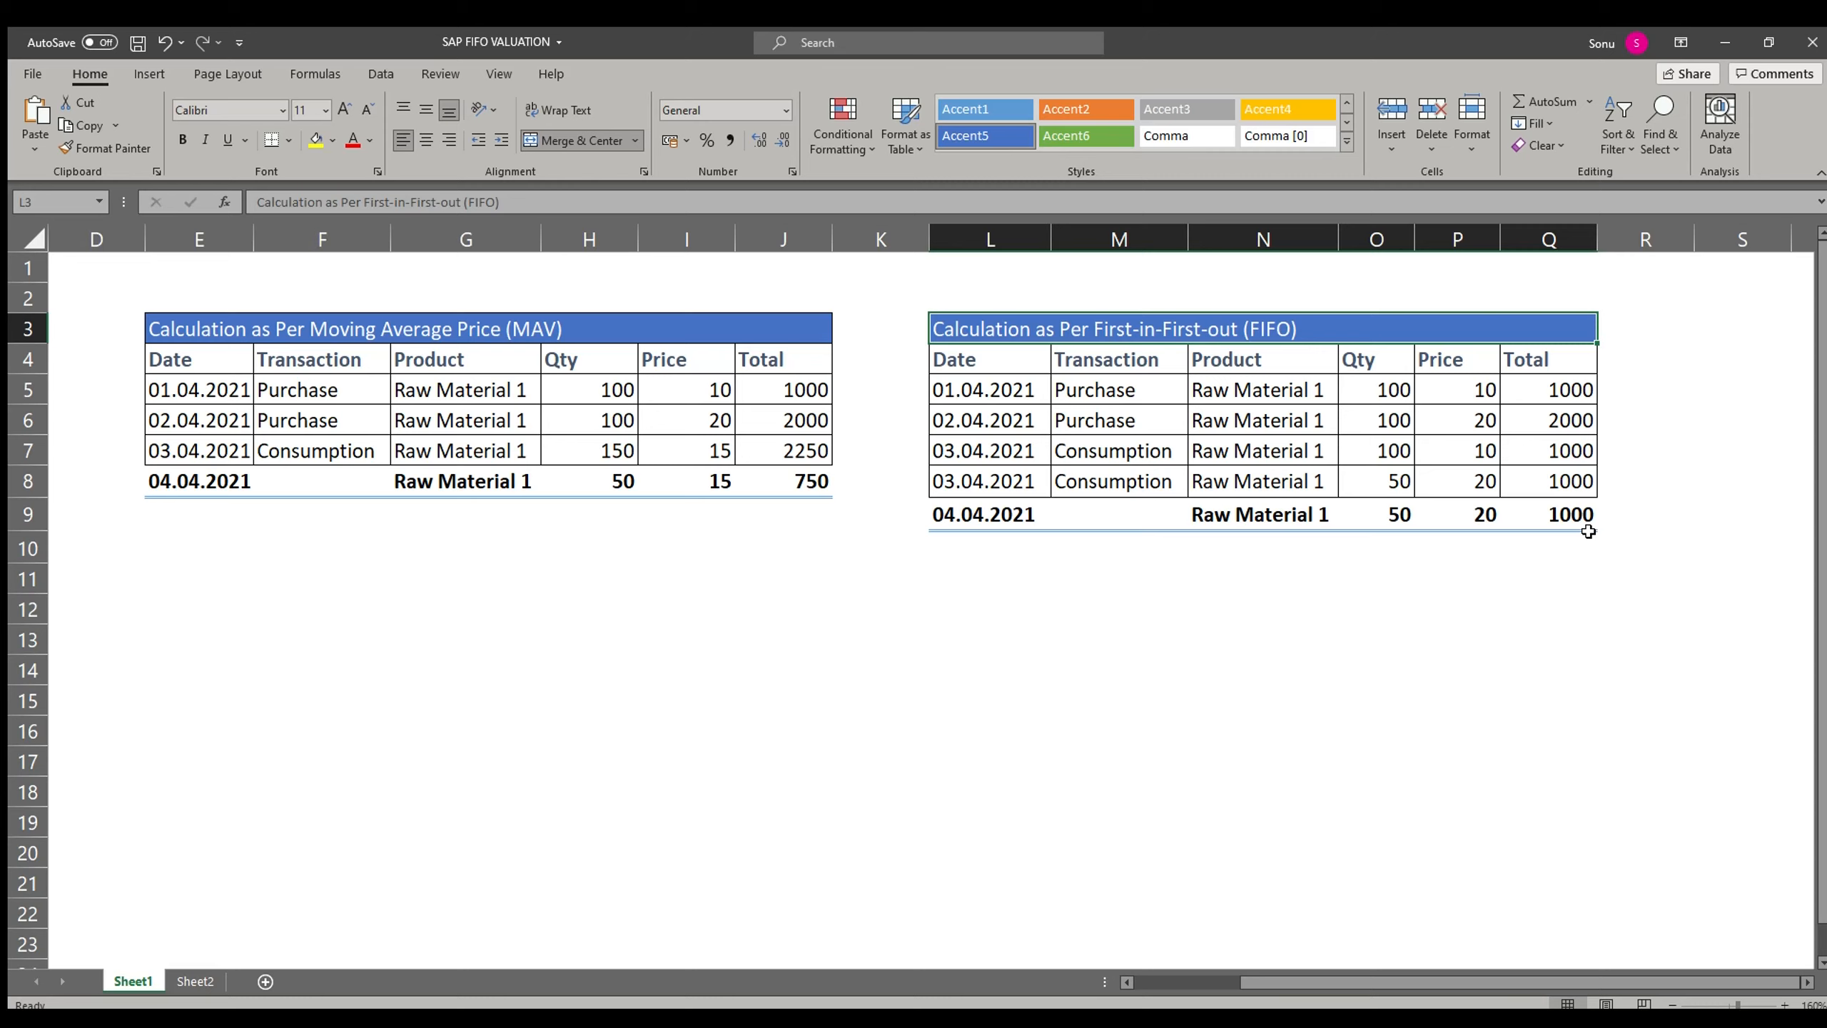
Step: Compare the titles of the Moving Average Price and First-in-First-out calculation tables
key(Left)
key(Left)
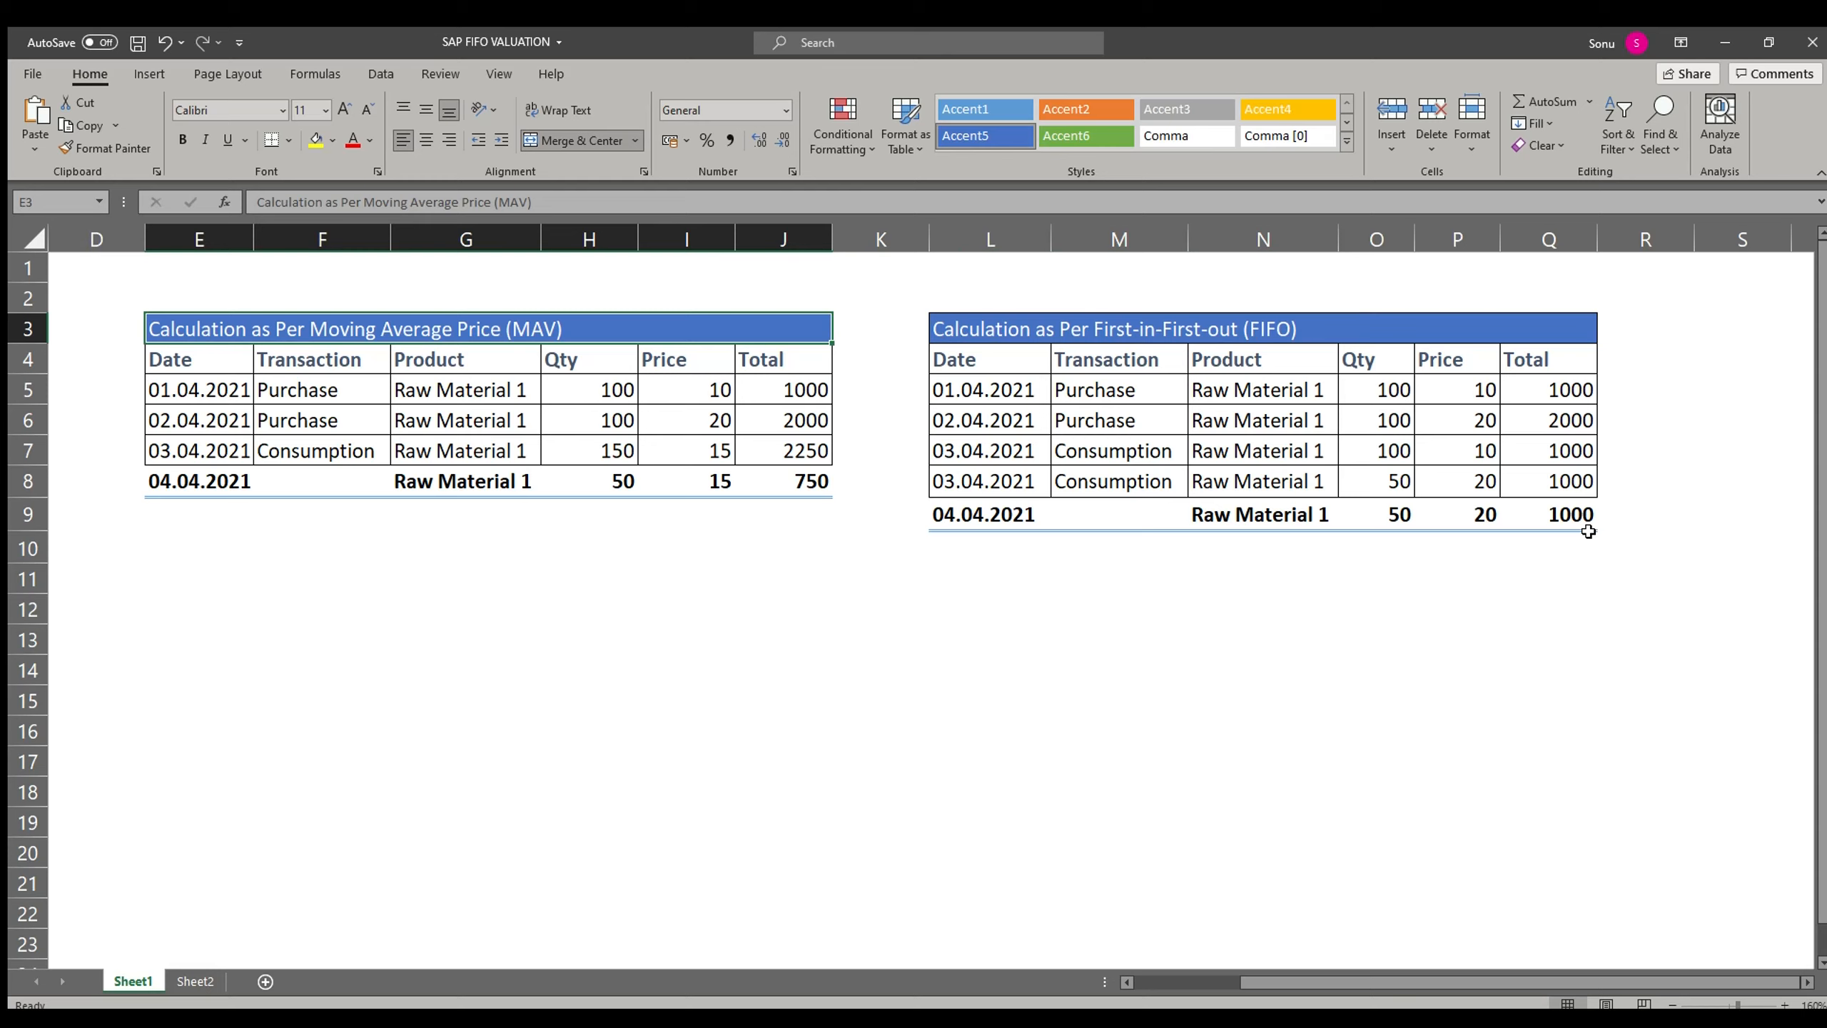
key(Right)
key(Right)
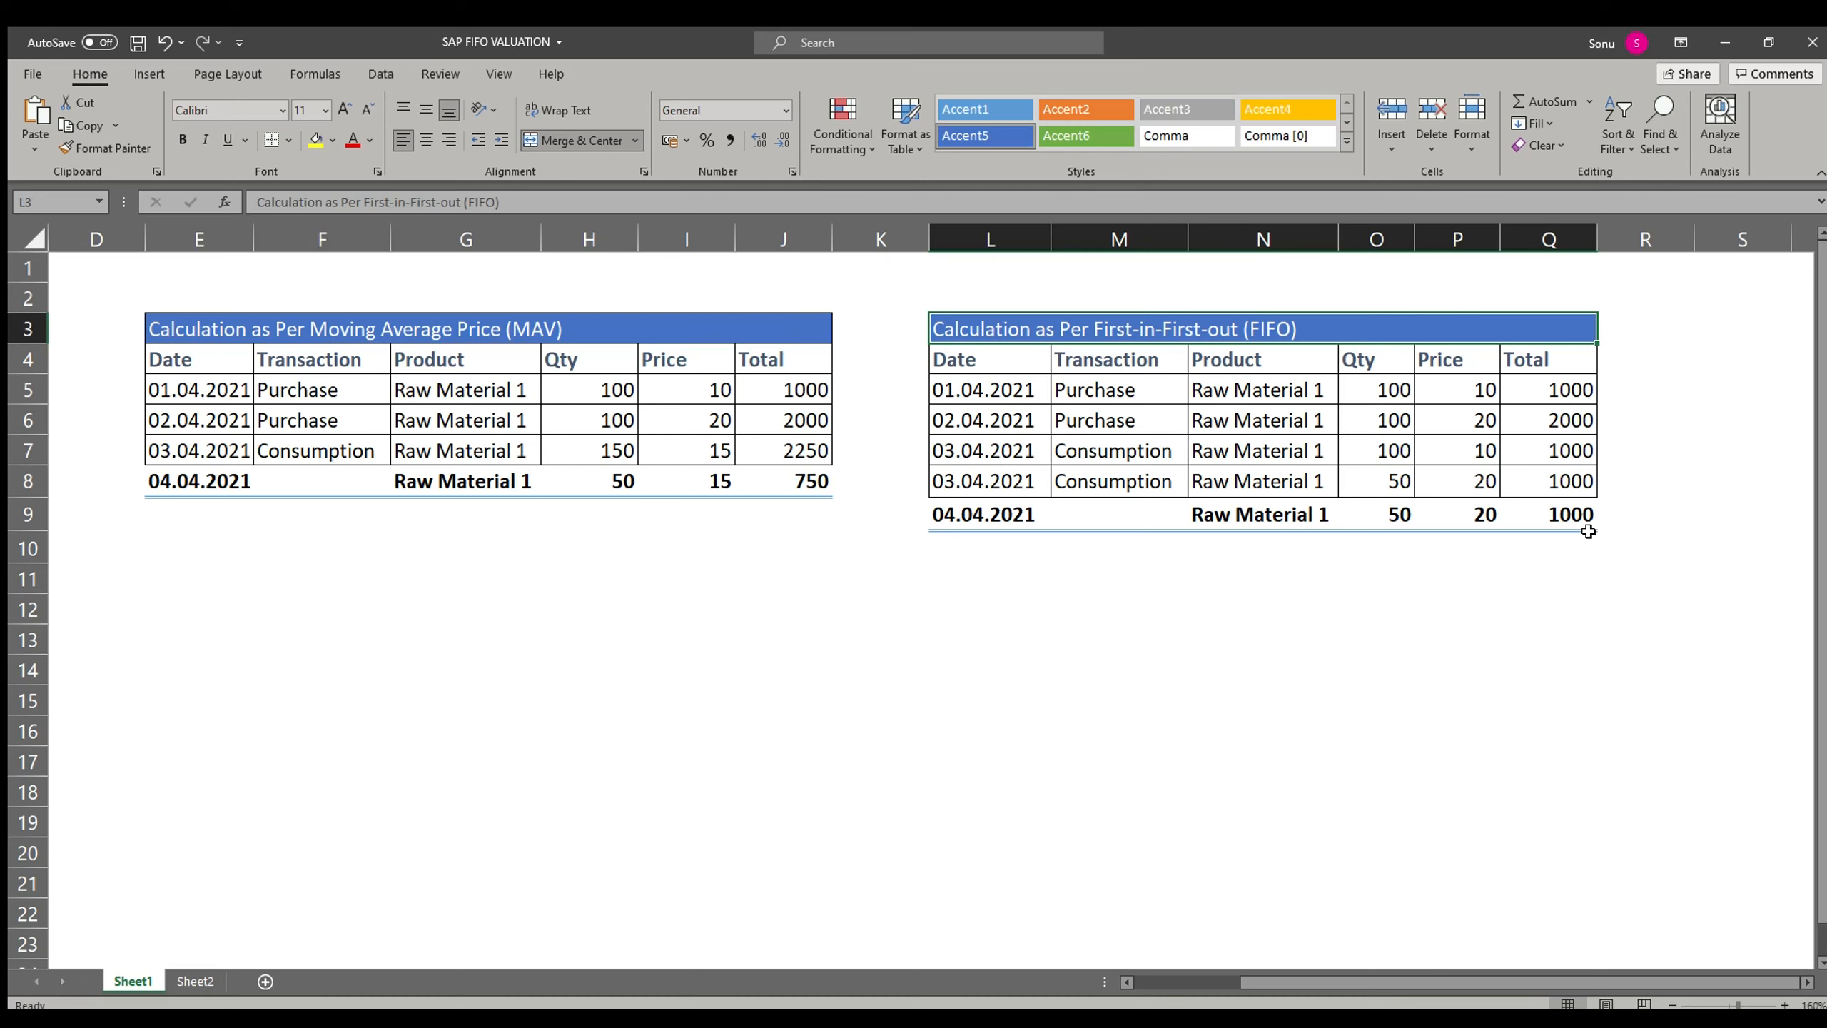
key(Left)
key(Left)
Step: Review the first purchase row of the MAV table: product, quantity, price and total
key(Down)
key(Down)
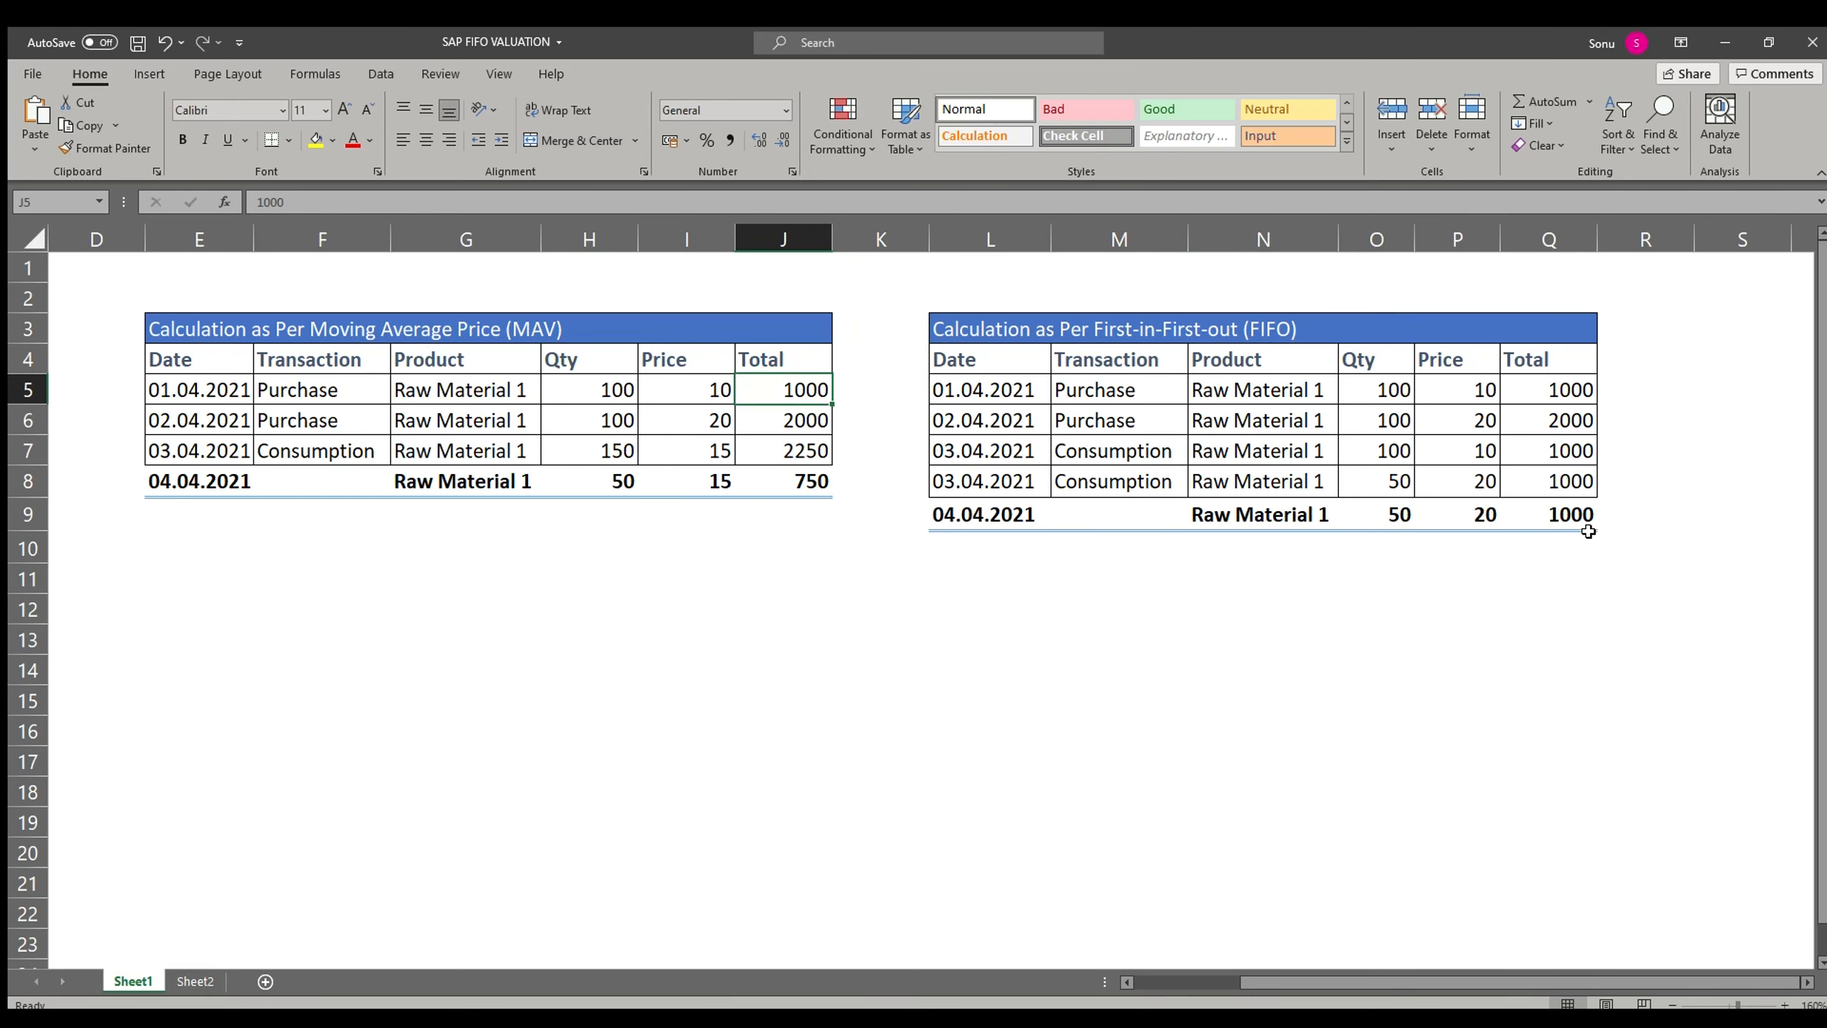
key(Left)
key(Left)
key(Left)
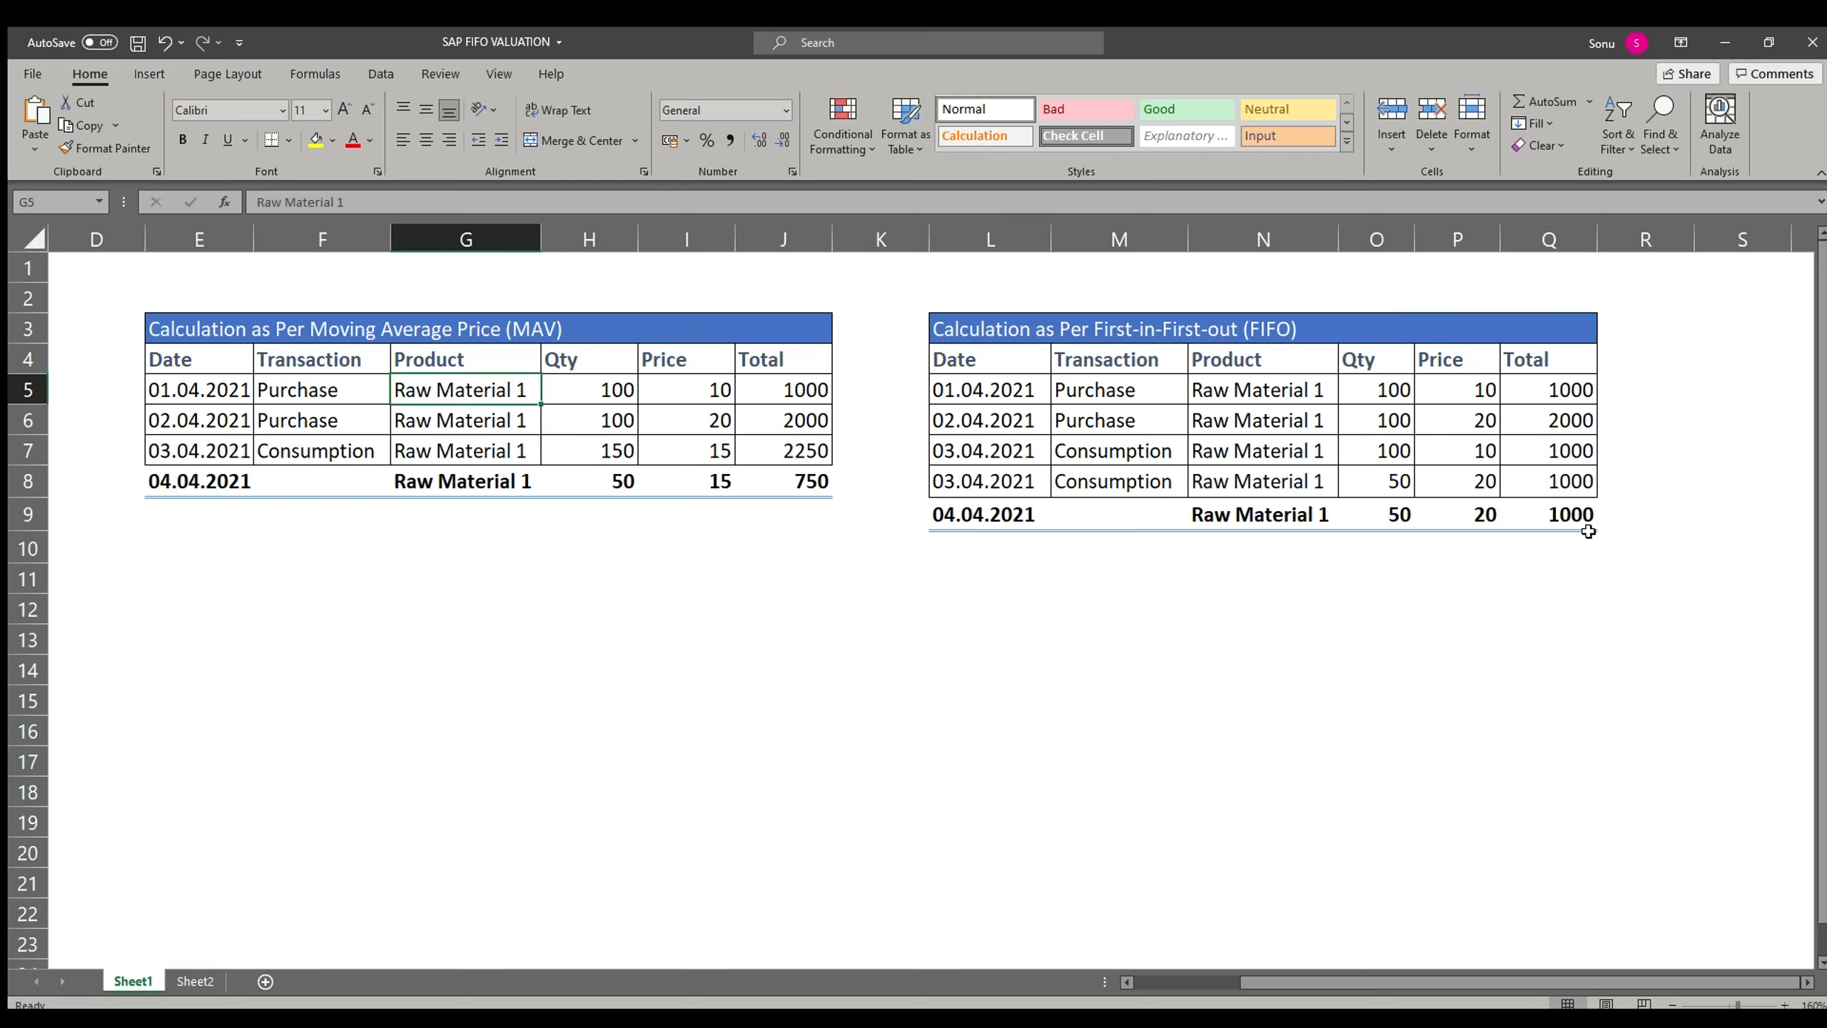
key(Left)
key(Left)
key(Right)
key(Right)
key(Right)
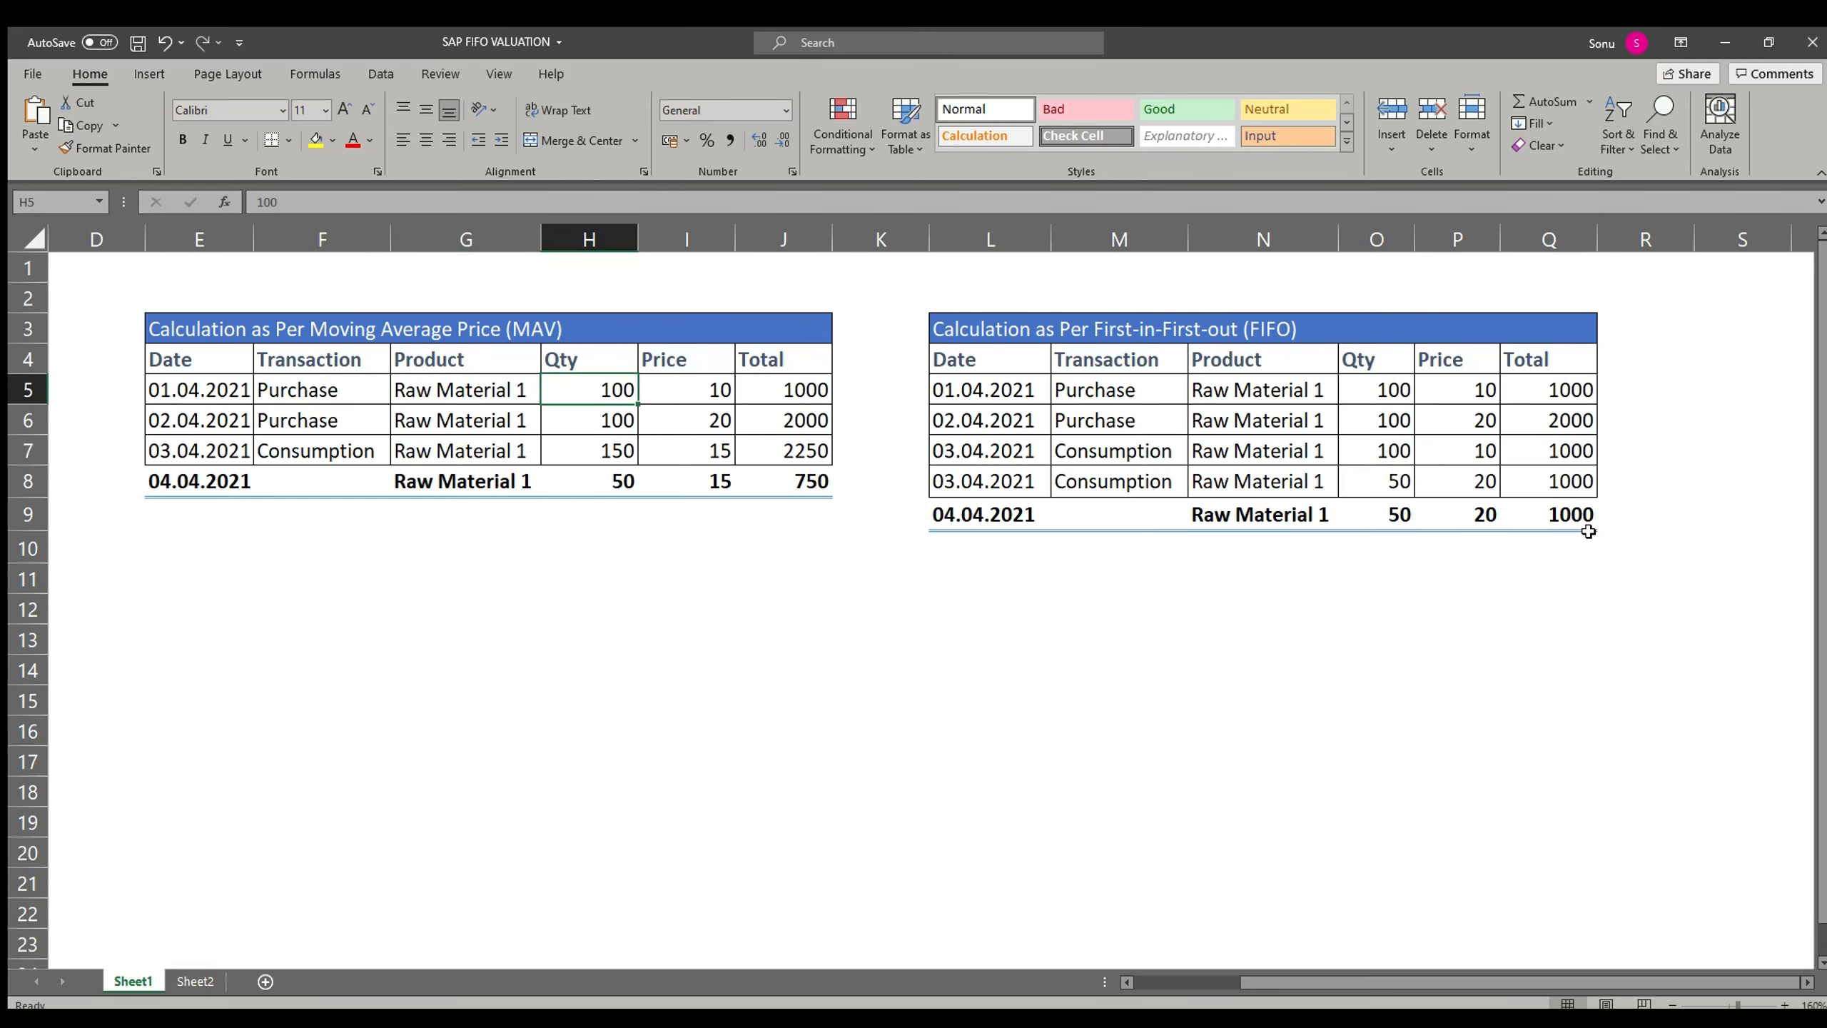
key(Right)
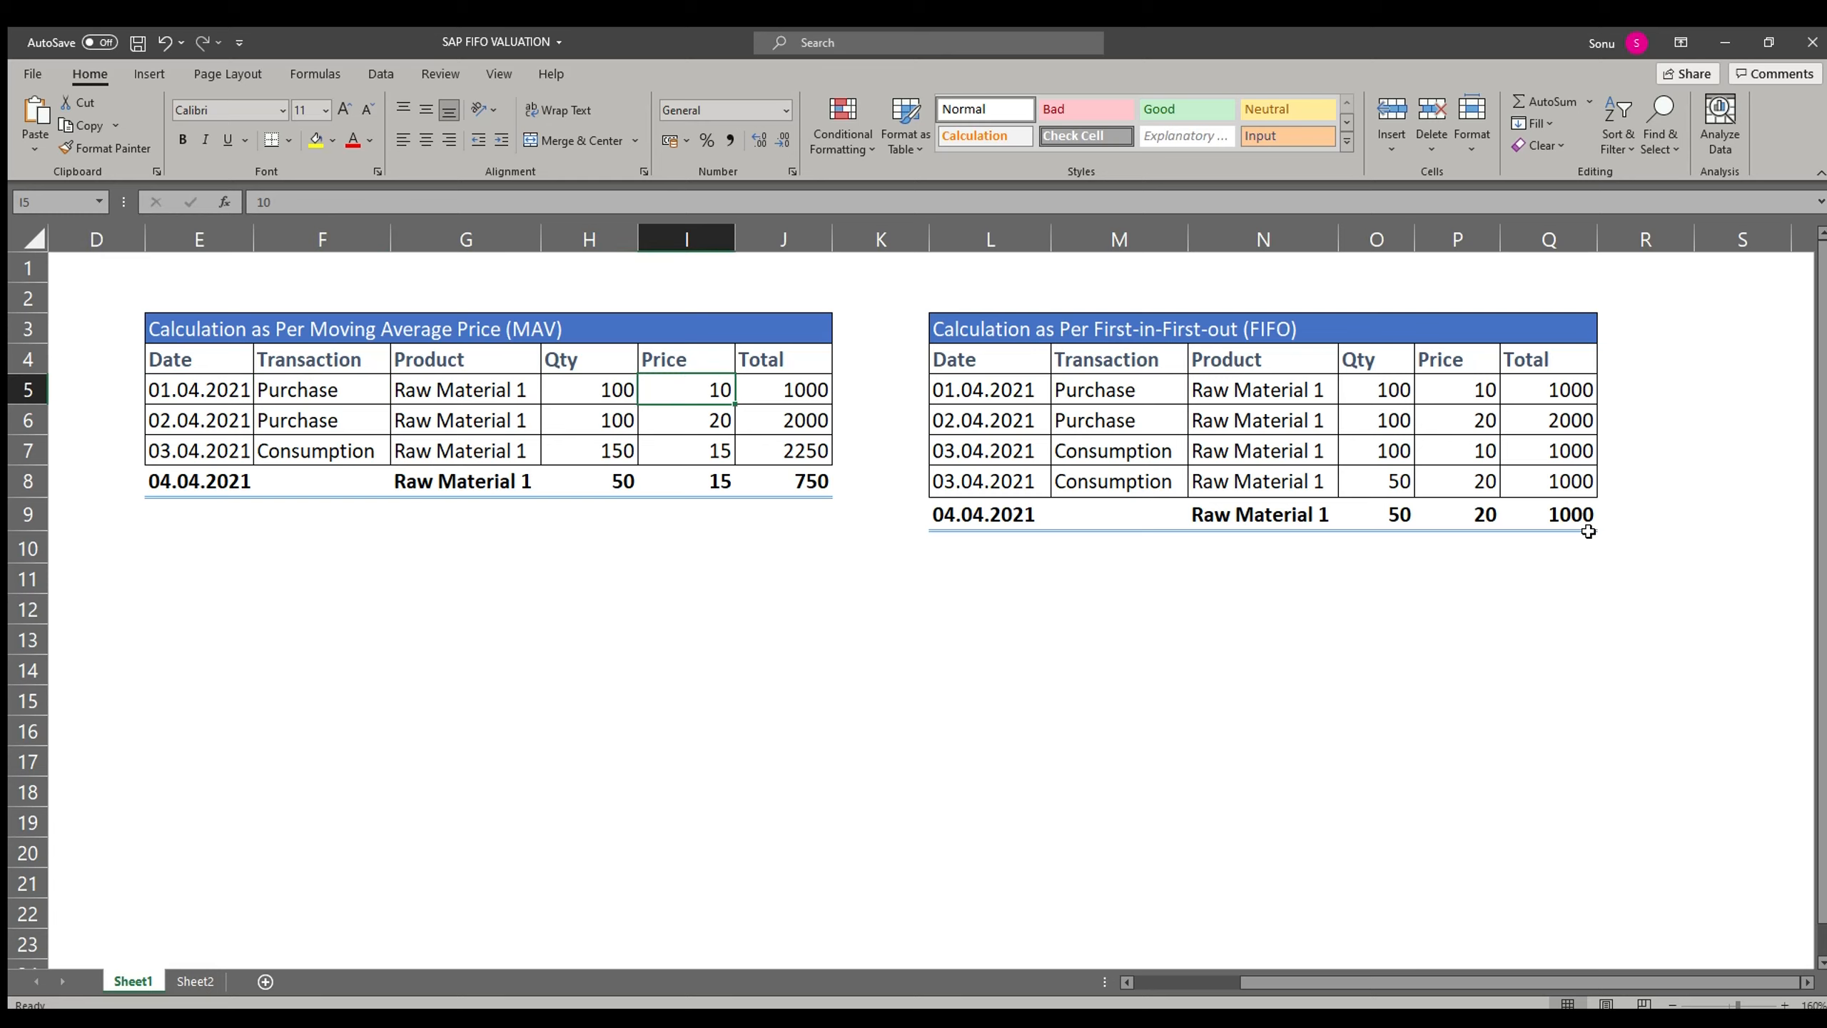
key(Right)
key(Left)
Step: Review the second purchase row of the MAV table, moving across its product, quantity and price
key(Down)
key(Left)
key(Left)
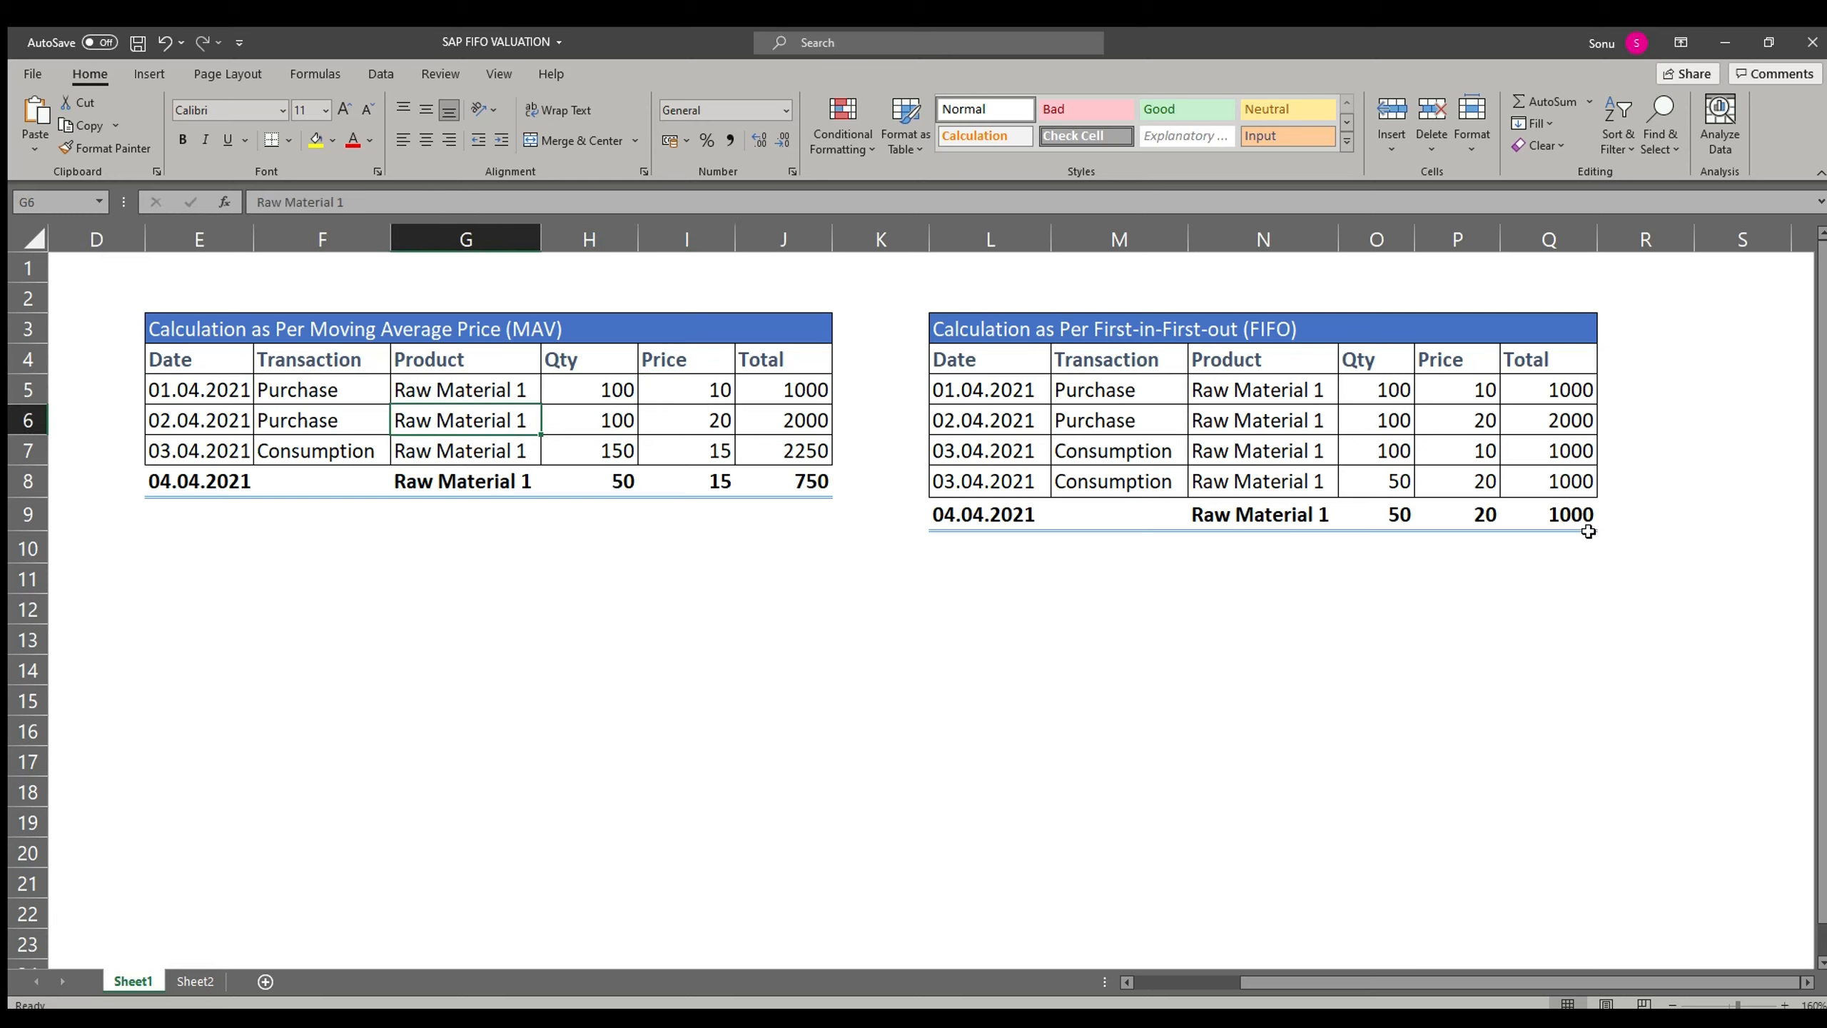
key(Right)
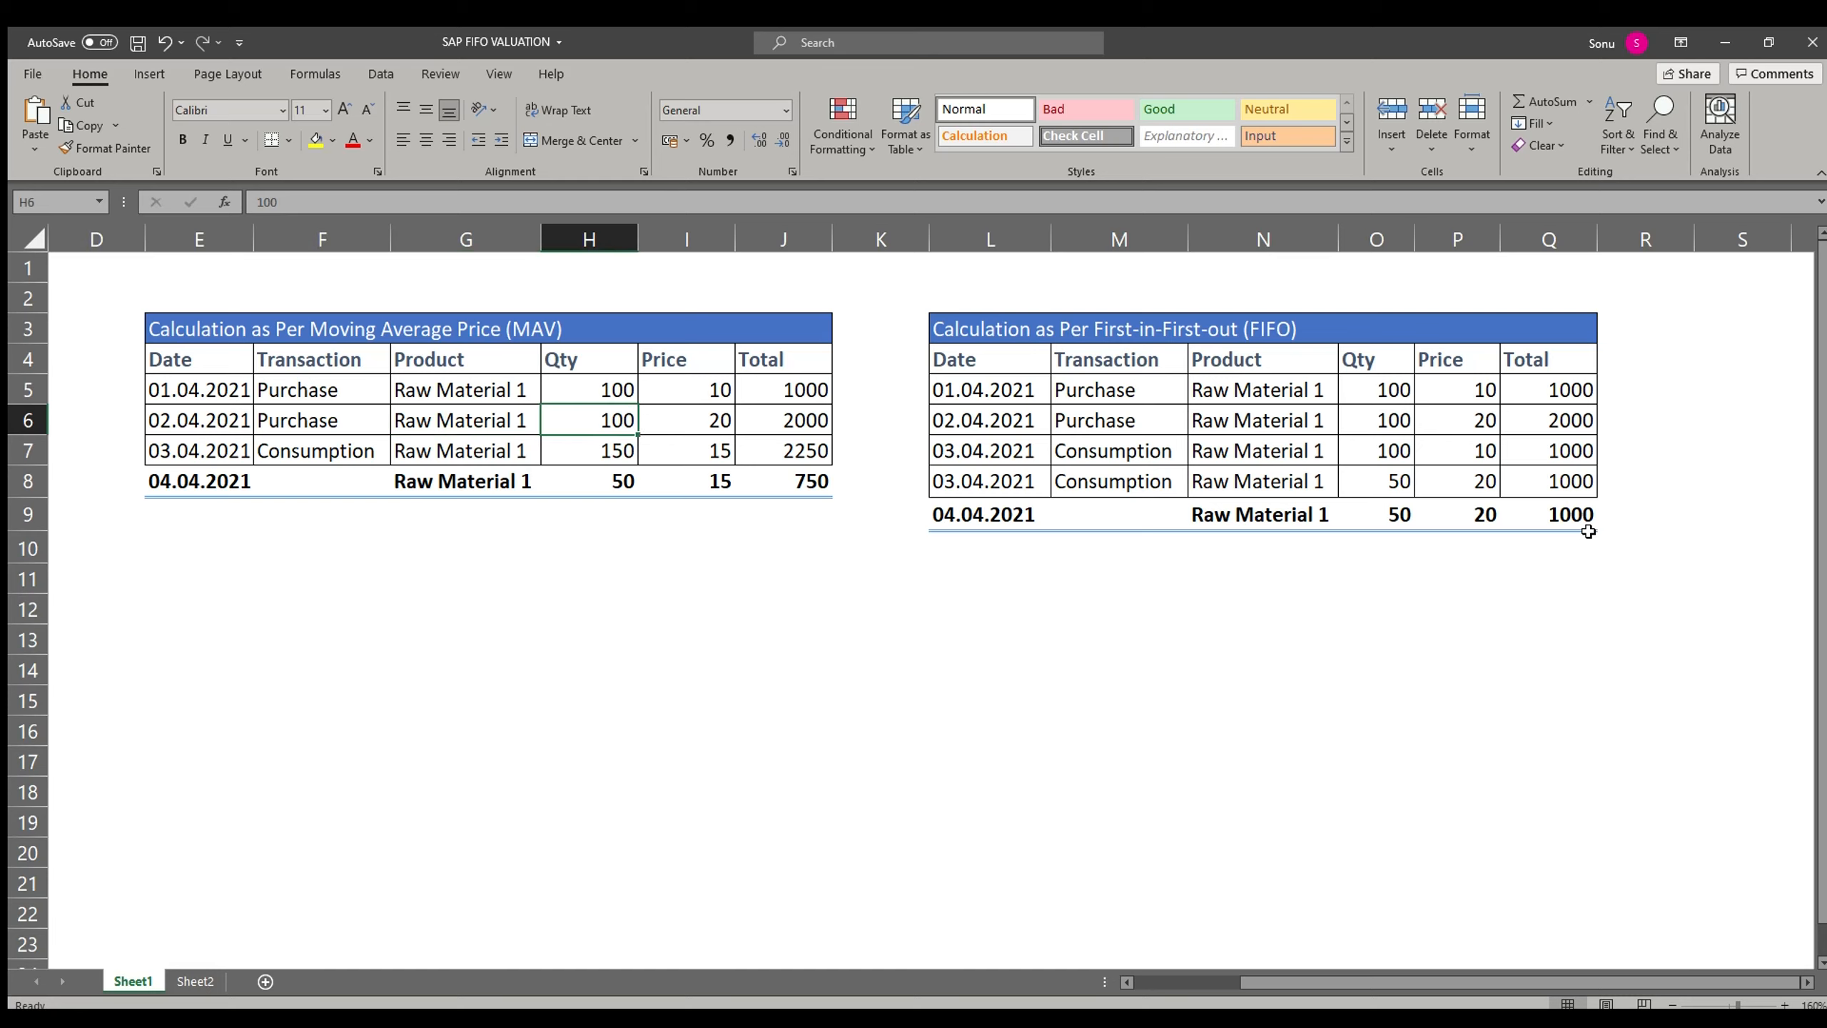
key(Right)
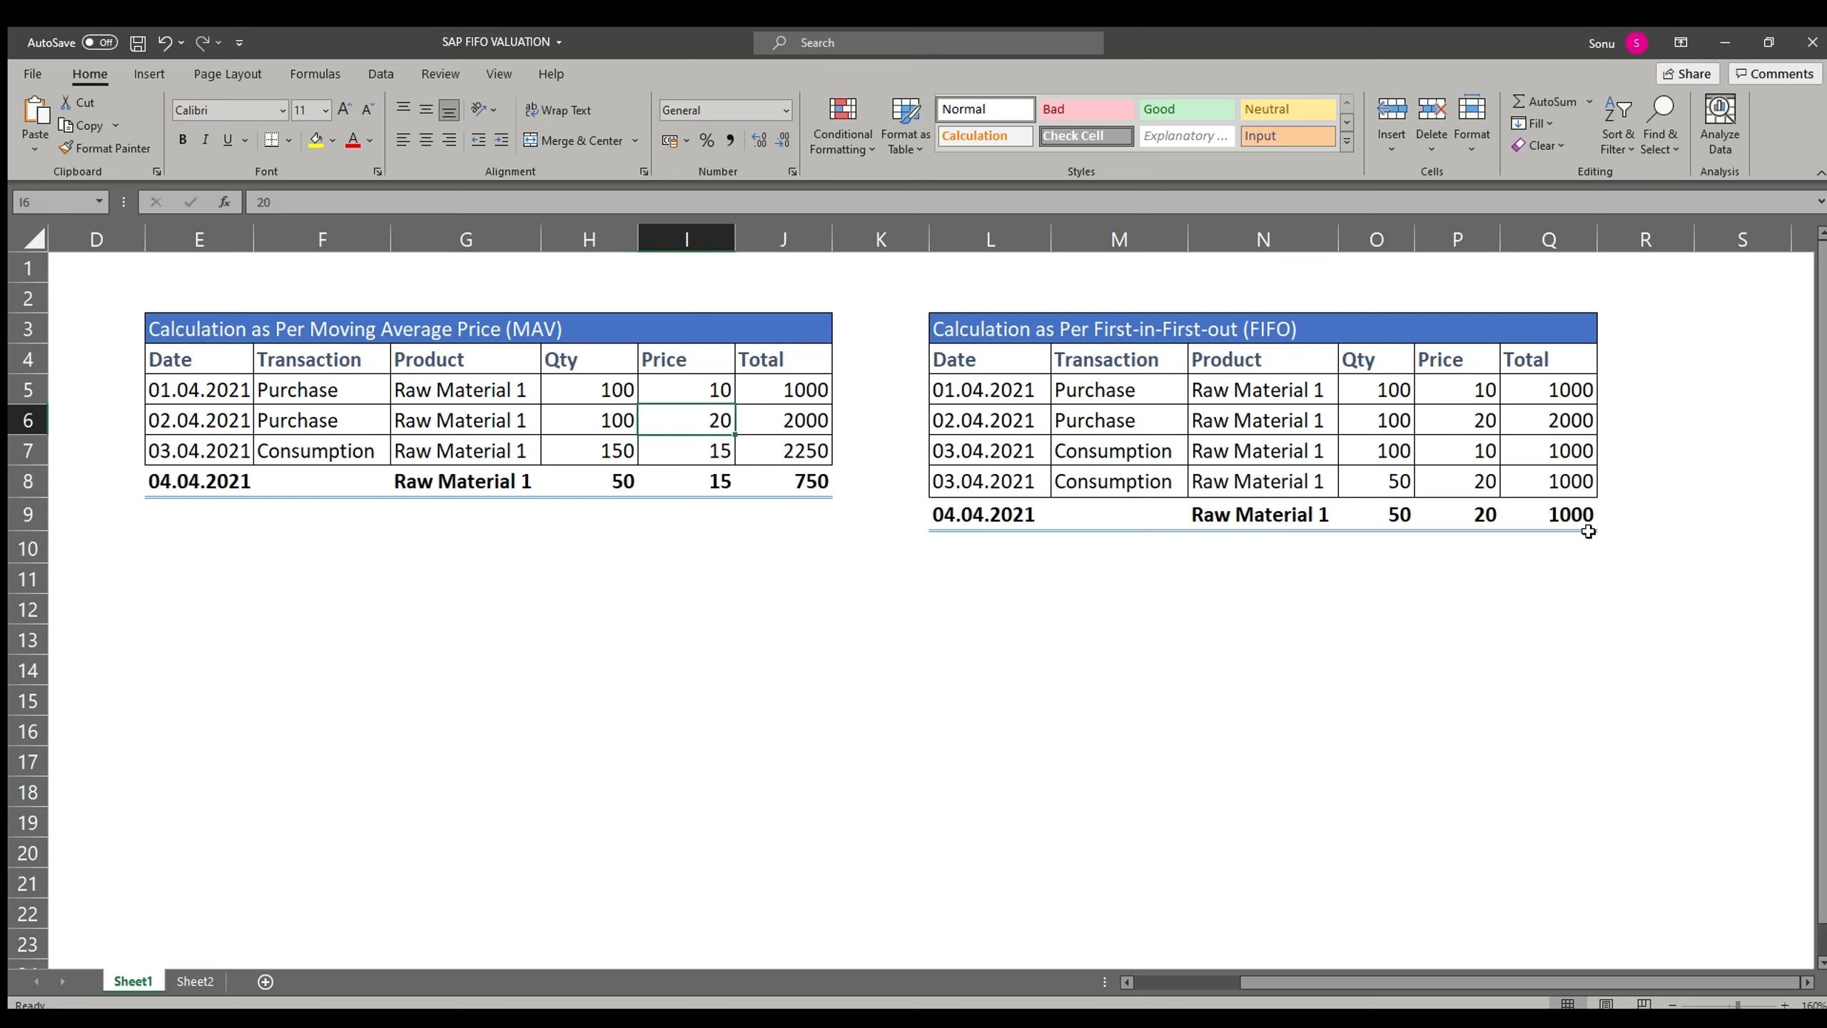
Step: Examine the MAV consumption row, comparing its quantity, price and total formula with the purchase rows
key(Down)
key(Left)
key(Left)
key(Left)
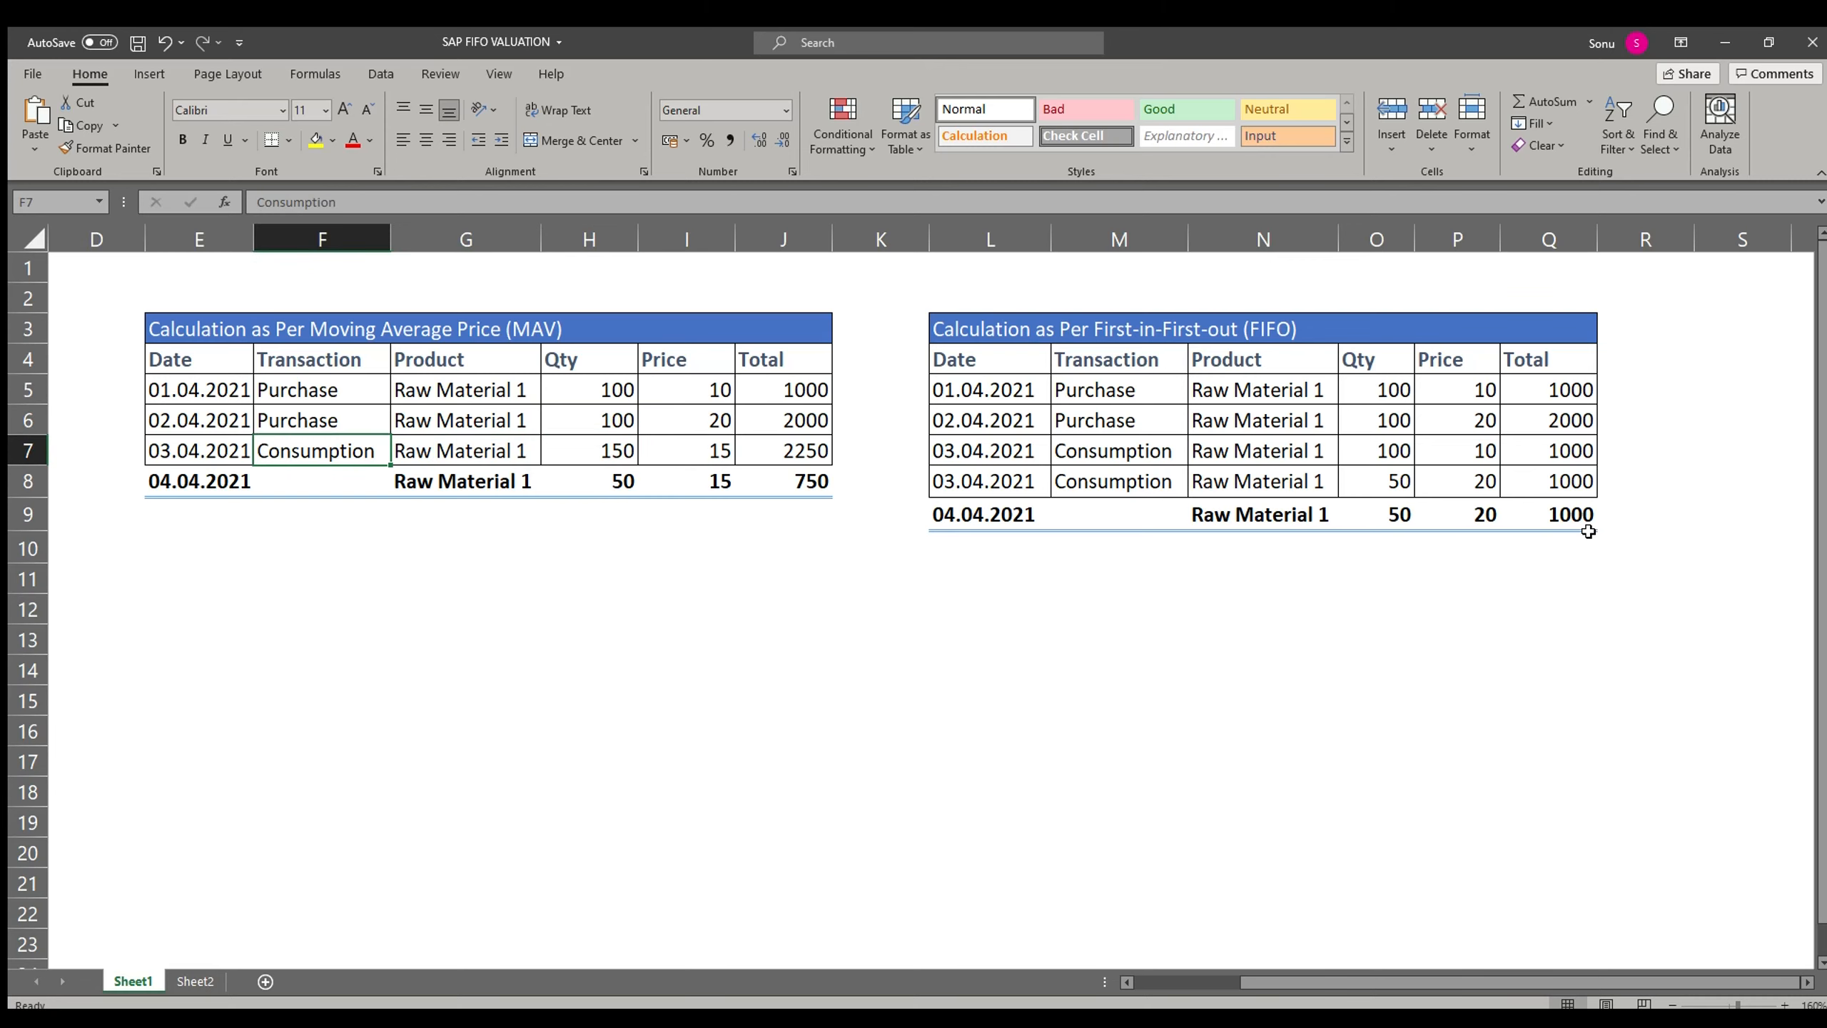
key(Right)
key(Right)
key(Right)
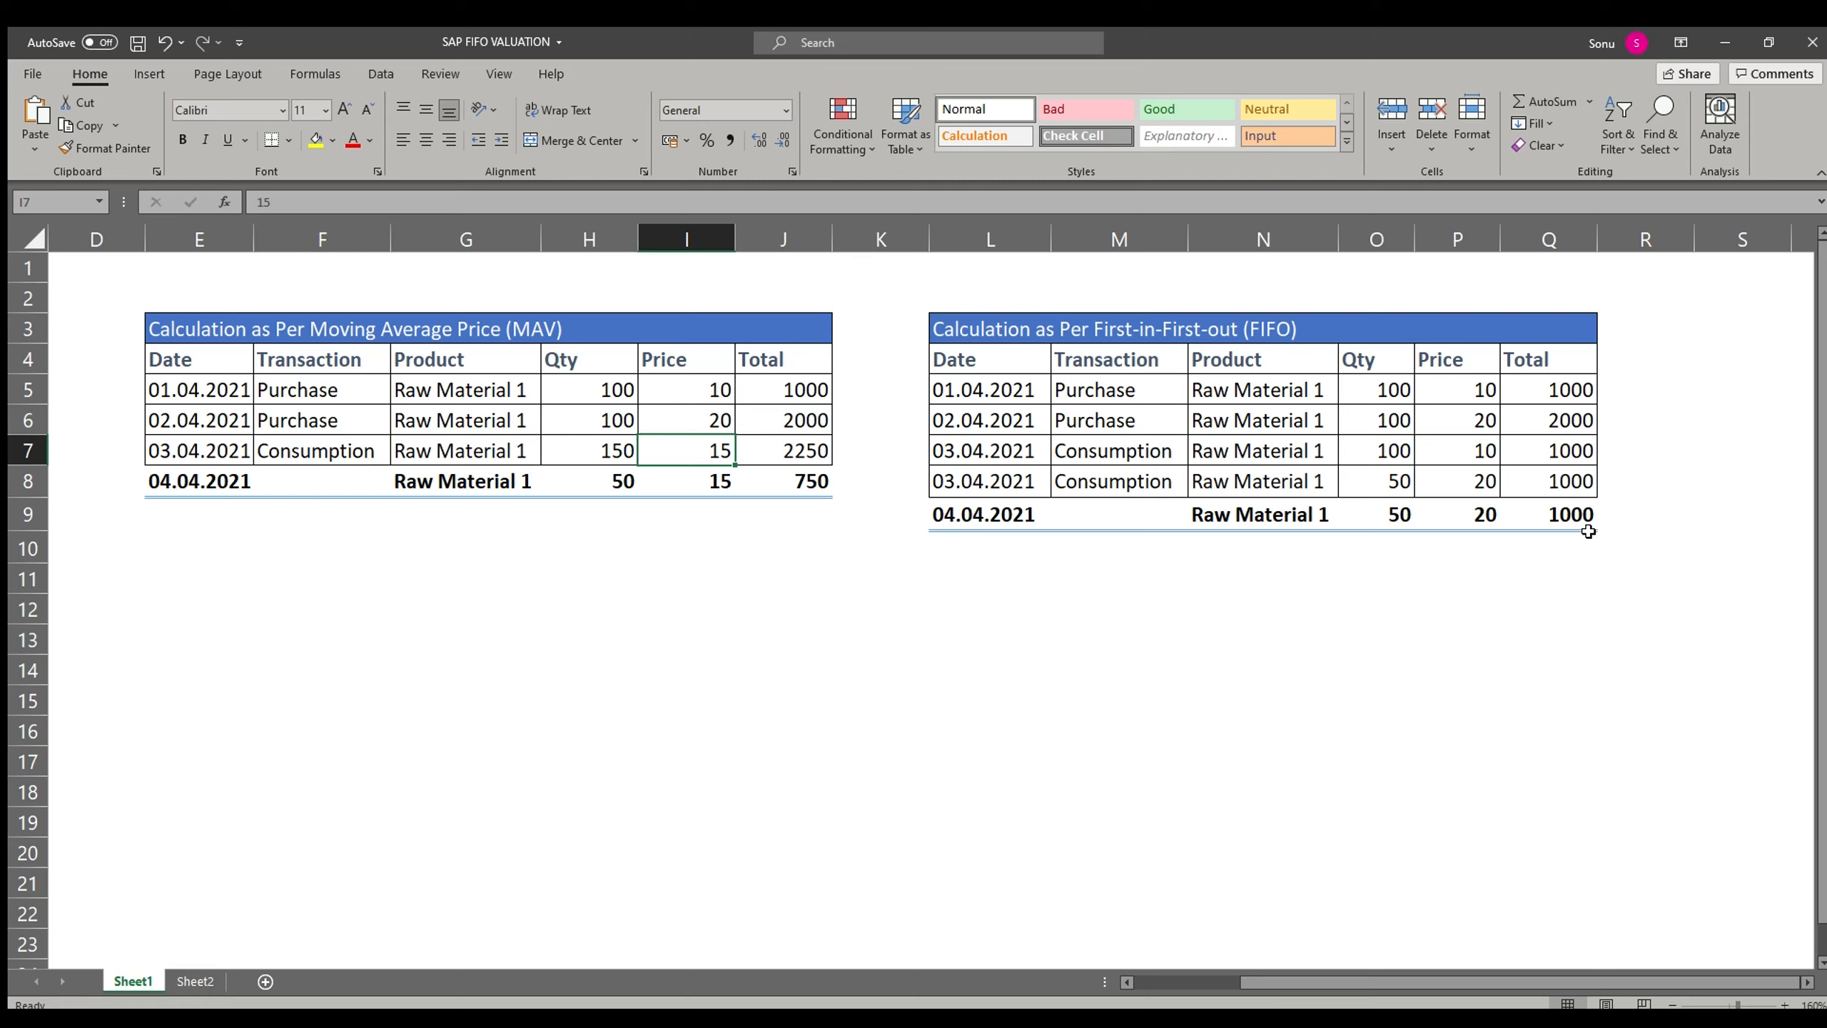
key(Left)
key(Up)
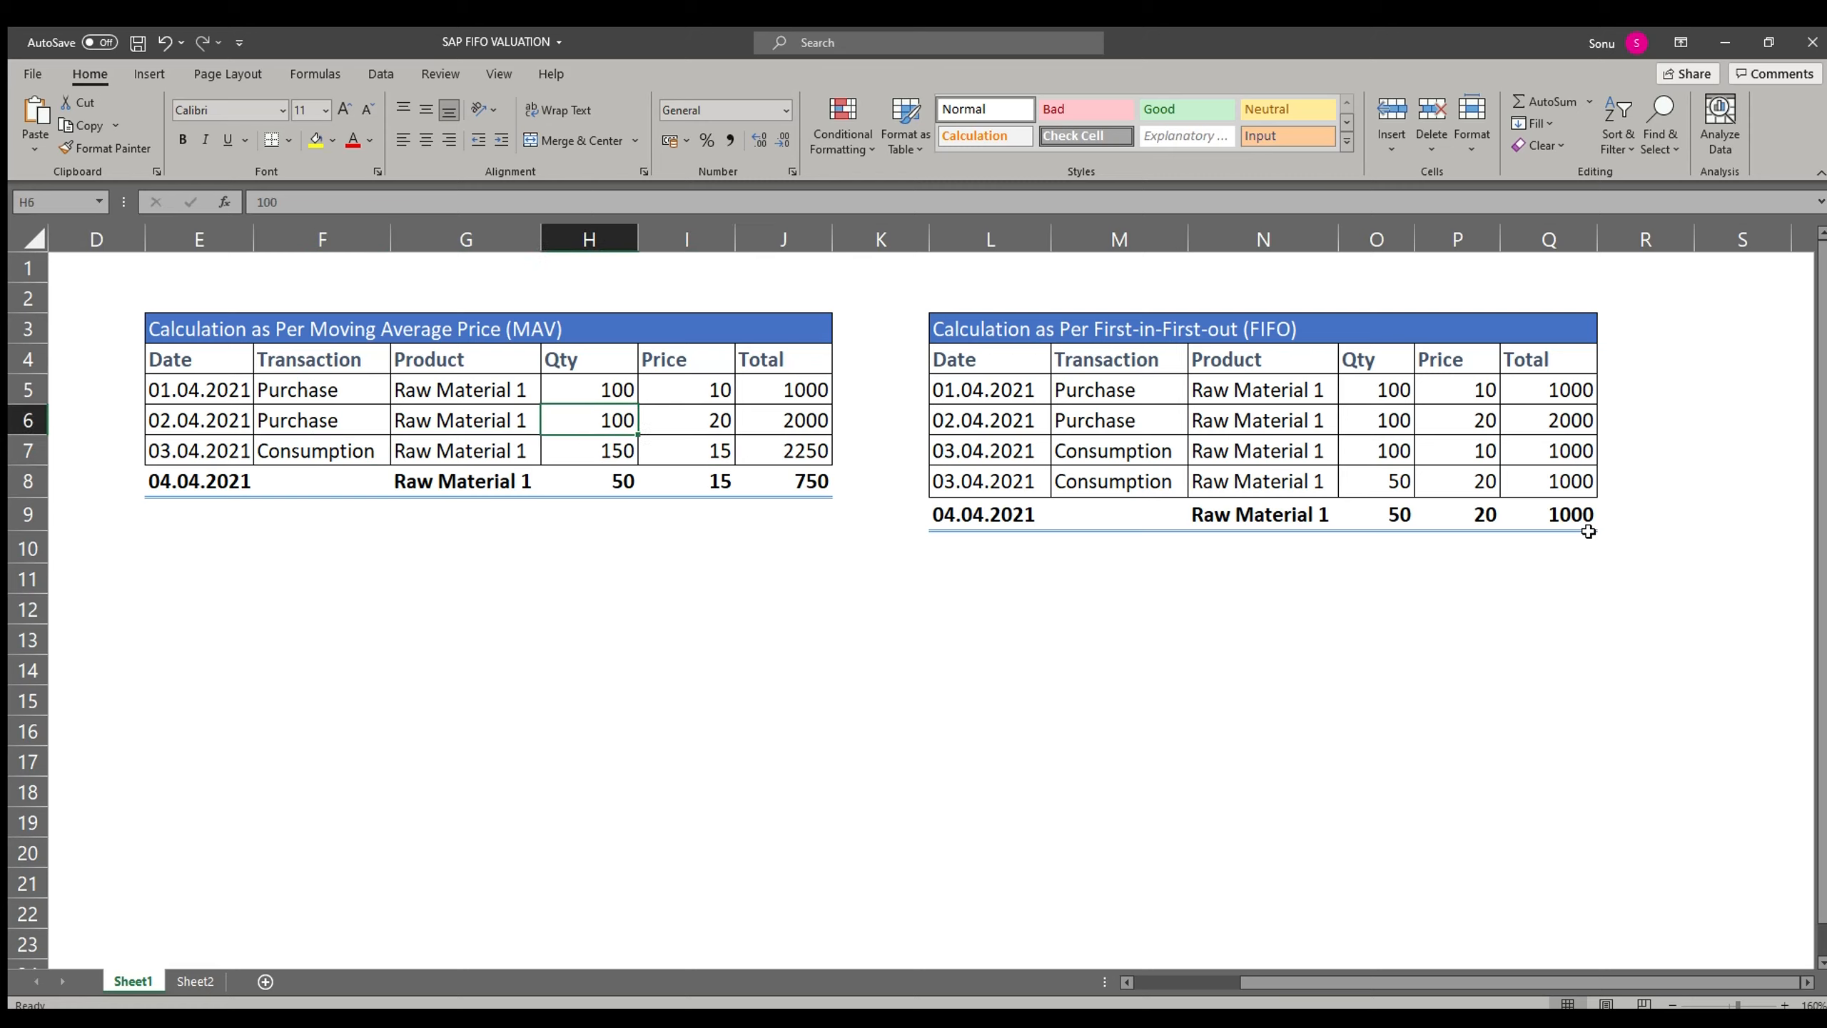
key(Right)
key(Up)
key(Down)
key(Down)
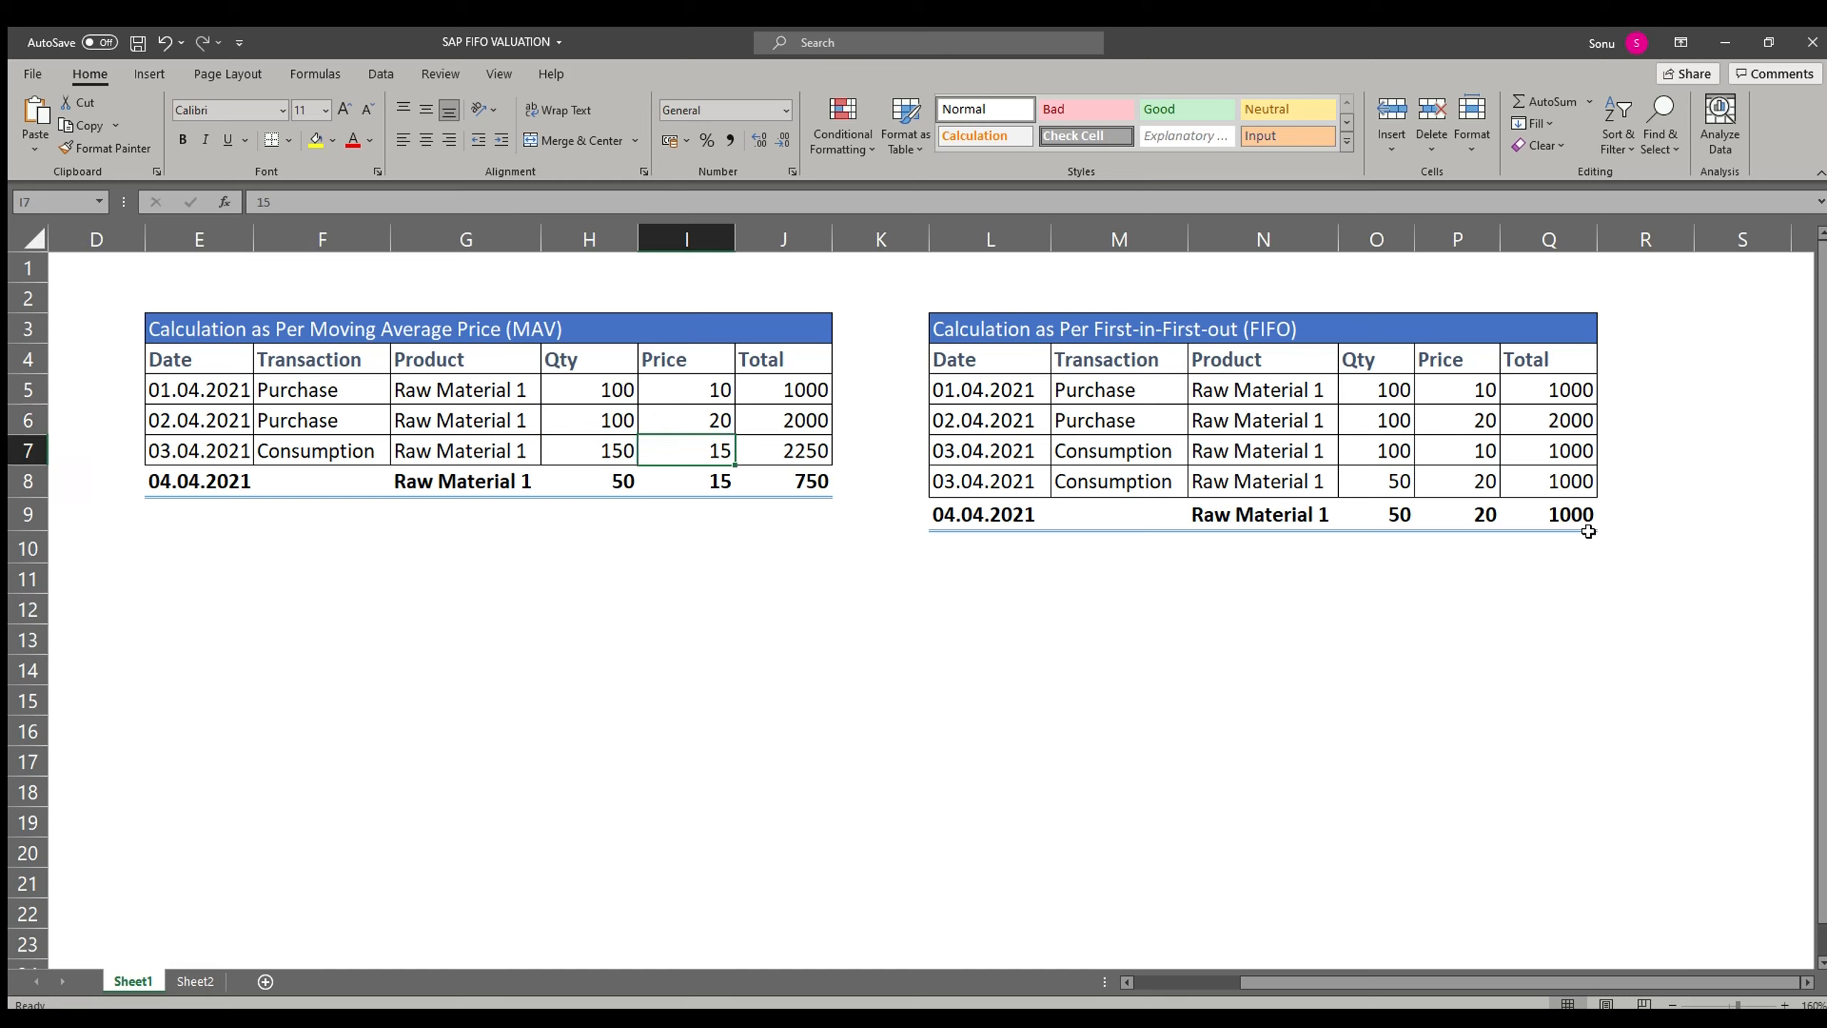
key(Right)
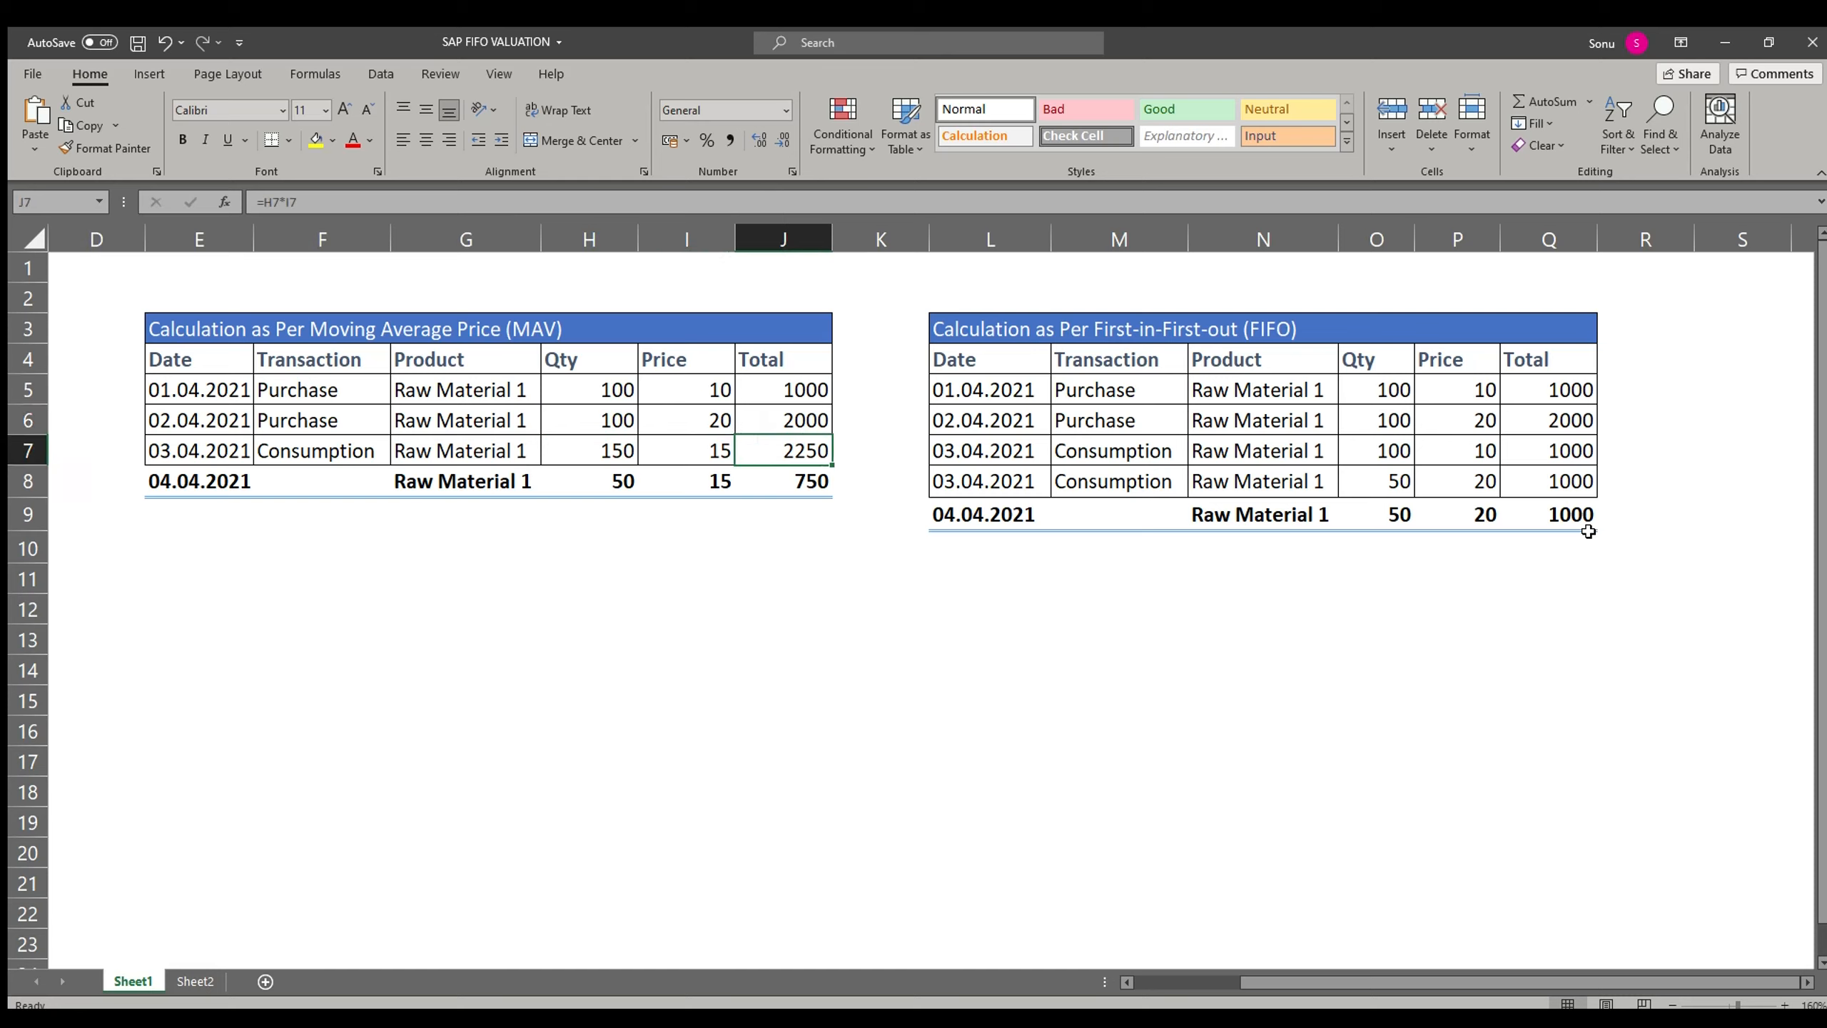
key(Left)
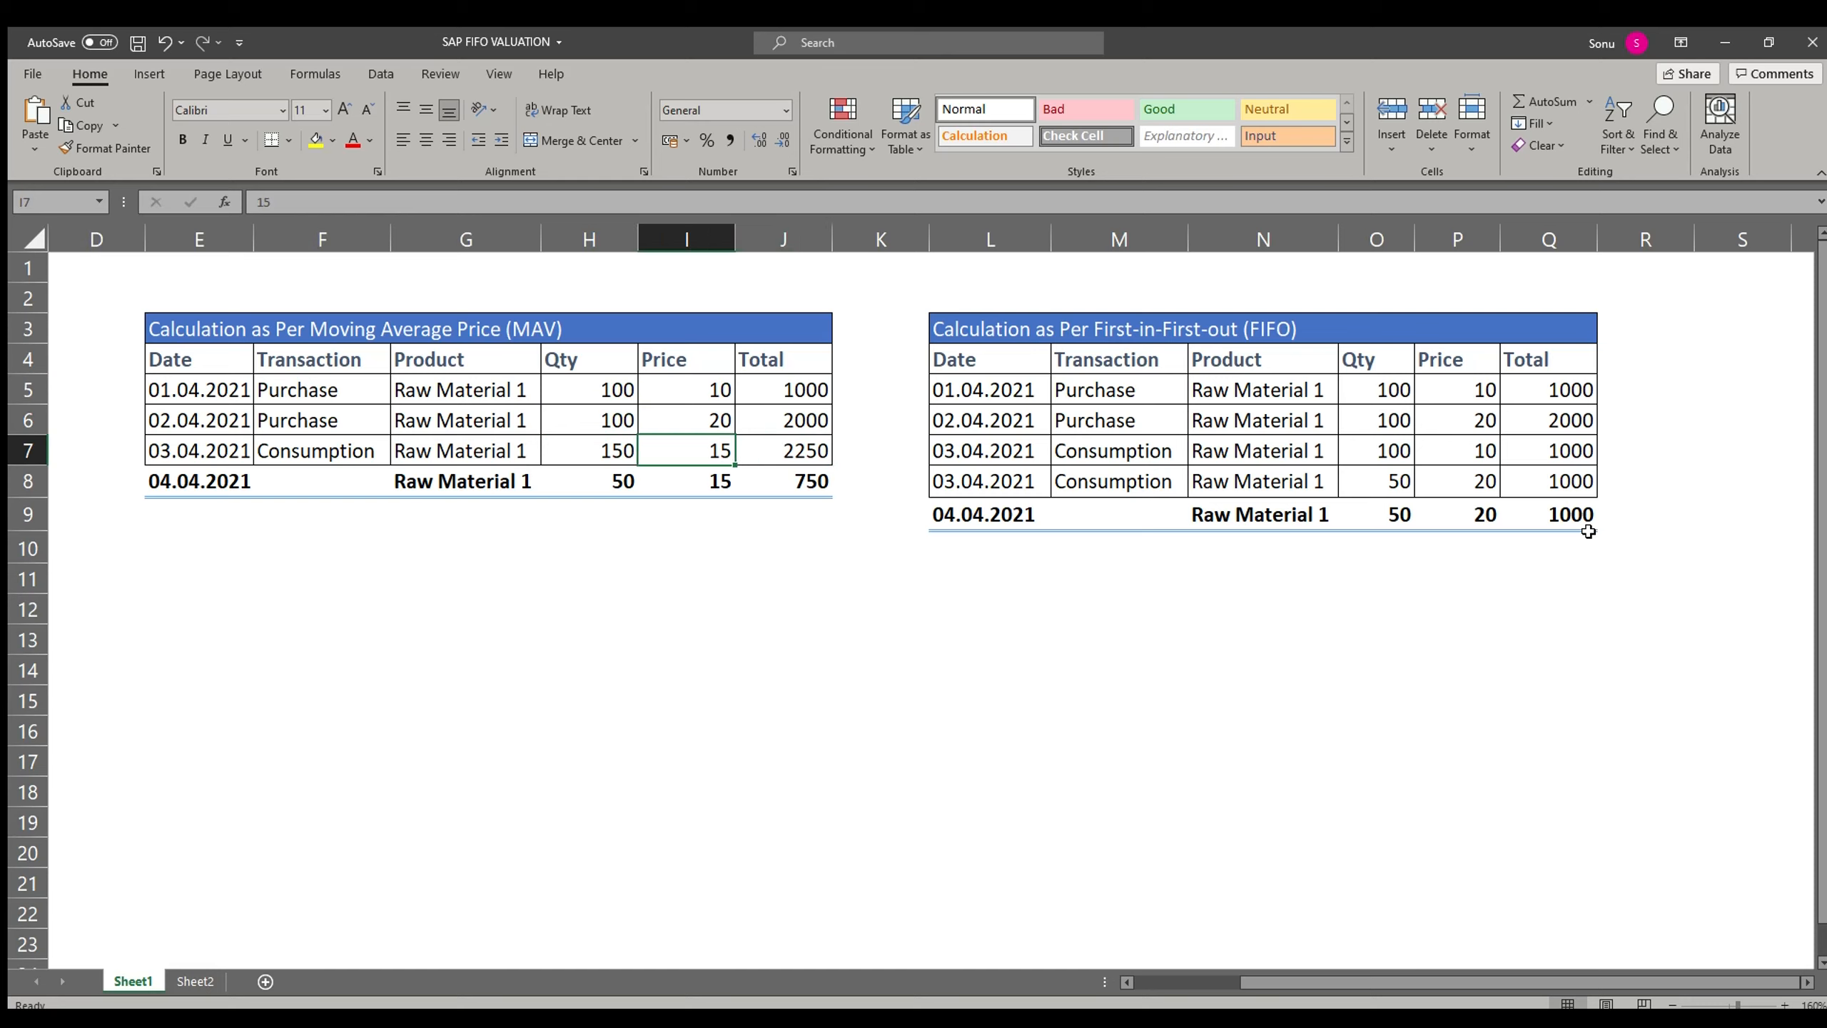
key(Left)
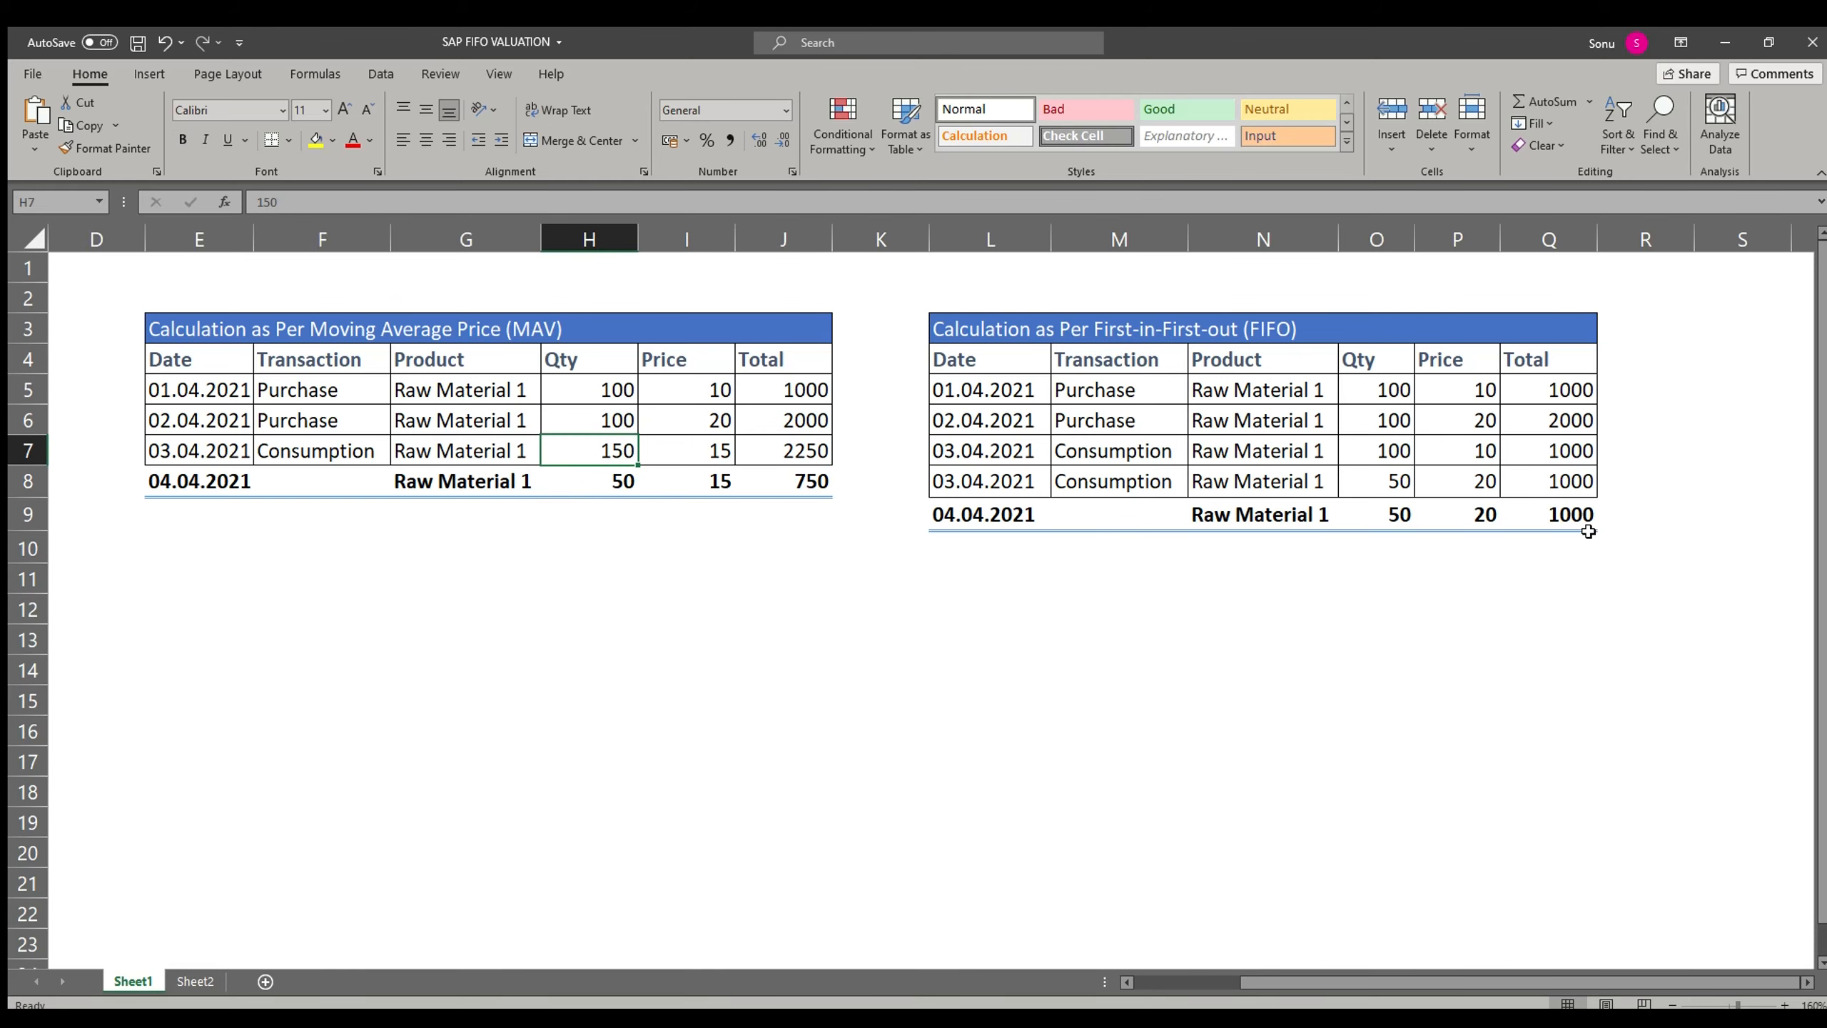
key(Up)
key(Up)
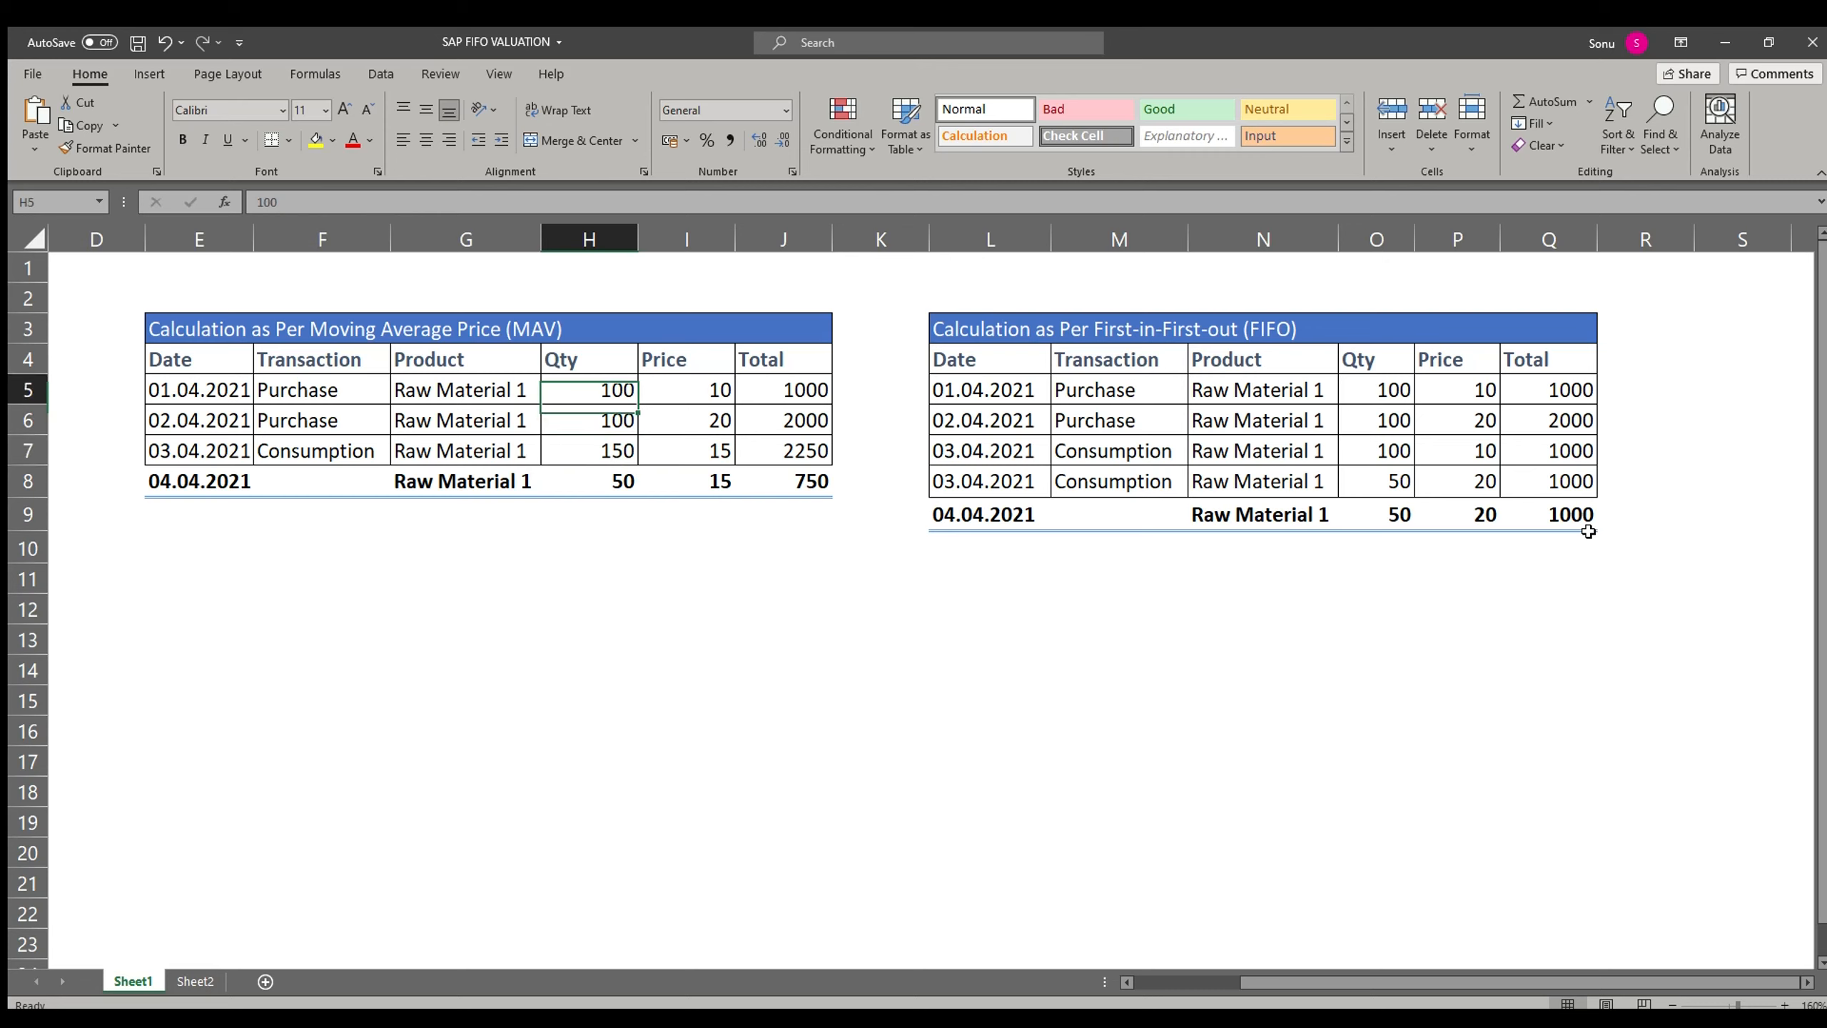
Step: Review the MAV closing balance row for 04.04.2021: quantity, price and total
key(Down)
key(Down)
key(Down)
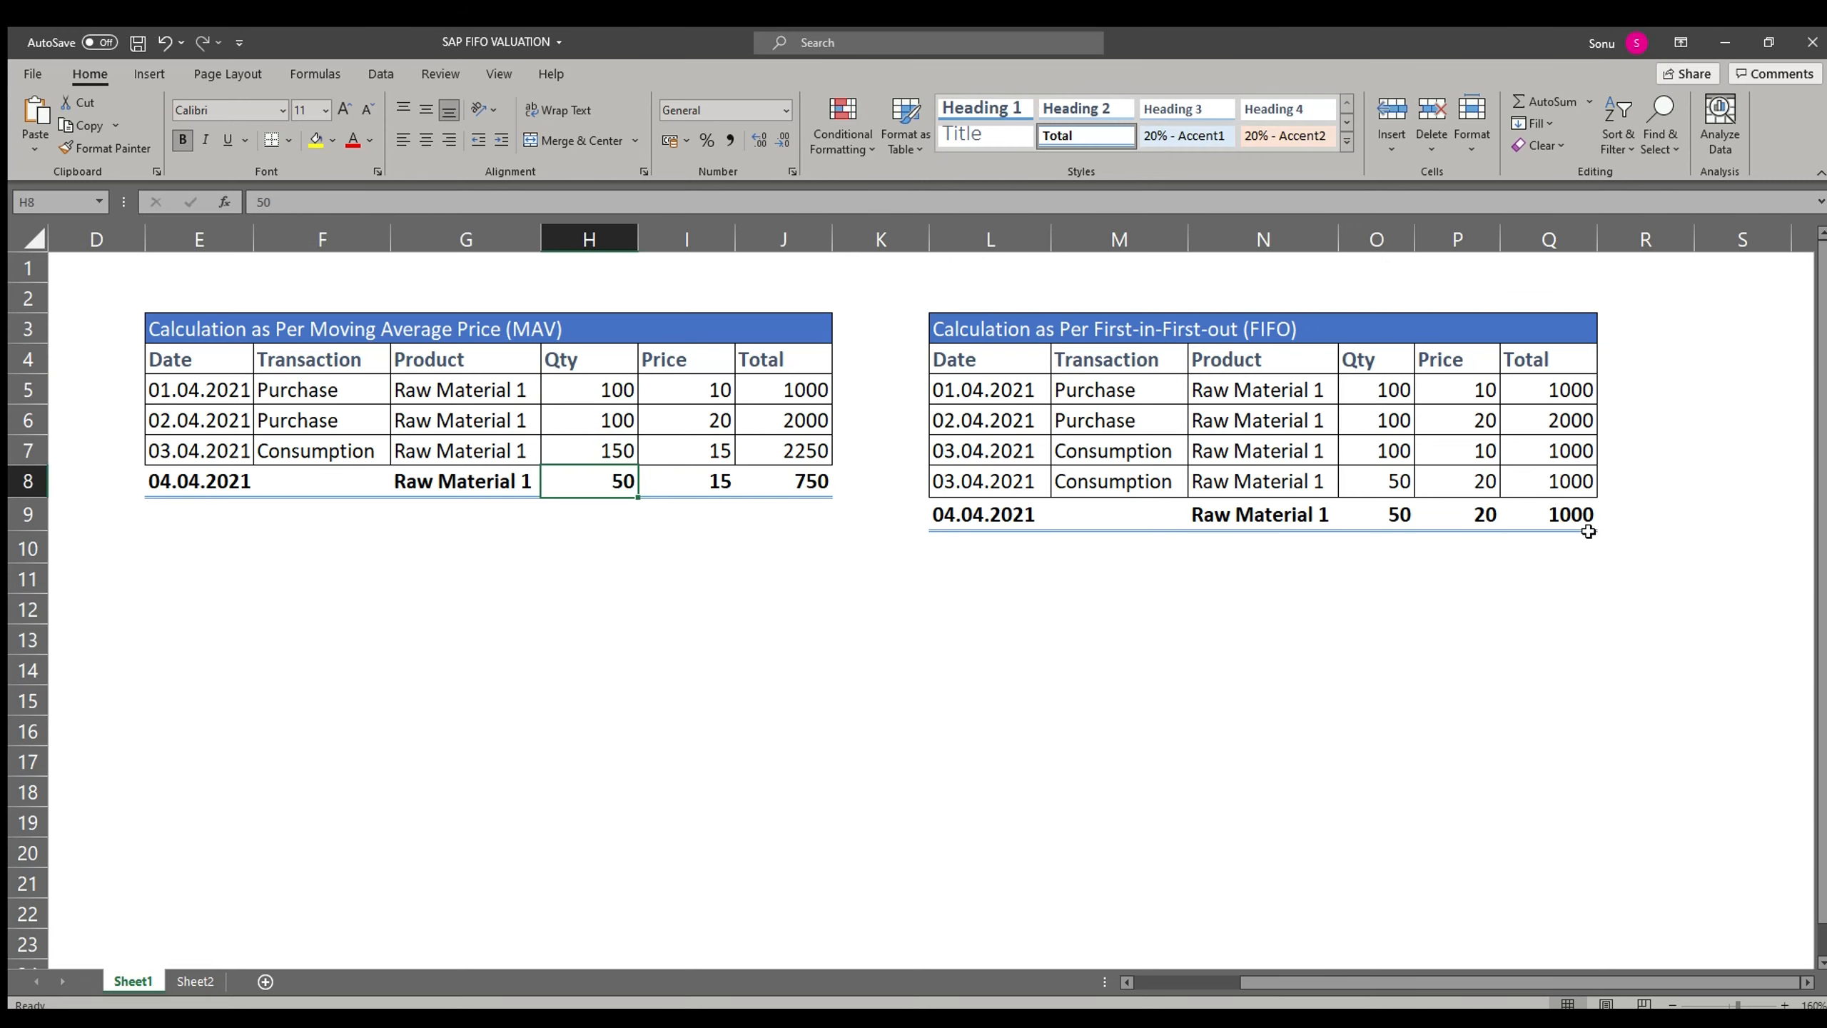
key(Right)
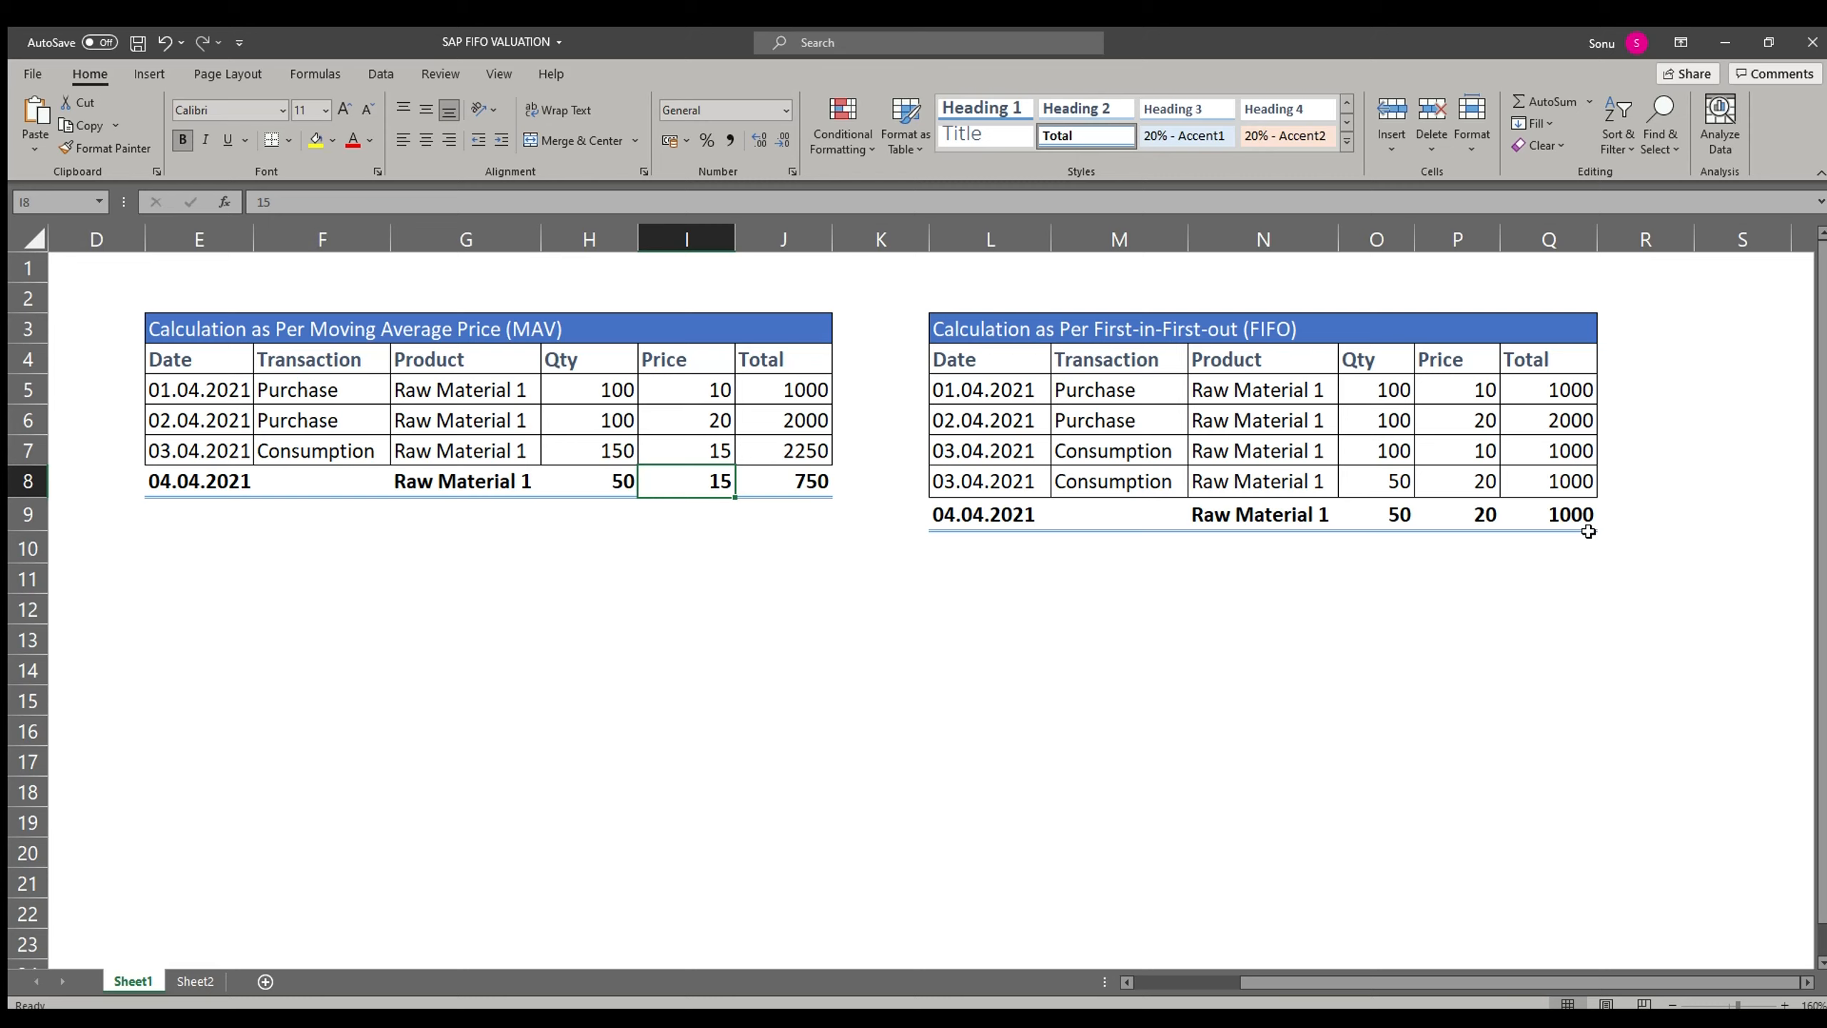
key(Right)
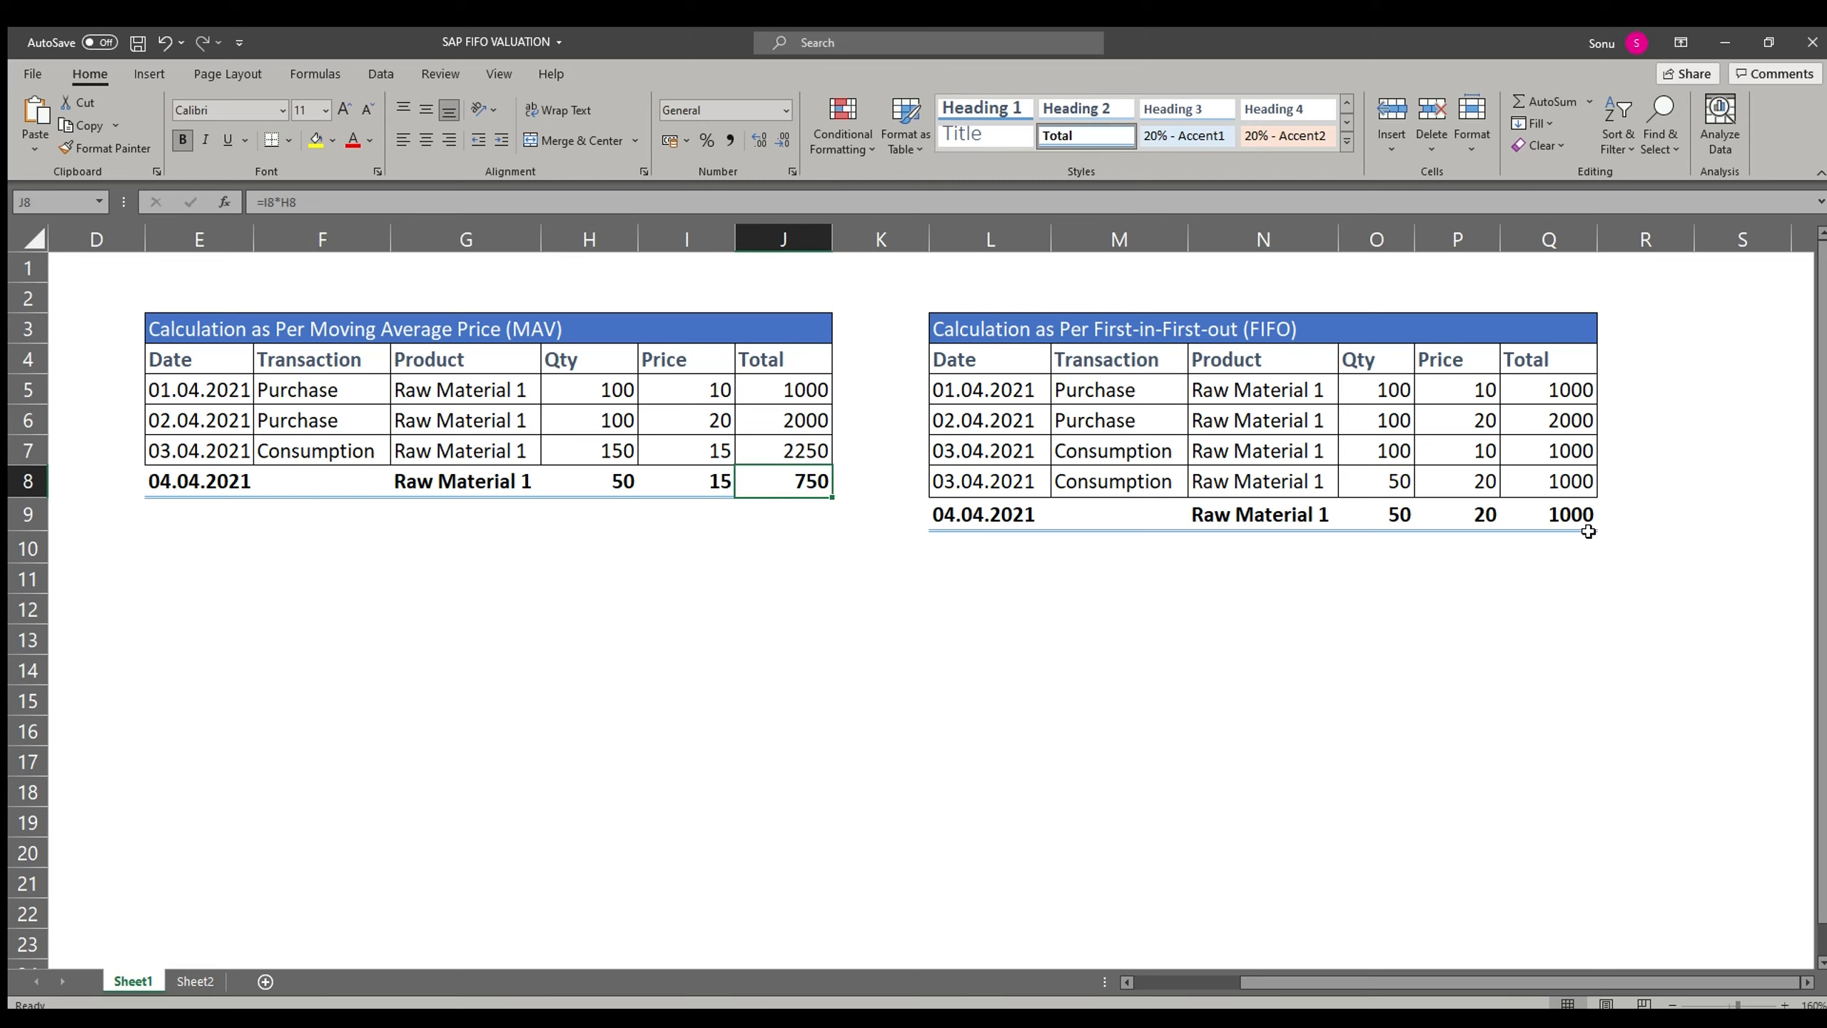
Step: Move to the FIFO table and highlight the date, transaction and product of its two purchase rows
key(Right)
key(Right)
key(Right)
key(Up)
key(Up)
key(Up)
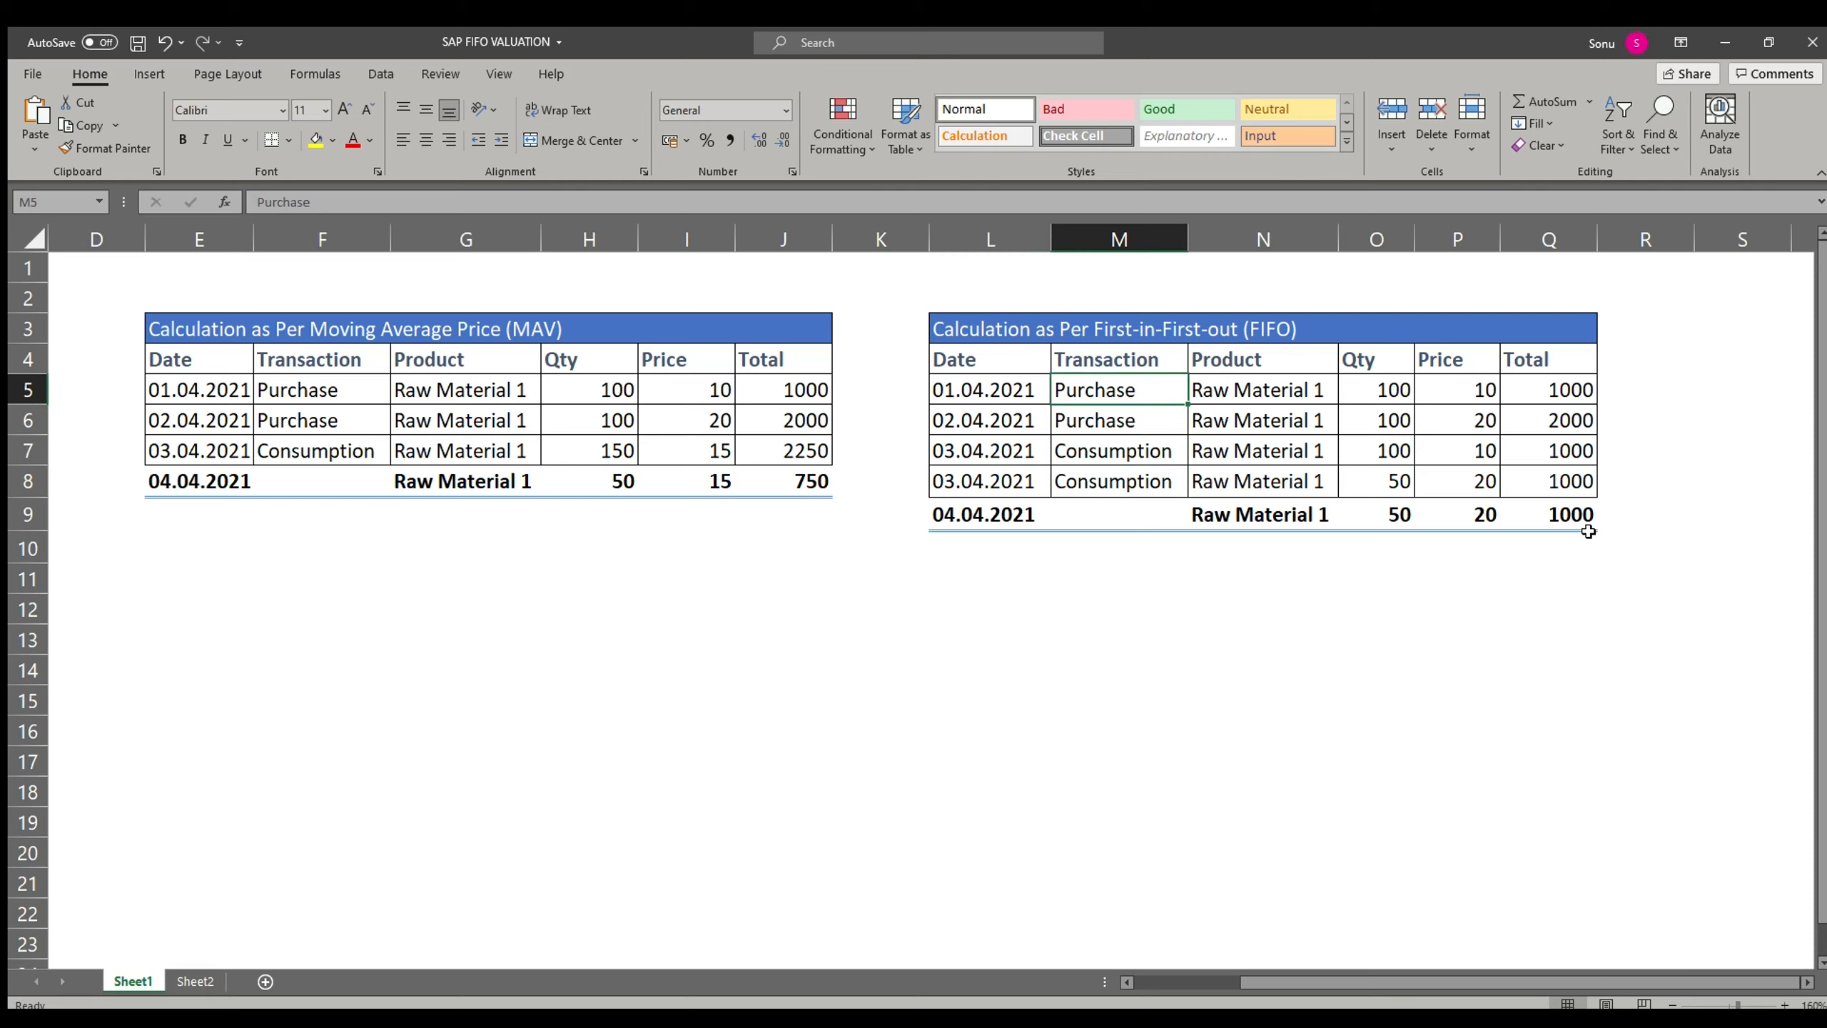
key(Left)
key(shift+Right)
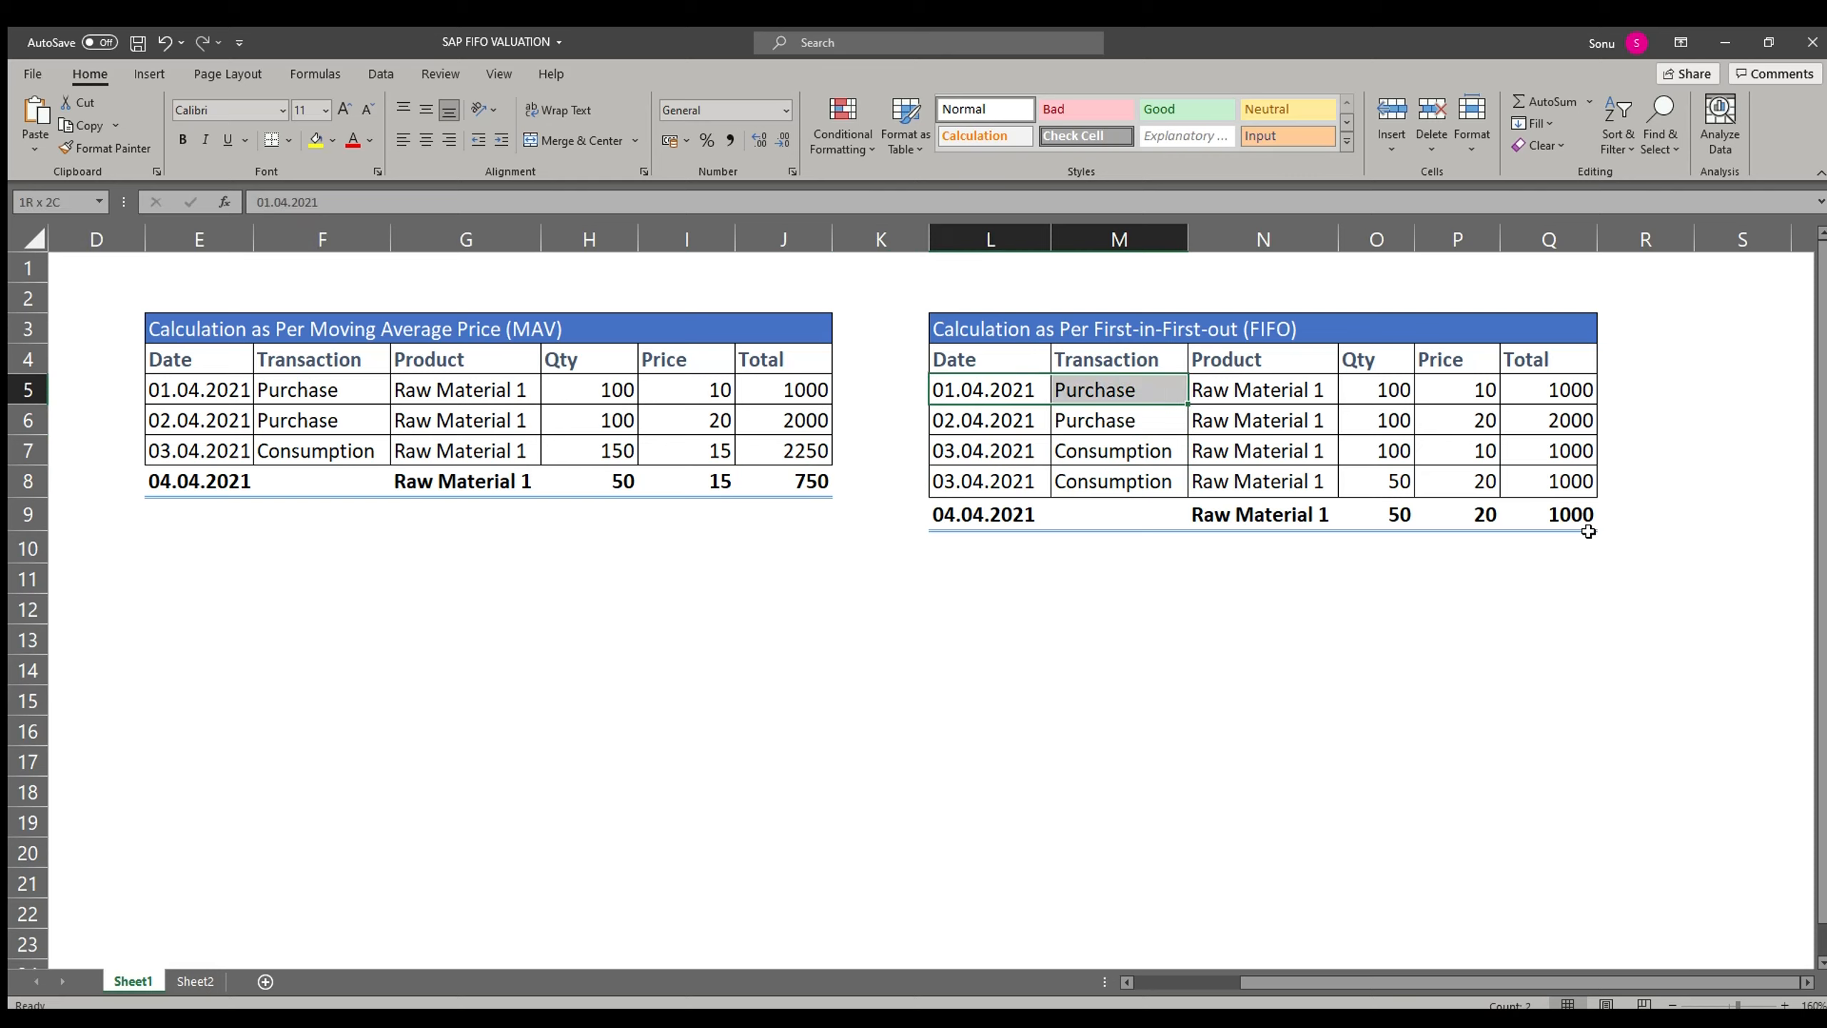
key(Right)
key(Left)
key(shift+Down)
key(shift+Right)
key(shift+Right)
key(shift+Right)
key(shift+Right)
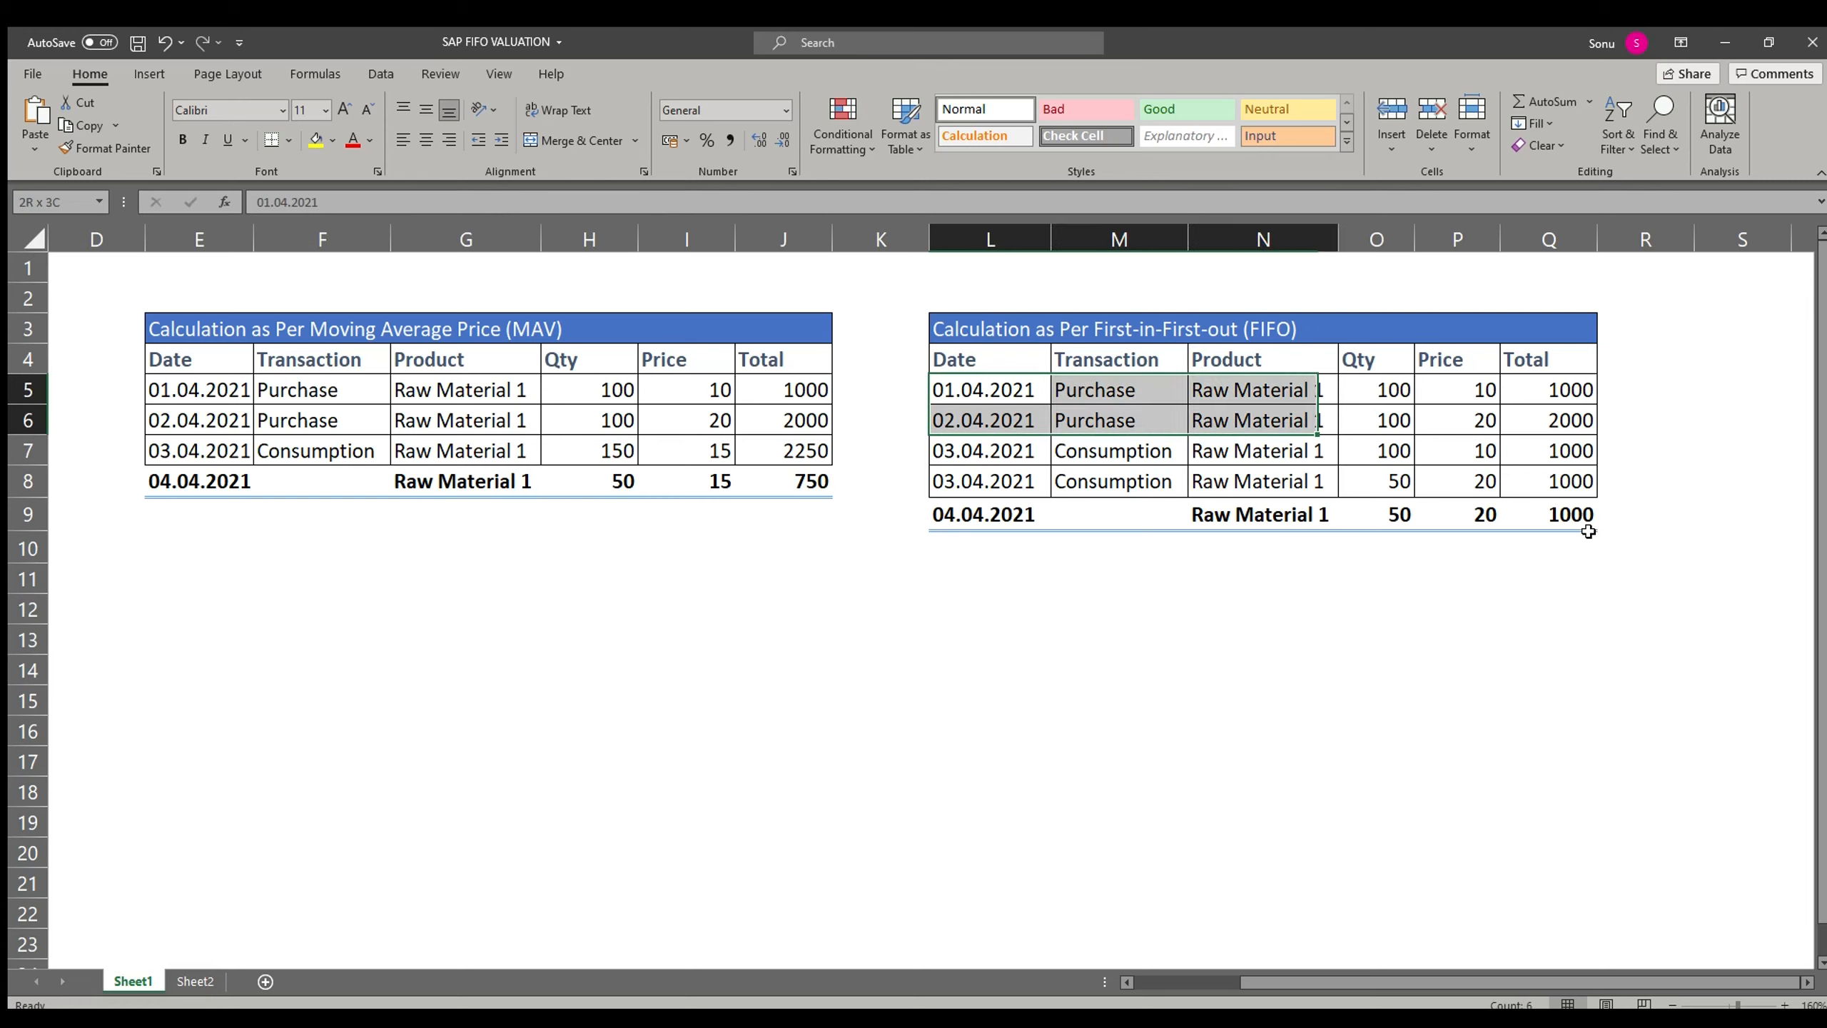
key(Right)
key(Right)
key(Right)
key(Right)
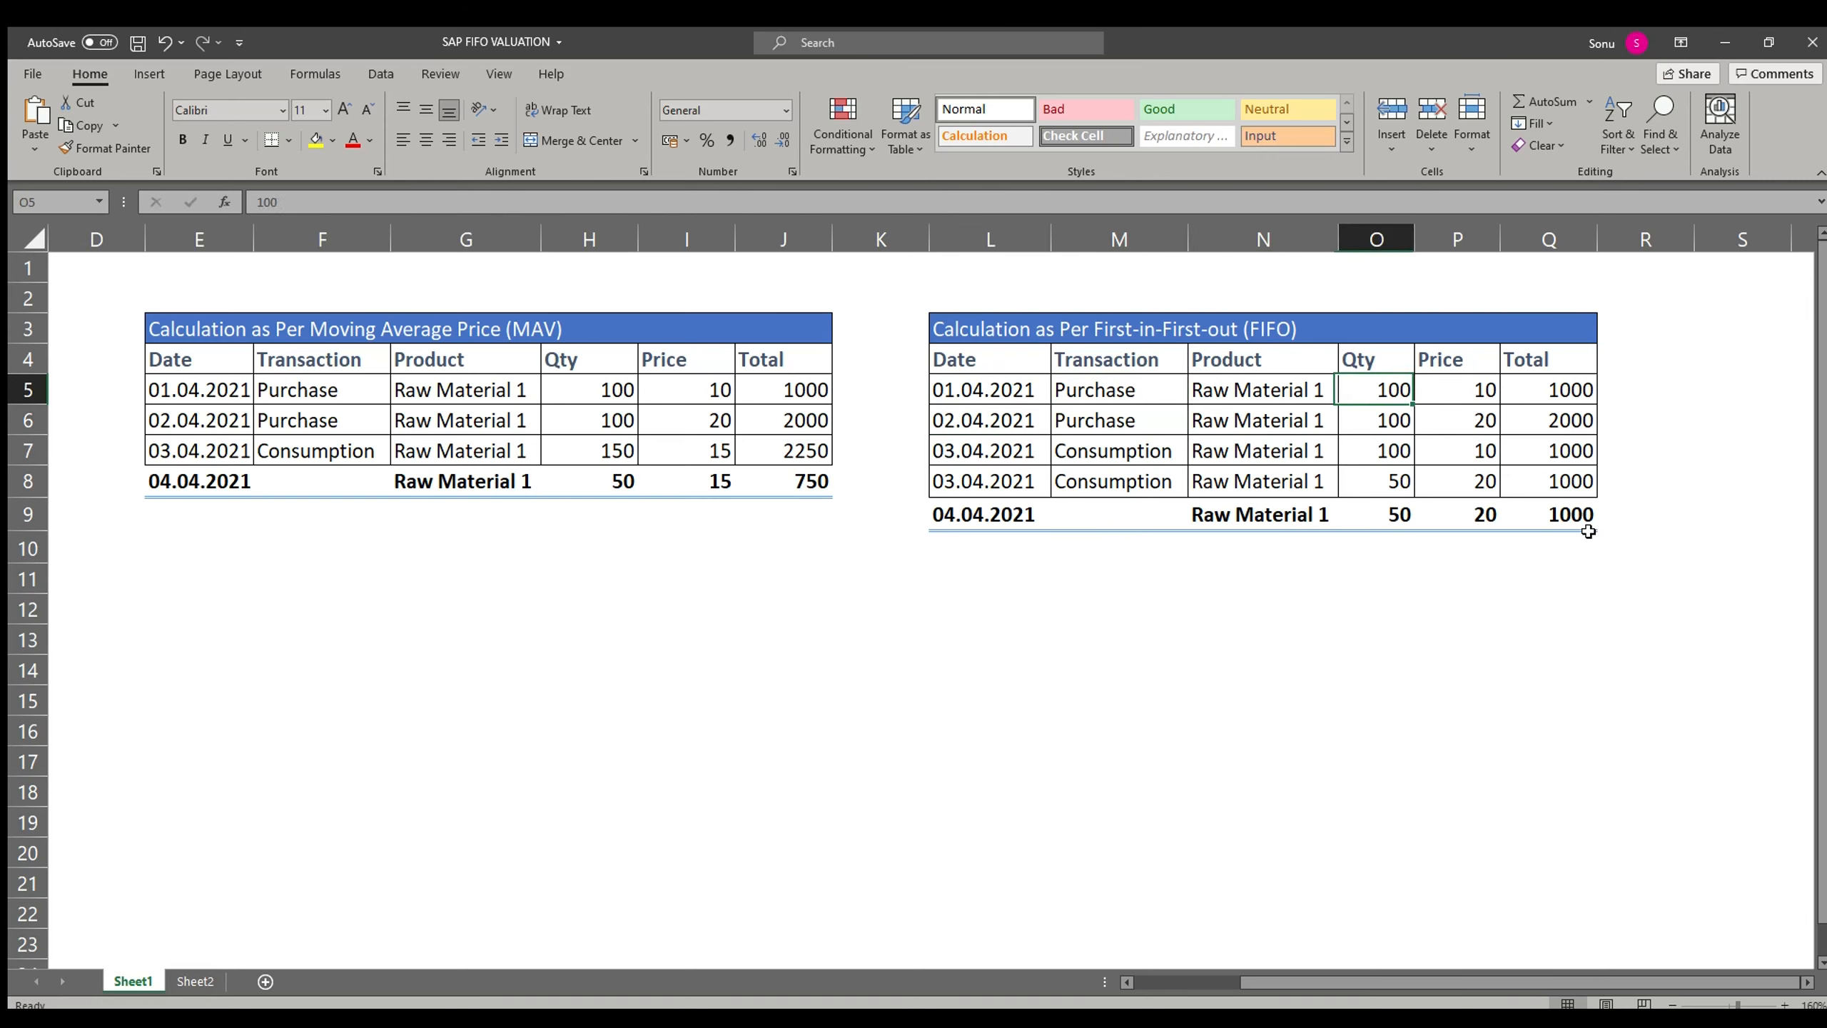
Step: Review the FIFO second purchase total and move to the first consumption row
key(Down)
key(Right)
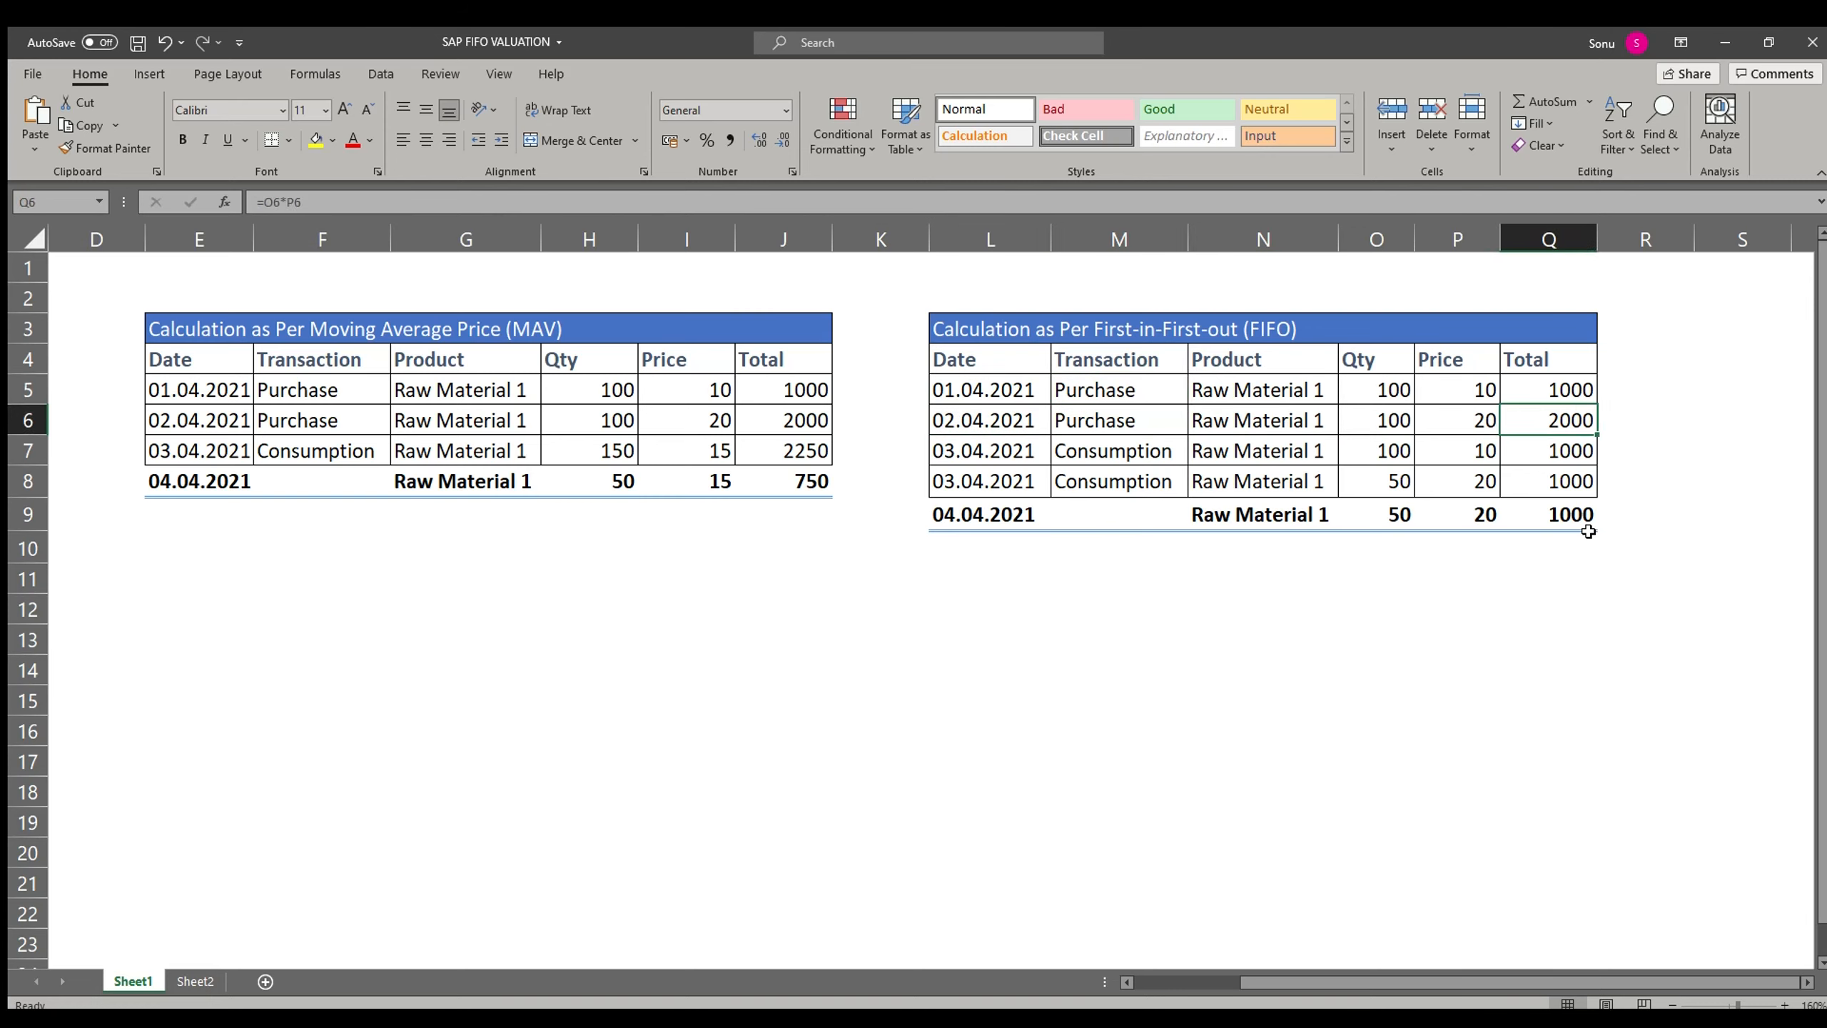
key(Down)
key(Left)
key(Left)
key(Left)
key(Left)
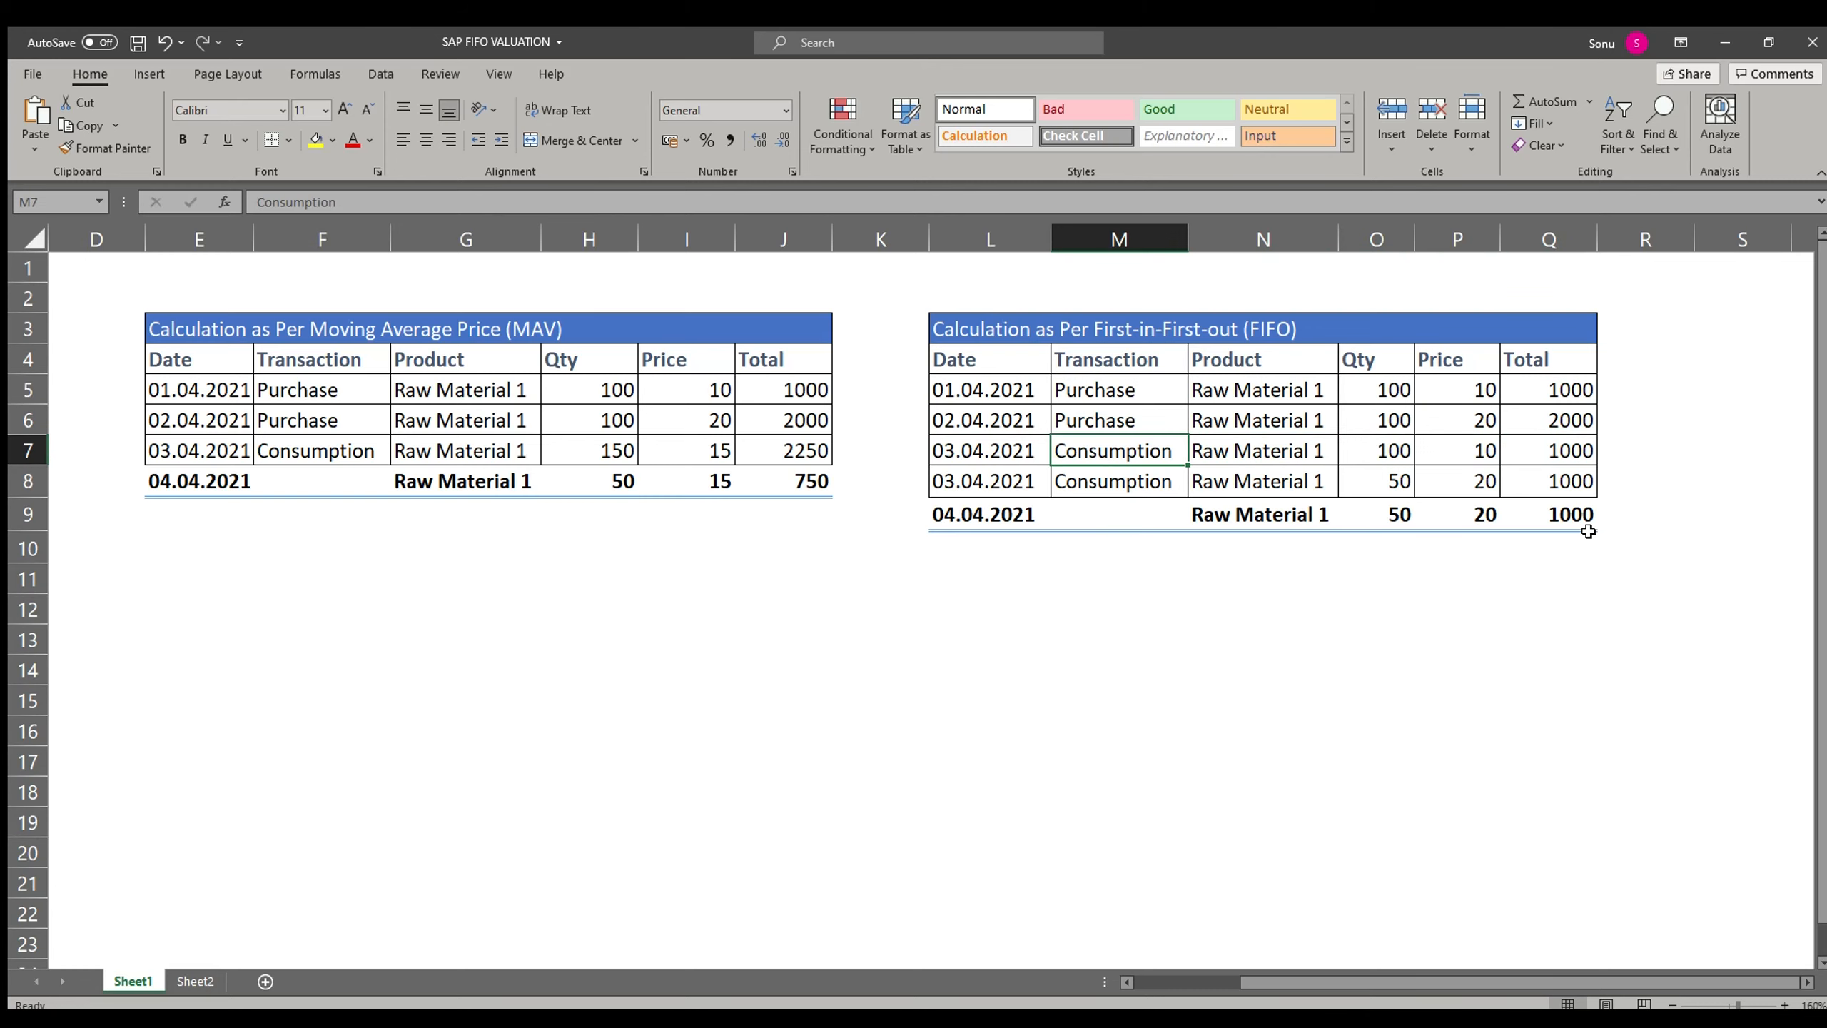
key(Right)
key(Right)
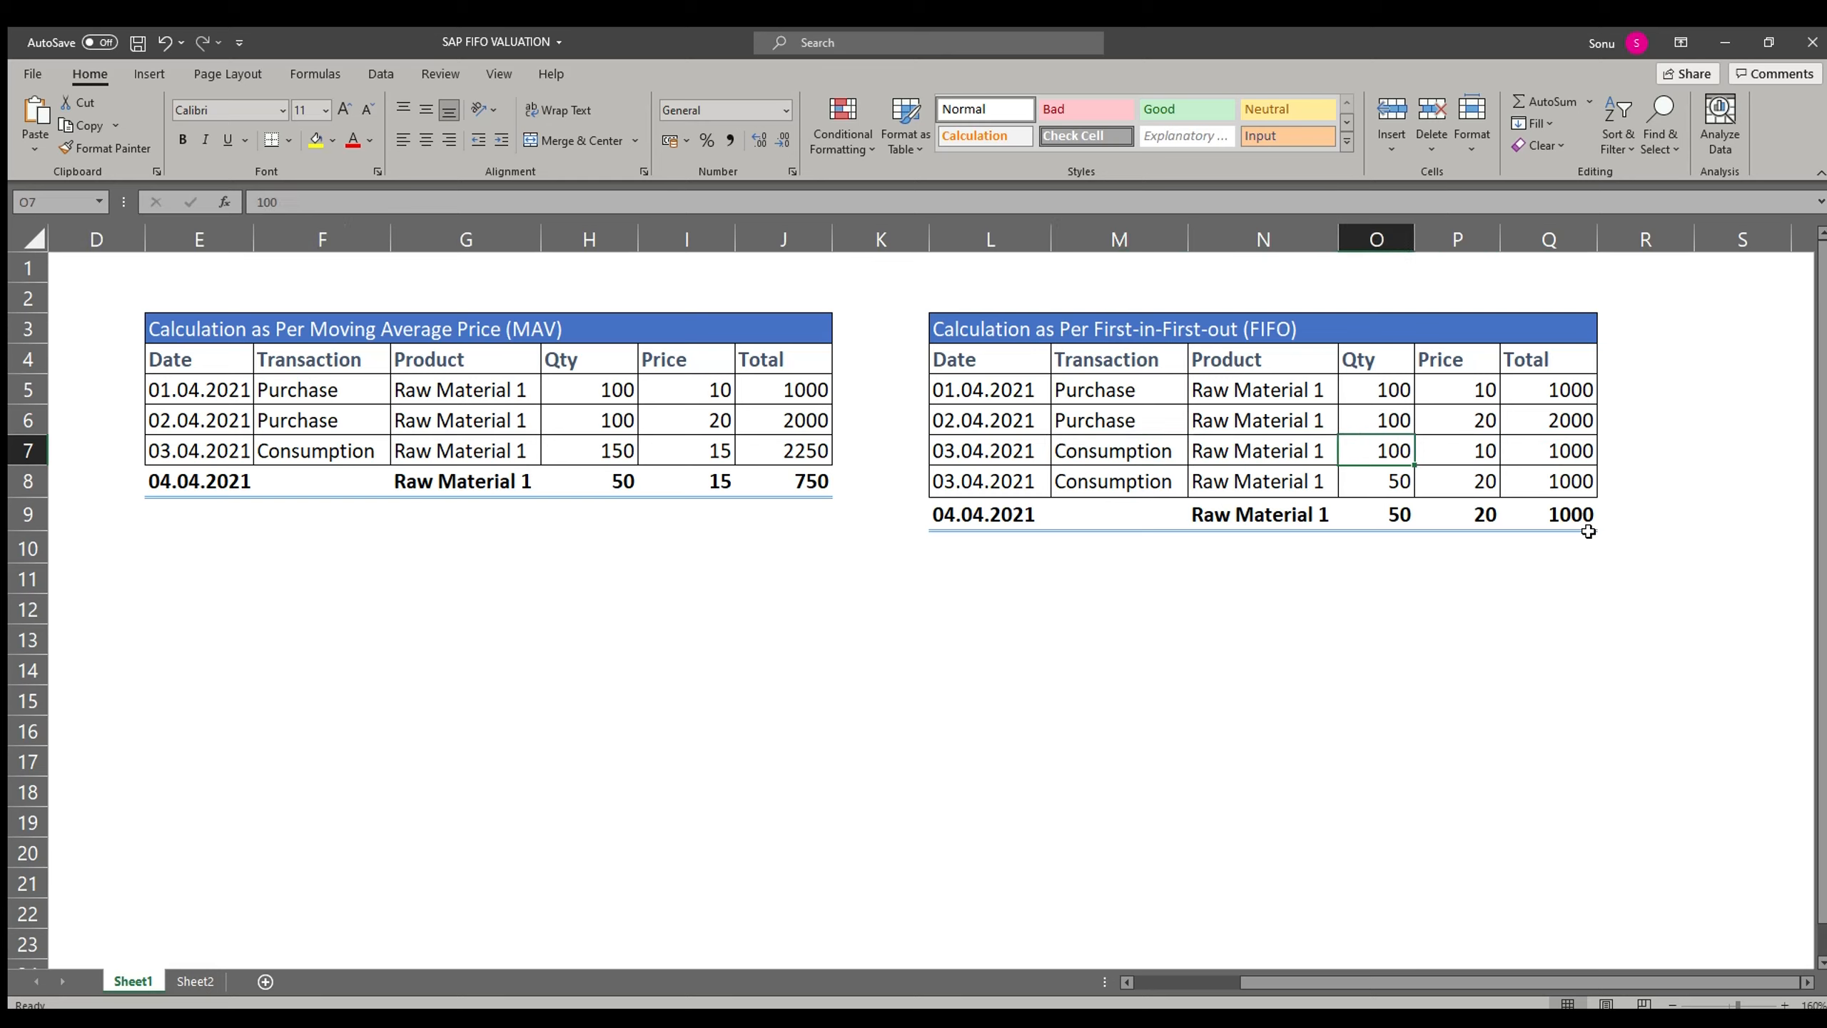
Step: Compare the FIFO first purchase row with the two consumption rows' quantities and prices
key(Up)
key(Up)
key(Left)
key(Left)
key(Left)
key(shift+Right)
key(shift+Right)
key(shift+Right)
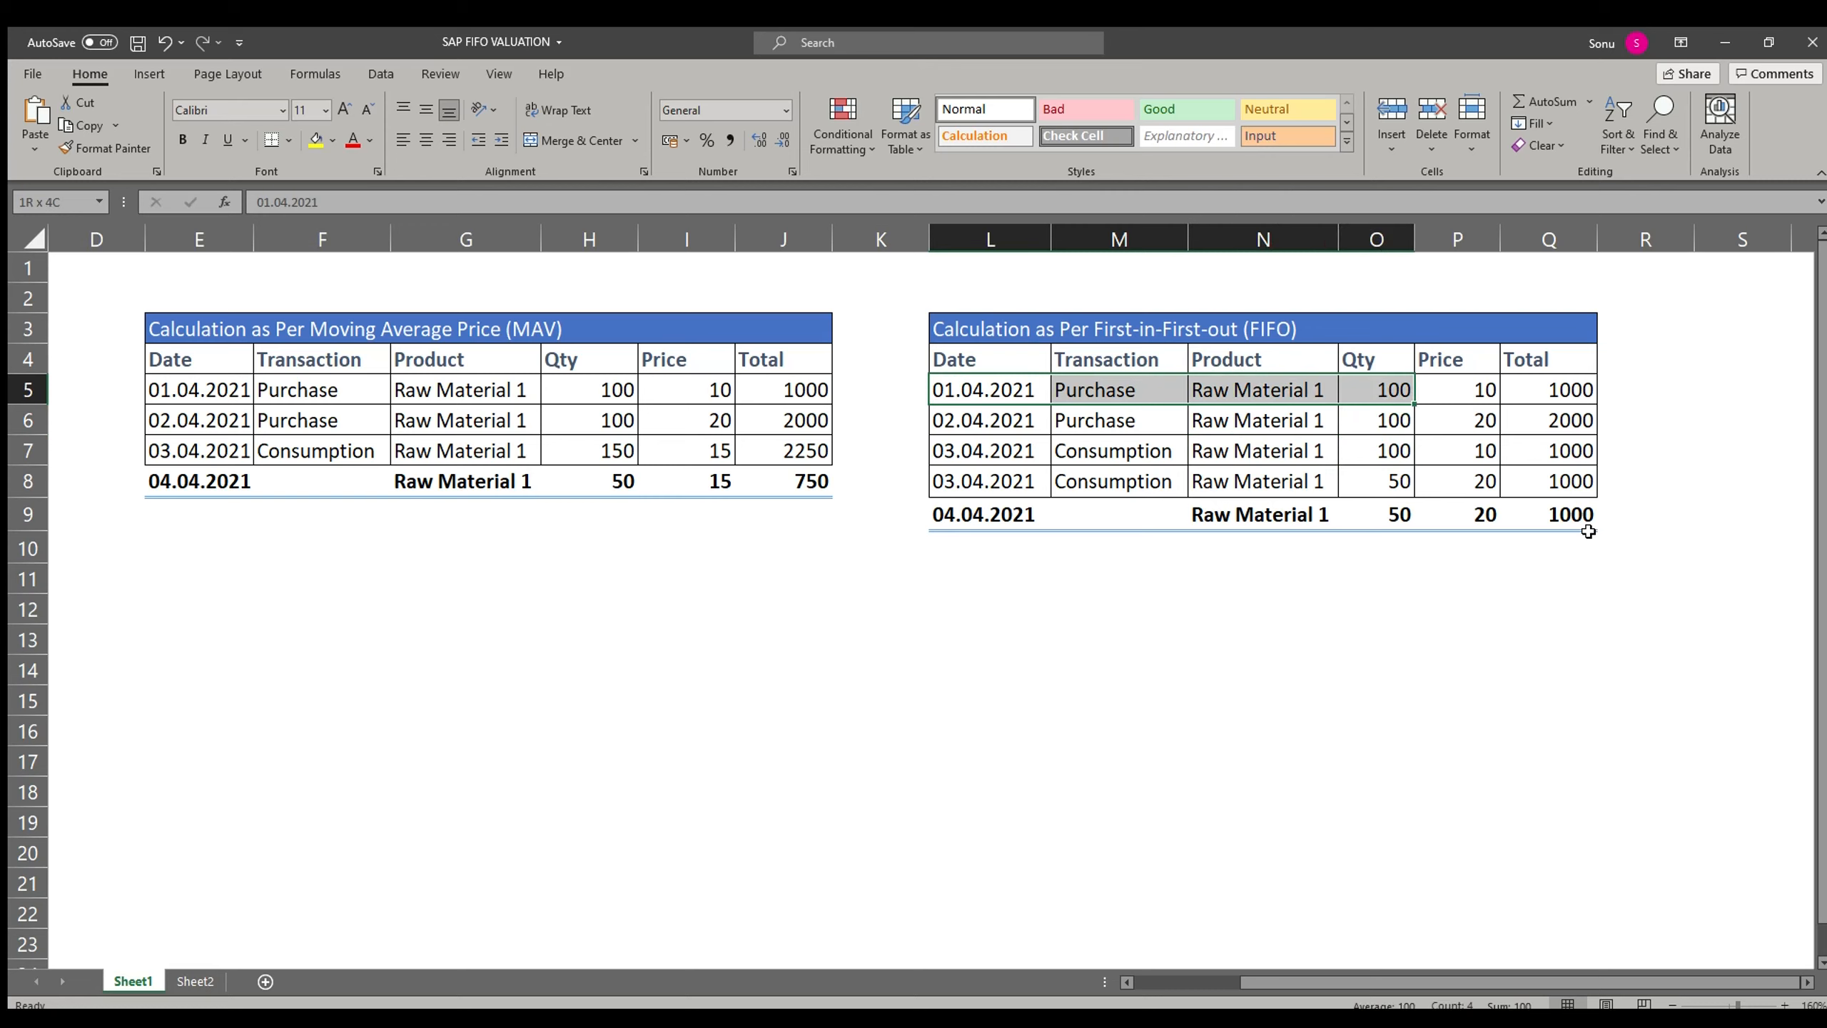
key(Right)
key(Down)
key(Right)
key(Right)
key(Right)
key(Down)
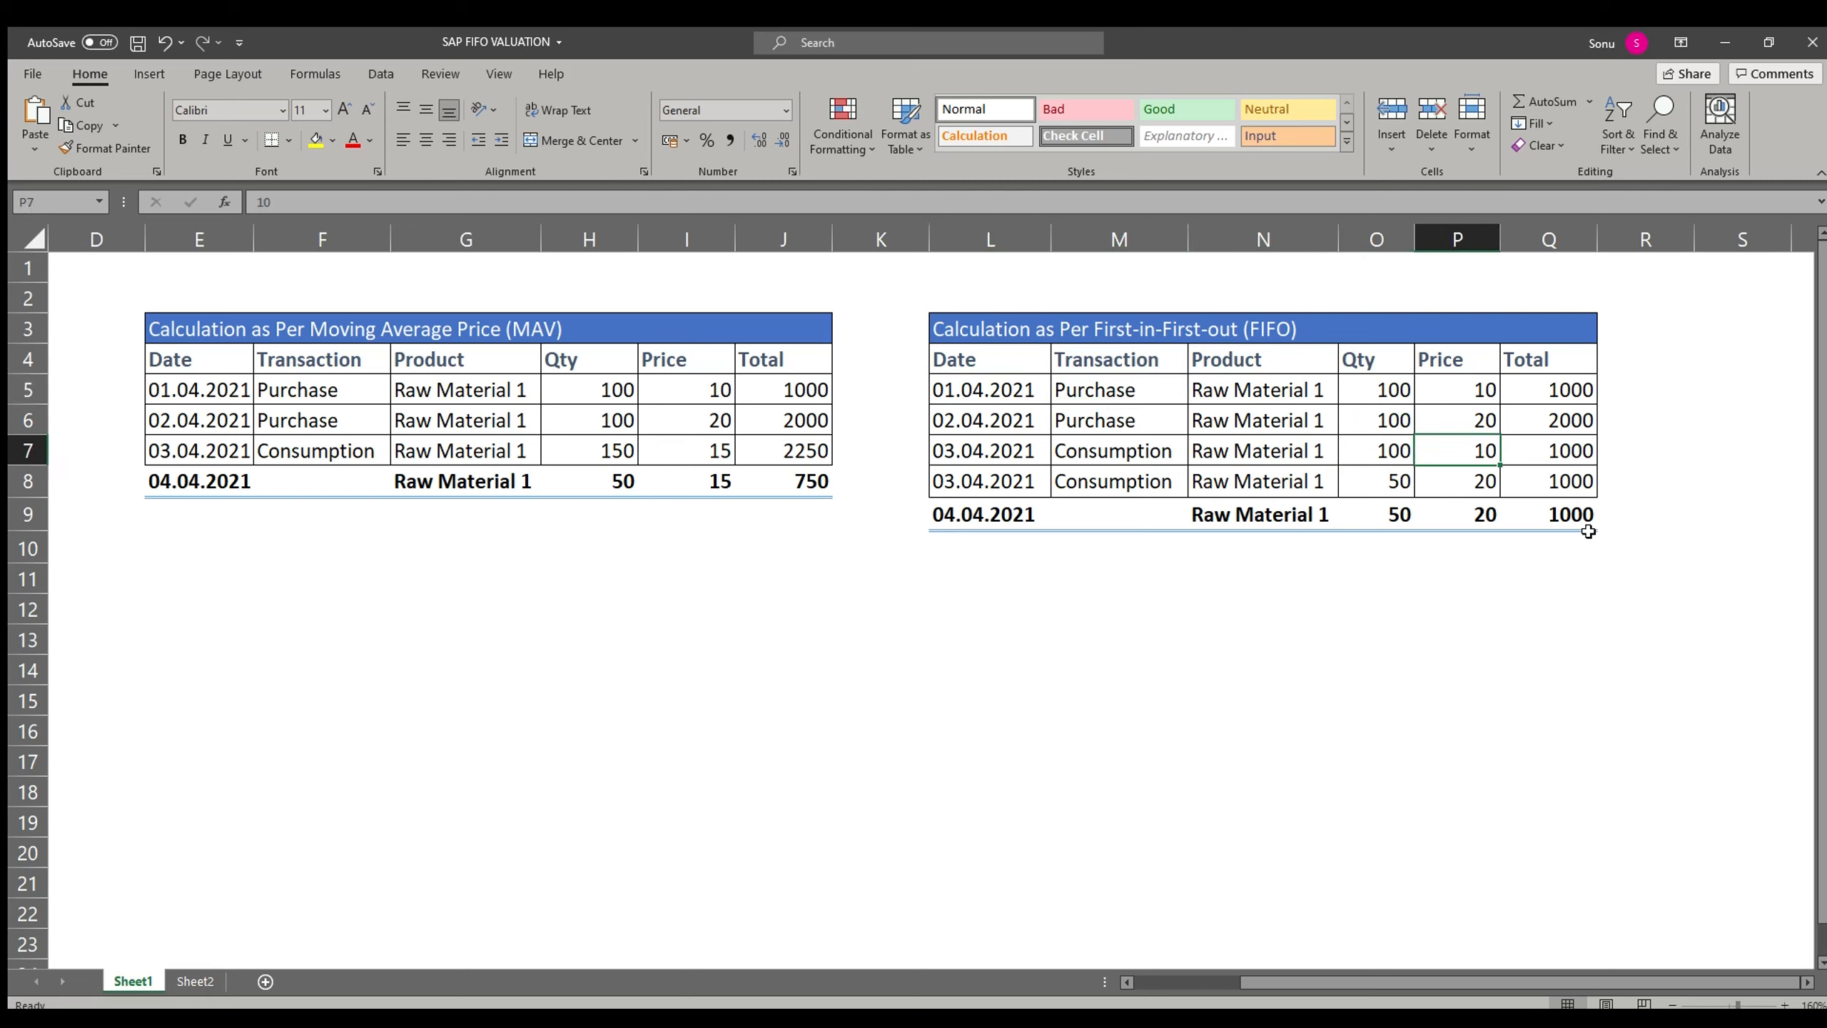
key(Left)
key(Down)
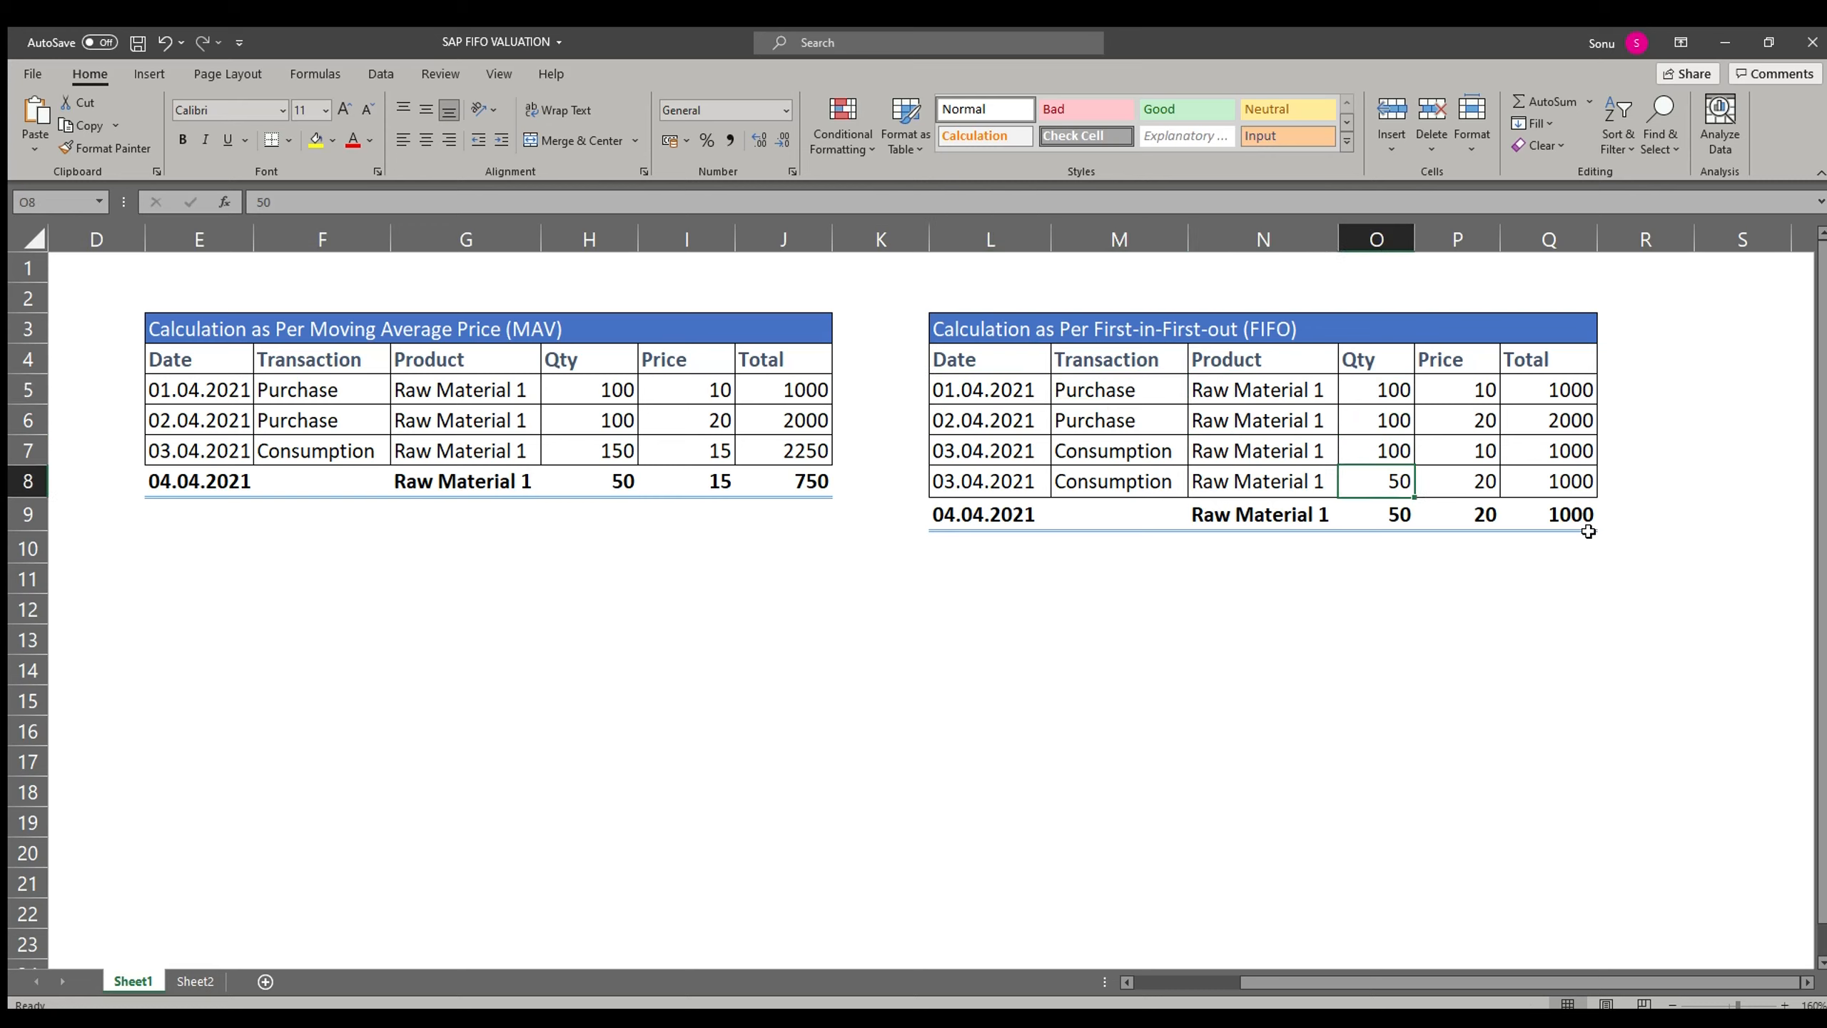
Step: Examine the FIFO consumption and closing balance quantities, prices and totals against the purchase rows
key(Up)
key(Up)
key(Left)
key(Left)
key(Right)
key(Right)
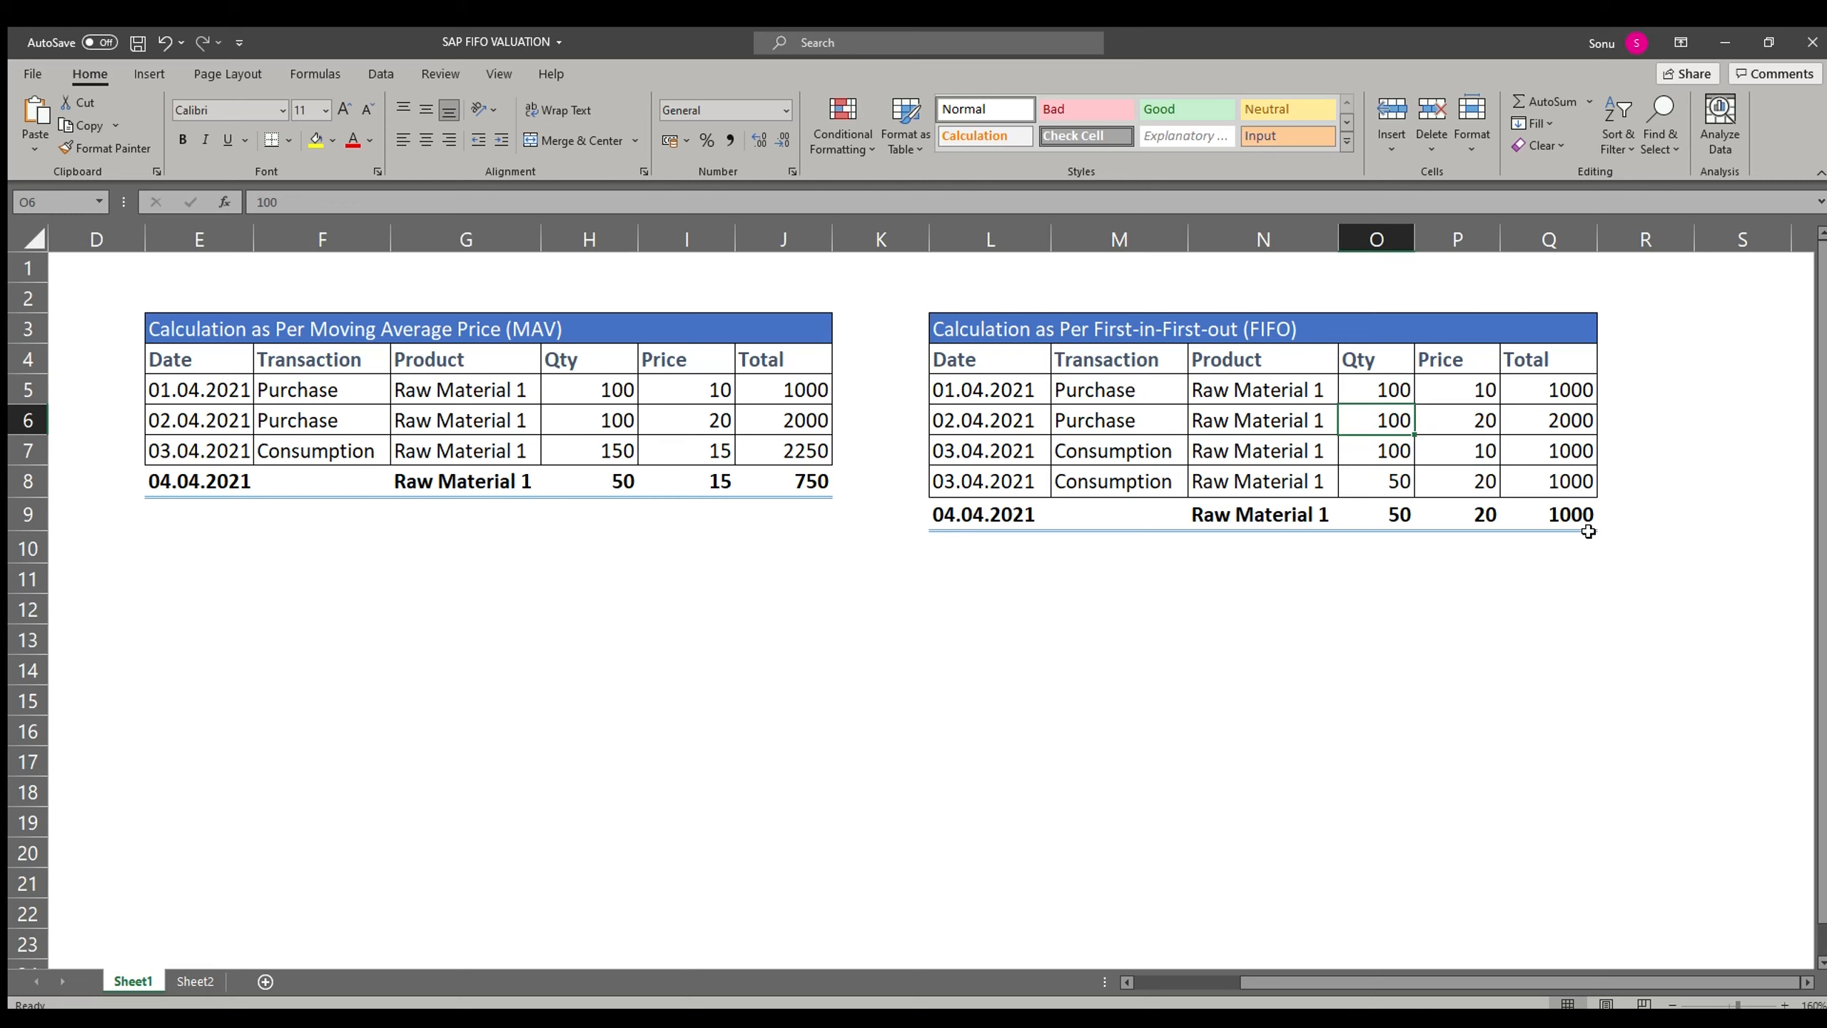
key(Down)
key(Up)
key(Down)
key(Down)
key(Right)
key(Right)
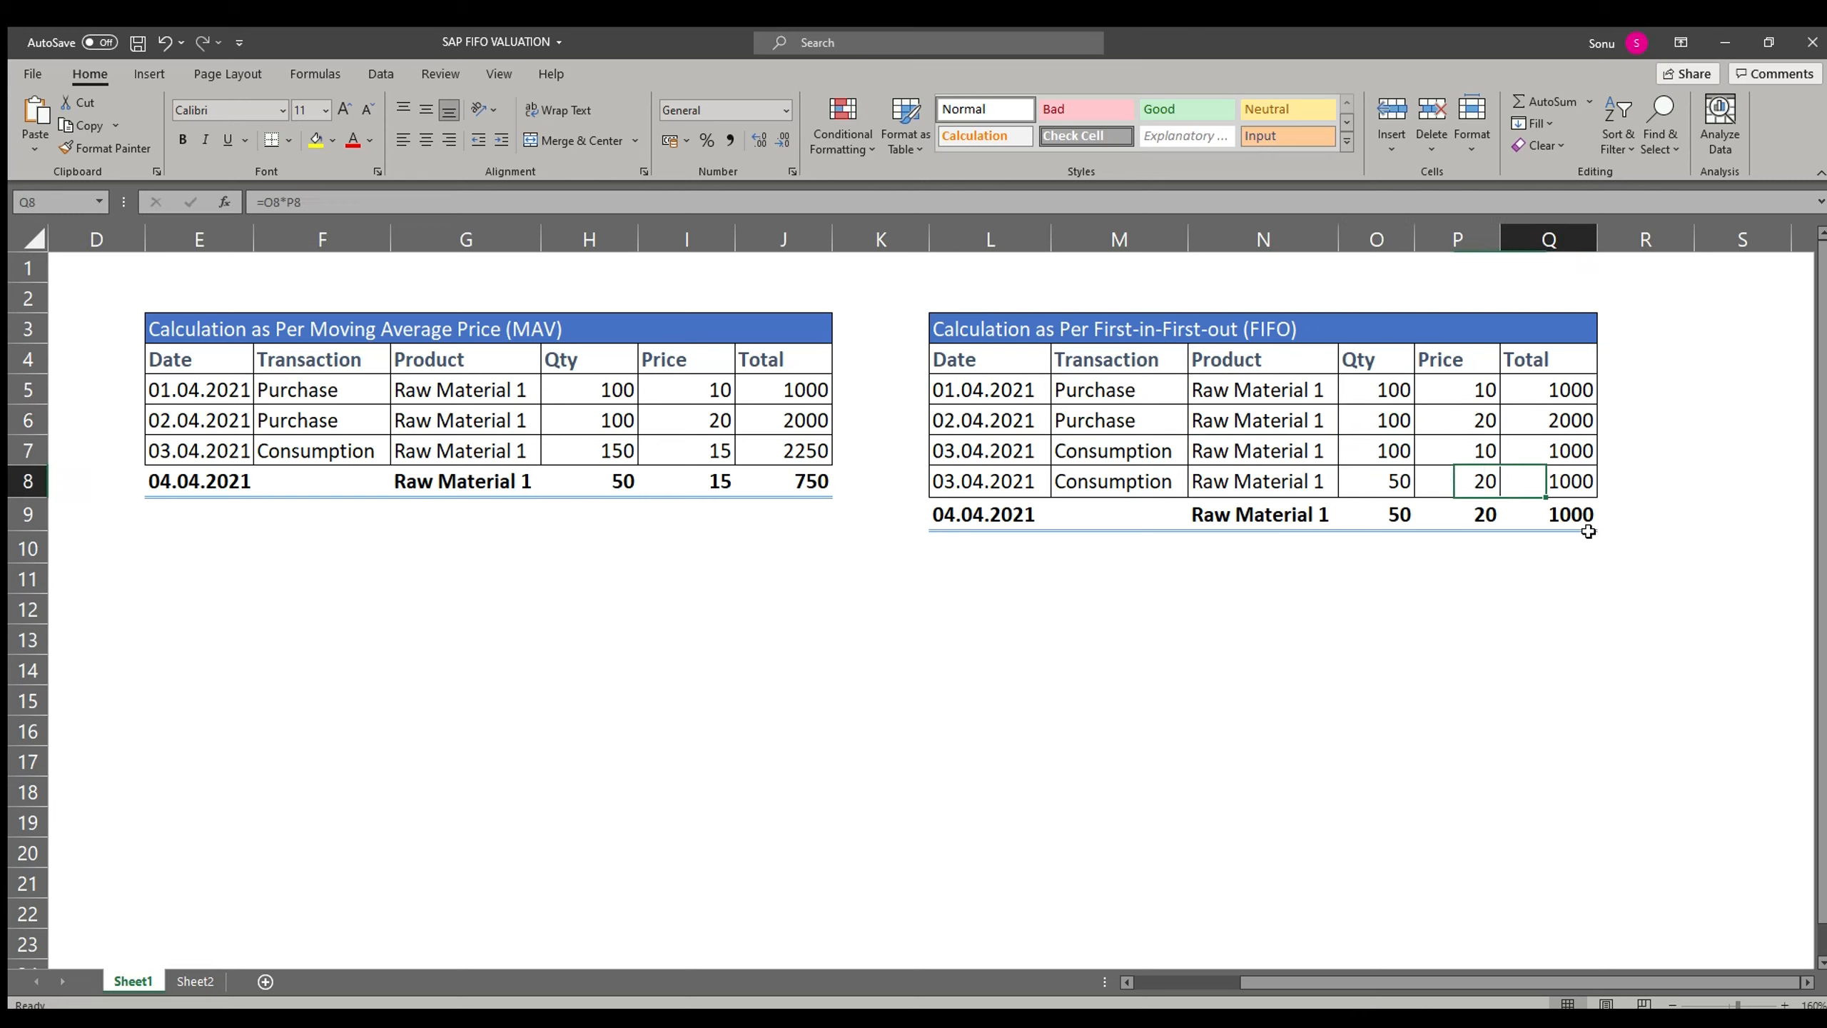
key(Up)
key(Up)
key(Left)
key(Up)
key(Down)
key(Down)
key(Down)
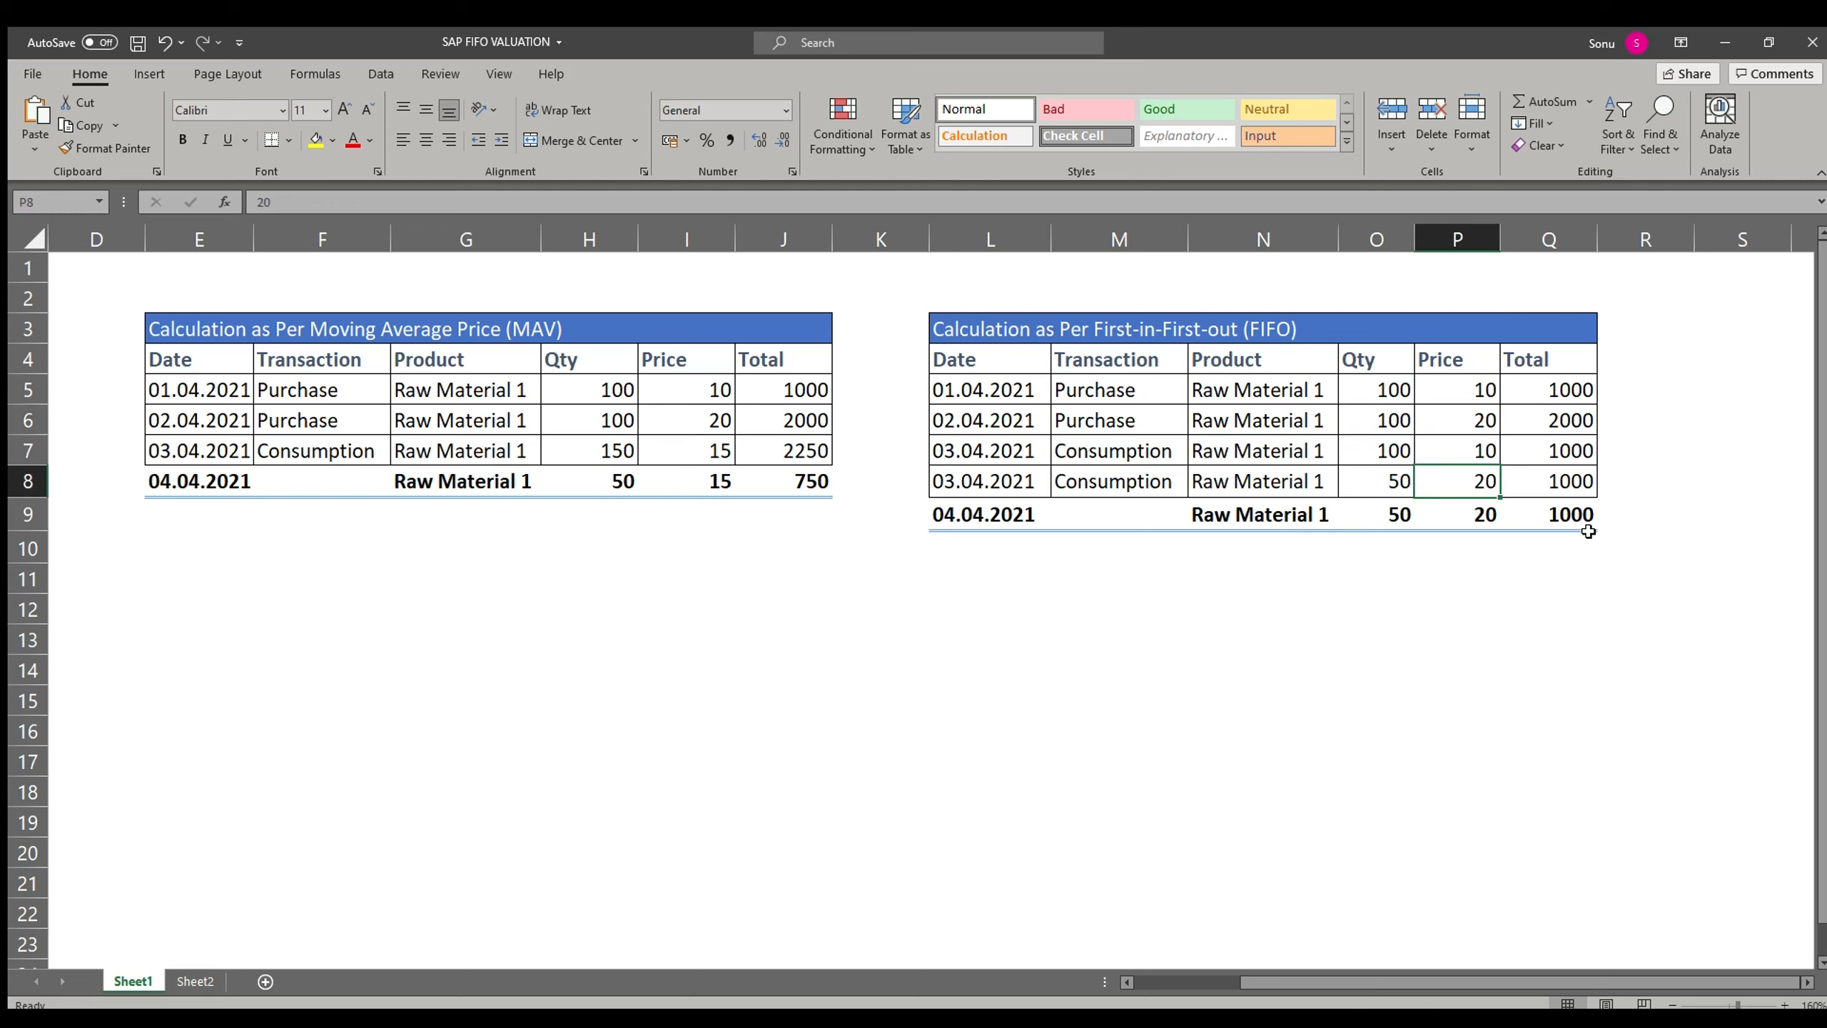
key(Left)
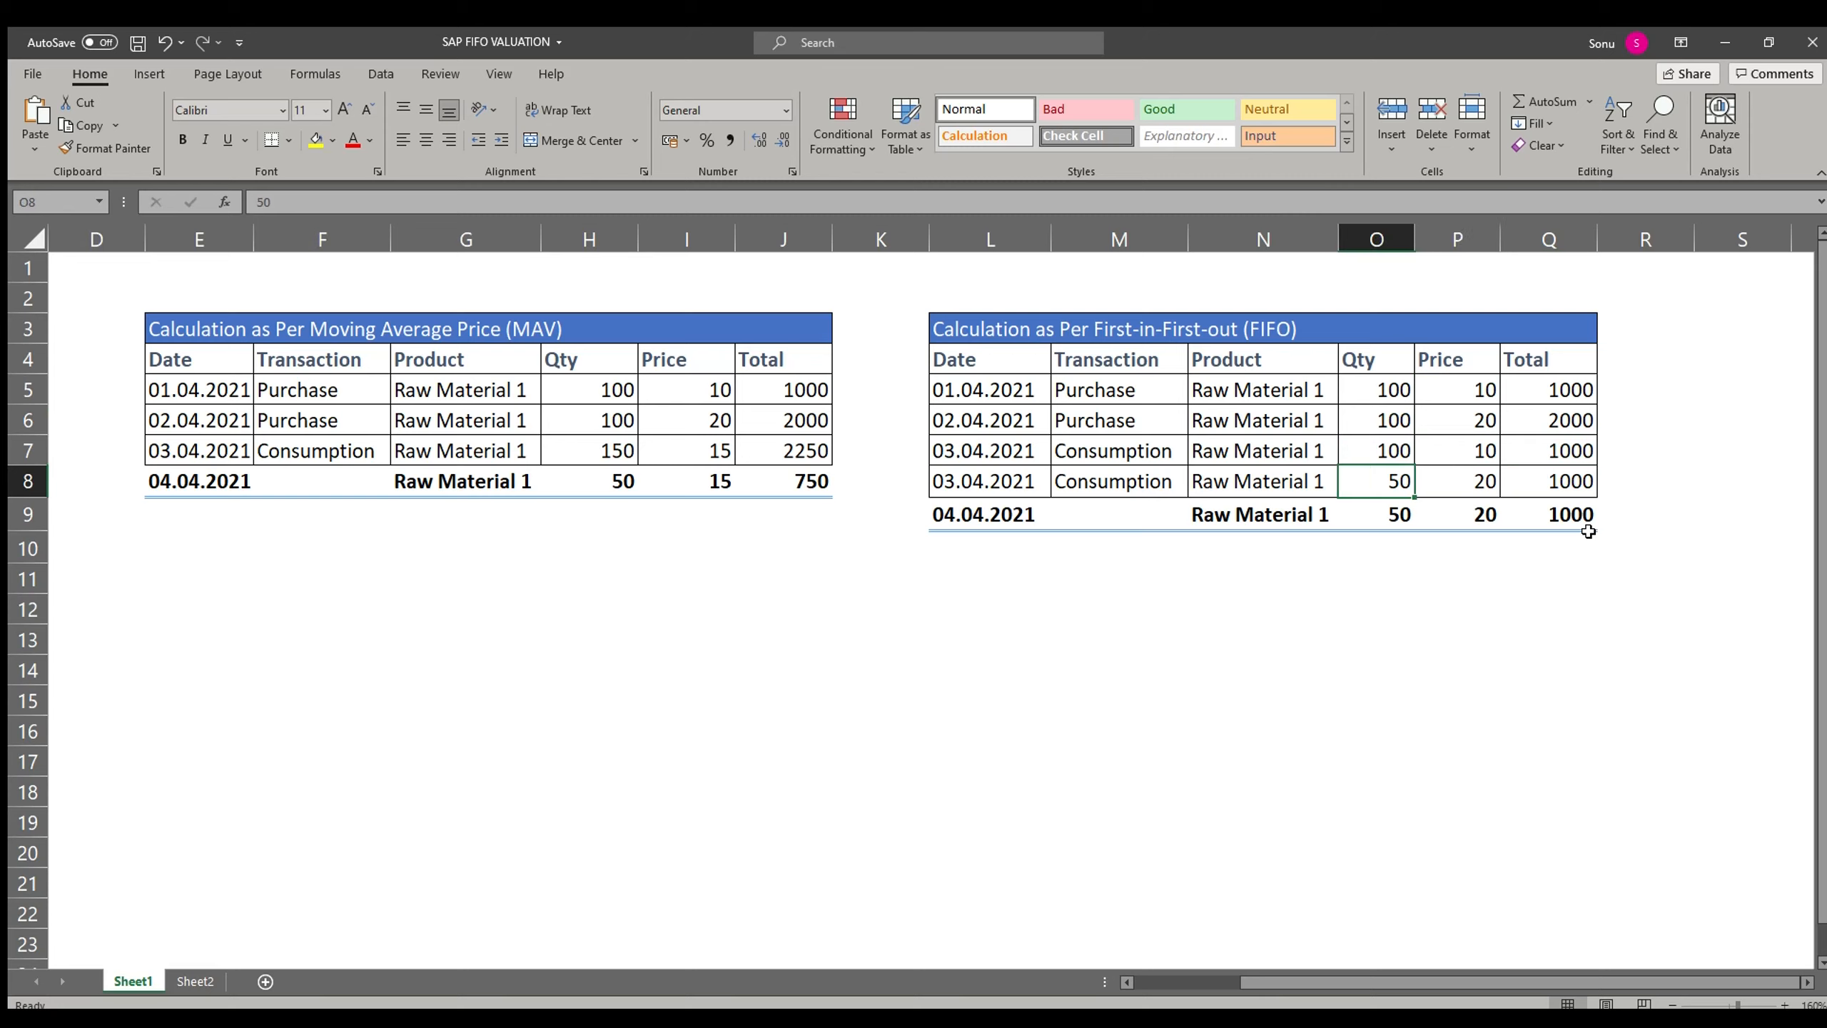
key(Right)
Step: Step through the FIFO consumption rows' quantity, price and total cells
key(Right)
key(Left)
key(Up)
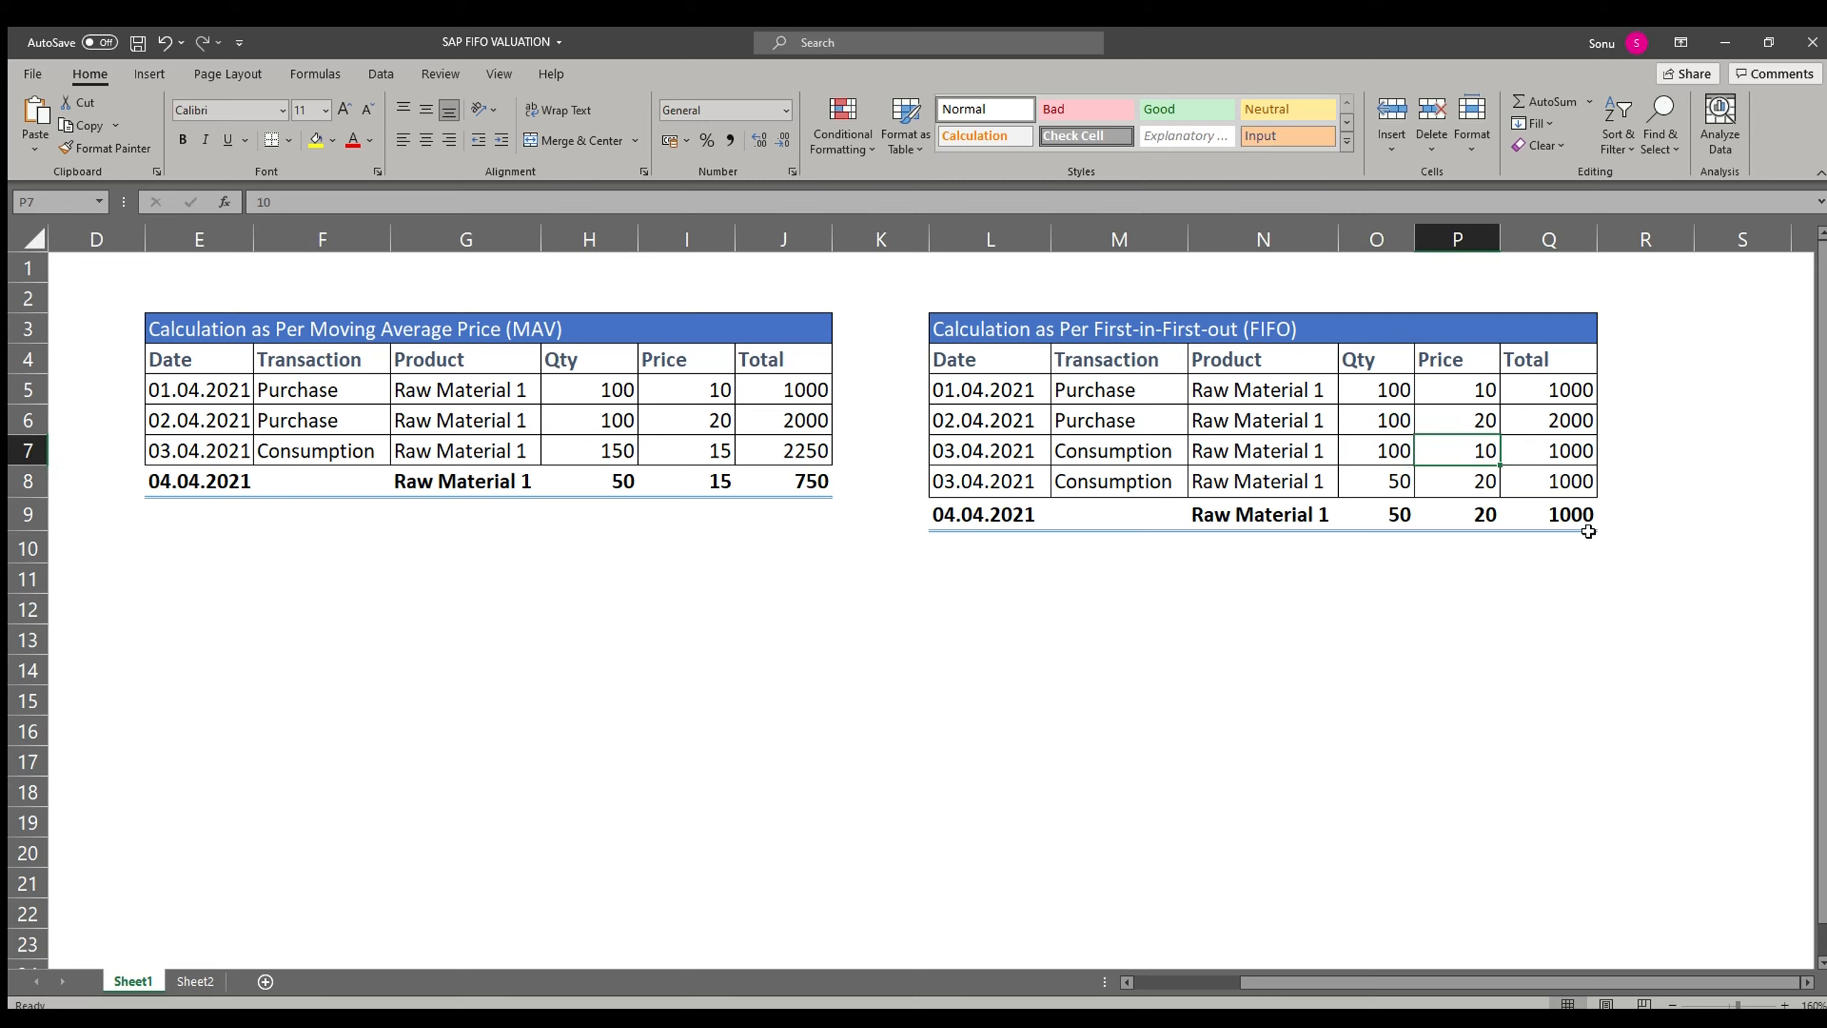
key(Left)
key(Right)
key(Left)
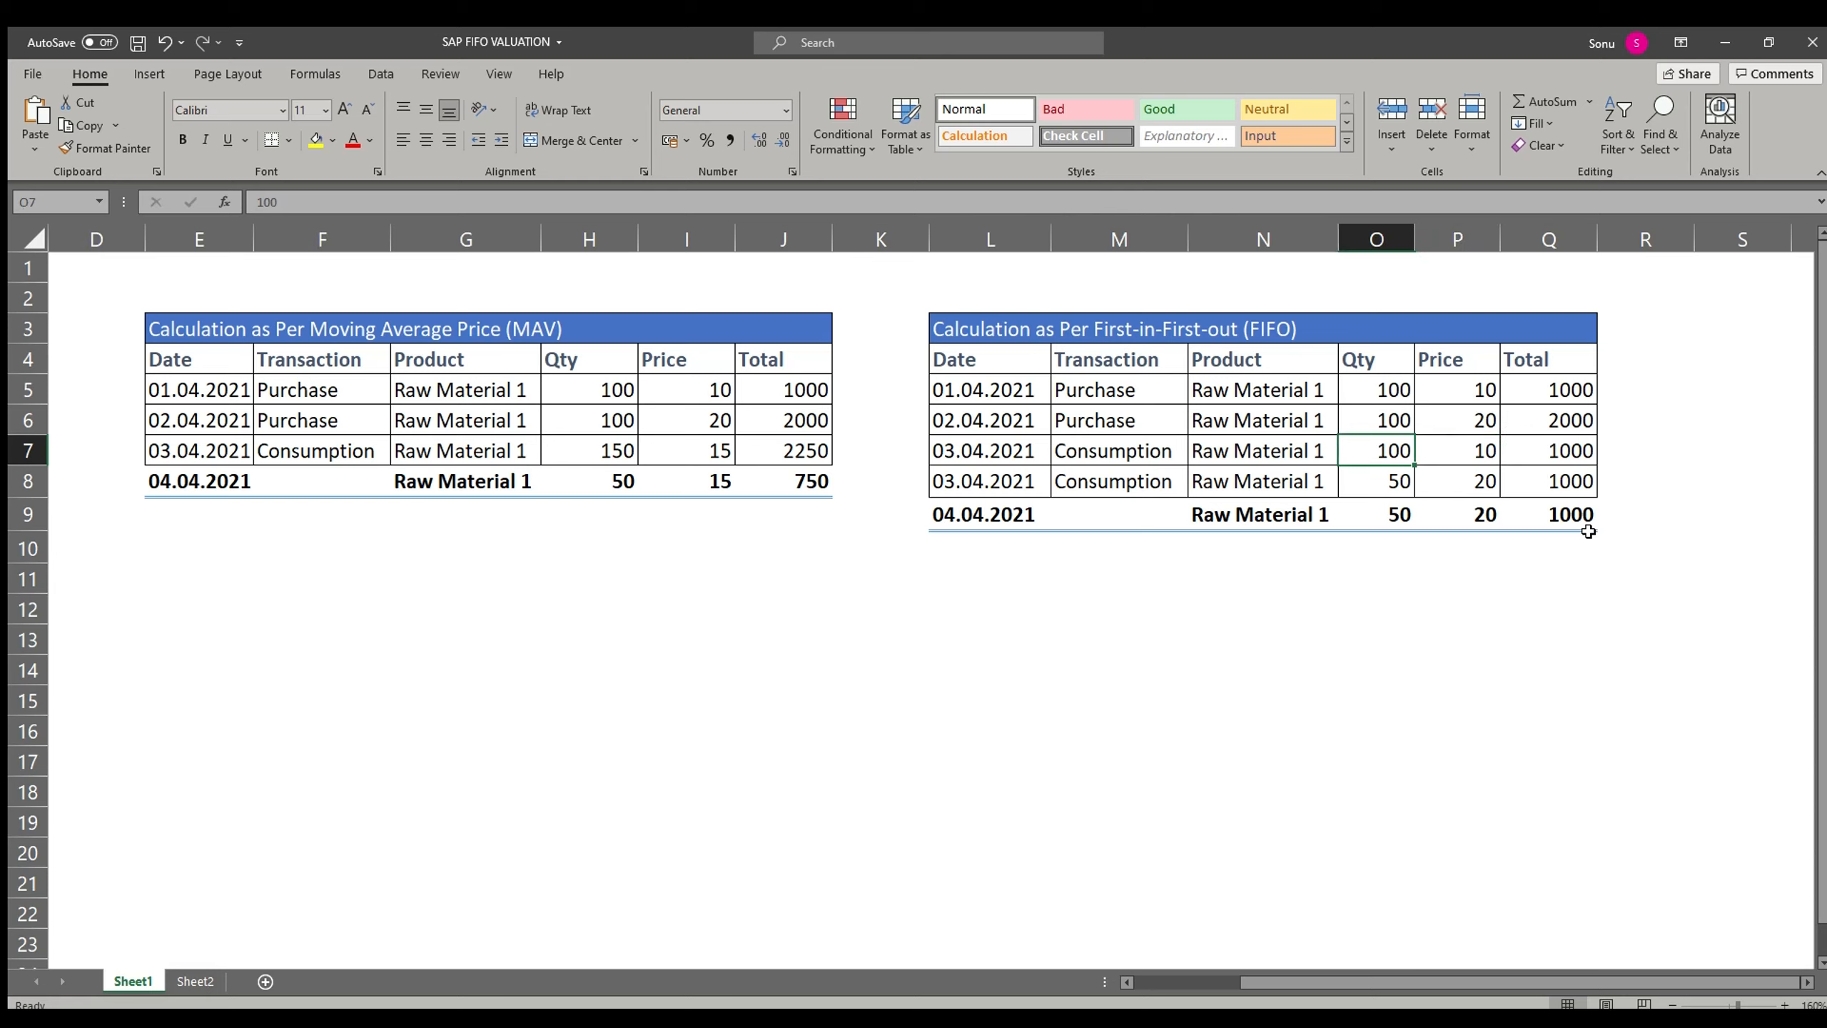
key(Right)
key(Right)
key(Down)
key(Left)
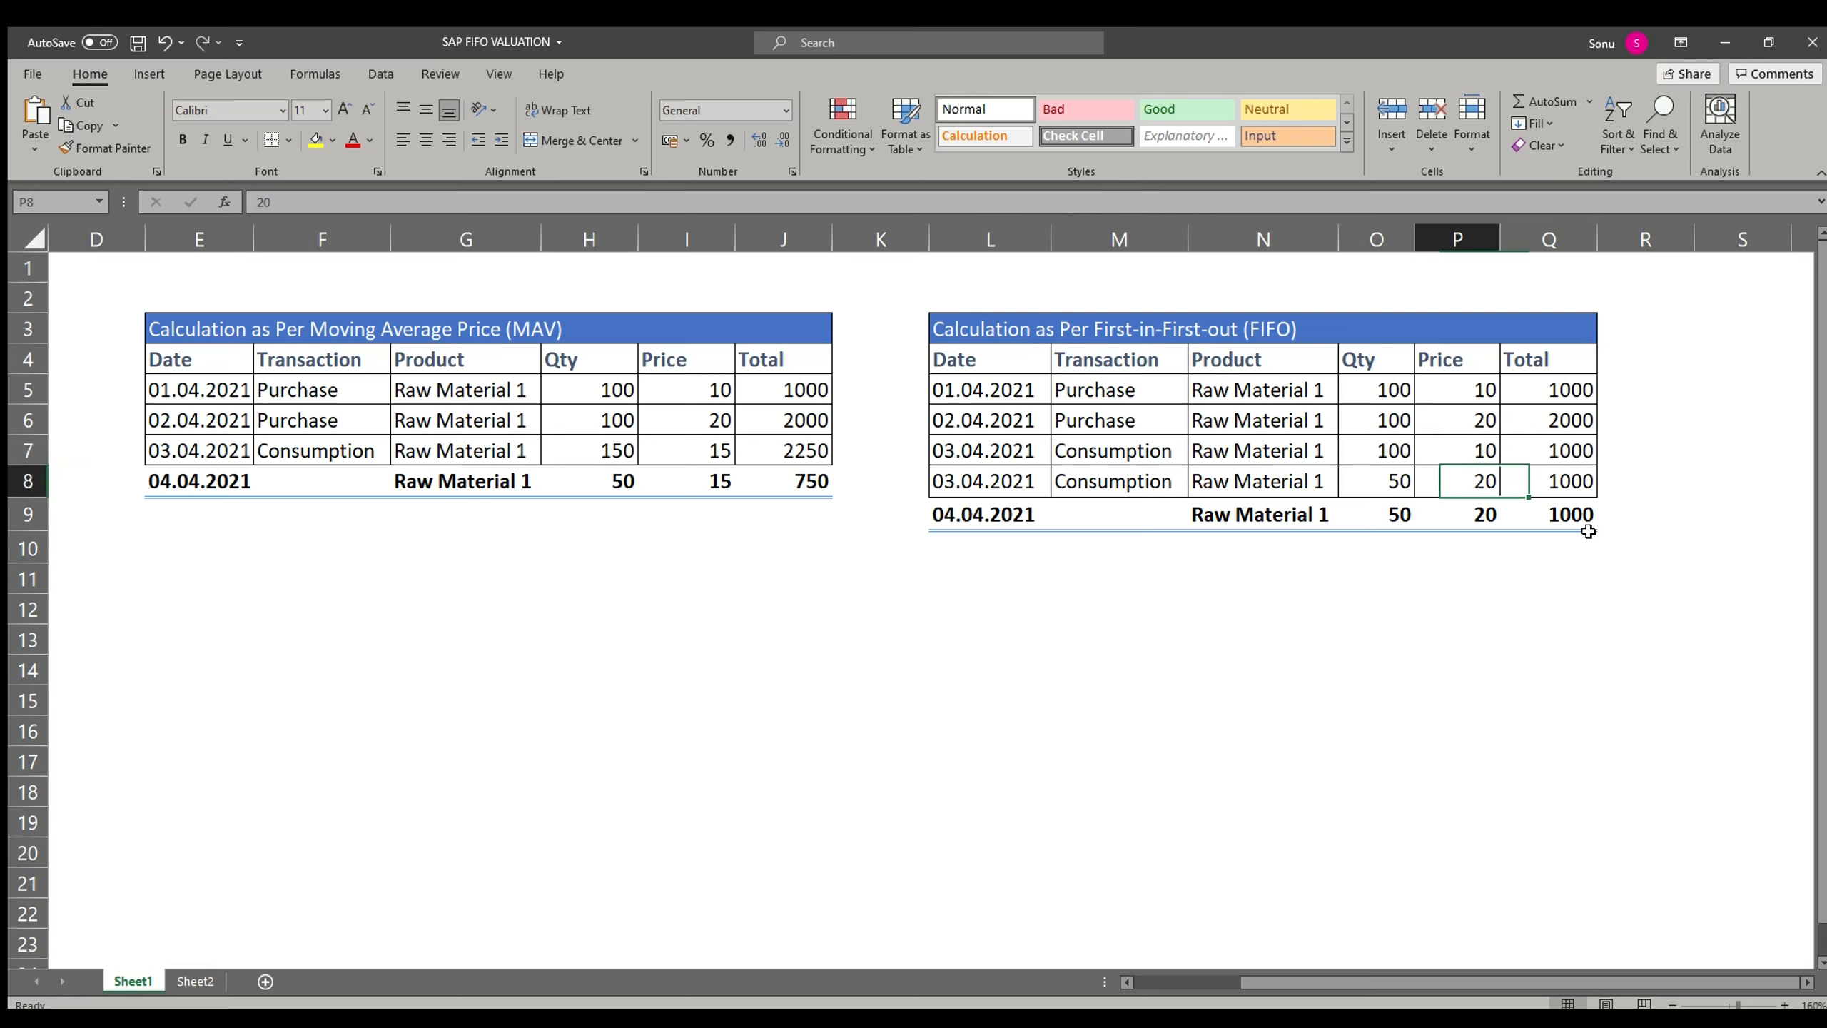
key(Left)
key(Right)
key(Right)
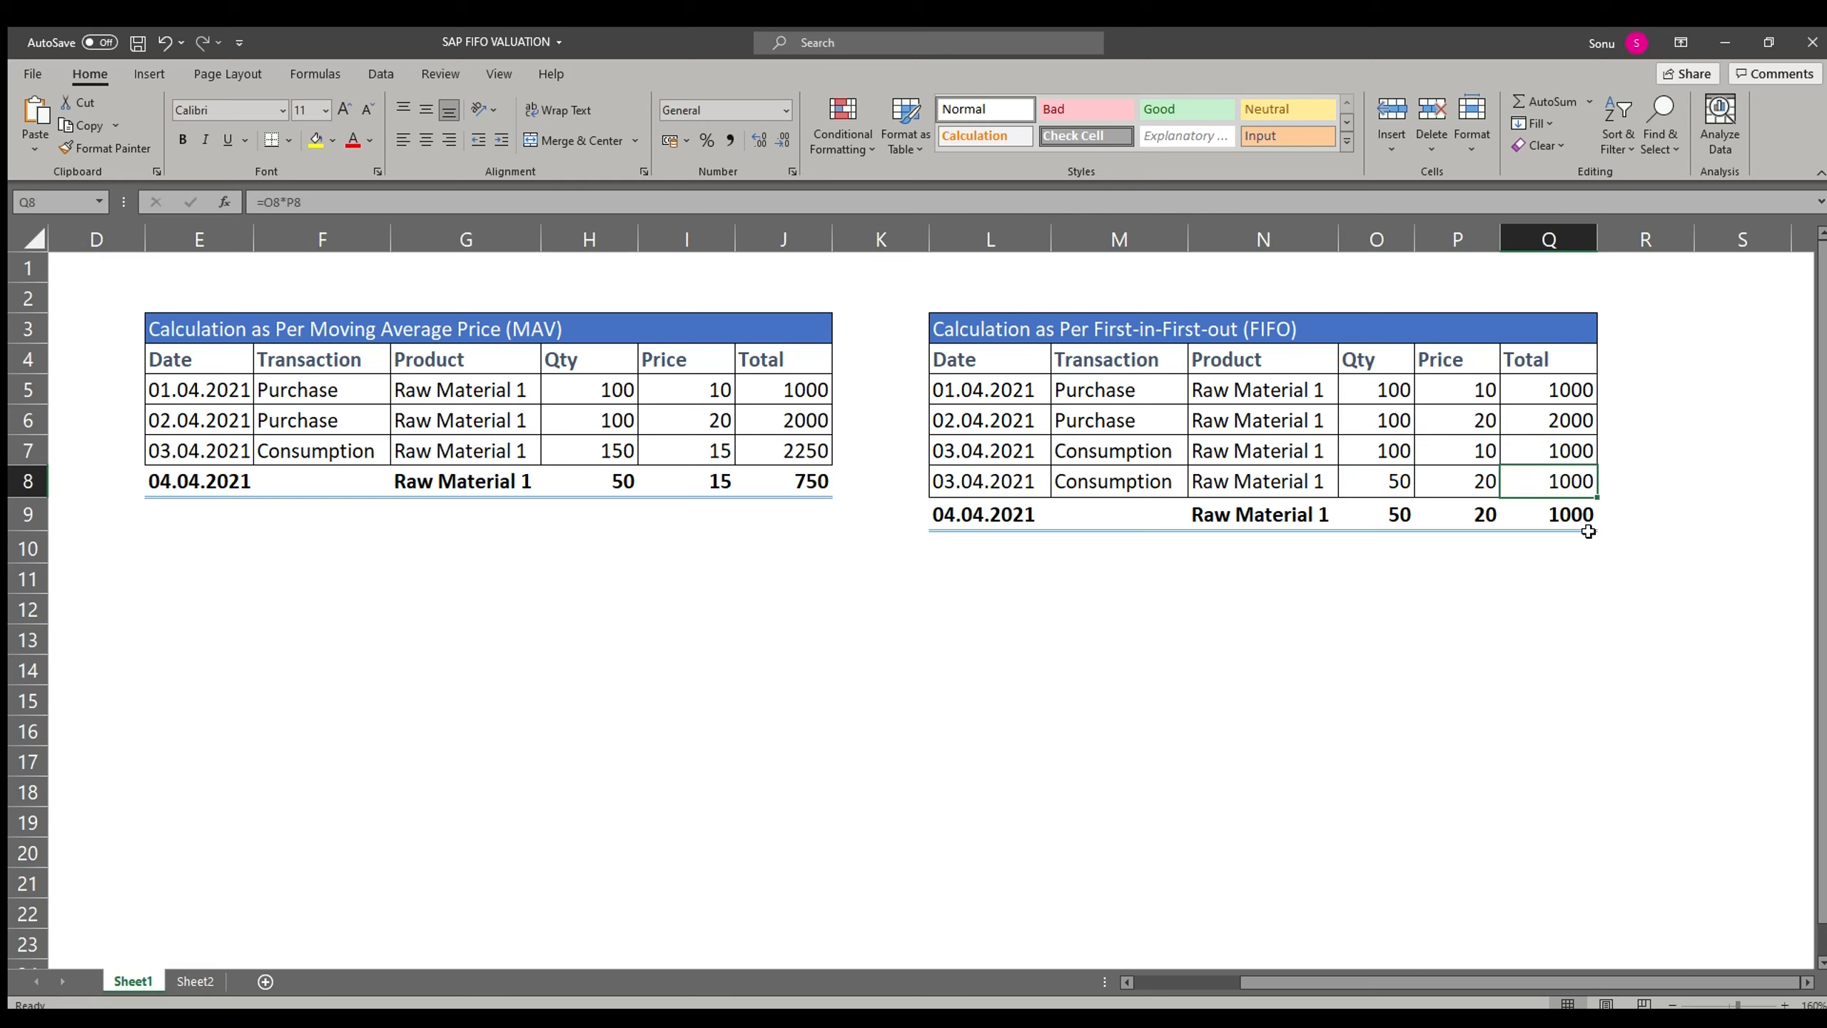
Step: Select both FIFO consumption totals together, then move to the closing balance quantity and price
key(shift+Up)
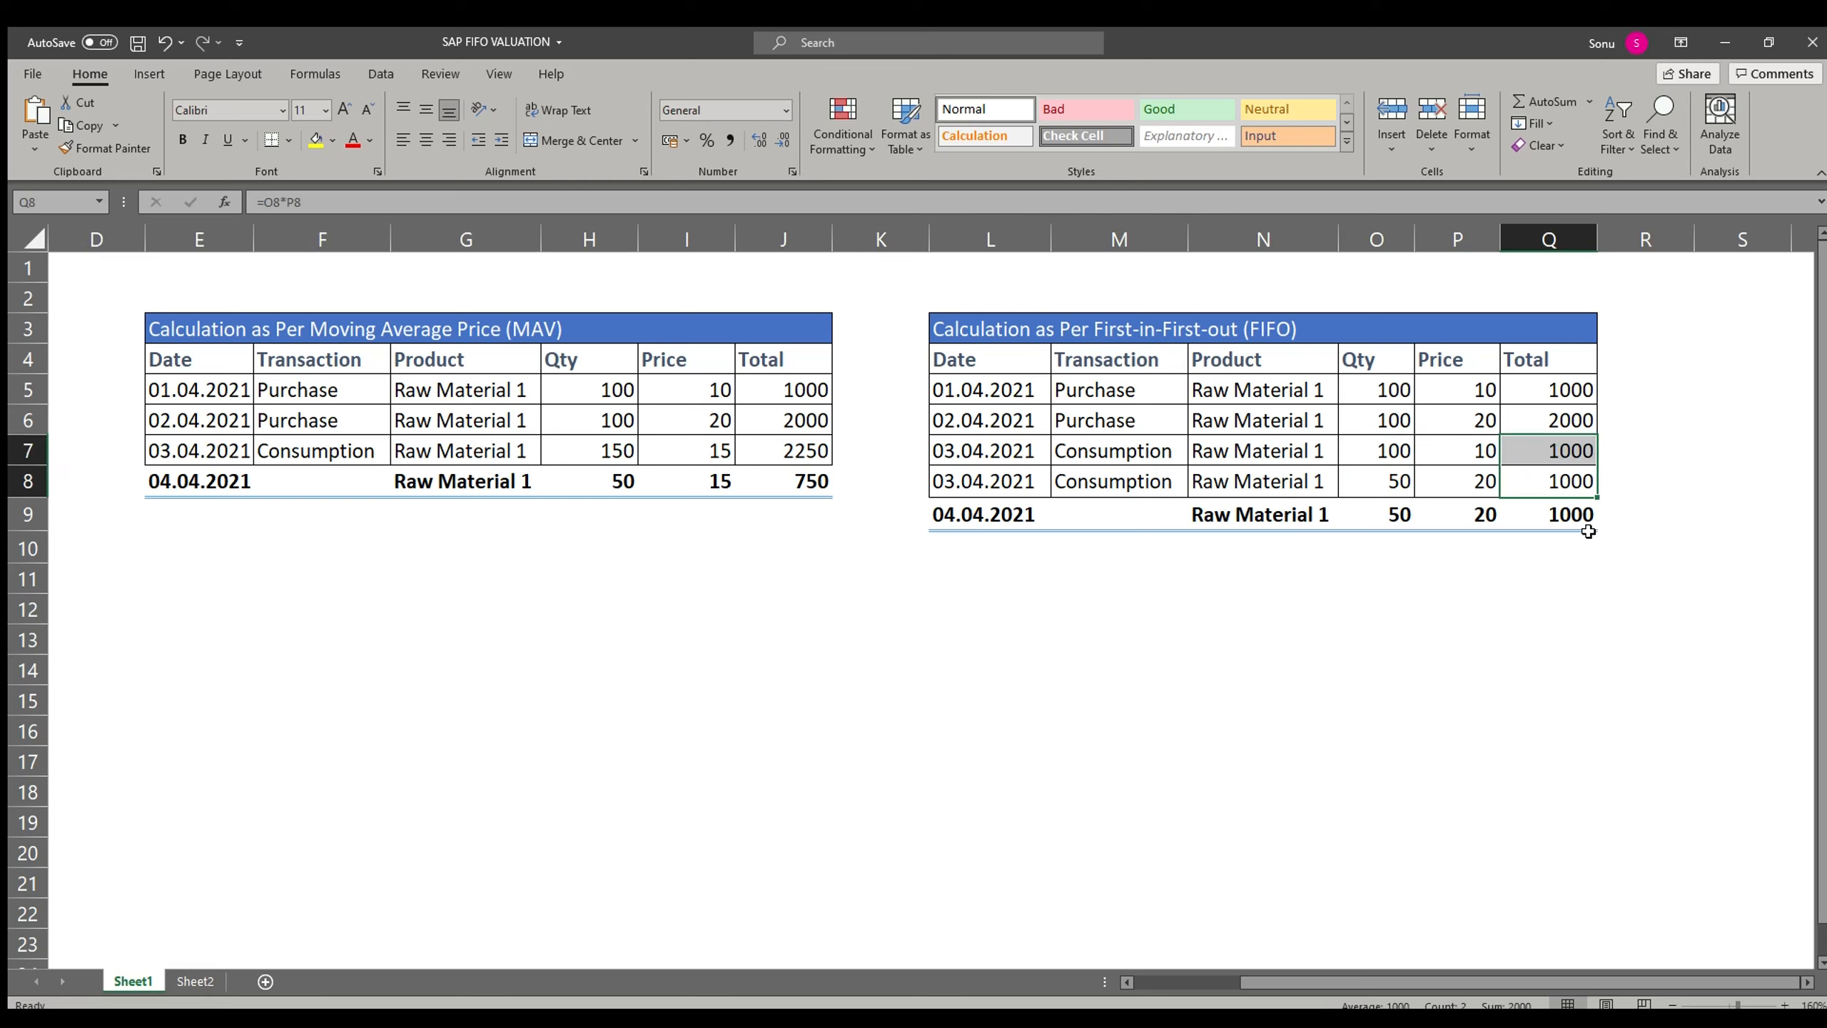
key(Down)
key(Left)
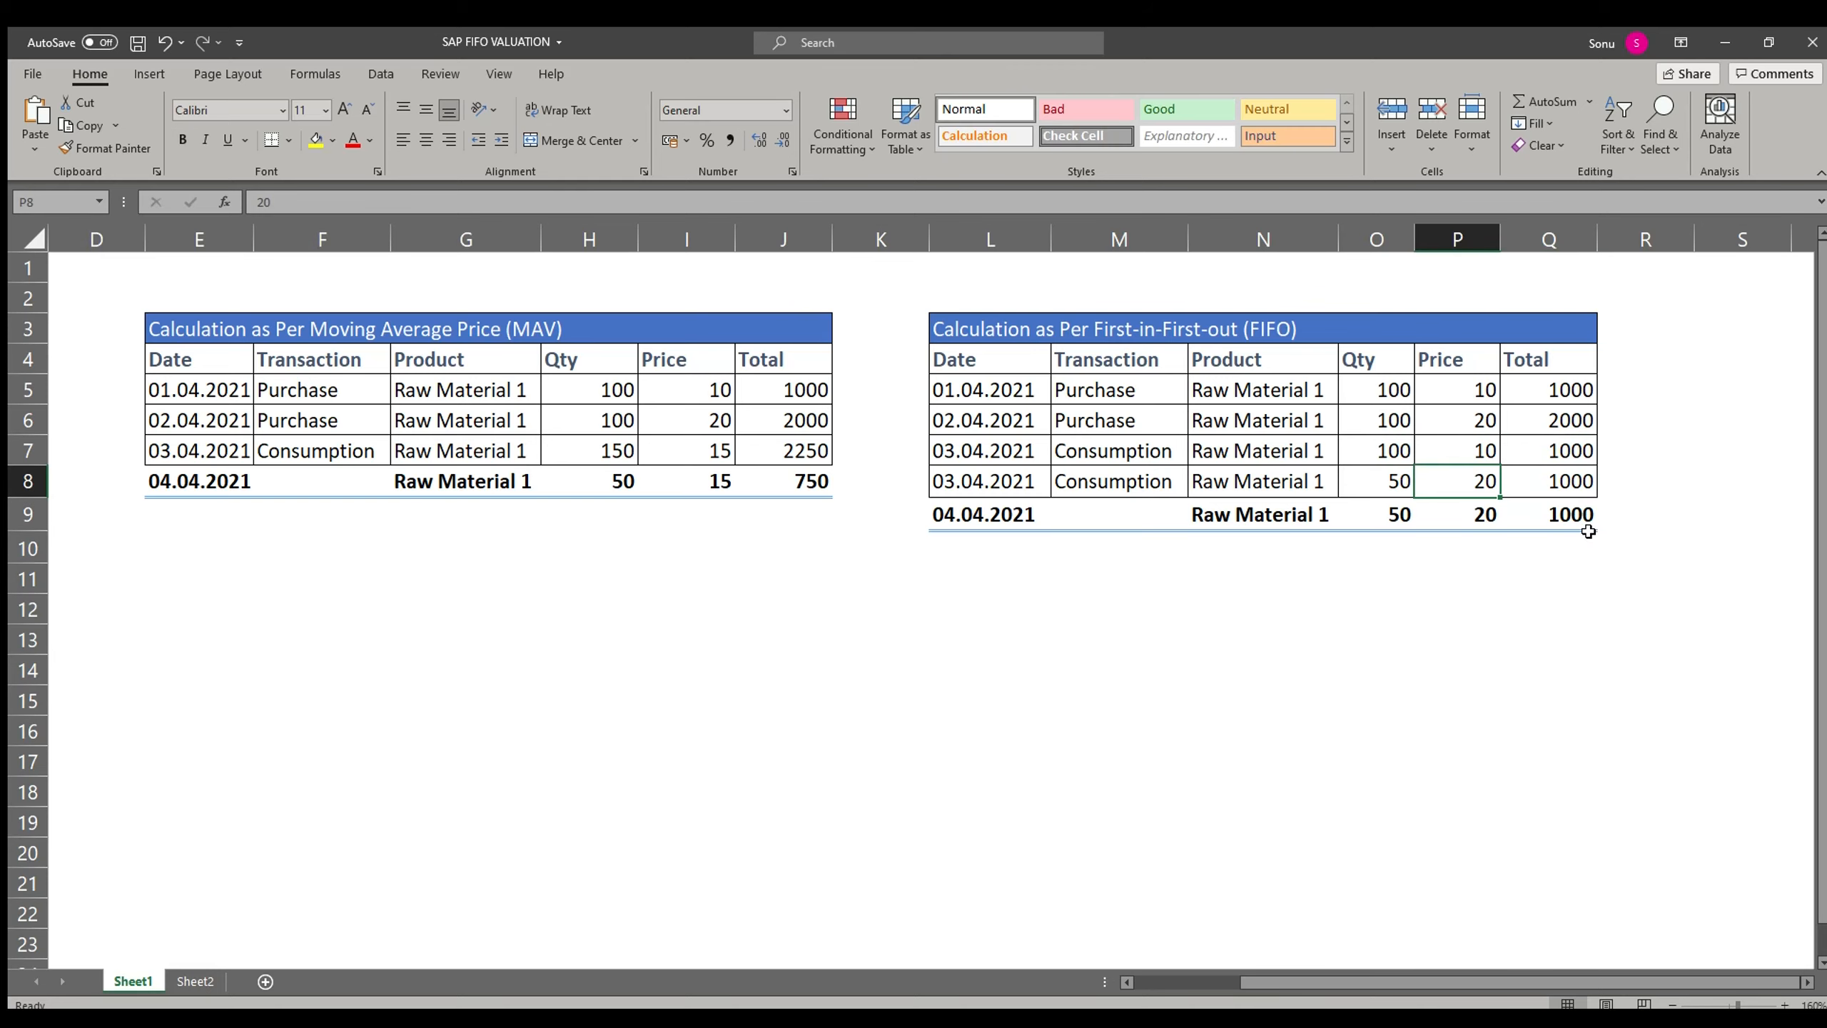
key(Left)
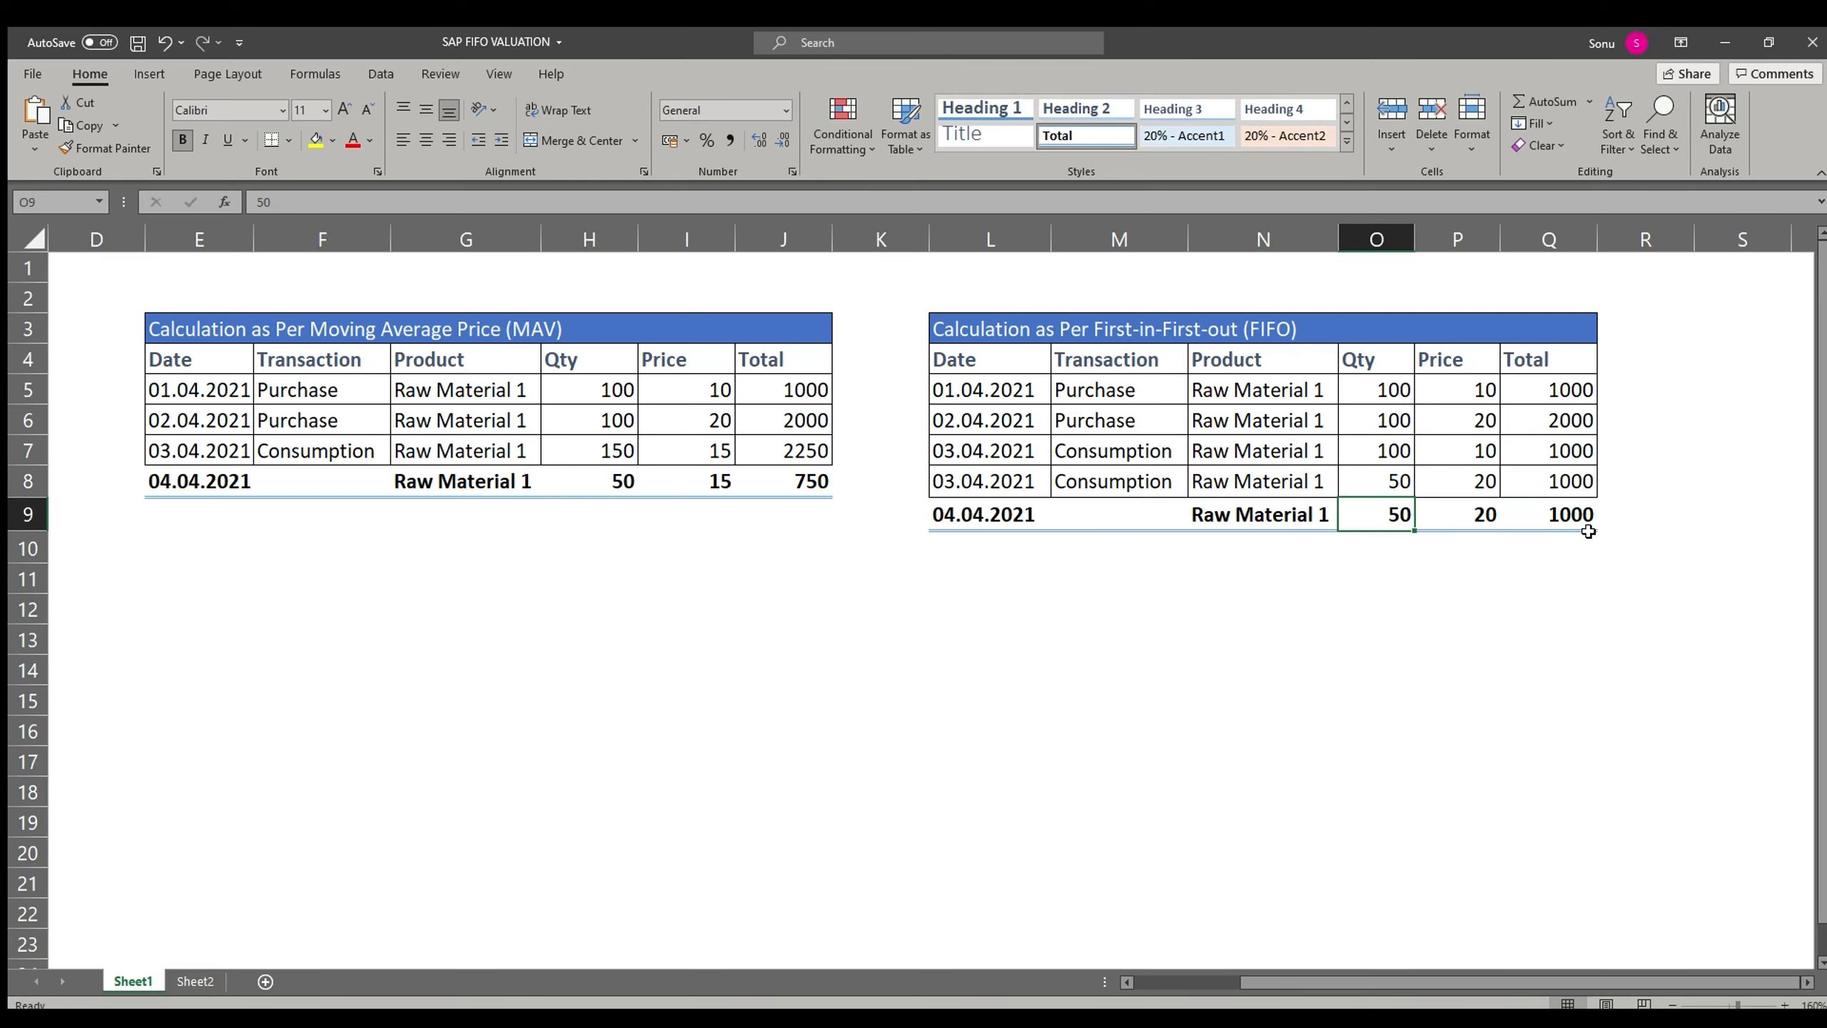
key(Right)
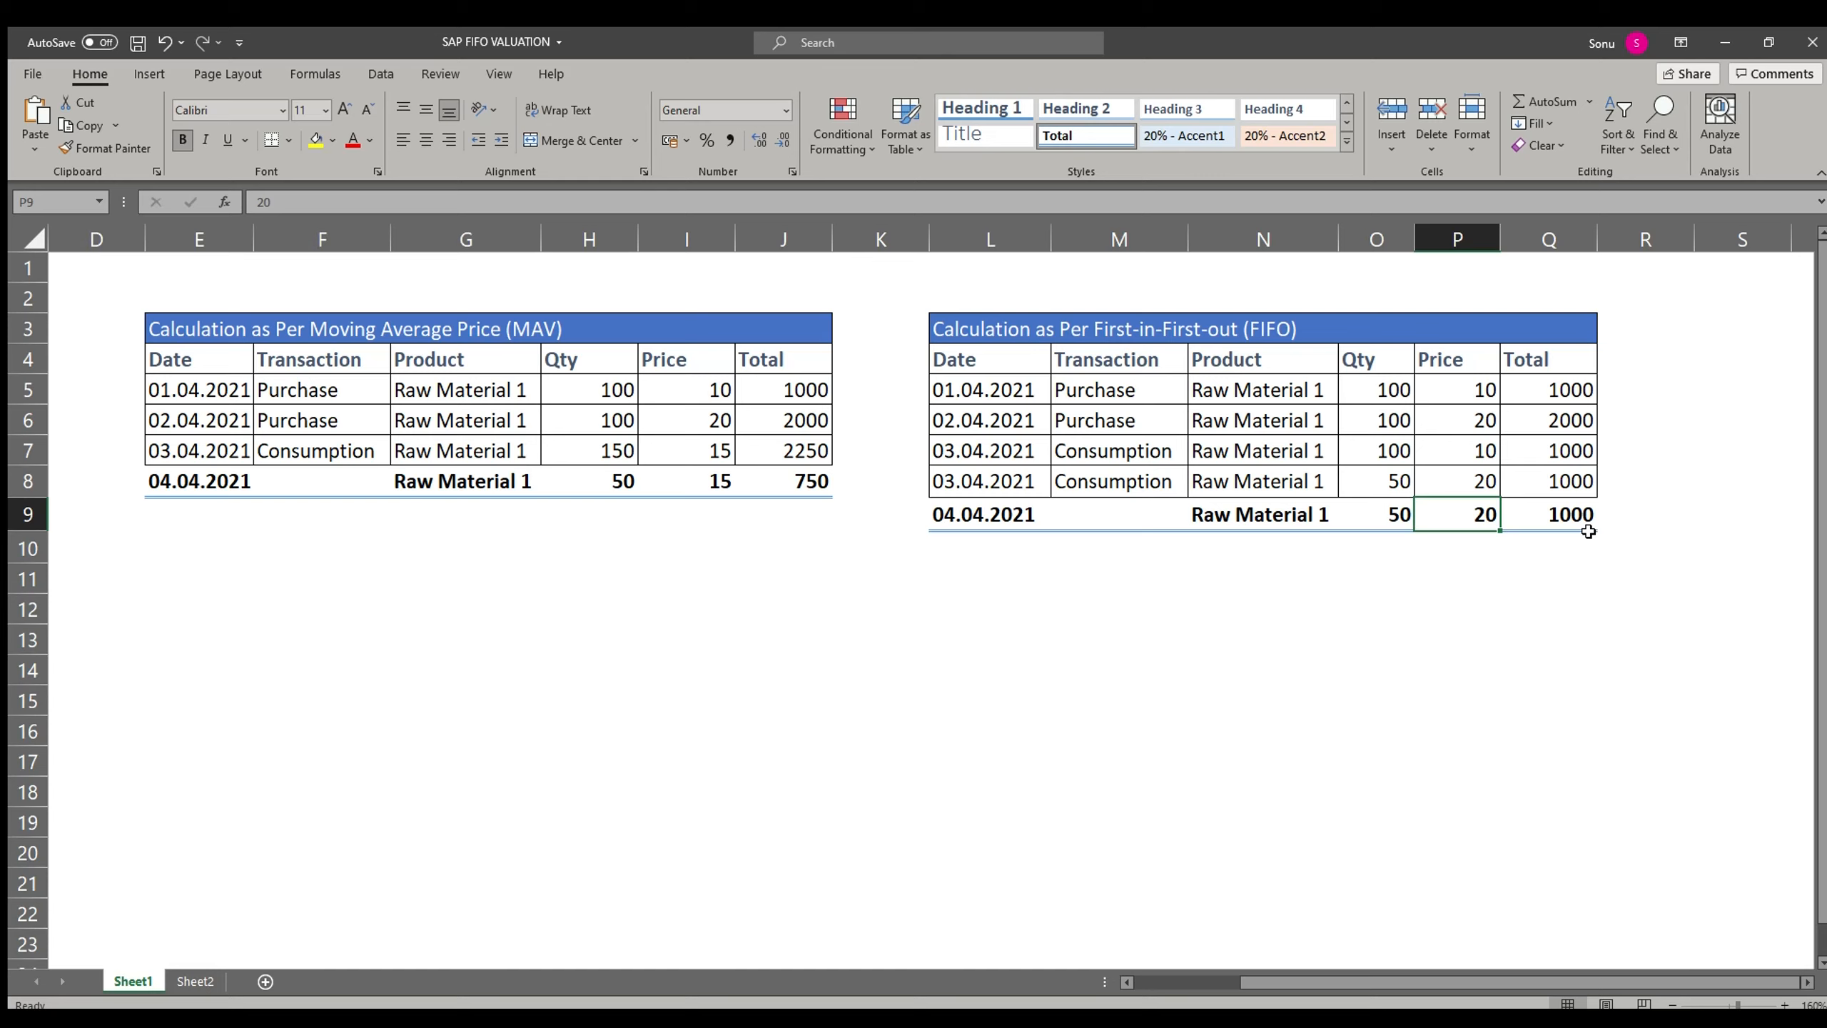
Step: Highlight the FIFO second purchase row from date to price and compare it with the first purchase
key(Left)
key(Up)
key(Up)
key(Up)
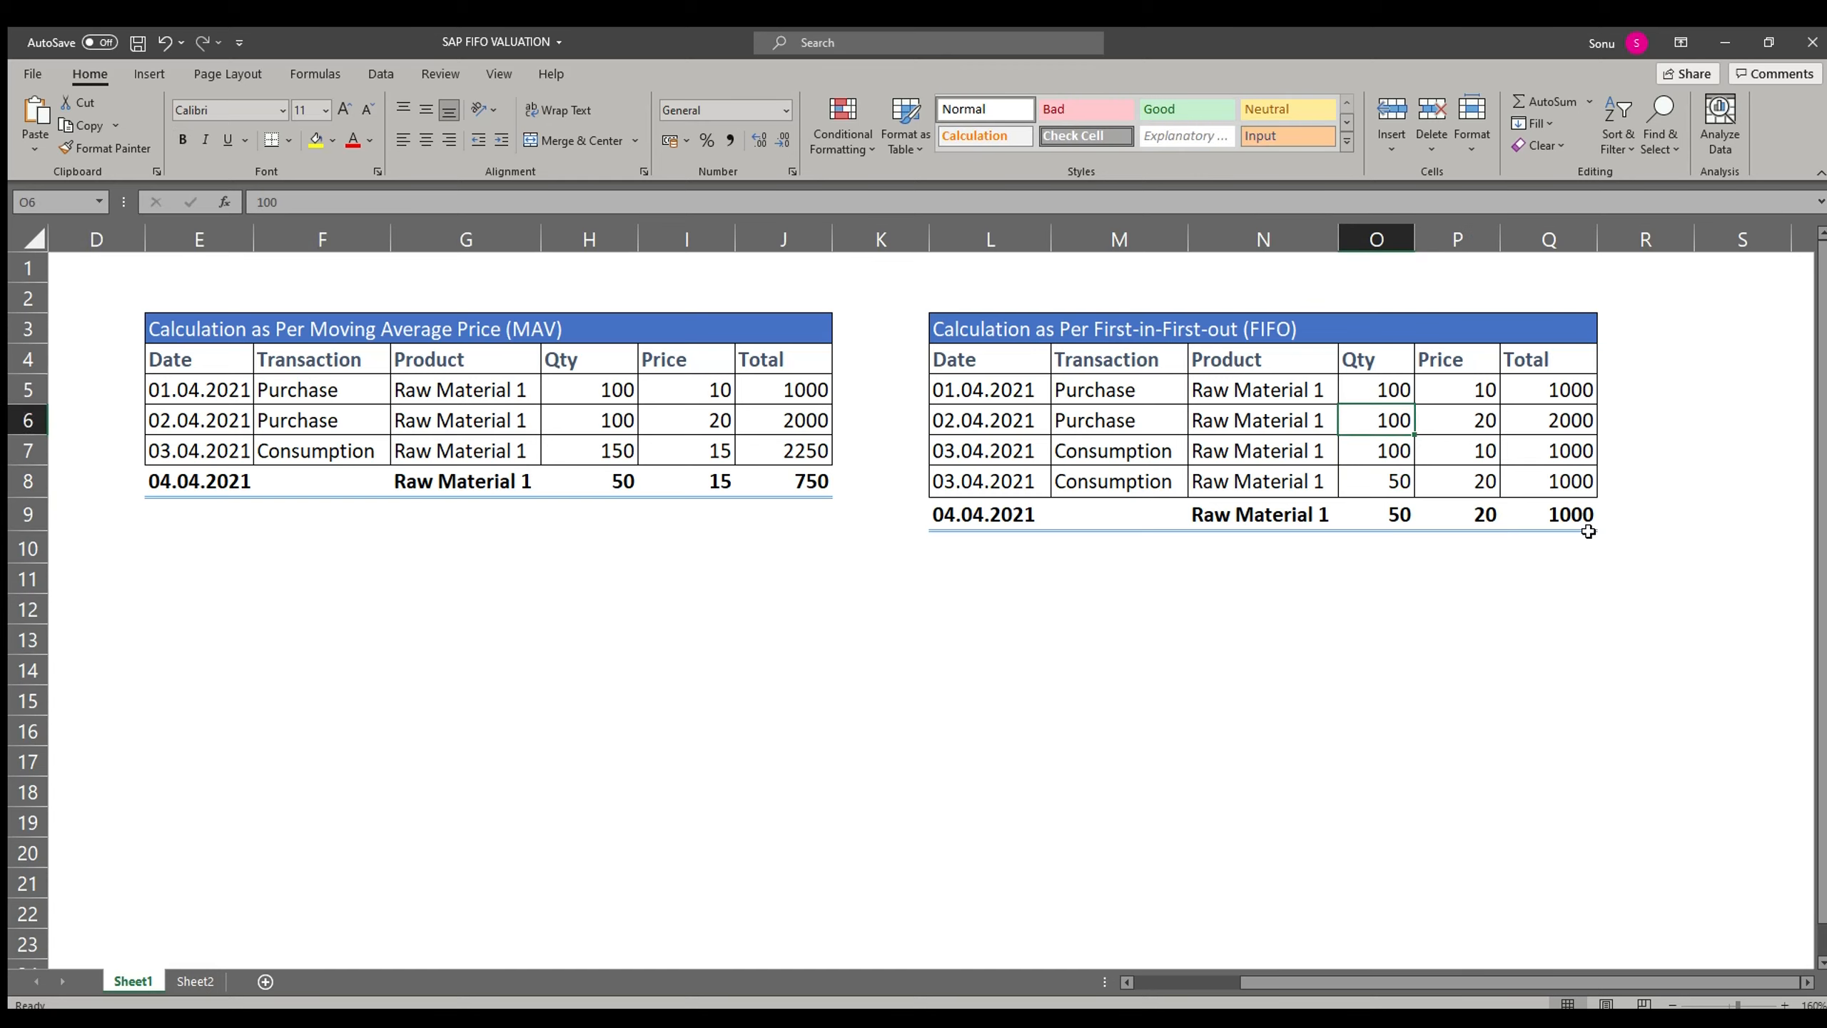
key(Left)
key(Left)
key(Left)
key(shift+Right)
key(shift+Right)
key(shift+Right)
key(shift+Right)
key(shift+Right)
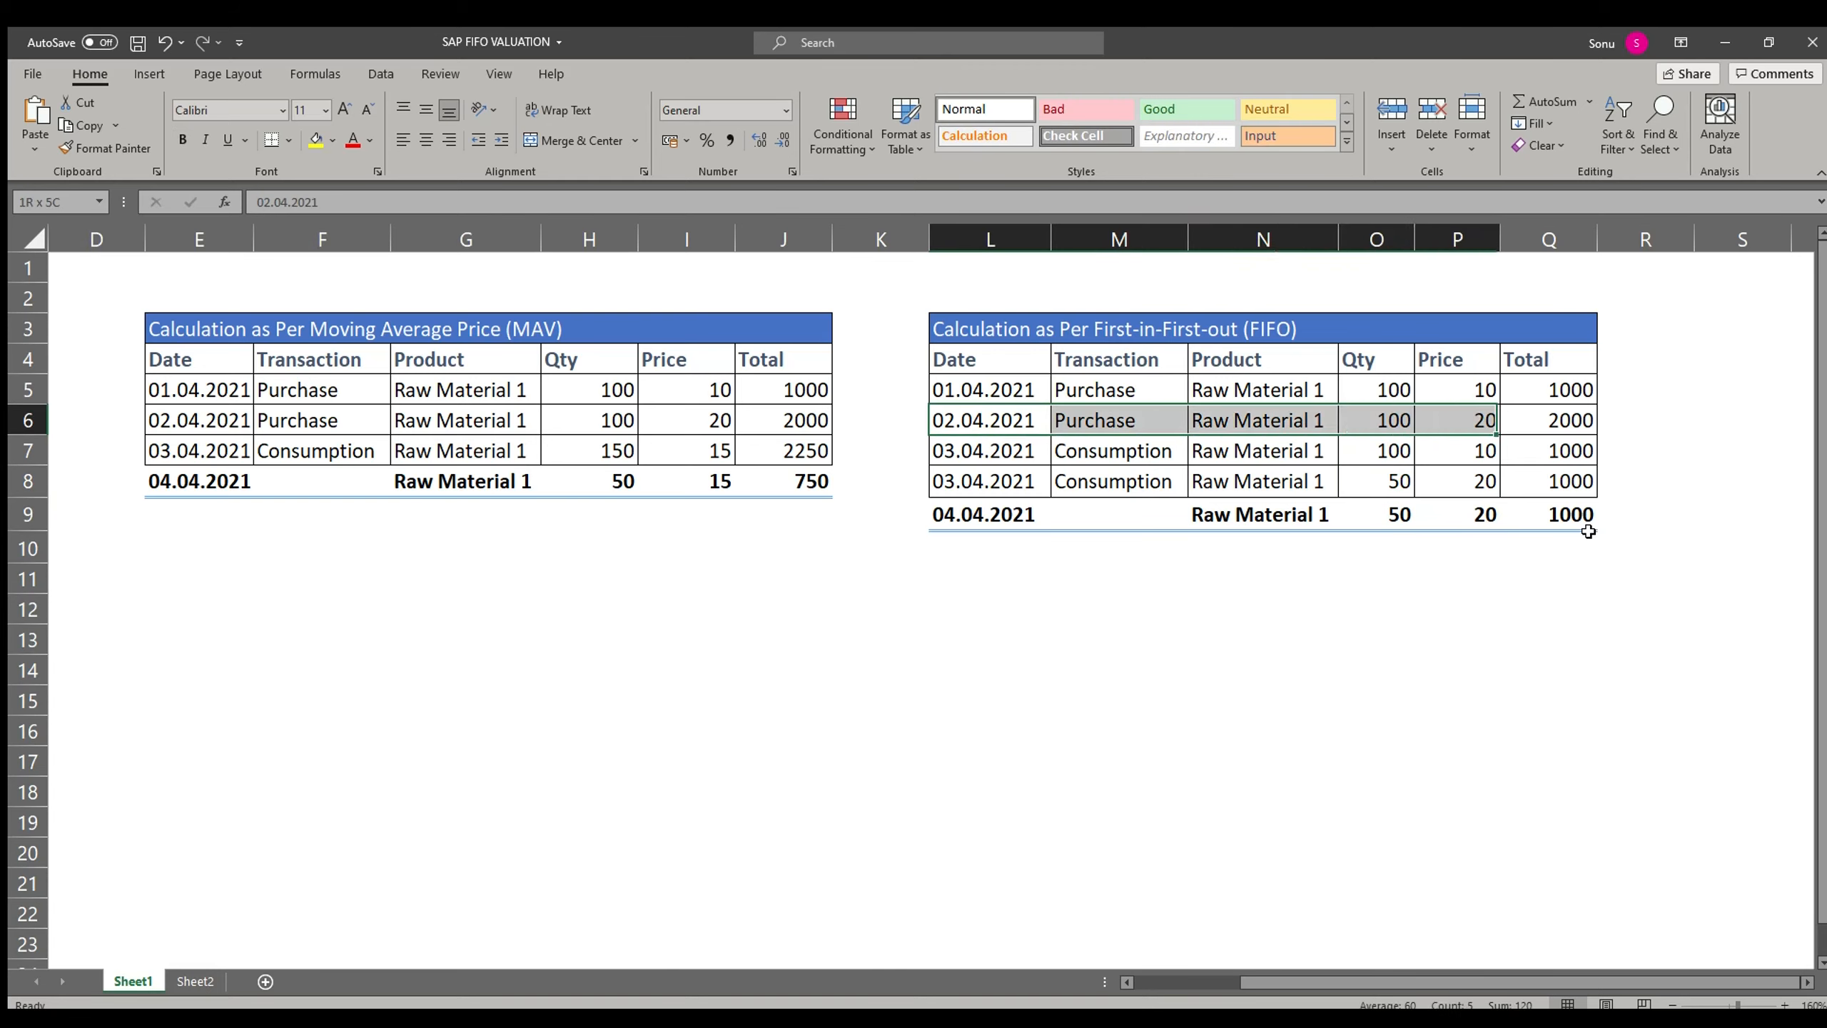
key(Right)
key(Right)
key(Right)
key(Up)
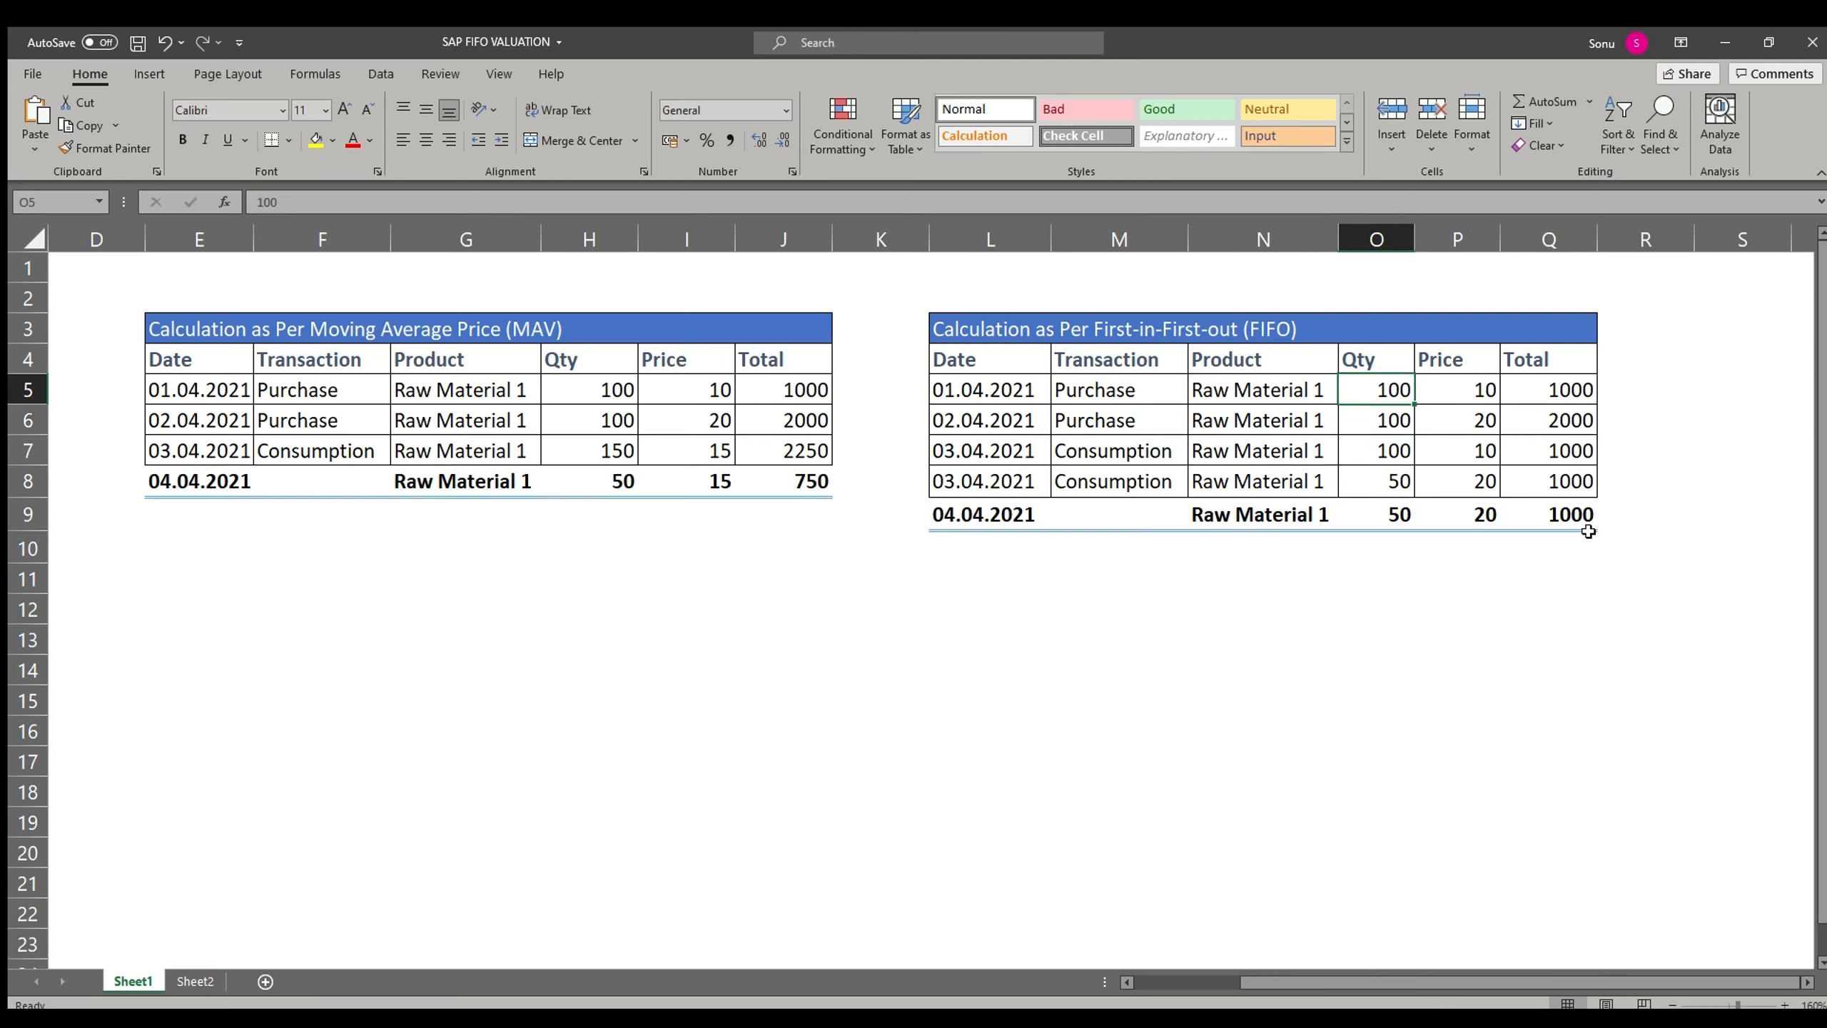
key(Down)
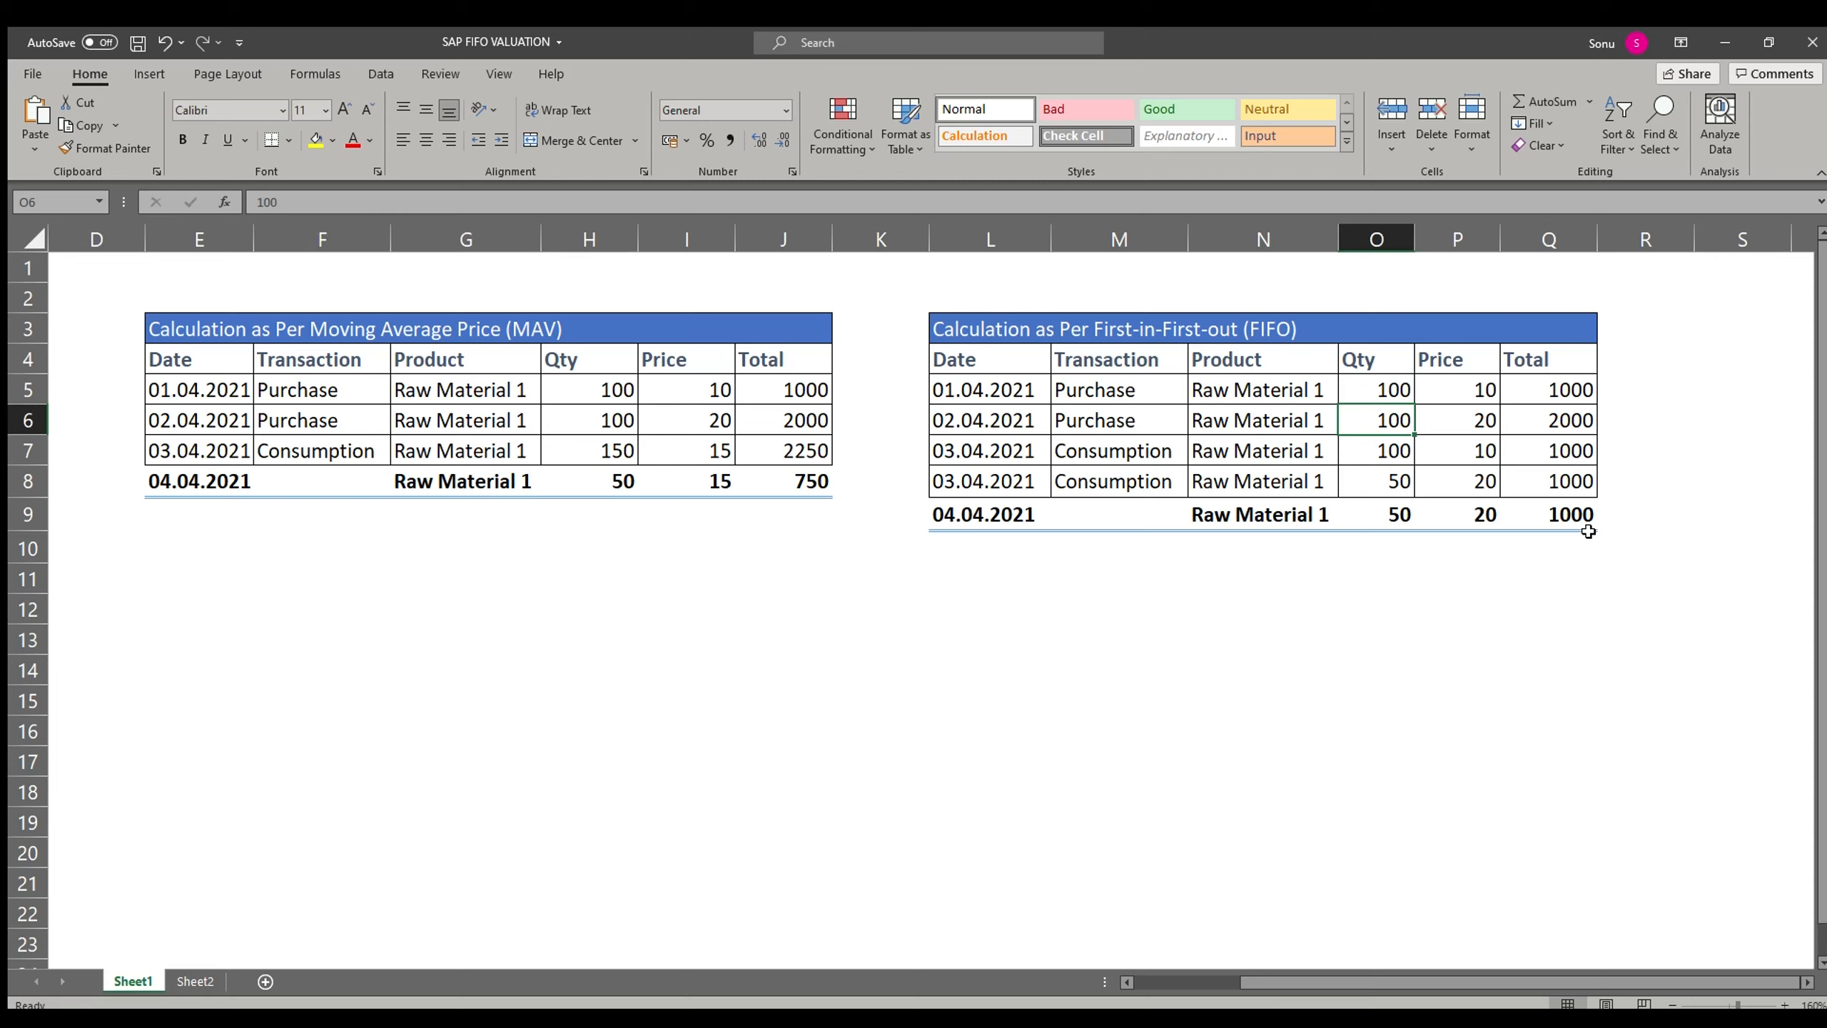
Step: Trace the second purchase price down to the FIFO closing balance quantity, price and total
key(Right)
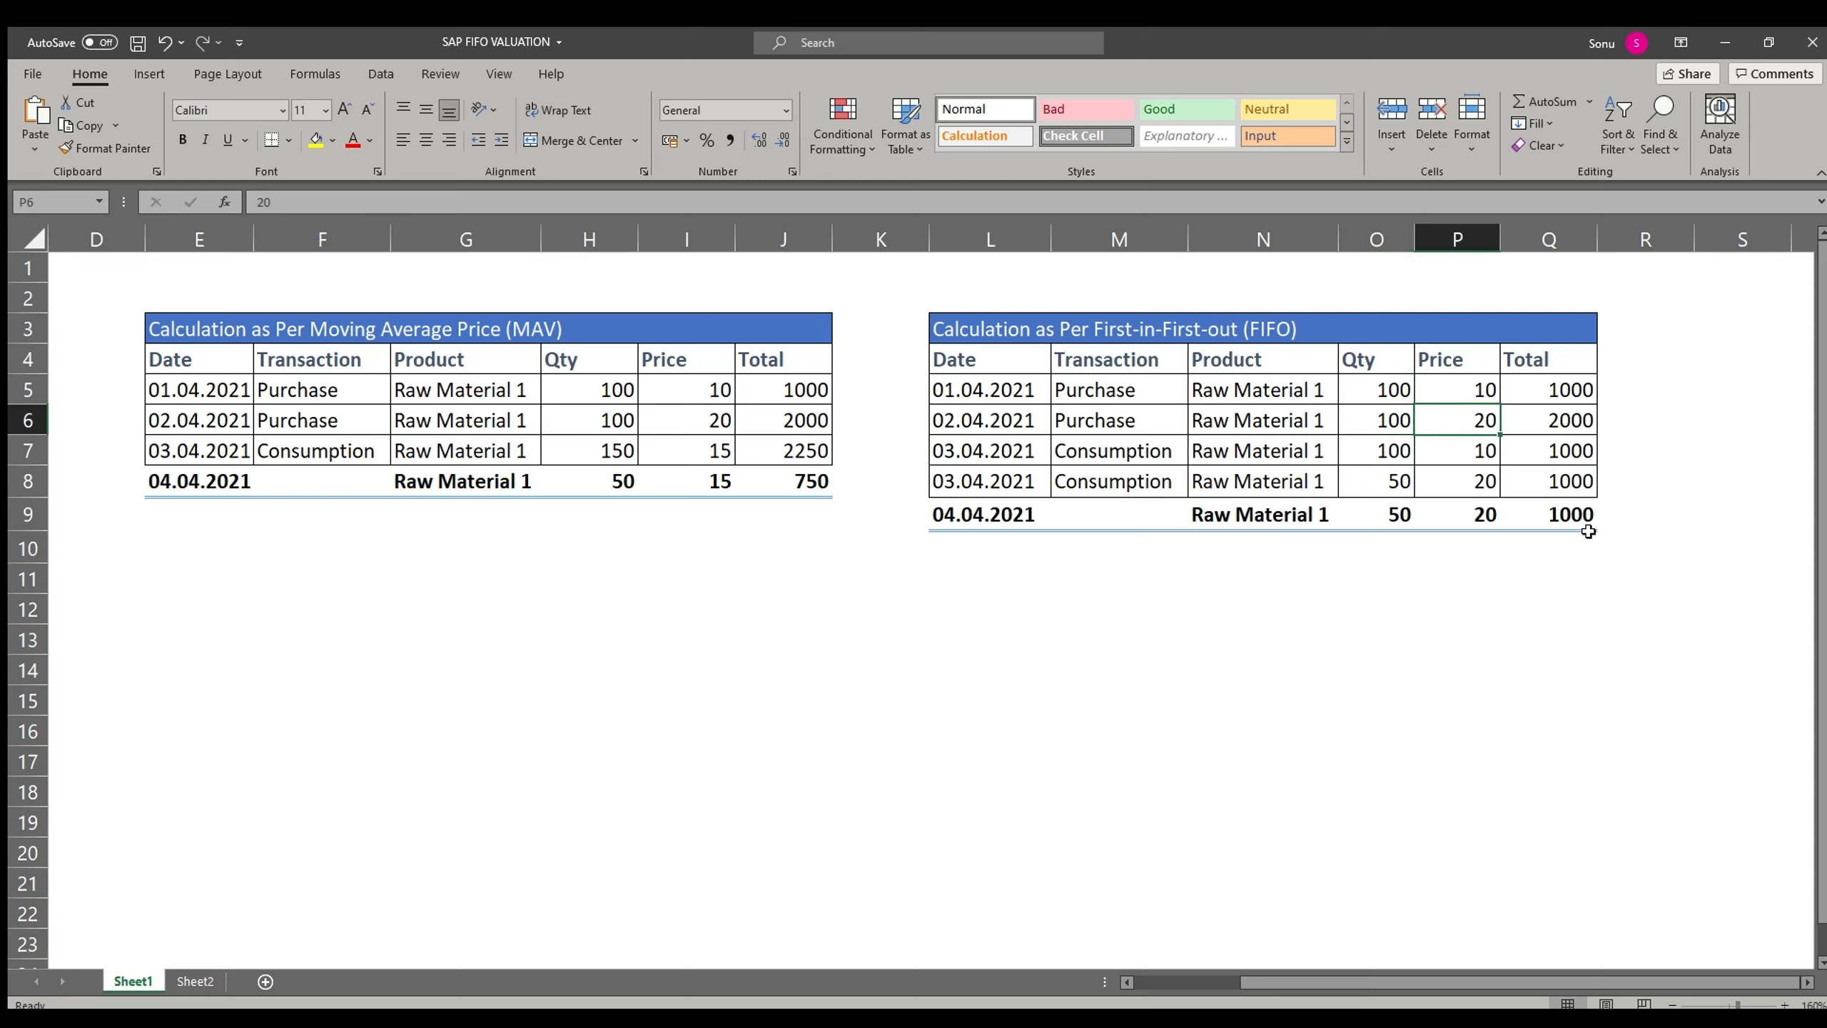
key(Down)
key(Down)
key(Down)
key(Left)
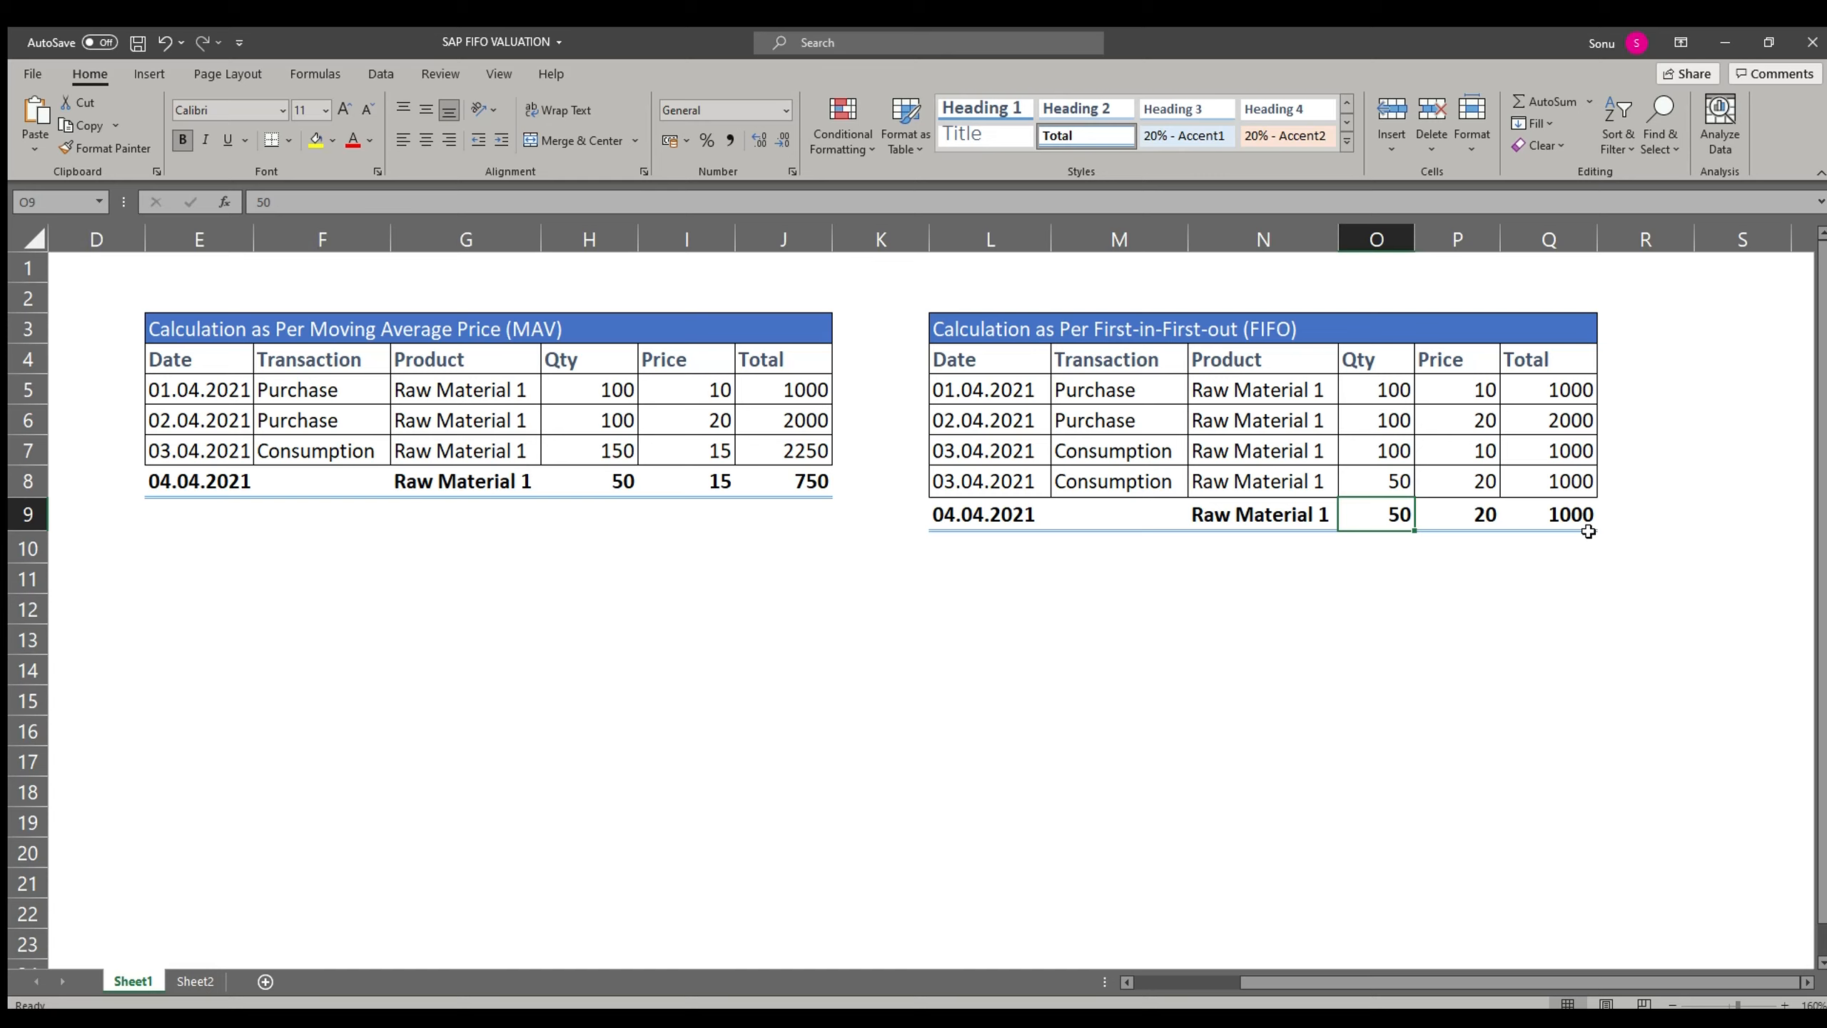
key(Left)
key(Right)
key(Right)
key(Right)
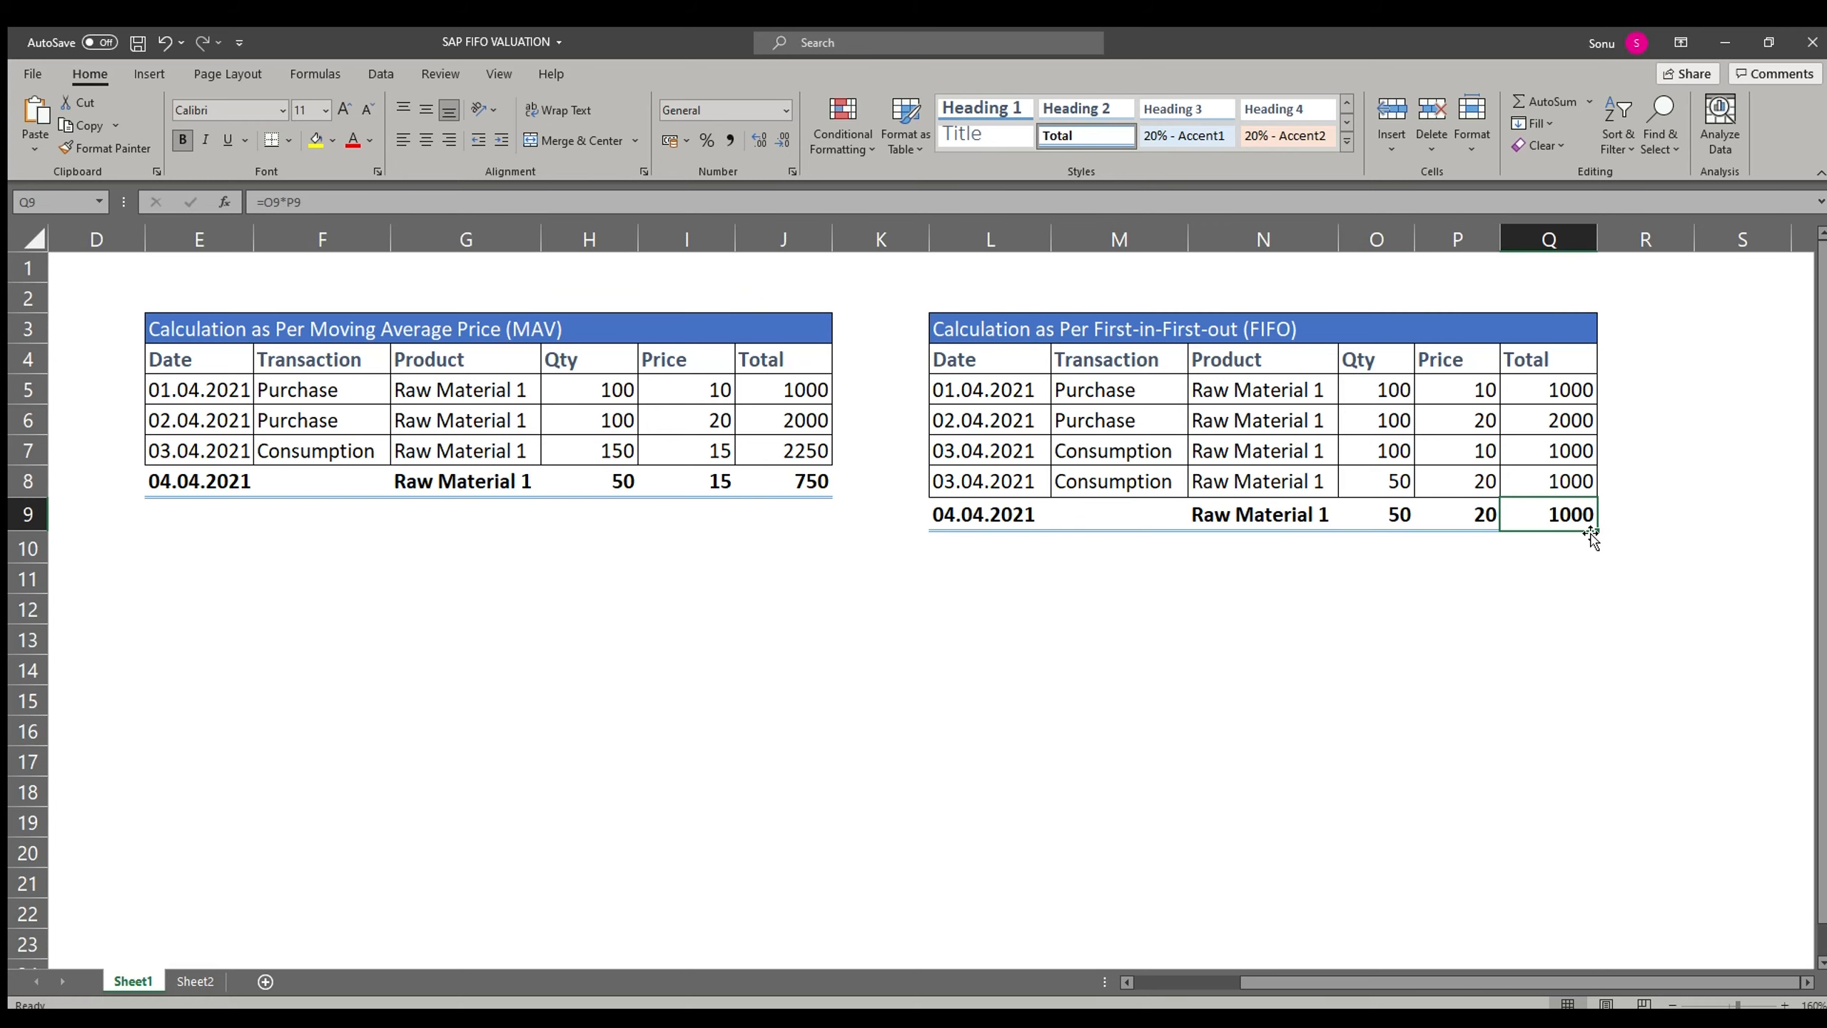
Step: Switch to Sheet2 and read through the listed FIFO configuration steps and end user activities
click(195, 980)
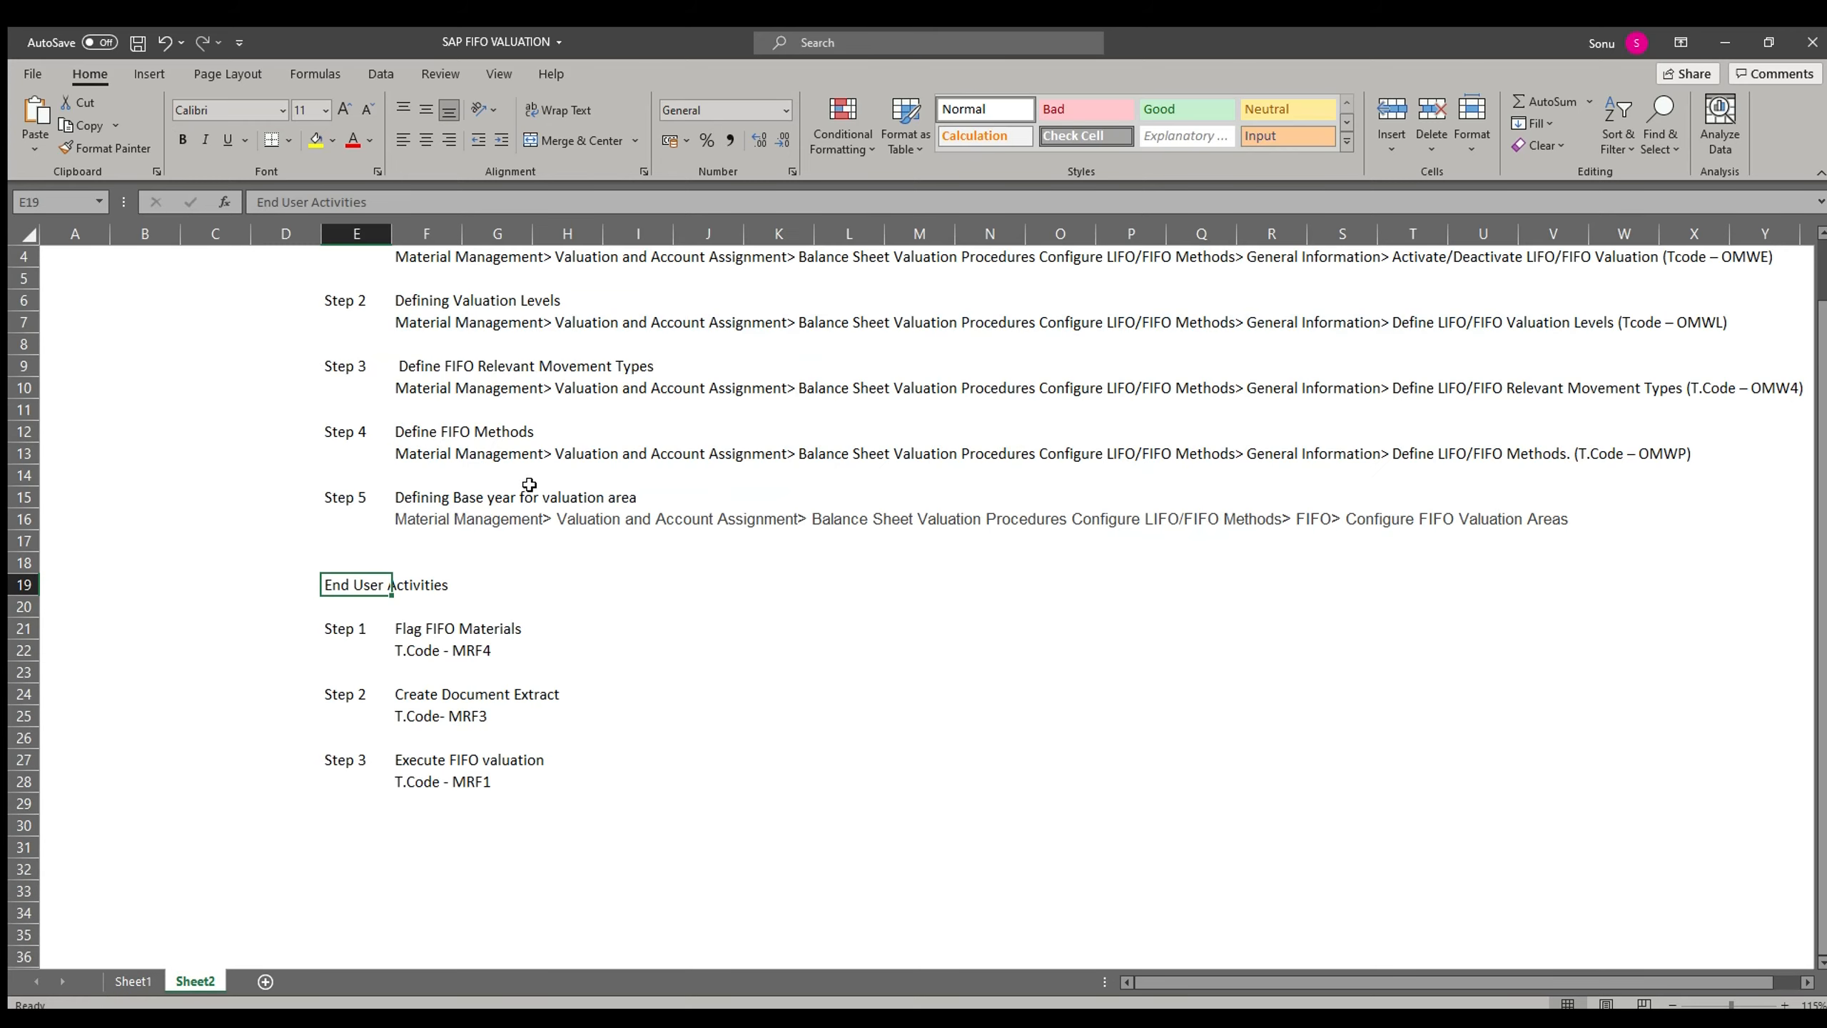
scroll(530, 484, up, 1)
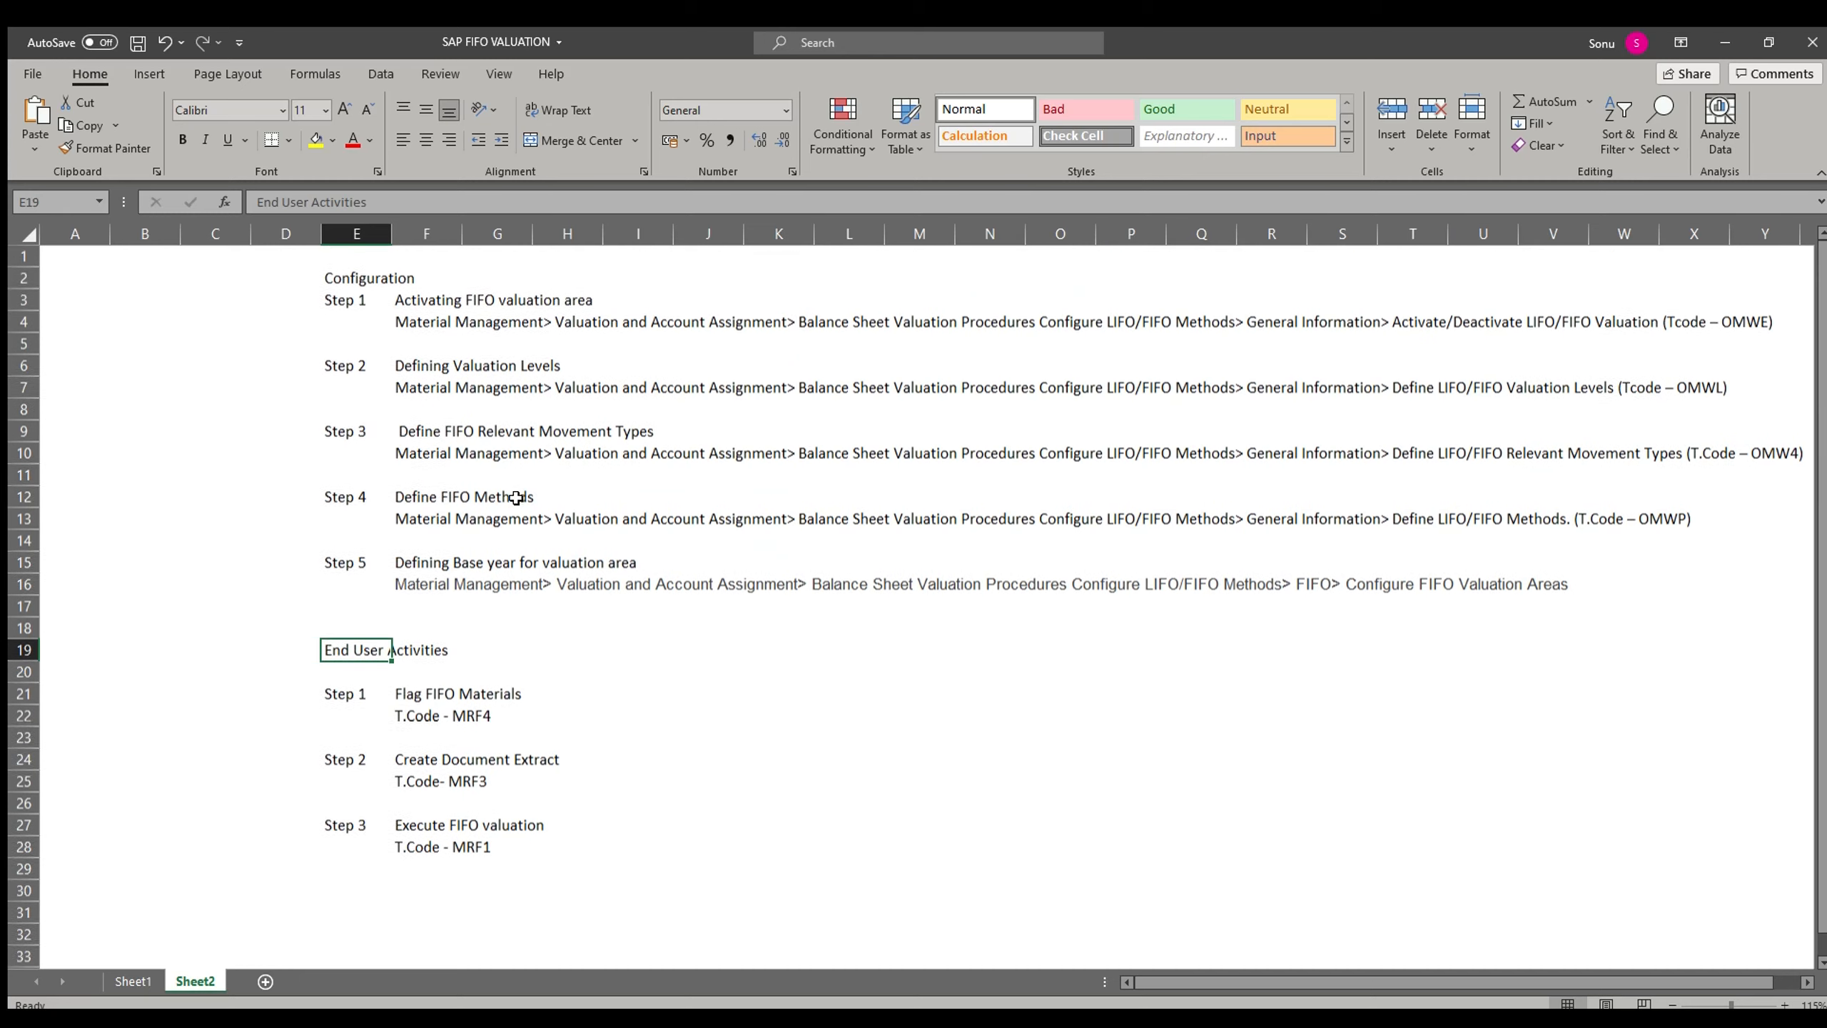
click(467, 287)
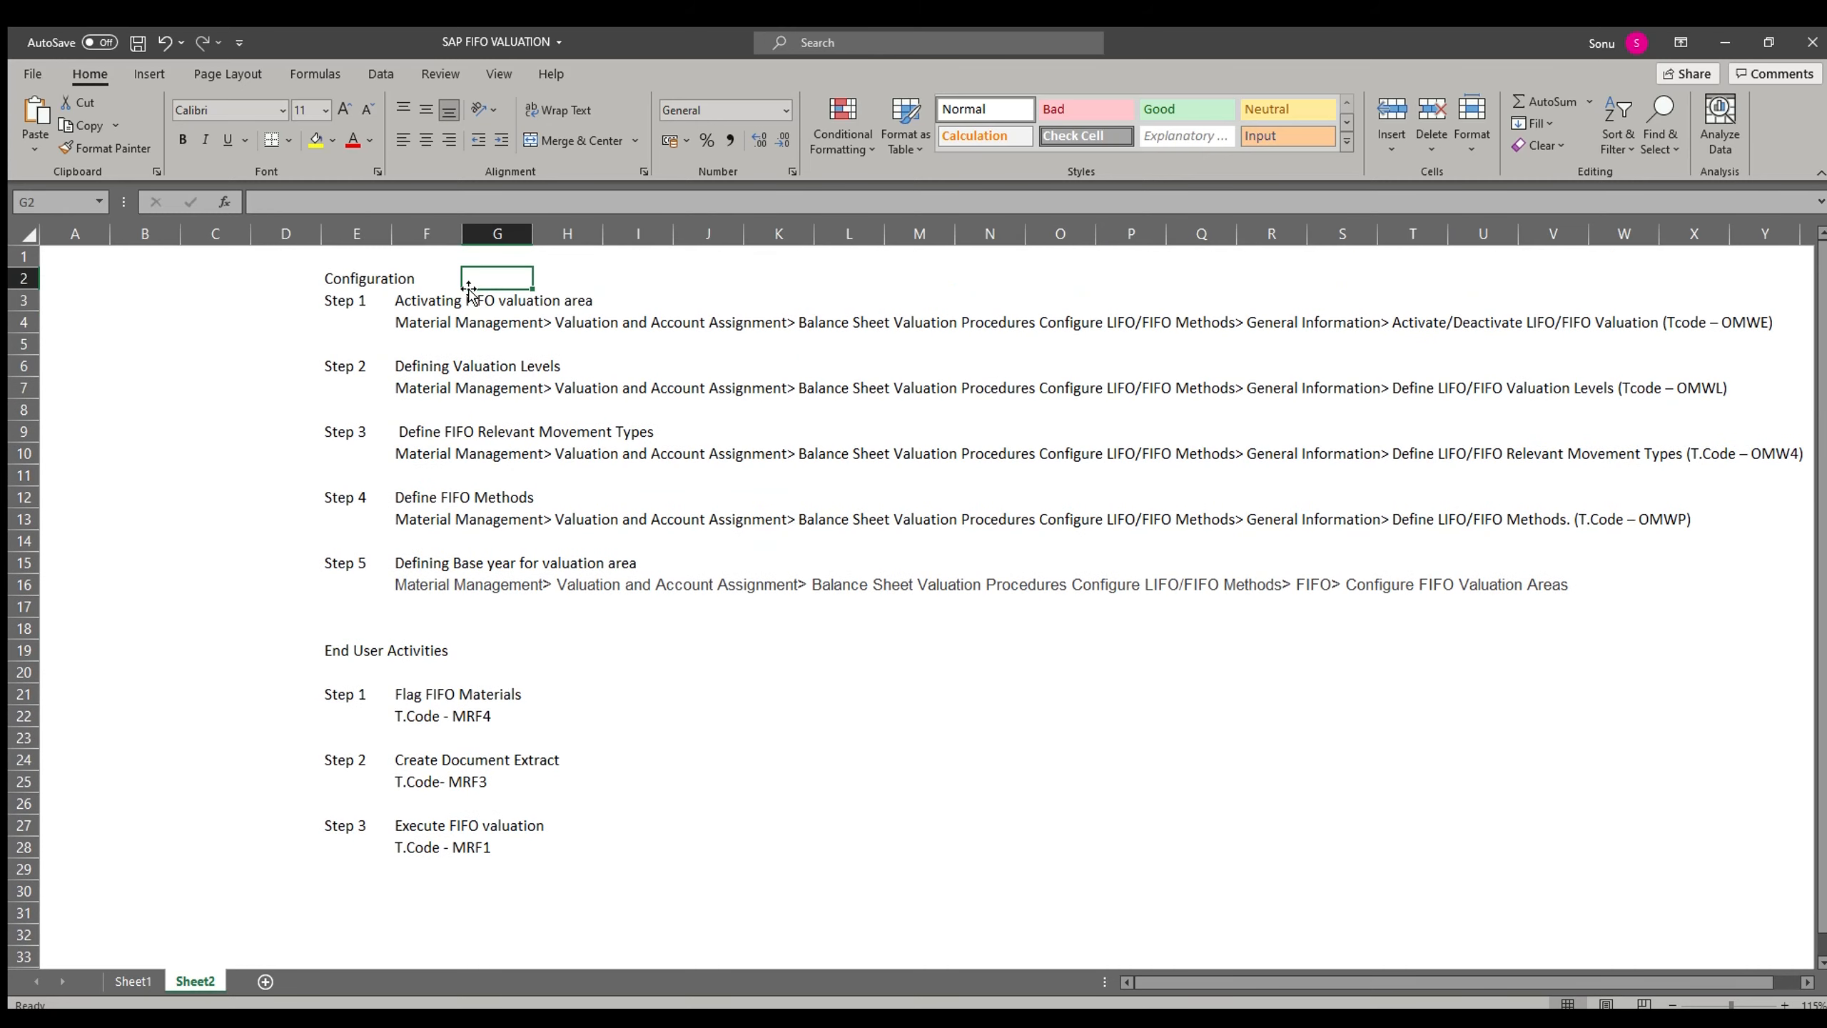
key(Left)
key(Down)
key(Down)
key(Down)
key(Down)
key(Down)
key(Down)
key(Down)
key(Down)
key(Down)
key(Down)
key(Down)
key(Down)
key(Down)
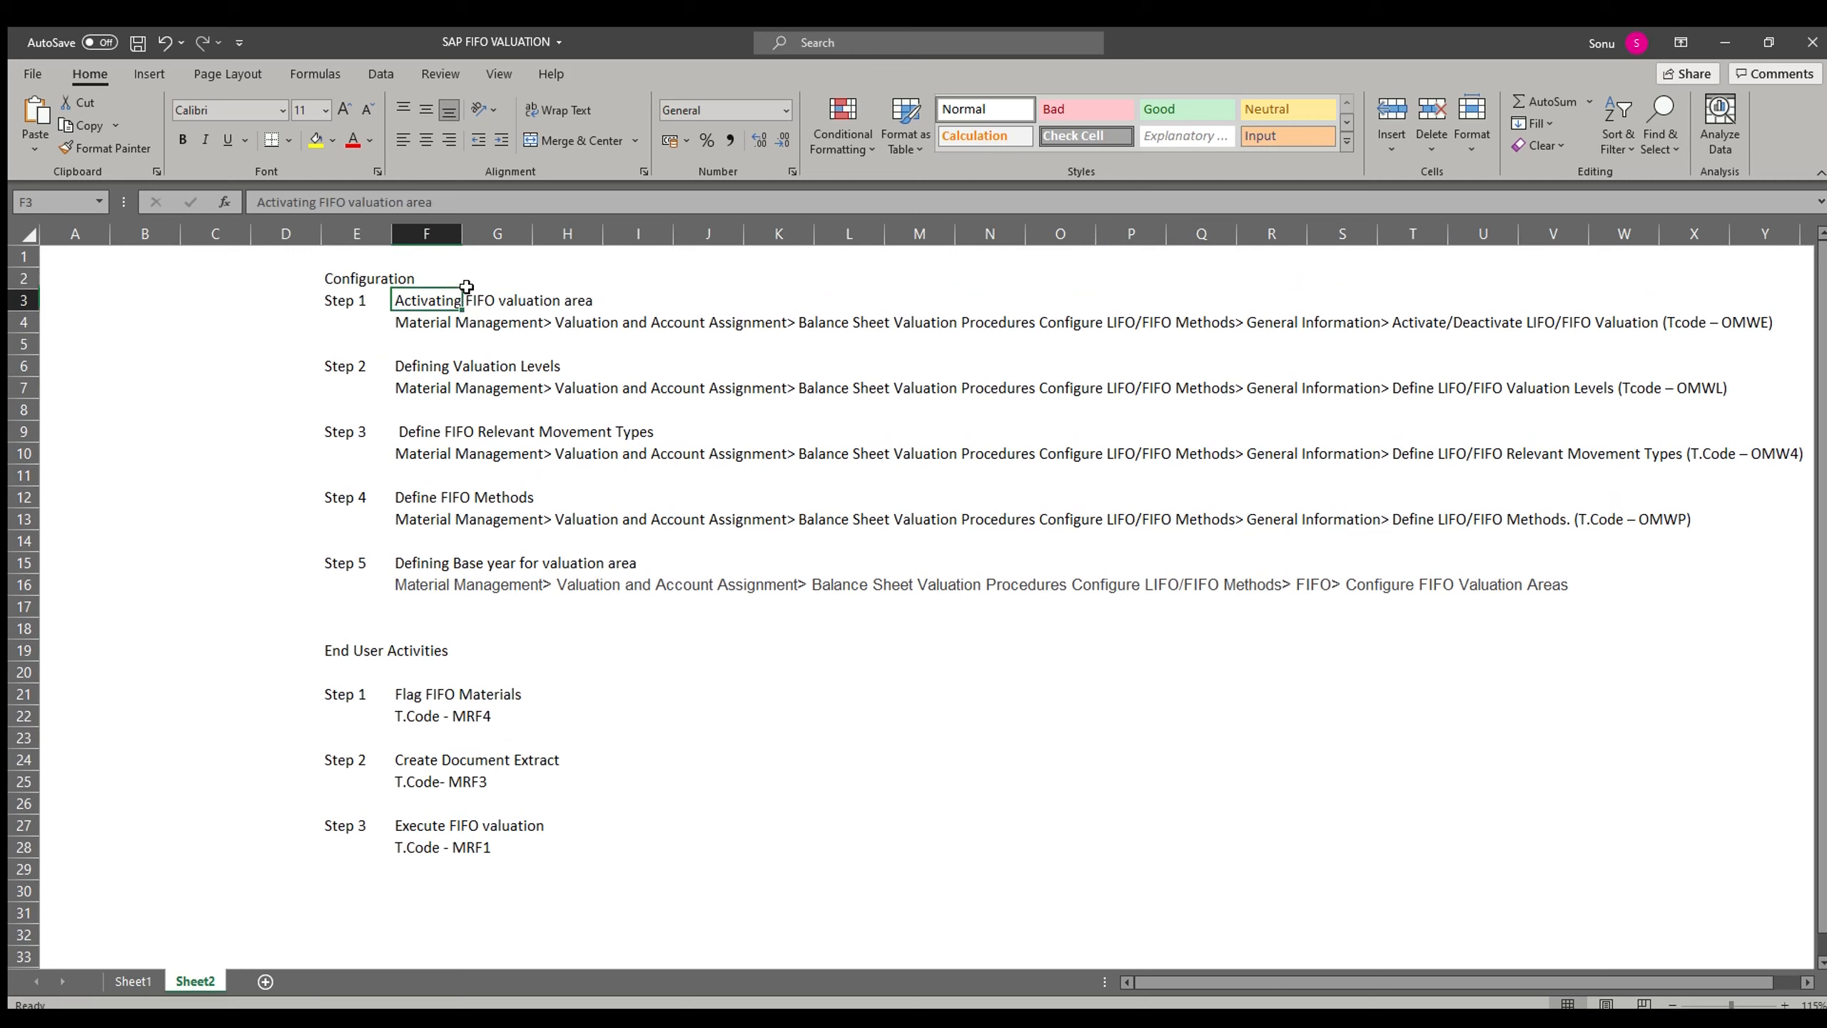
key(Left)
key(Down)
key(Down)
key(Down)
key(Down)
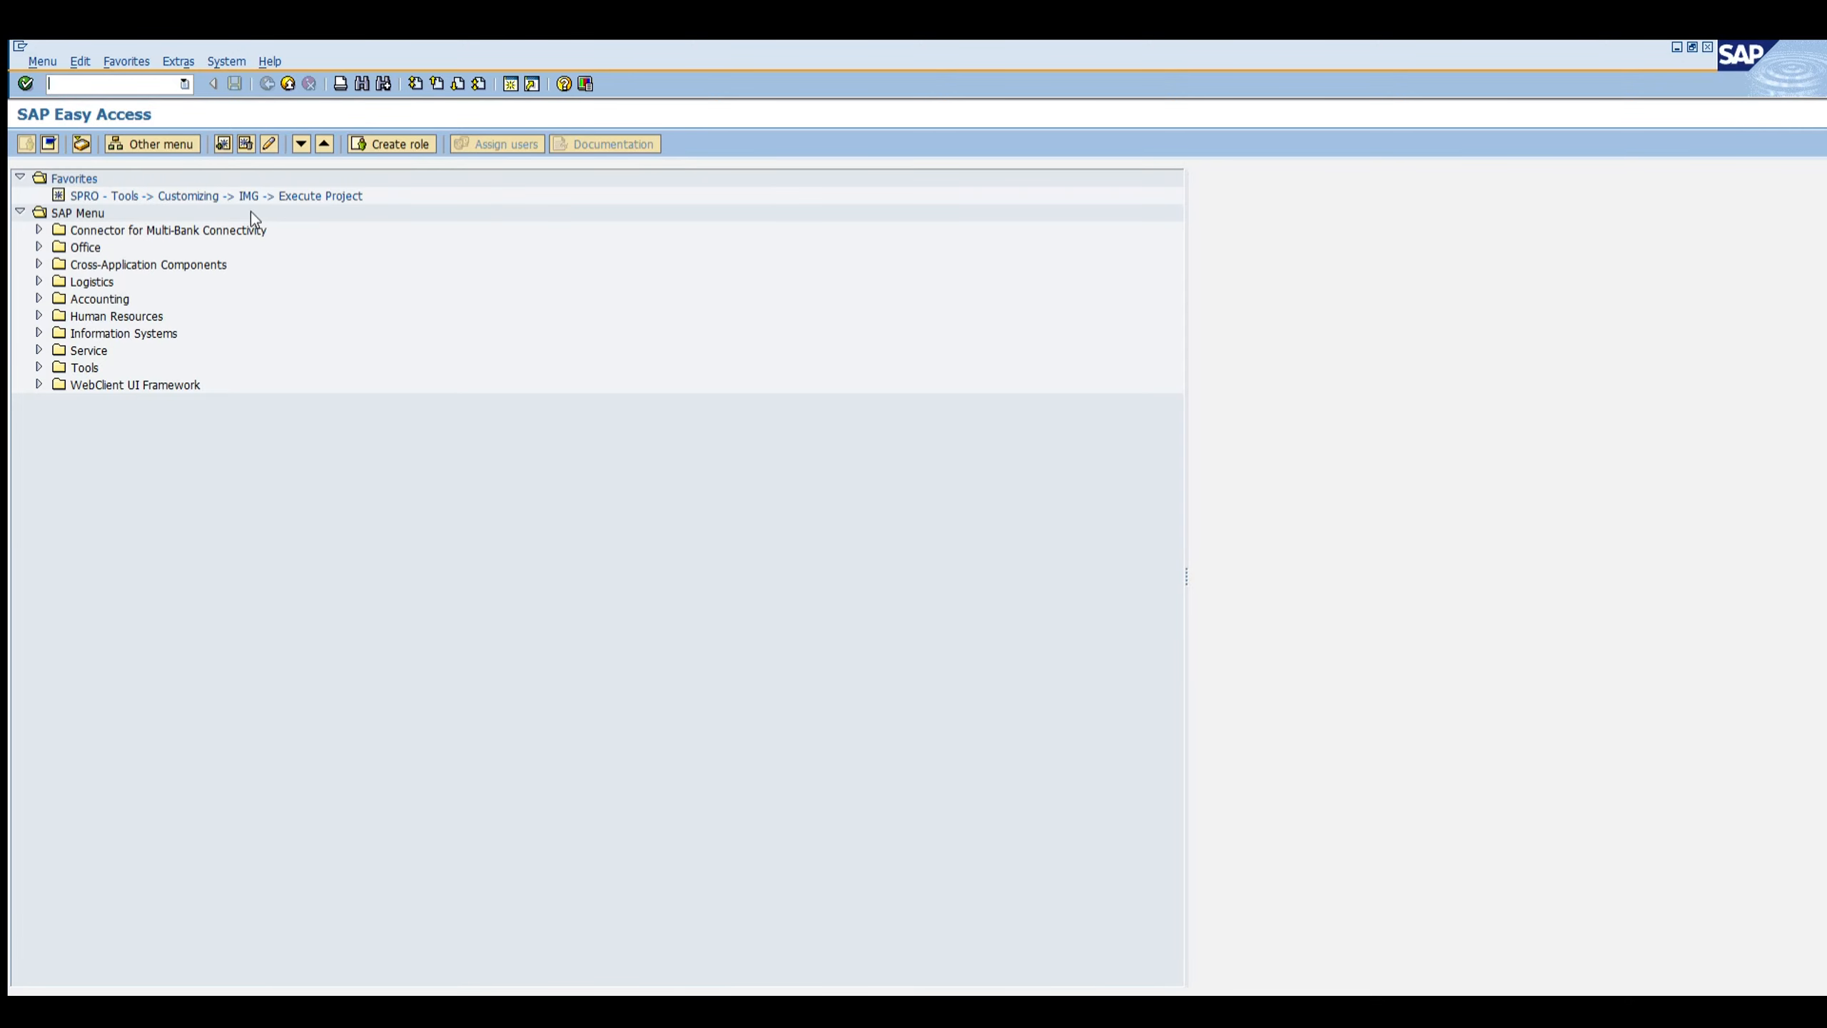
Step: Switch to SAP and open transaction OMWE to view the LIFO/FIFO valuation activation settings
key(alt+Tab)
text(omwe)
key(Return)
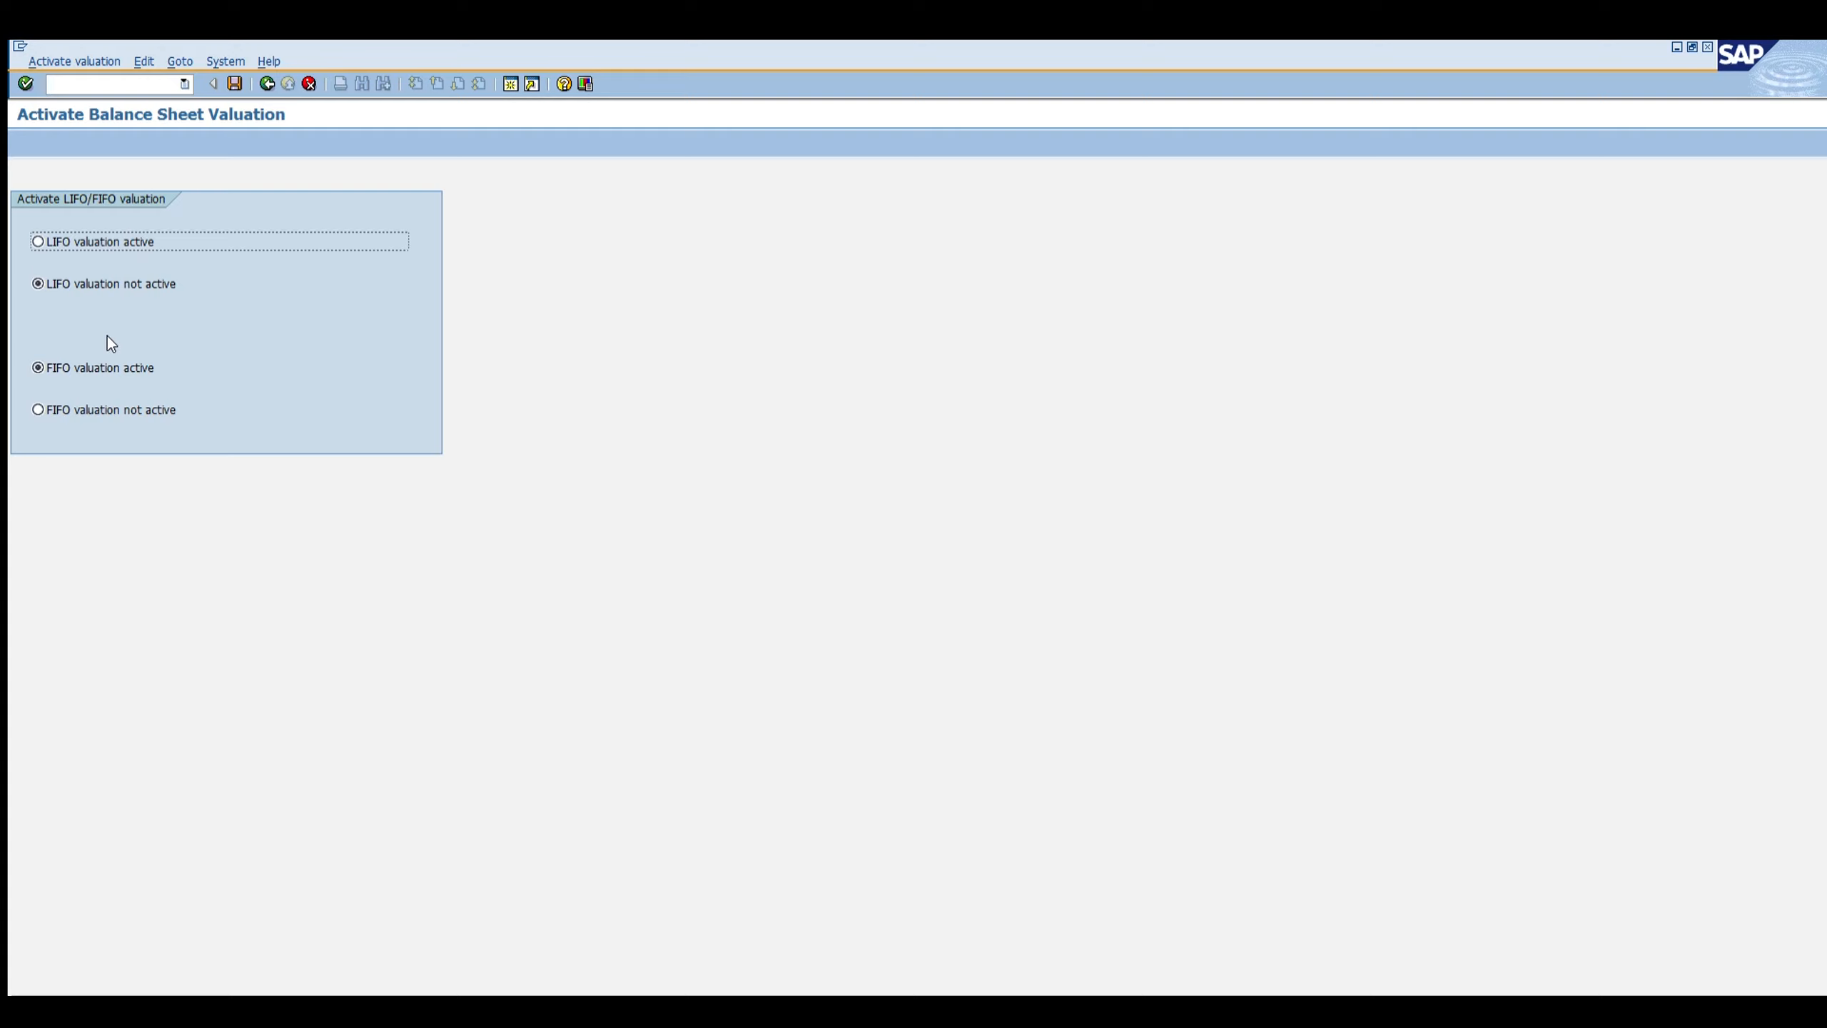
key(Tab)
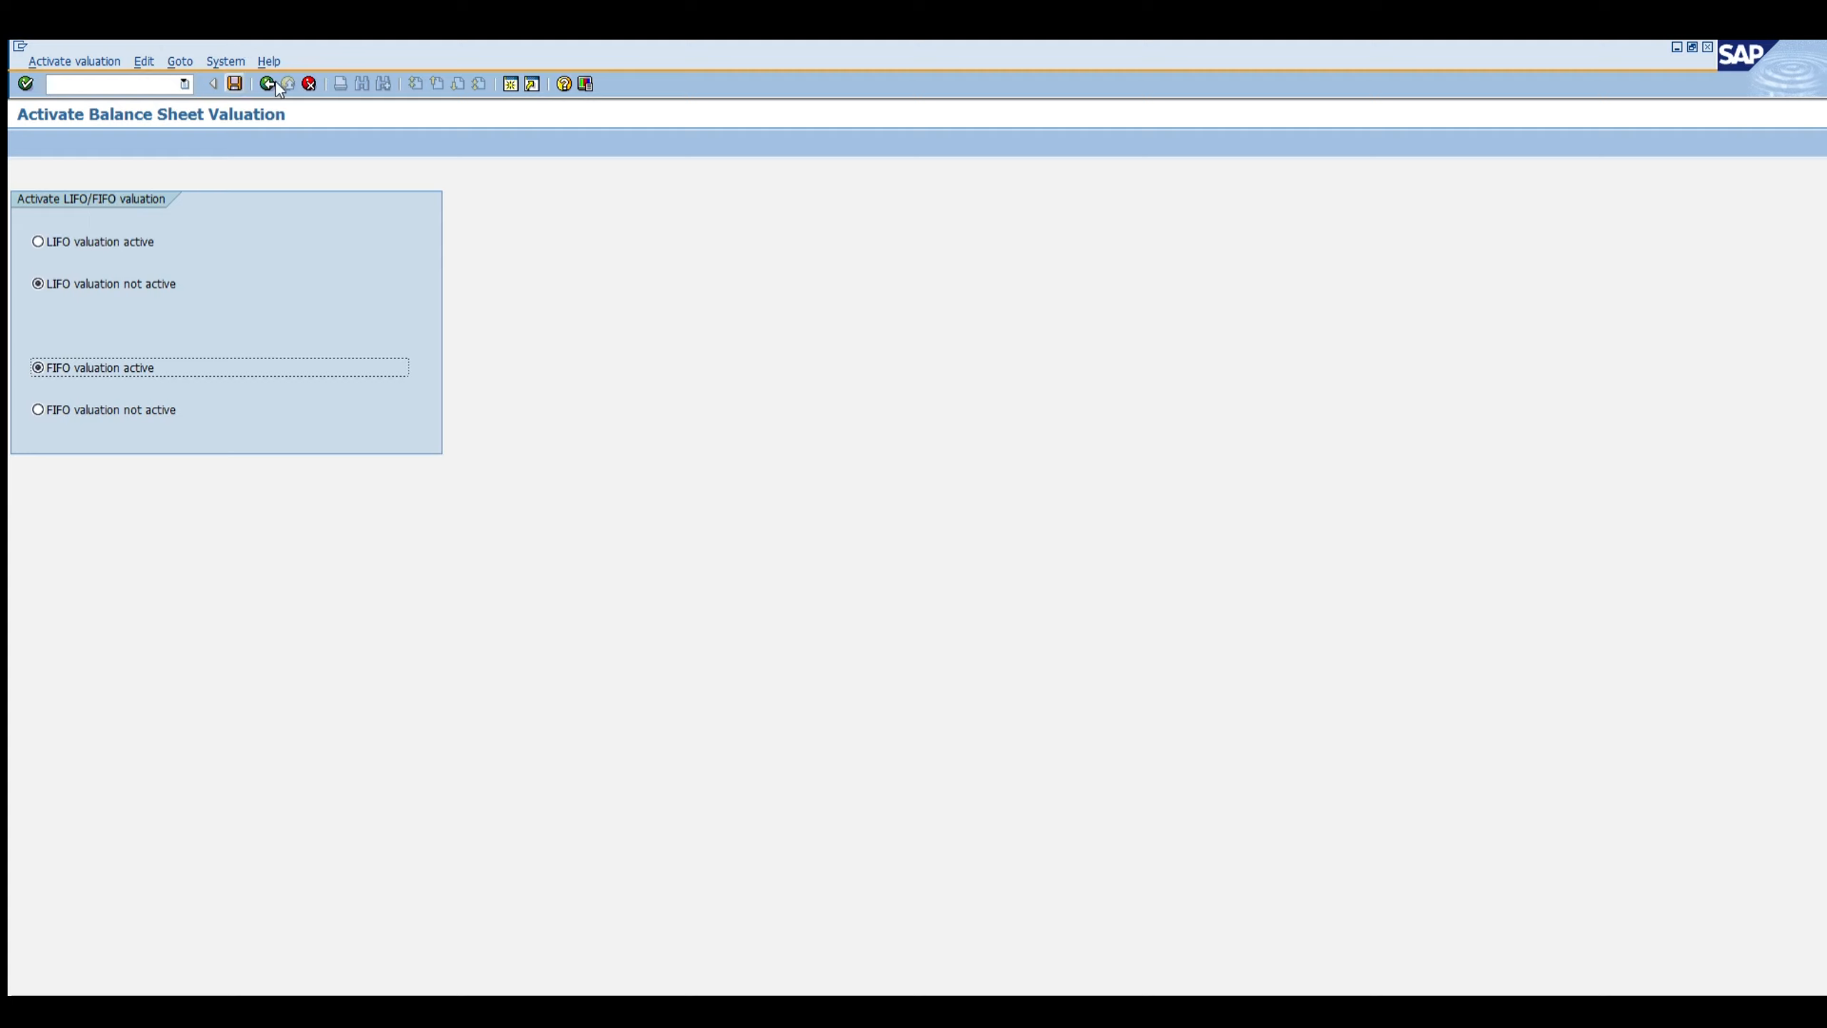
key(alt+Tab)
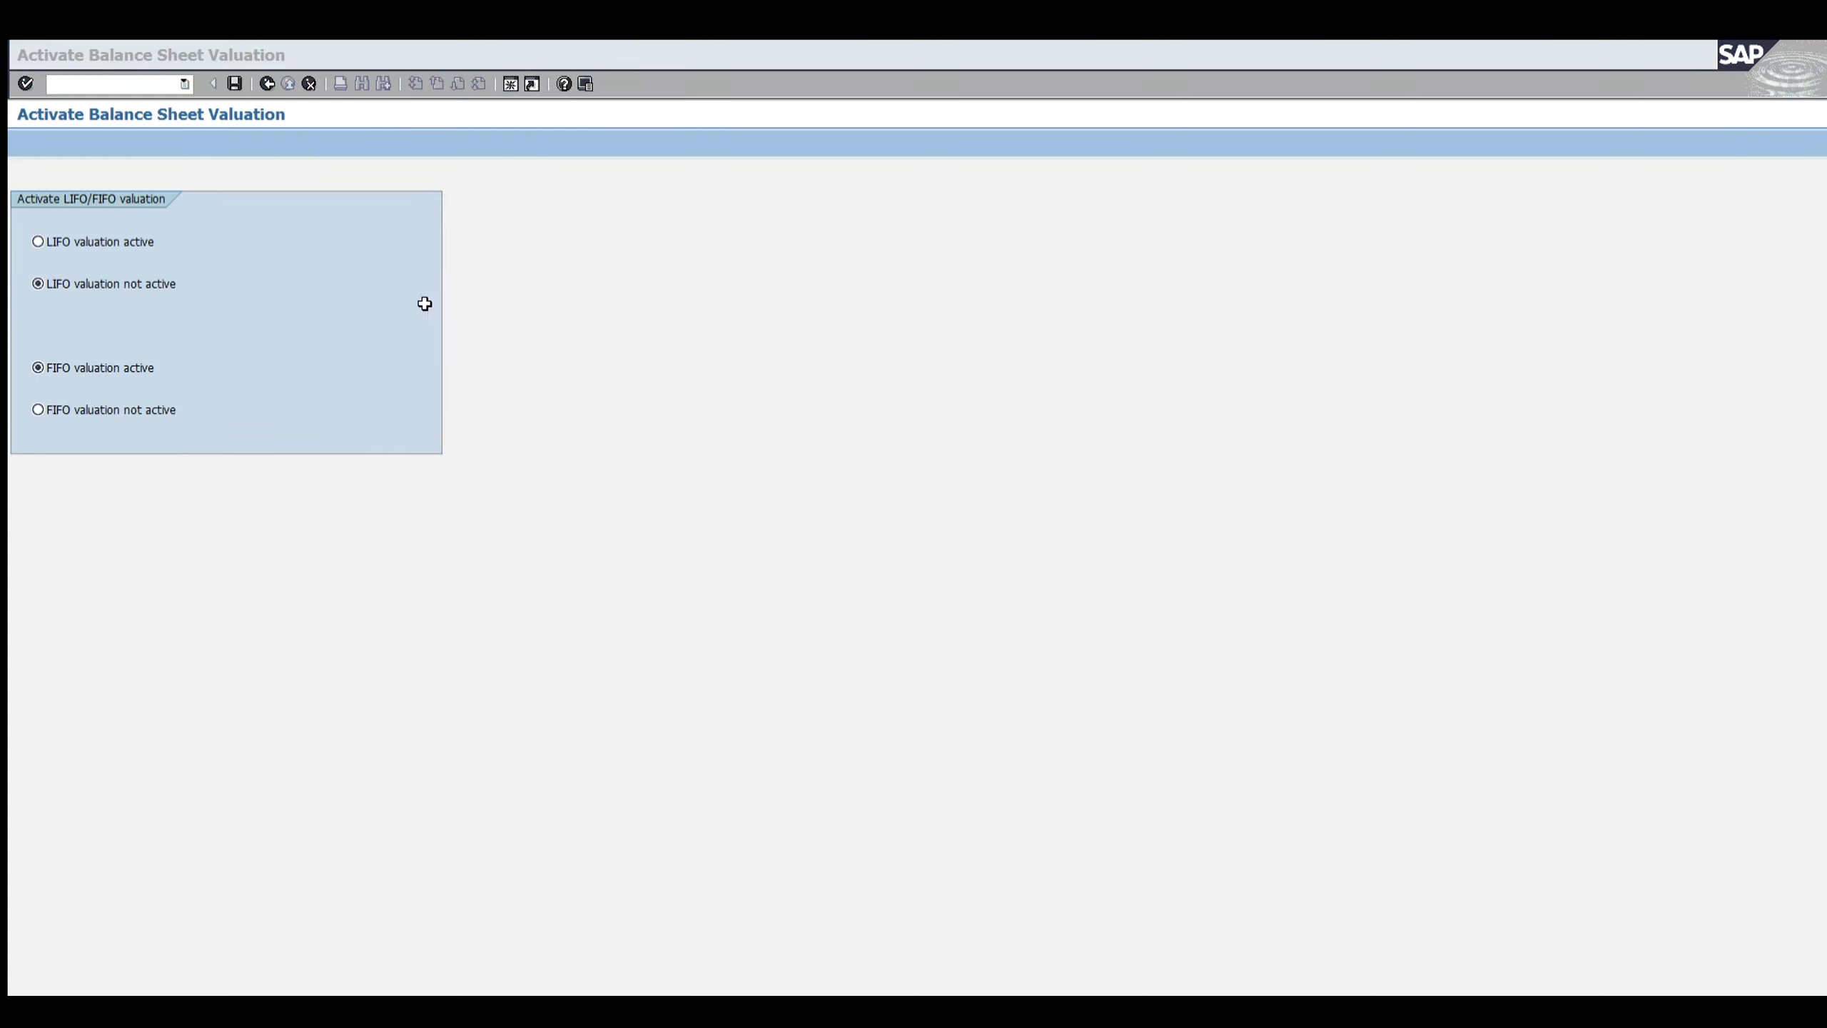
click(412, 353)
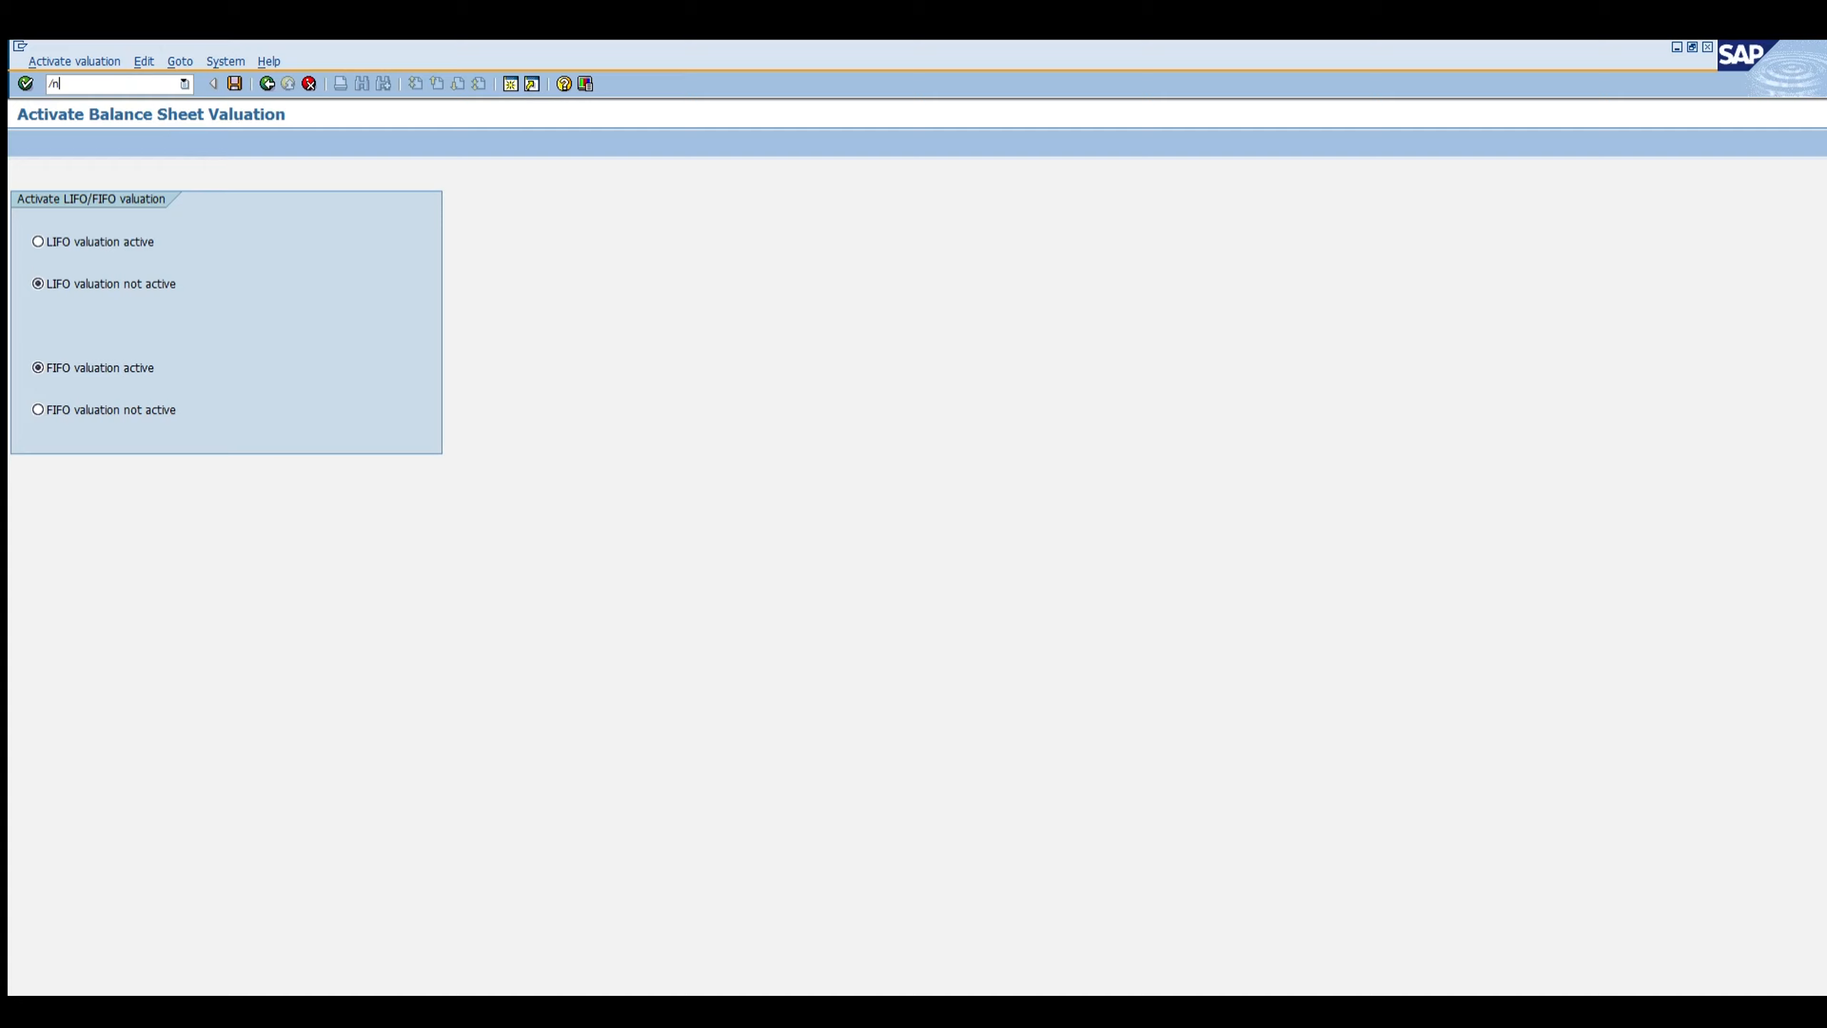
Step: Open transaction OMWL to view the valuation level settings for balance sheet valuation
text(/nomwl)
key(Return)
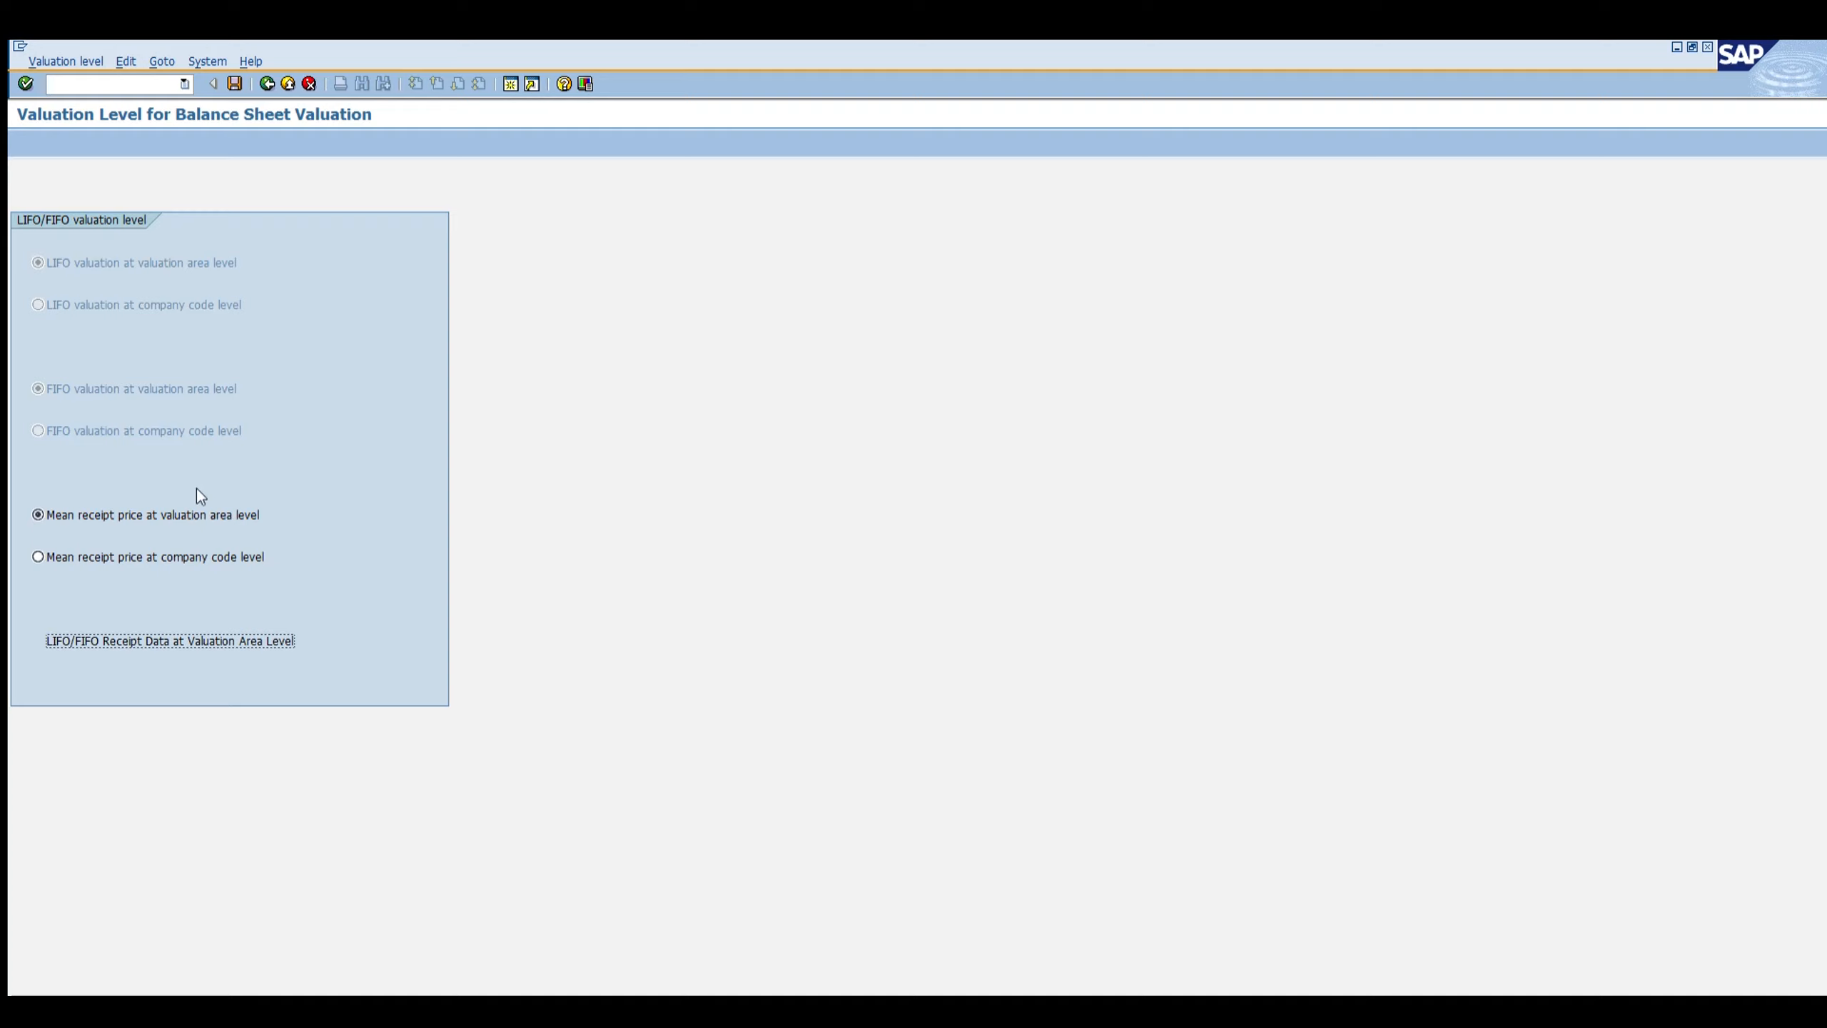
click(170, 515)
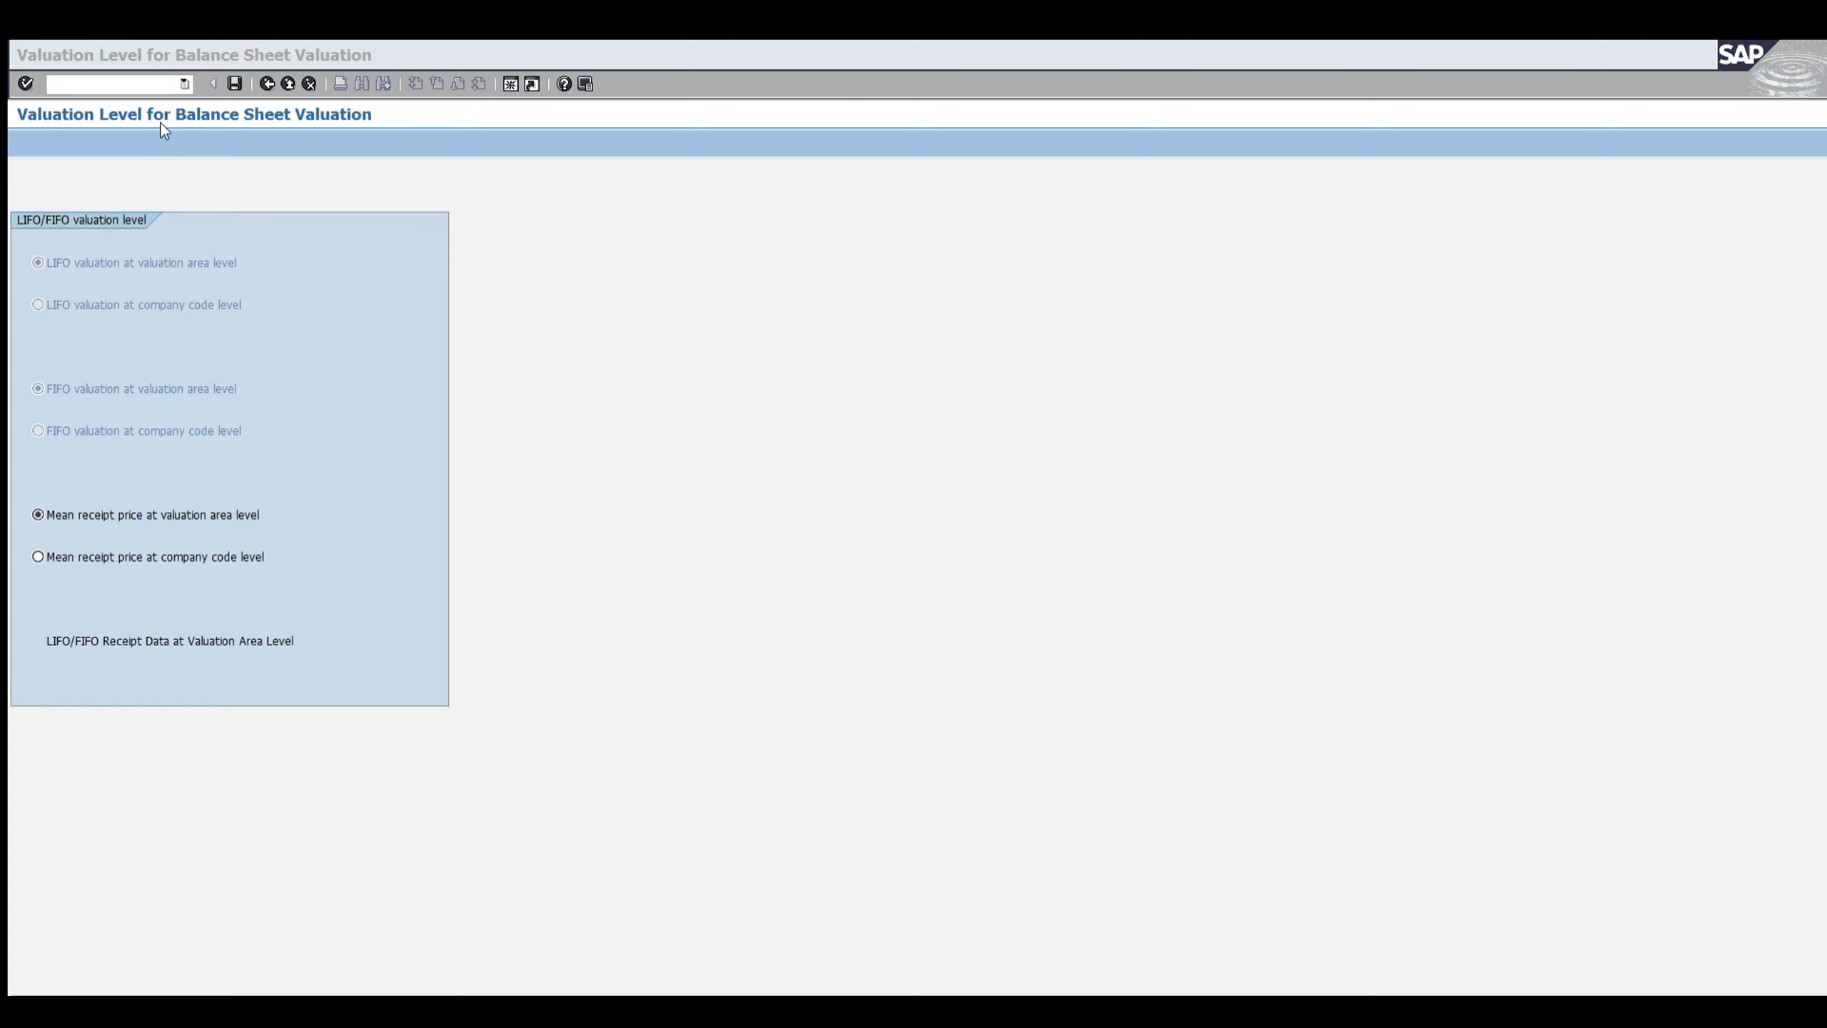
click(436, 443)
click(55, 57)
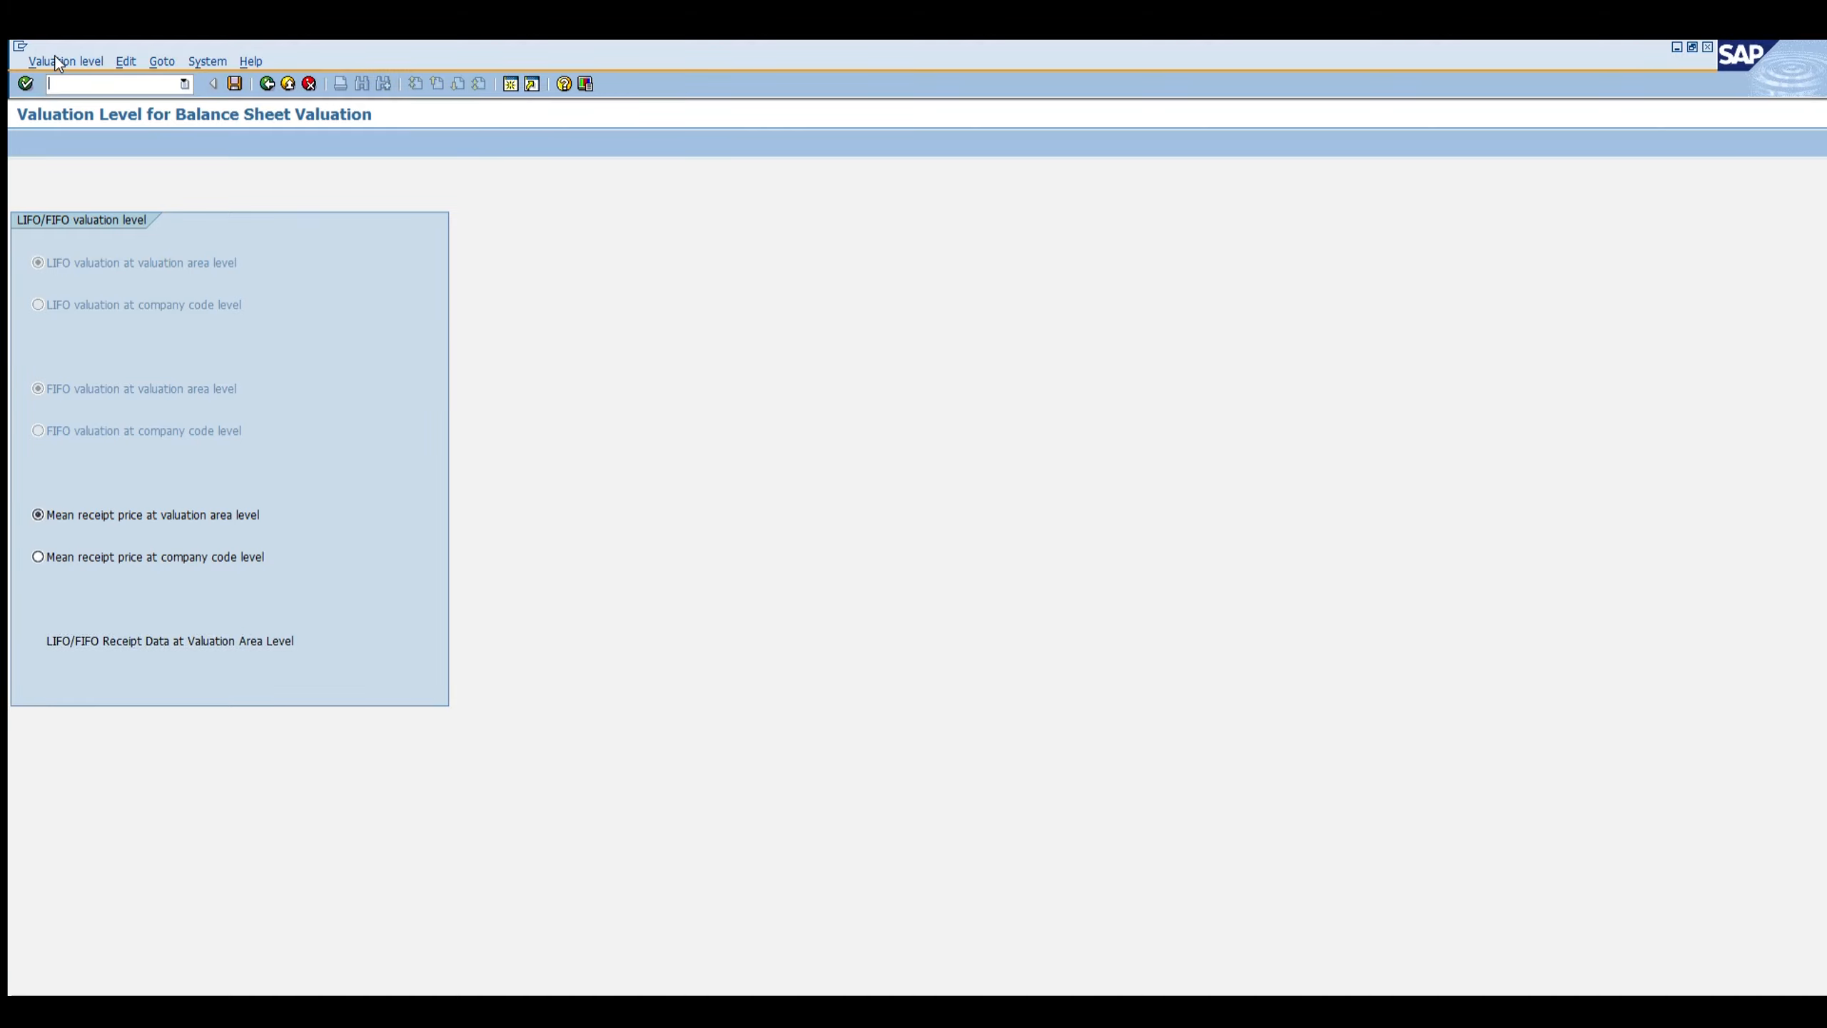
Step: Open transaction OMW4 and browse the FIFO/LIFO movement types table
text(/nowm)
key(BackSpace)
key(BackSpace)
text(mw4)
key(Return)
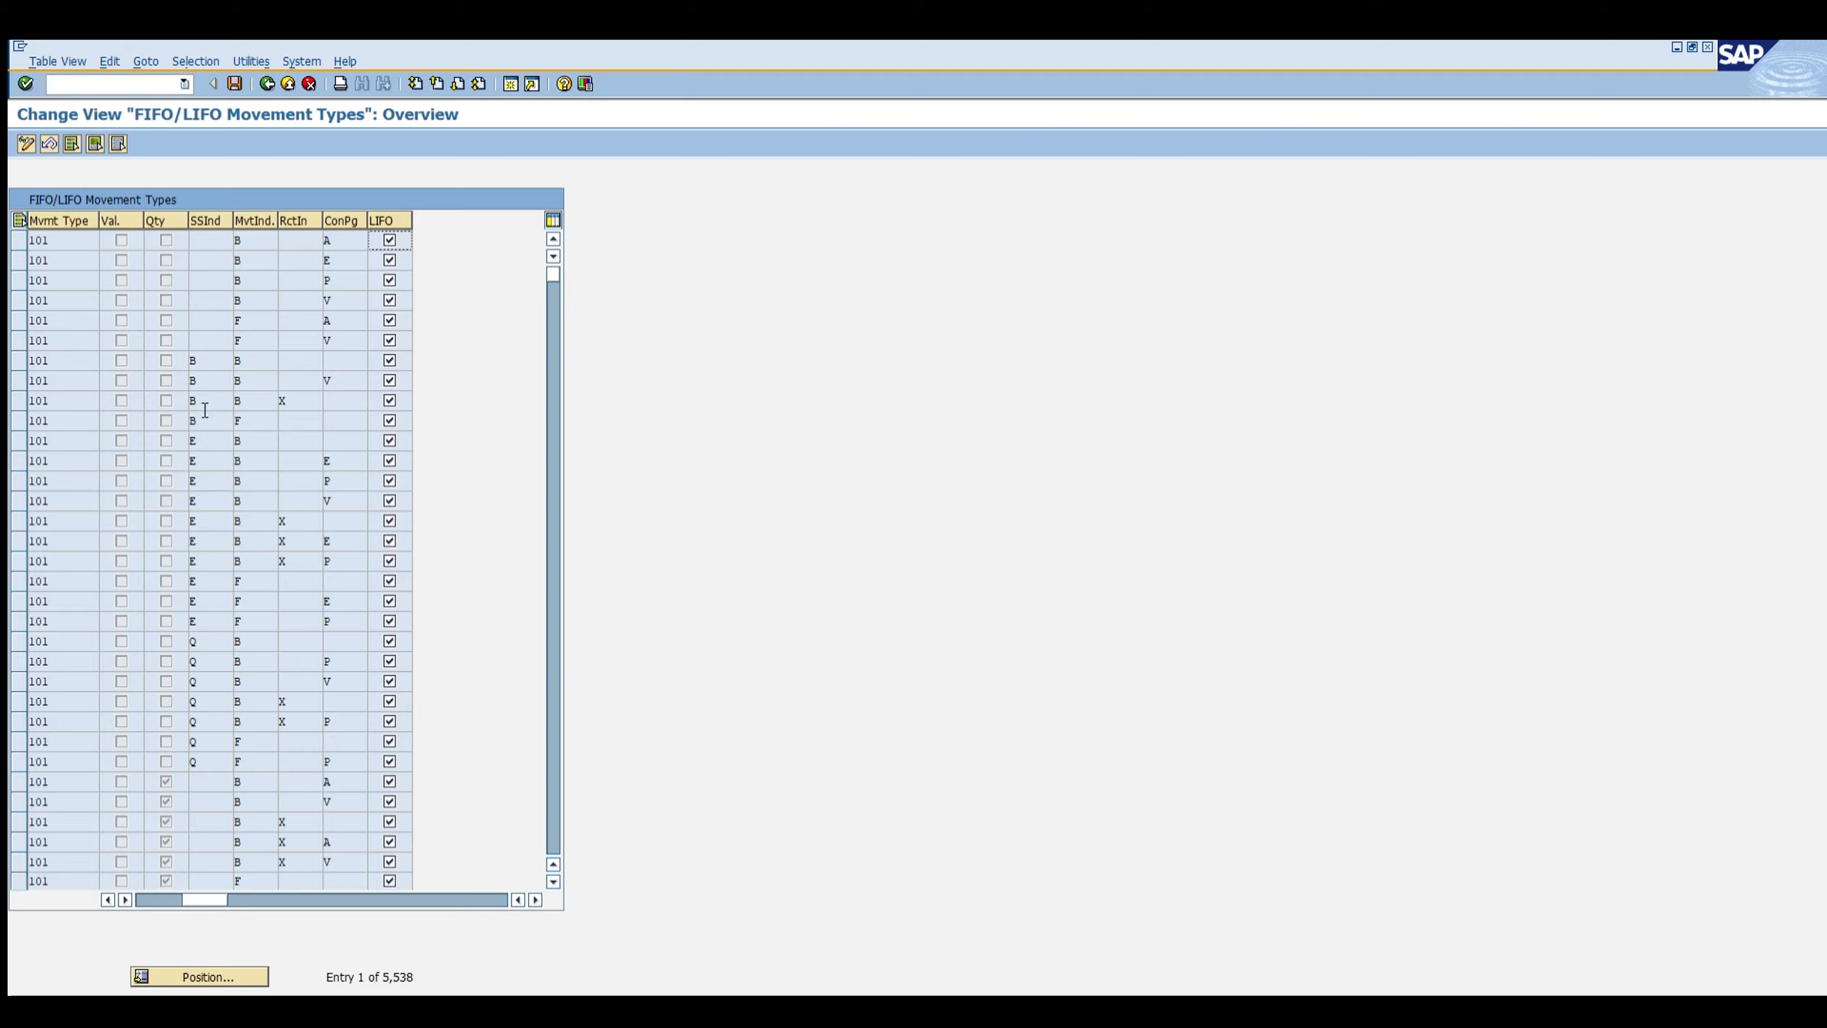
scroll(194, 382, down, 1)
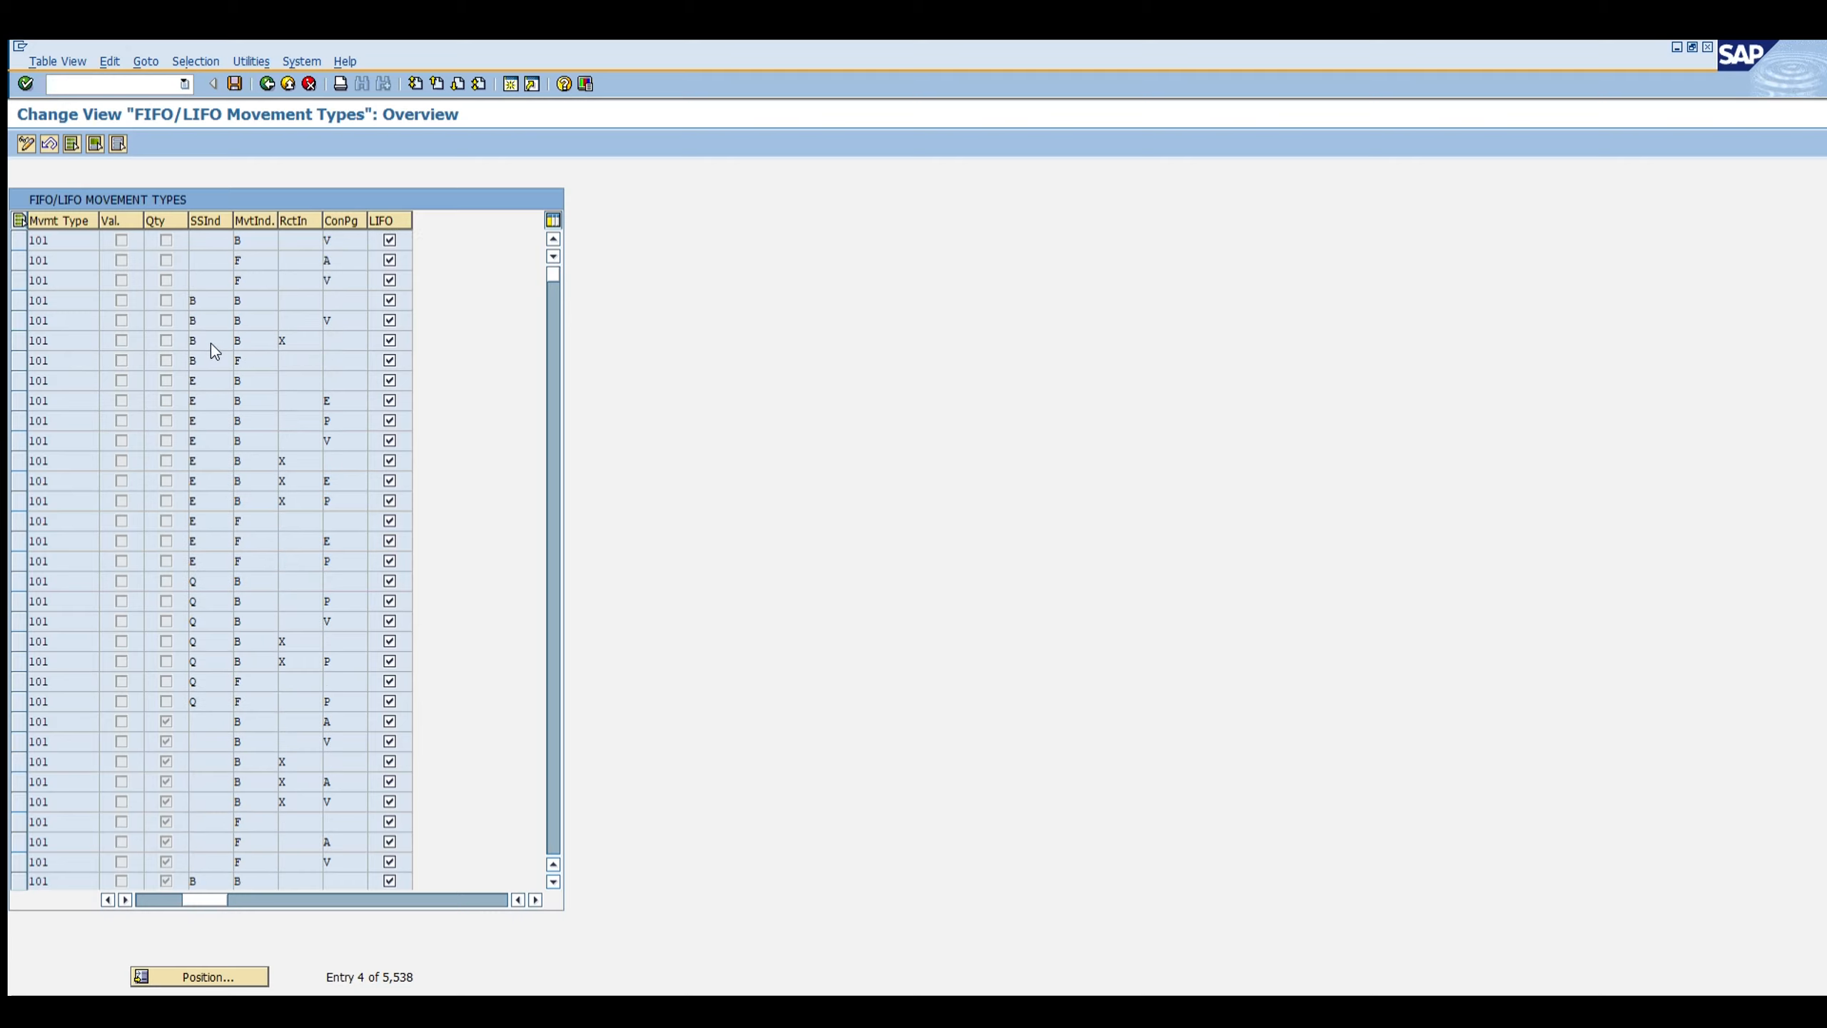
scroll(223, 345, down, 1)
scroll(243, 328, down, 2)
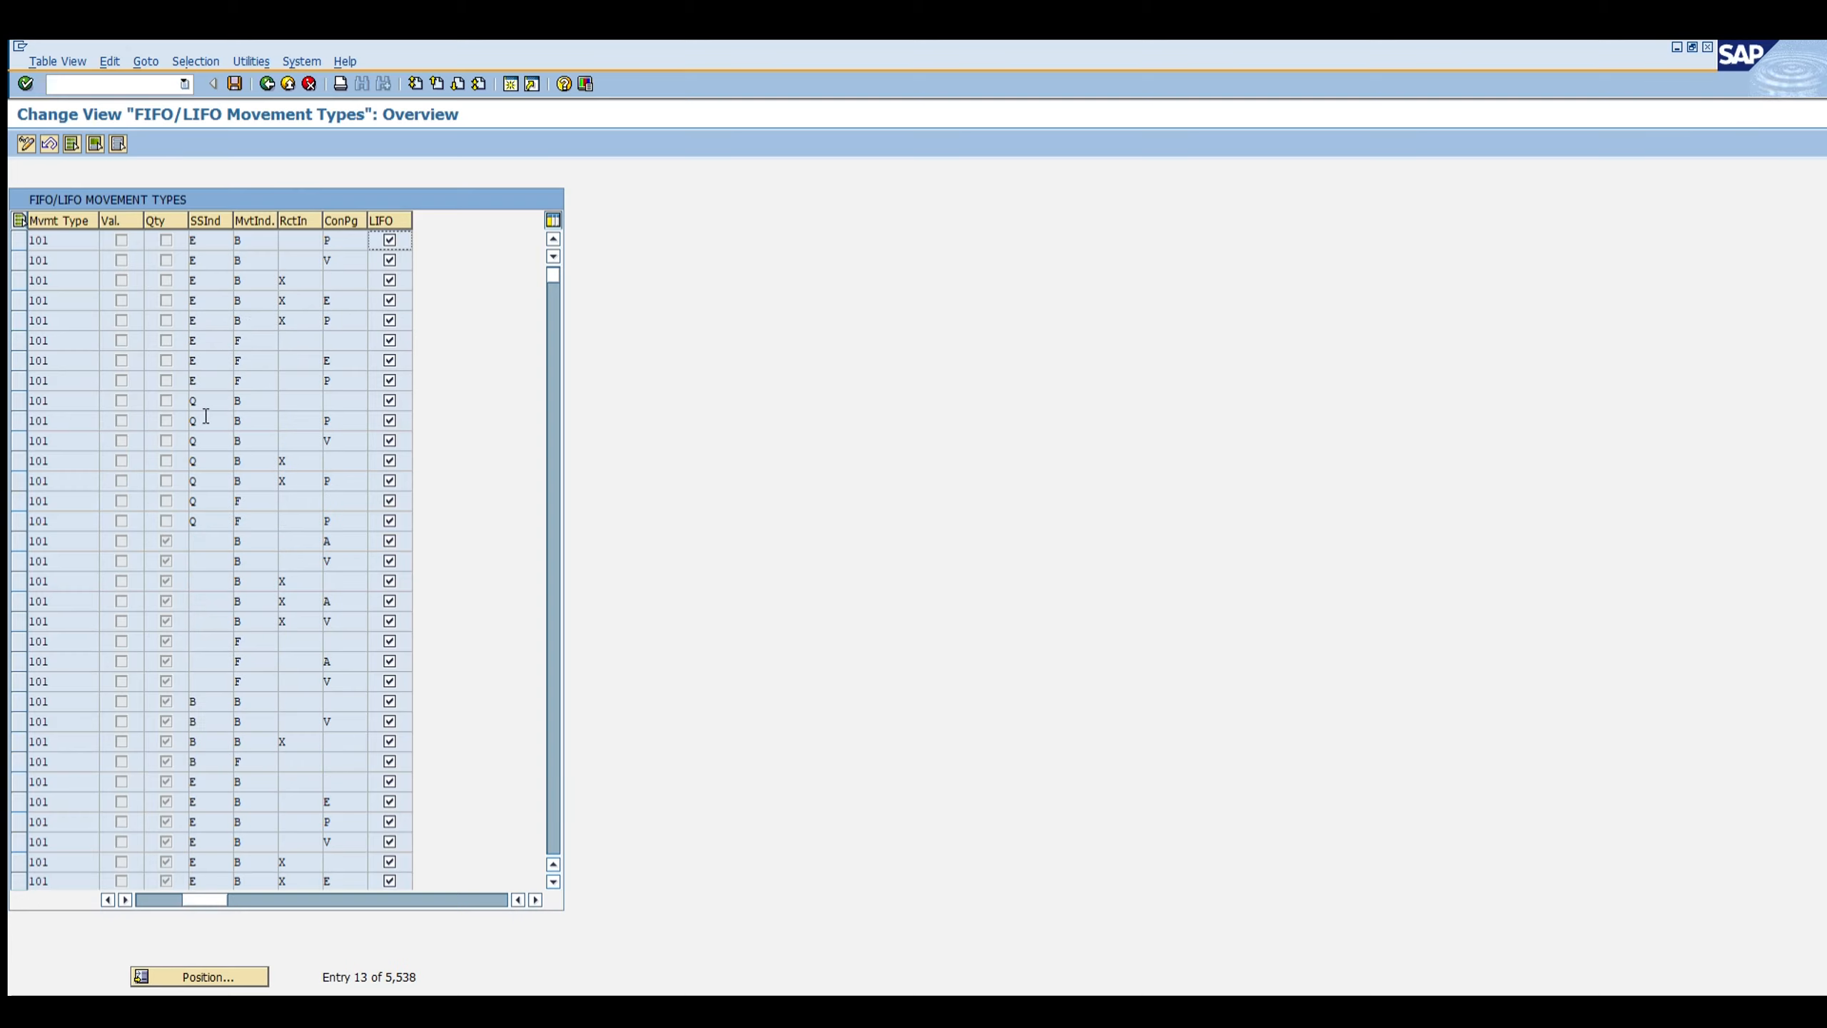
scroll(206, 416, down, 6)
scroll(205, 460, down, 3)
scroll(207, 472, up, 13)
key(F1)
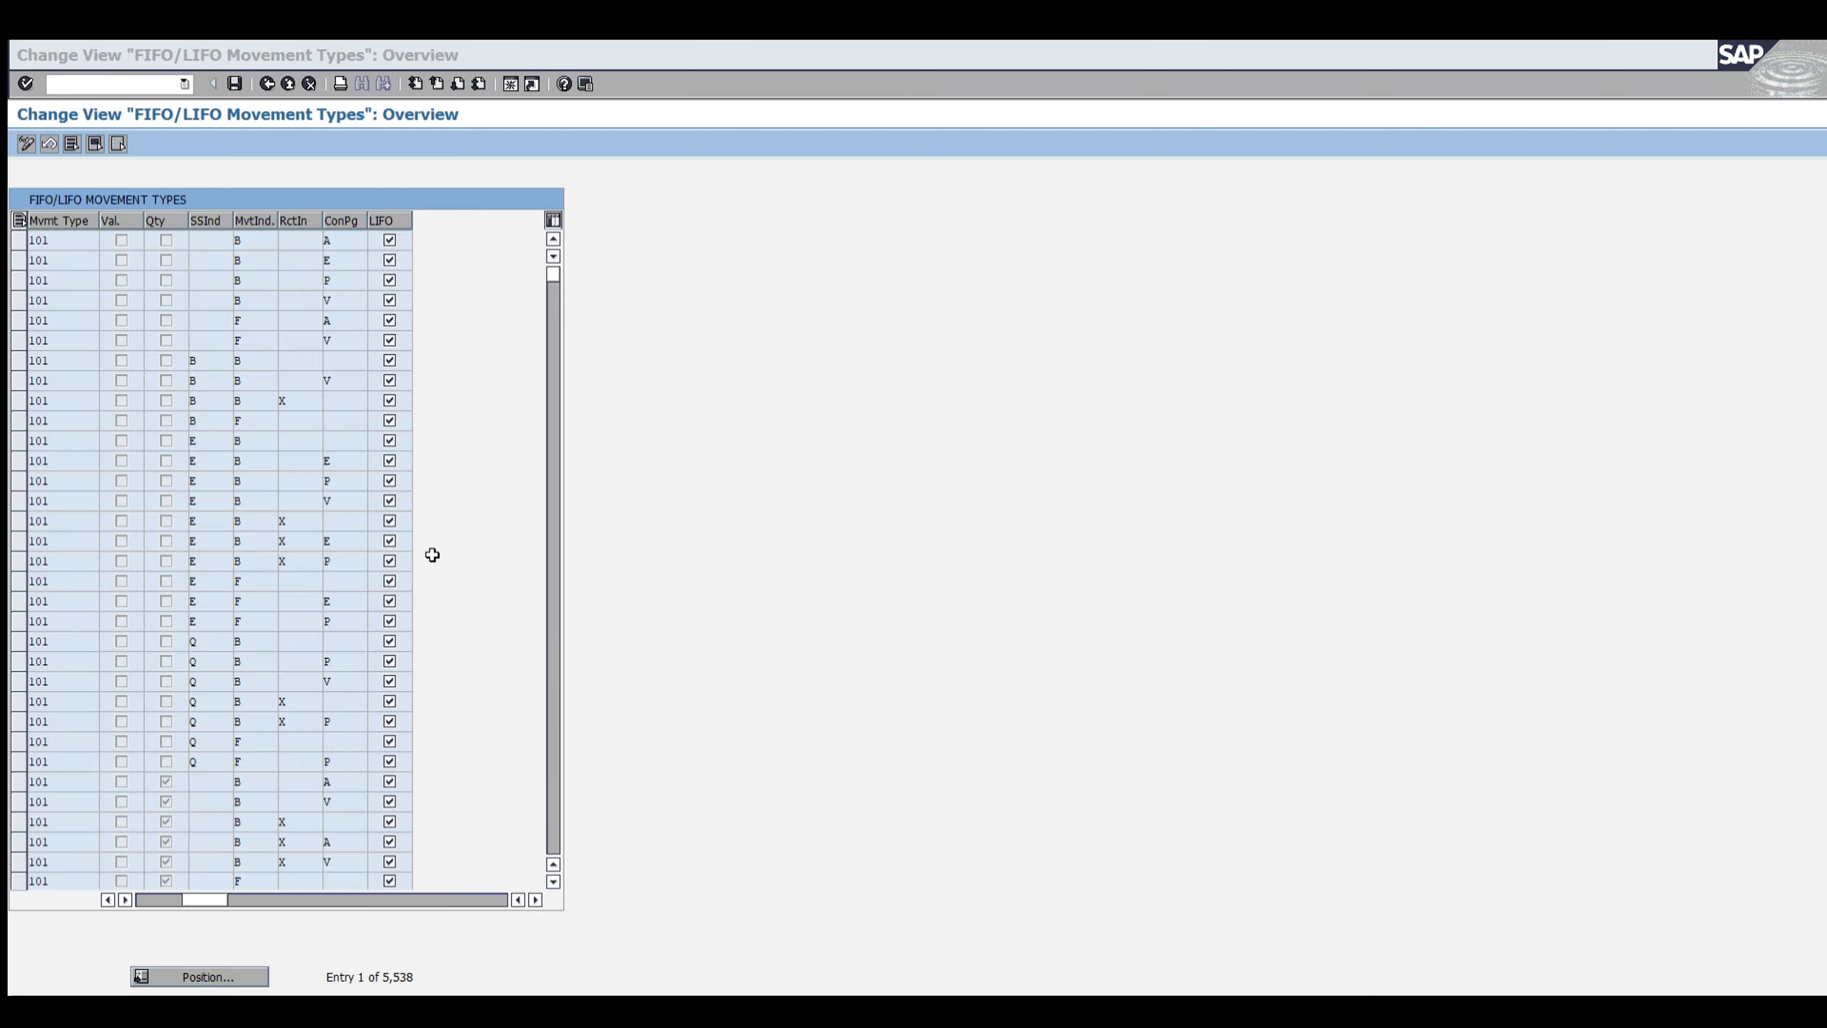
click(286, 518)
click(123, 84)
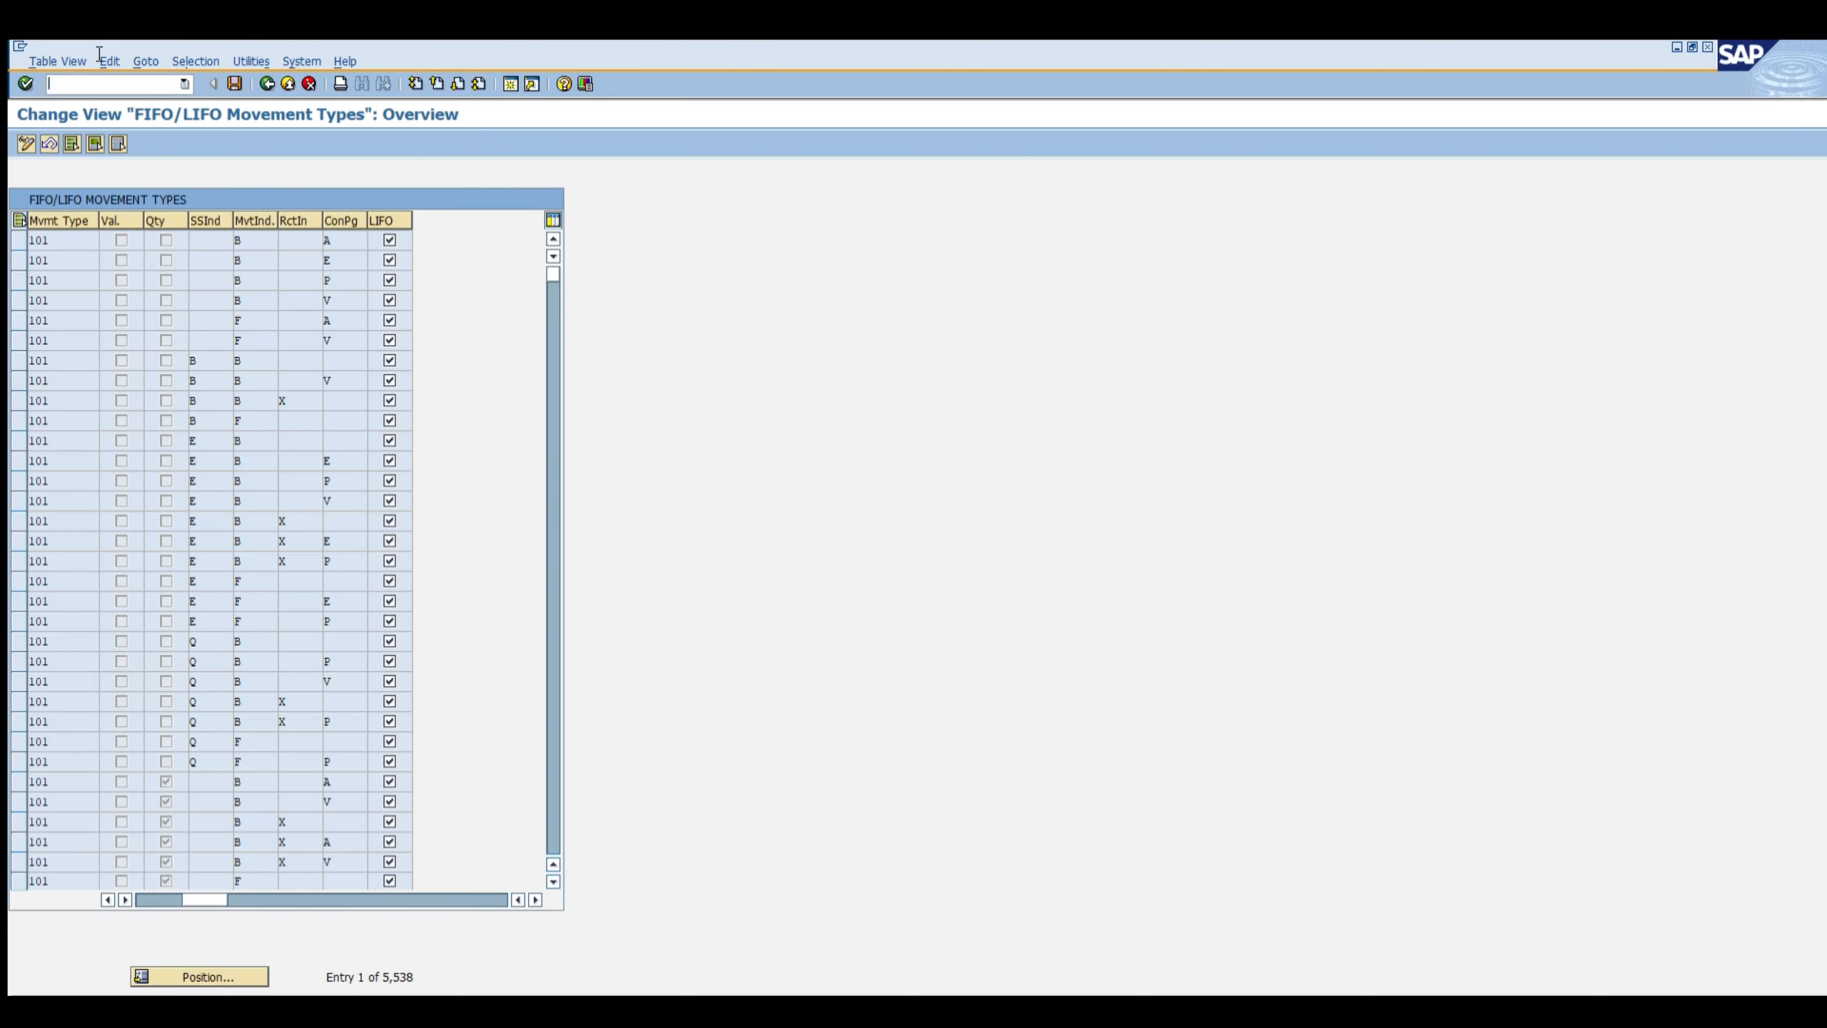
text(/nowmp)
key(Return)
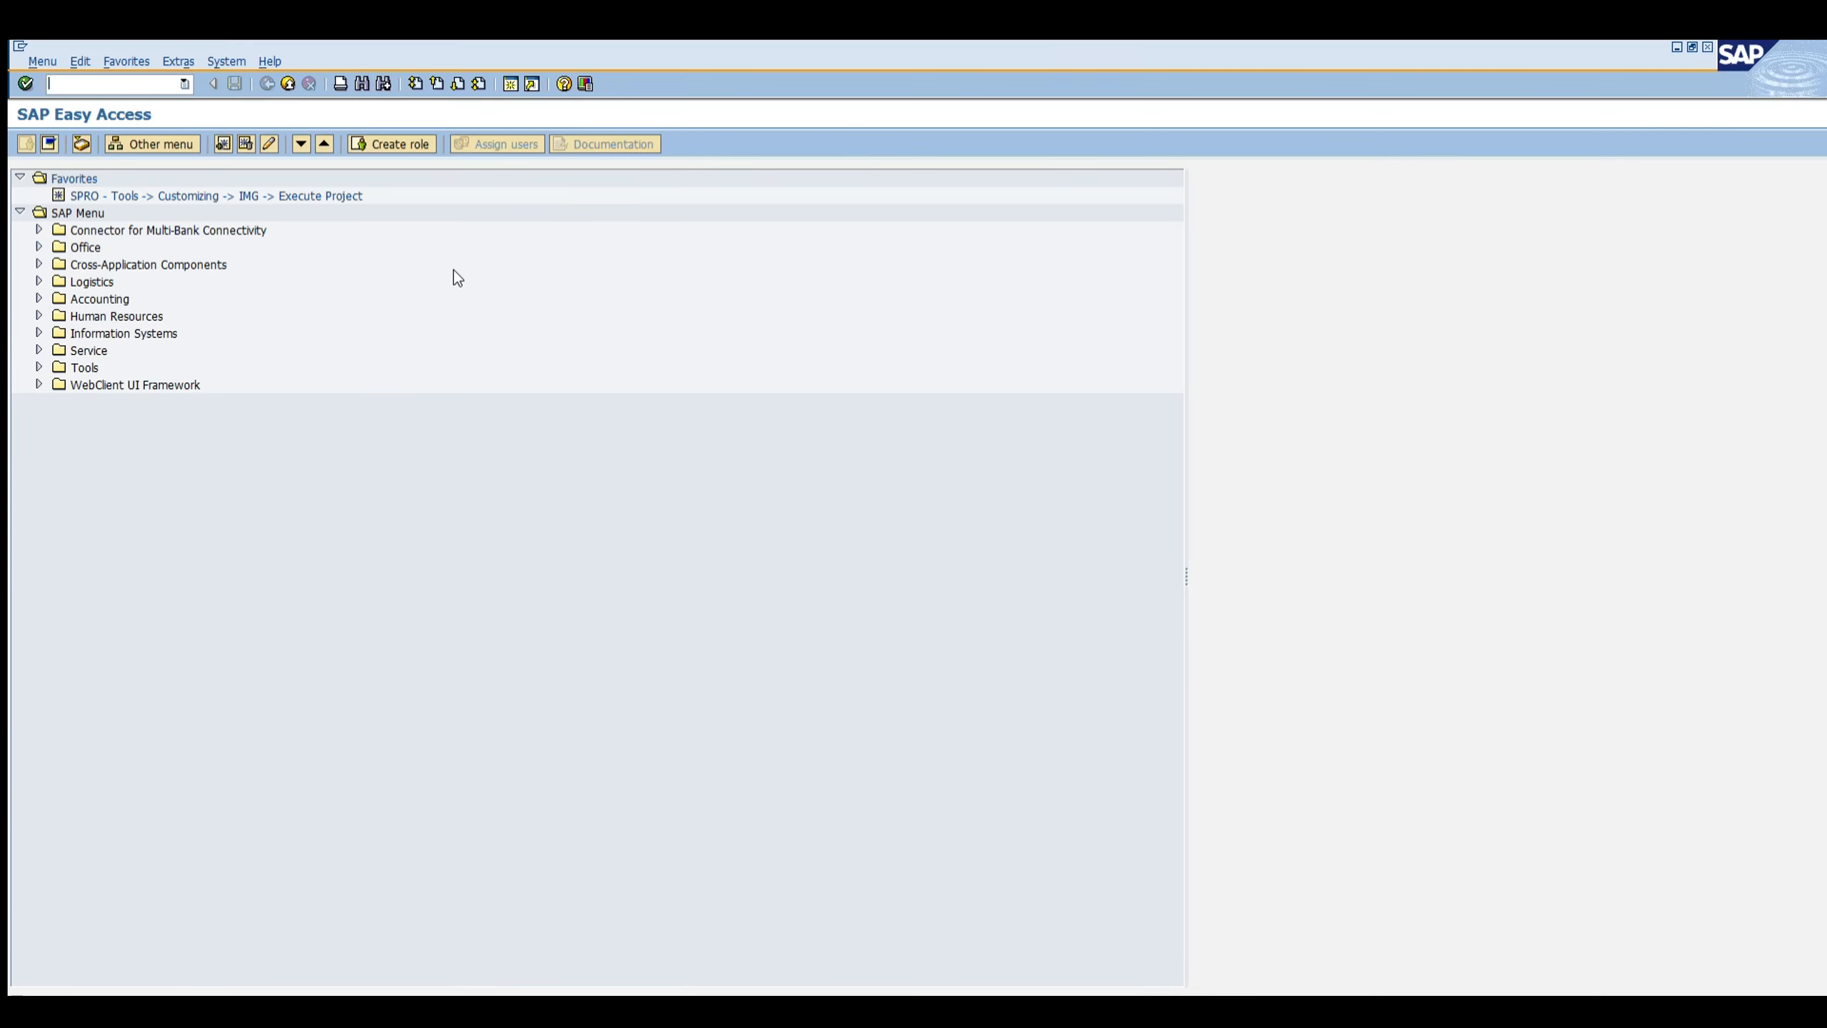
Step: Open transaction OMWP and select the FIF001 and FIF002 method rows
text(om)
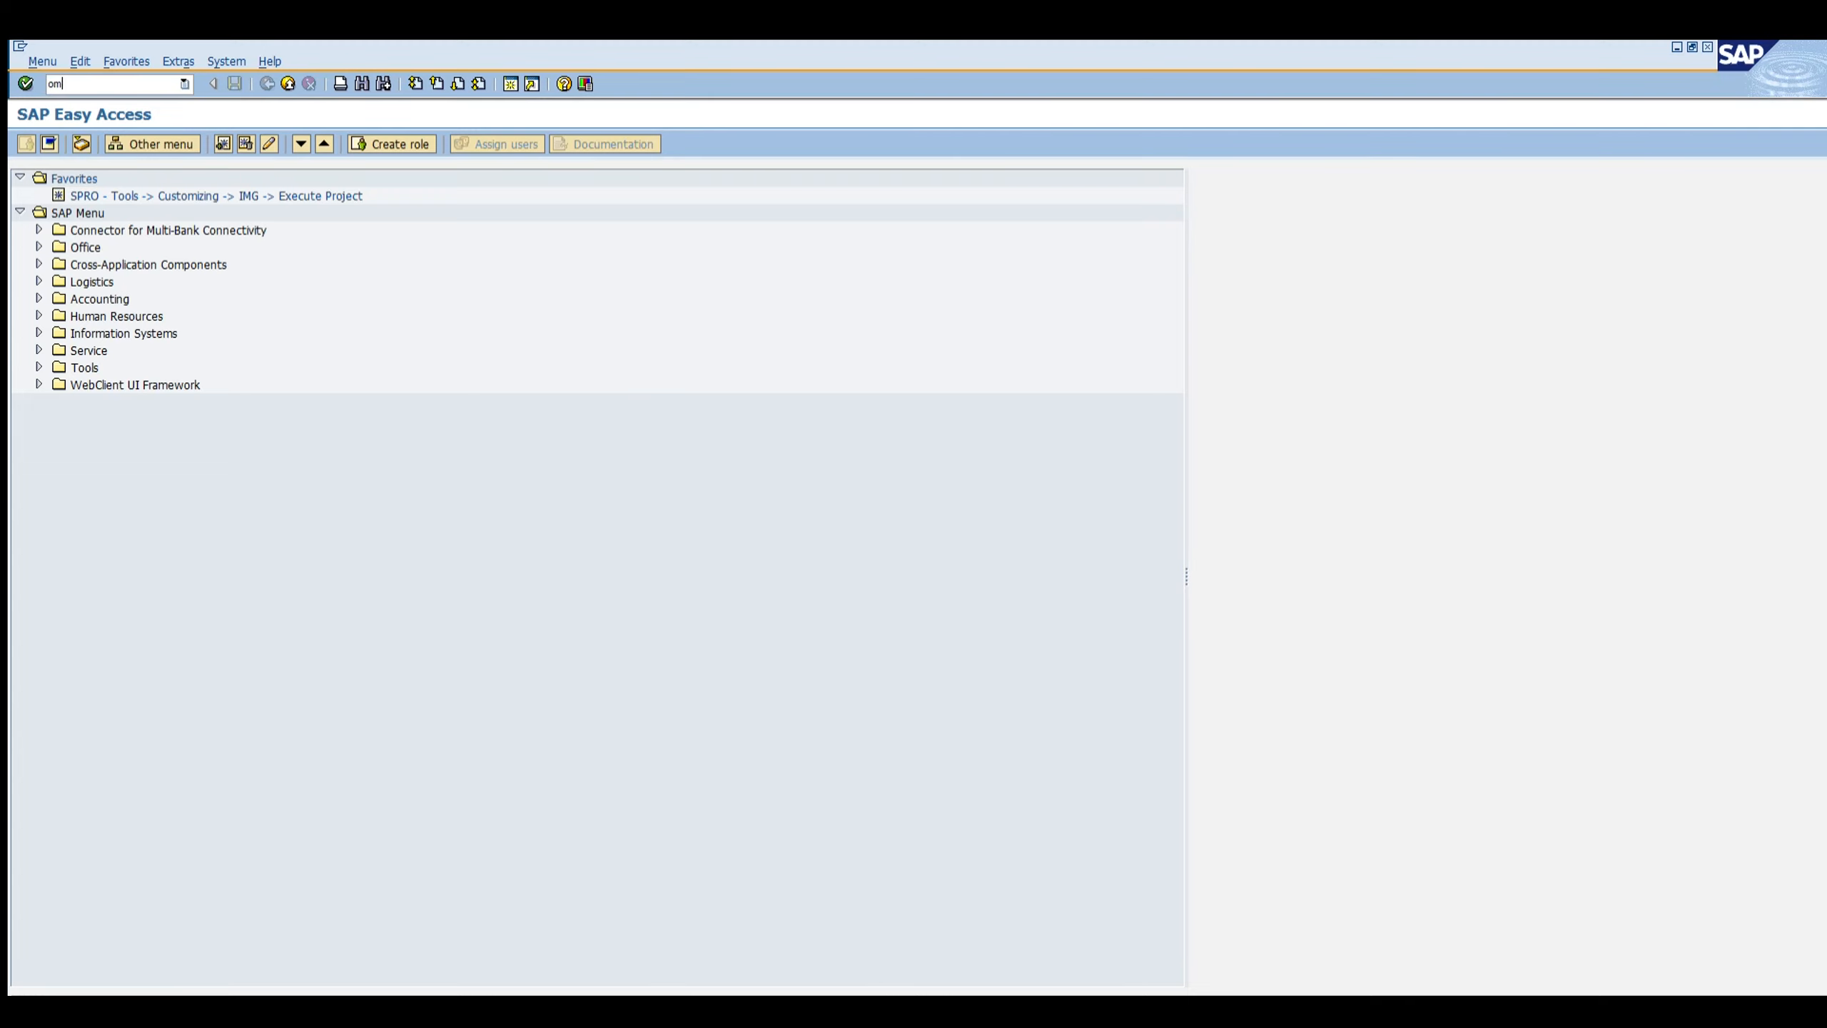
text(wp)
key(Return)
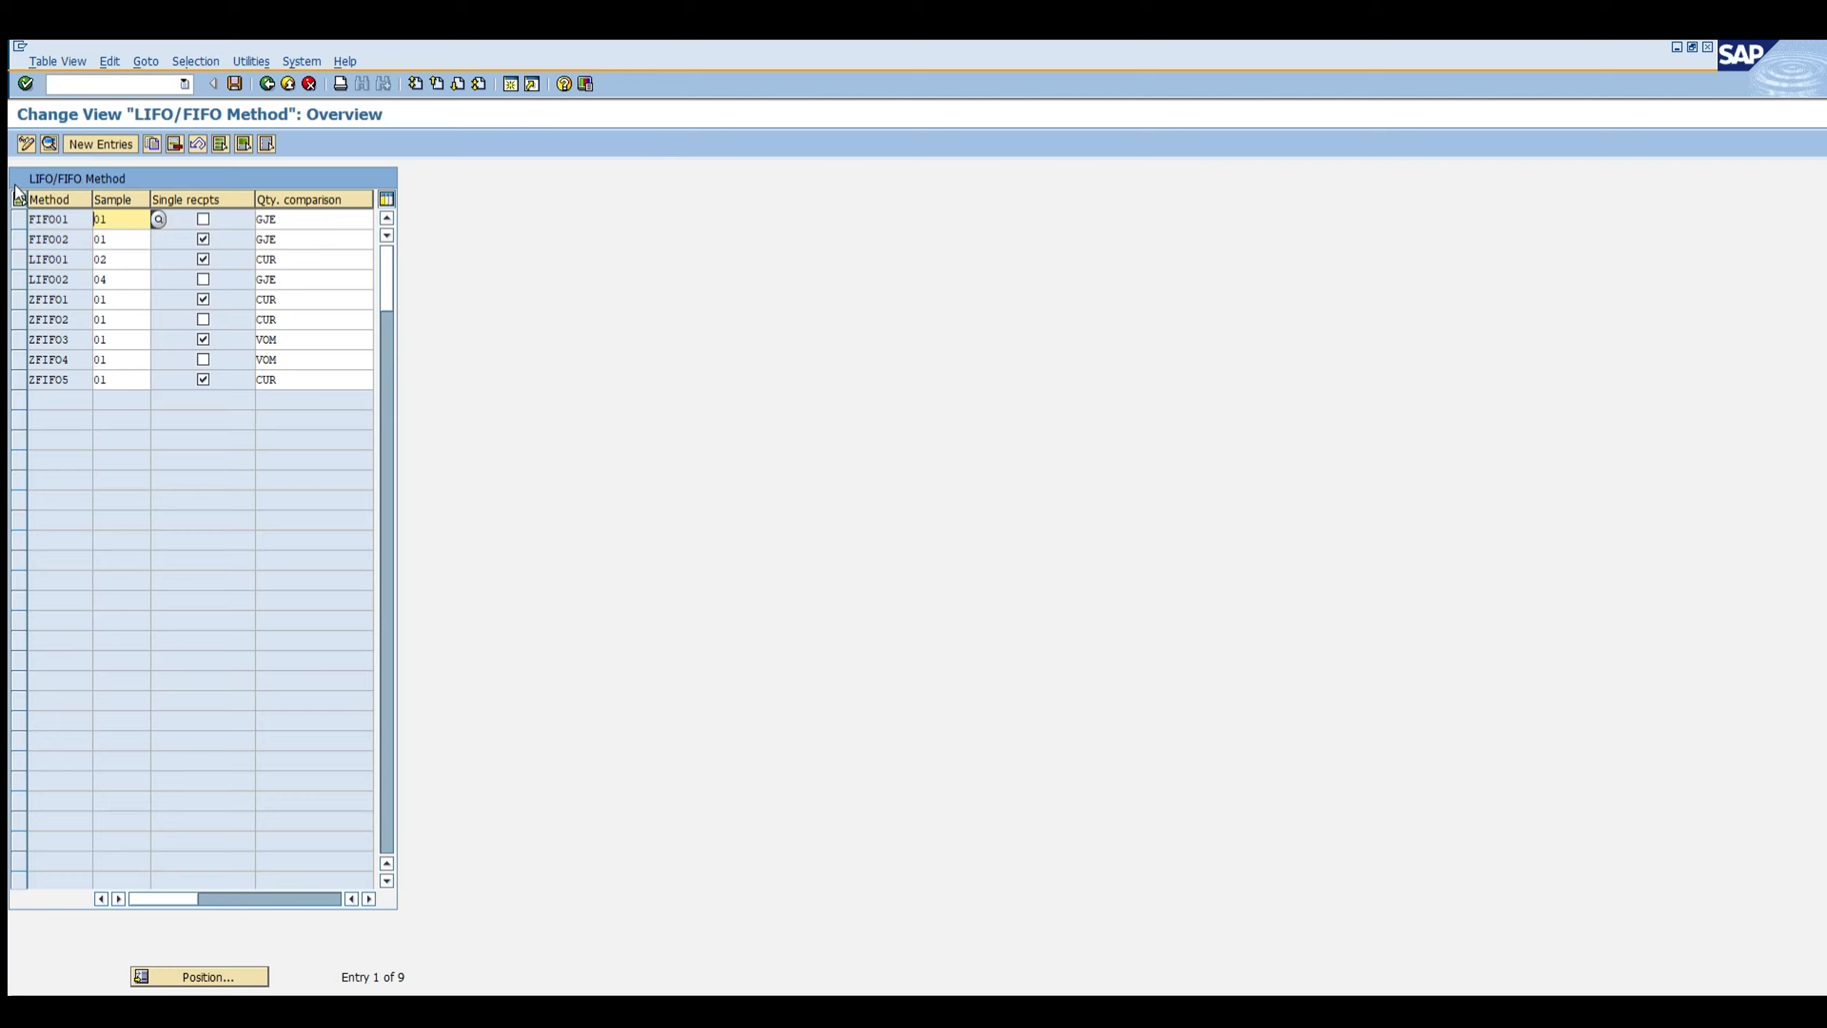
drag(17, 216, 17, 236)
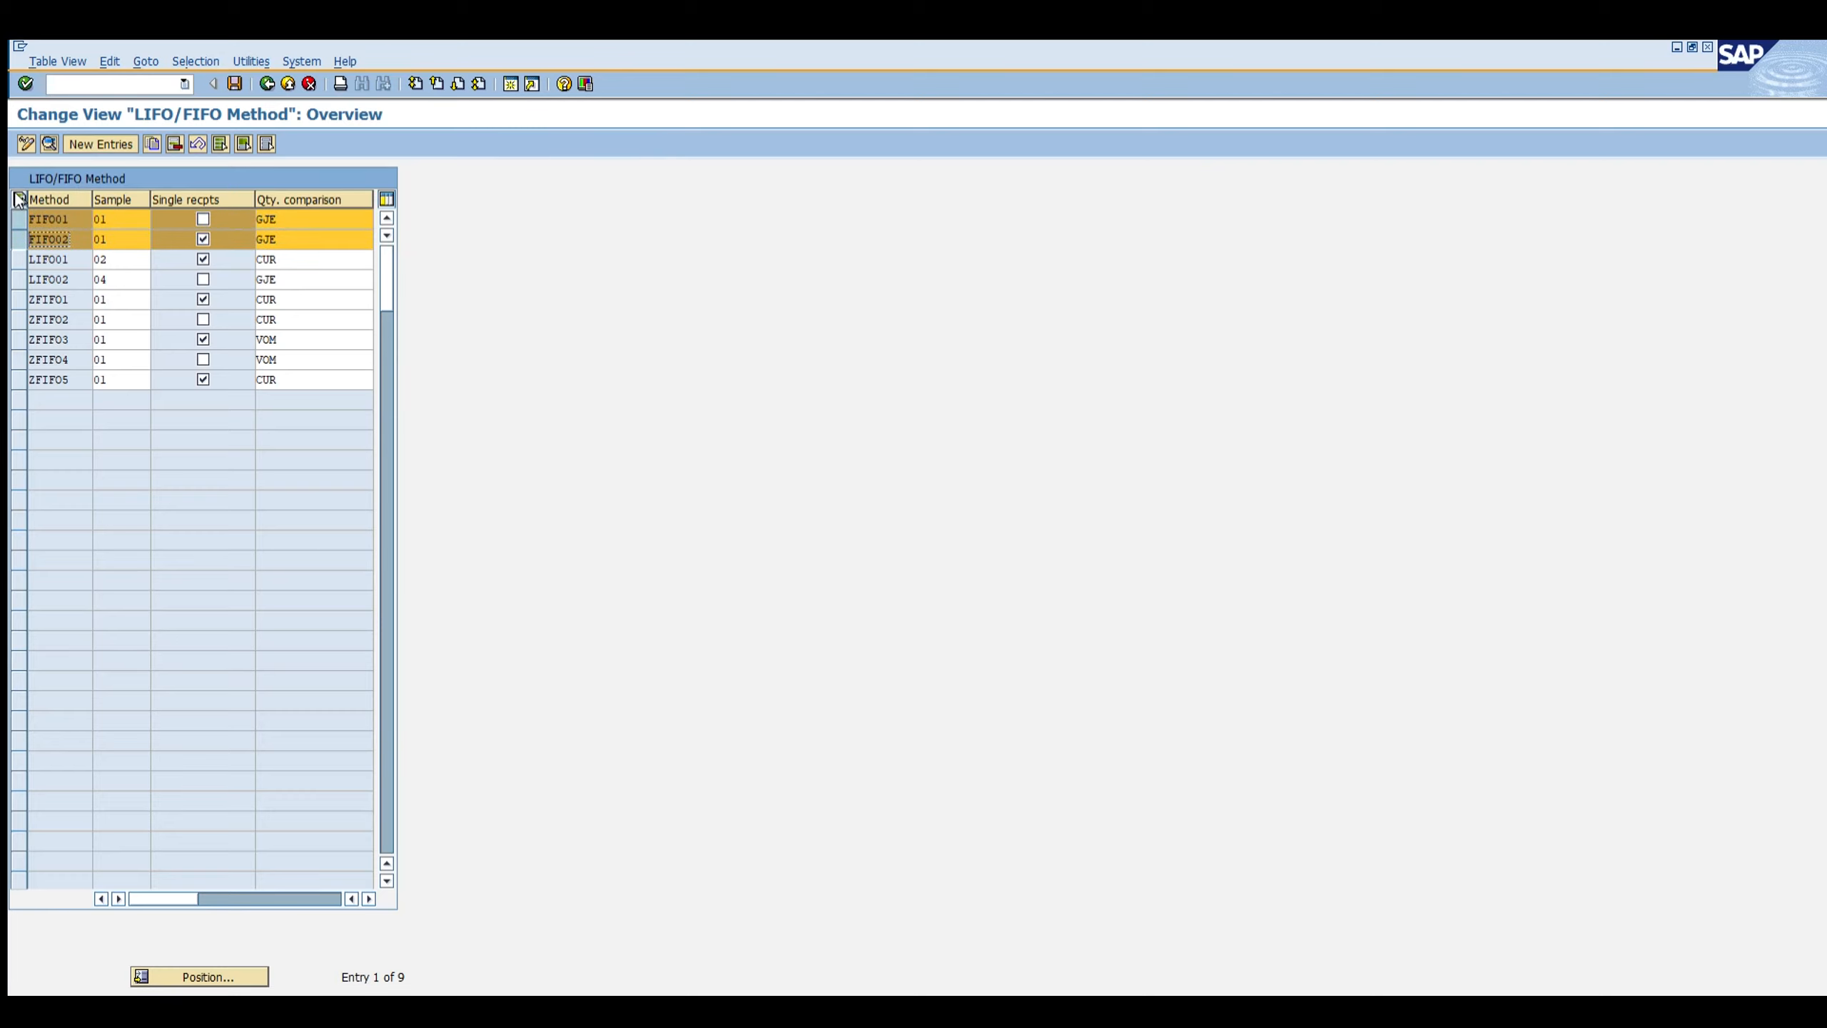
Step: Copy the FIF001 method as a new entry and name the new method ZFIFO6
click(17, 215)
click(17, 238)
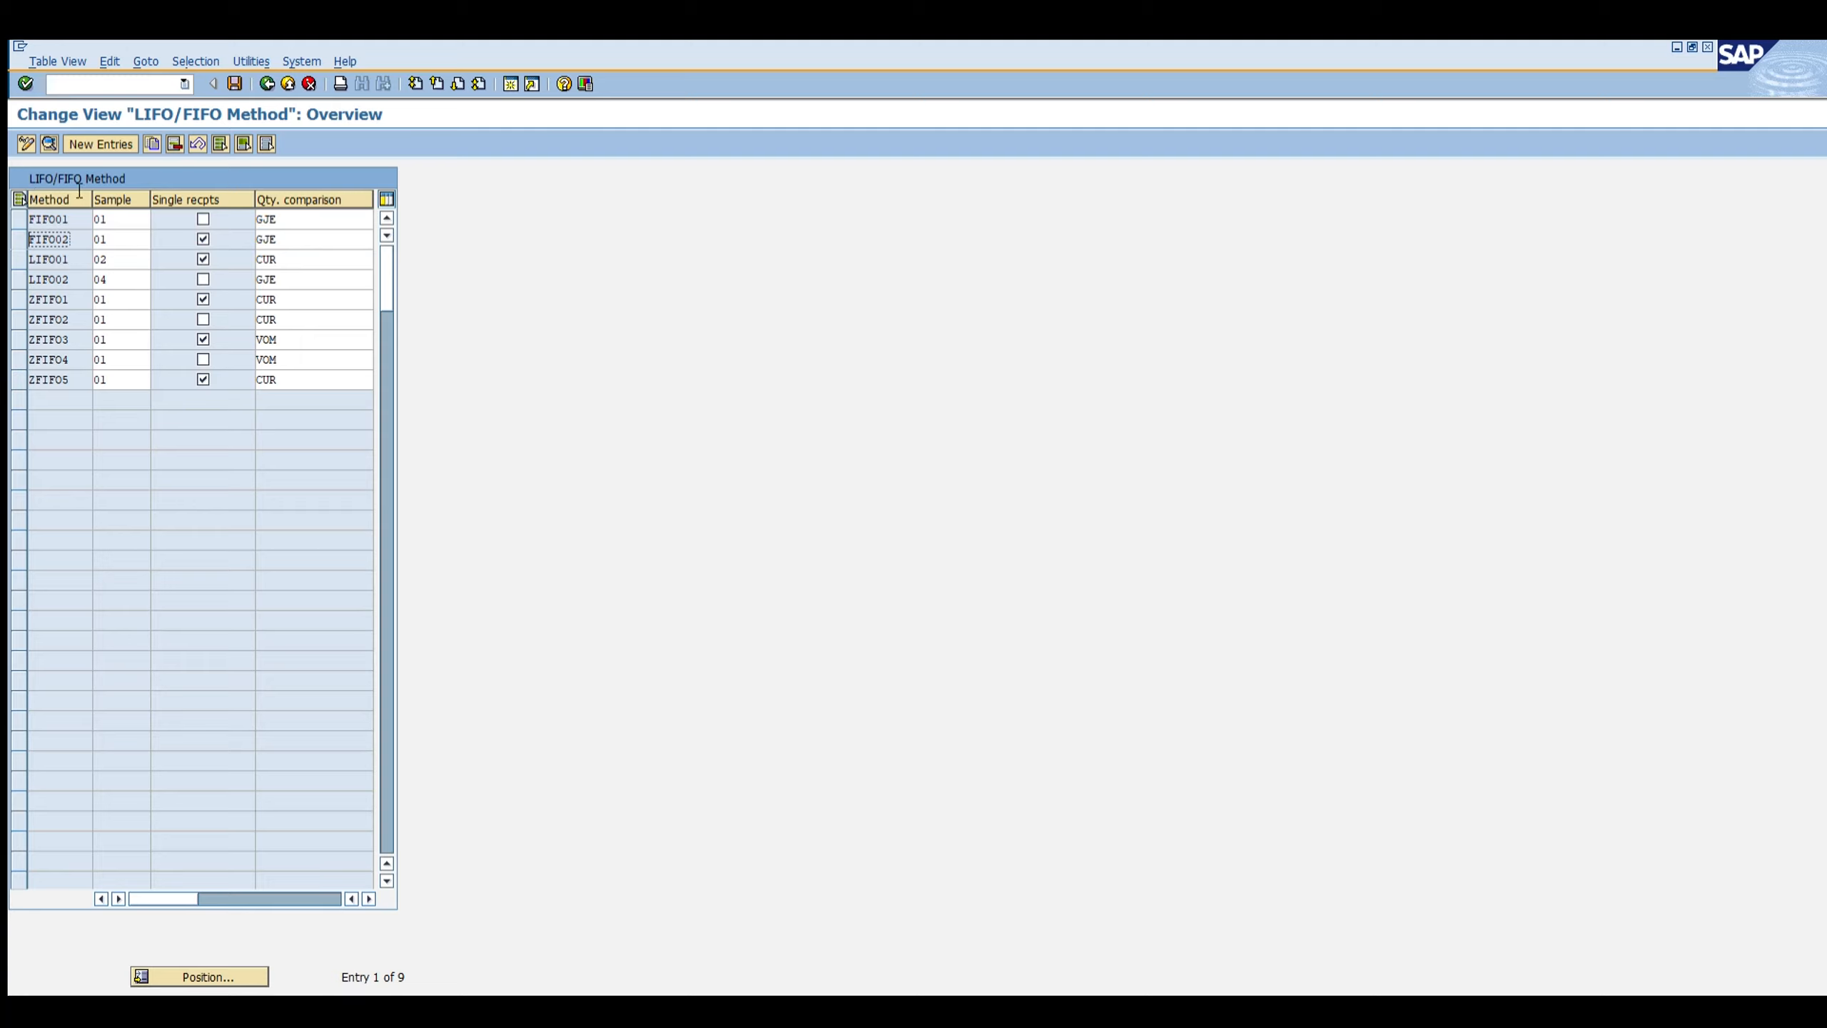
click(14, 180)
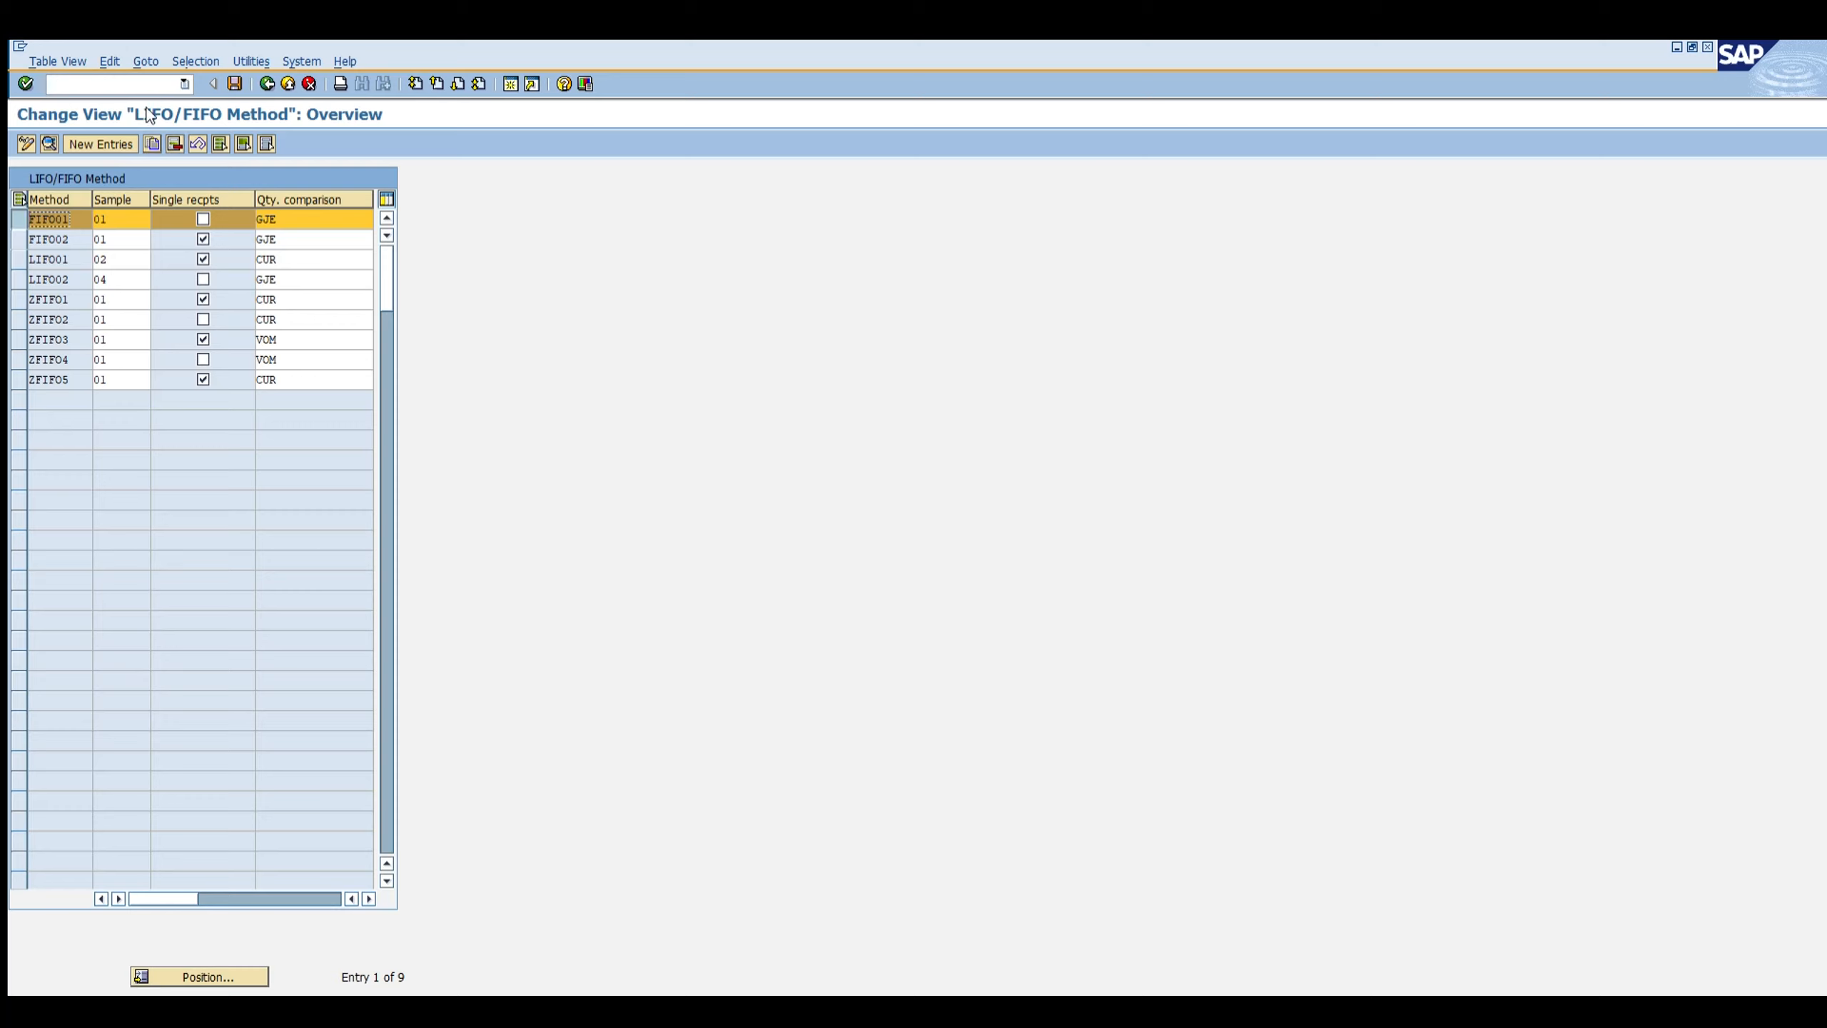
click(152, 142)
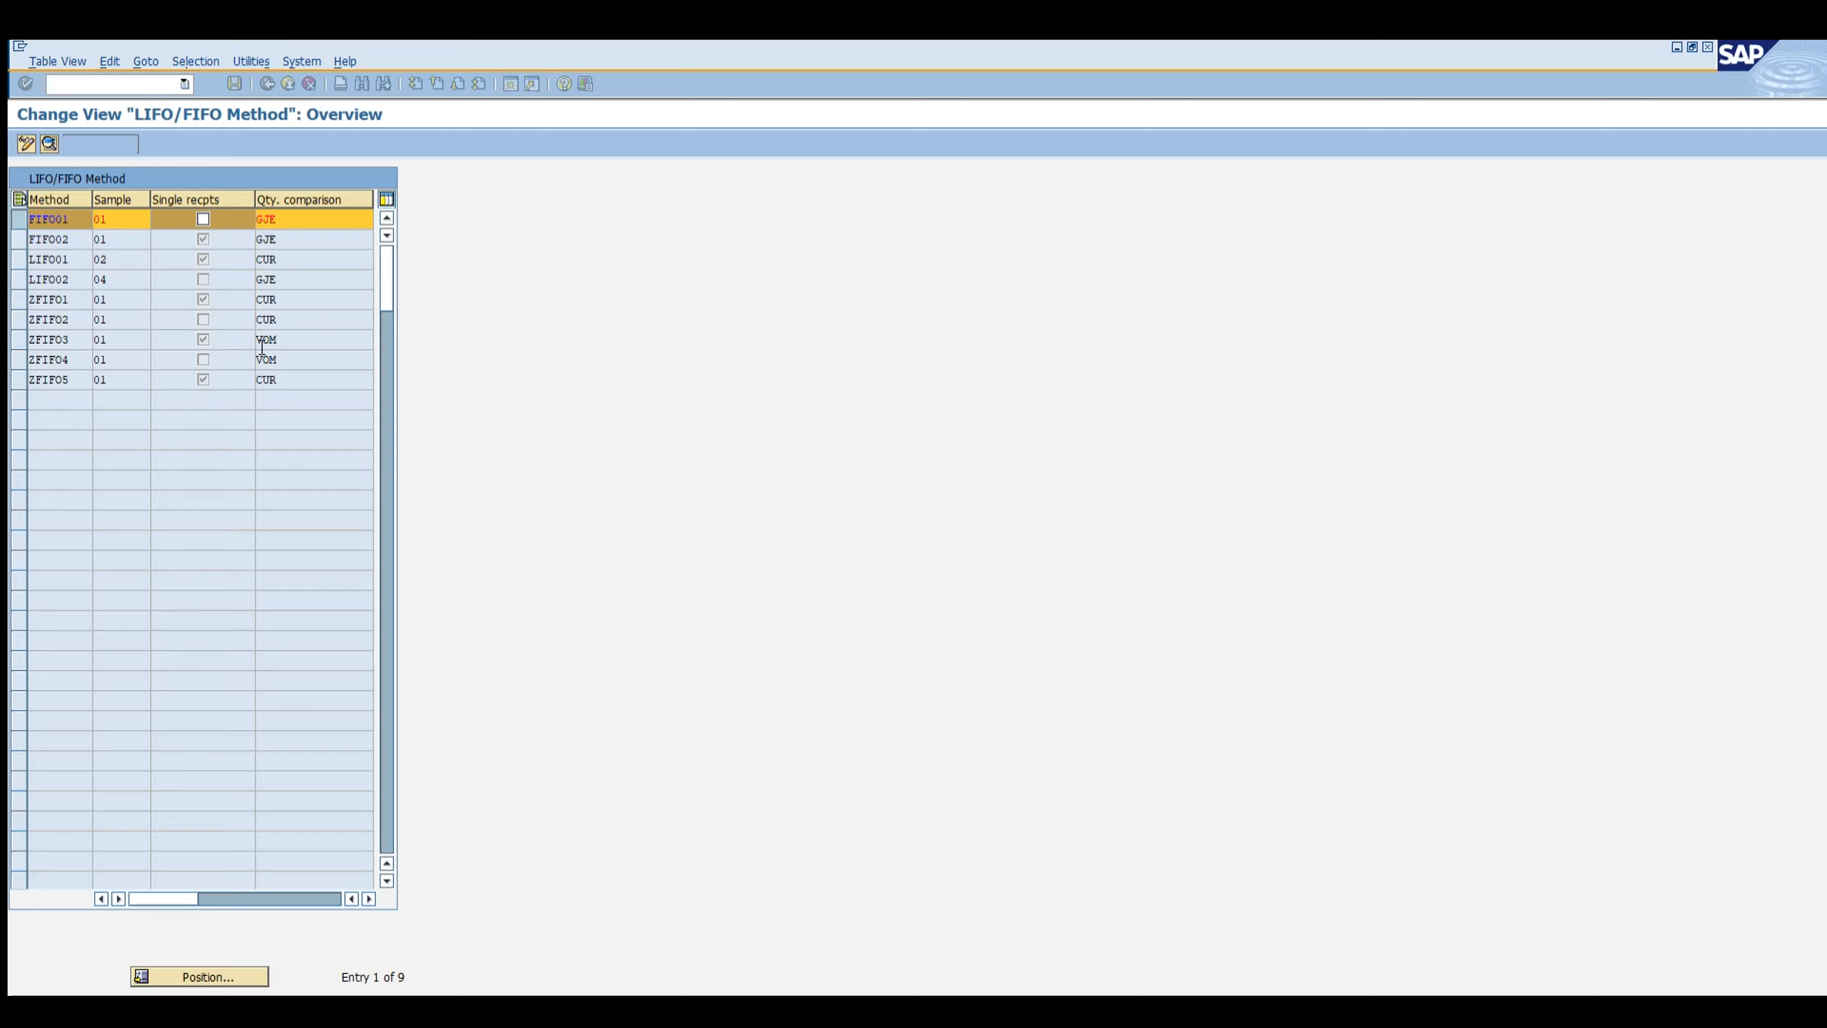
click(152, 145)
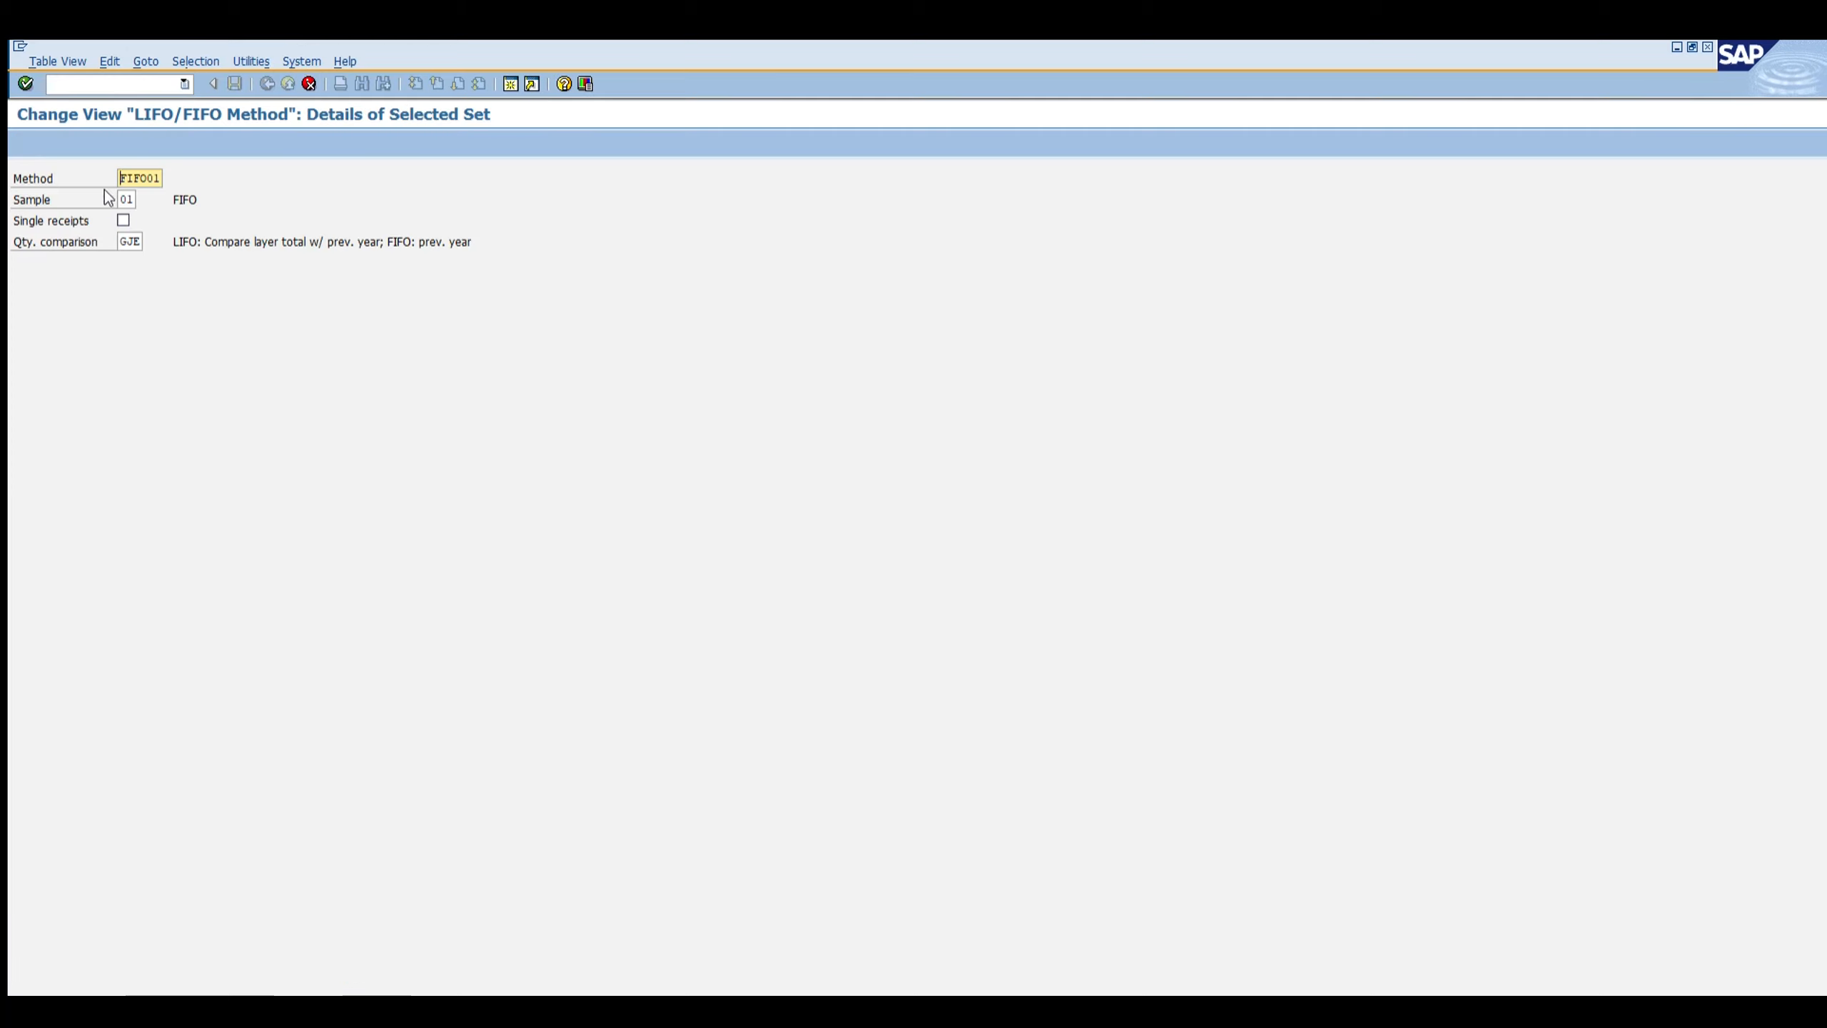
text(ZFIFO)
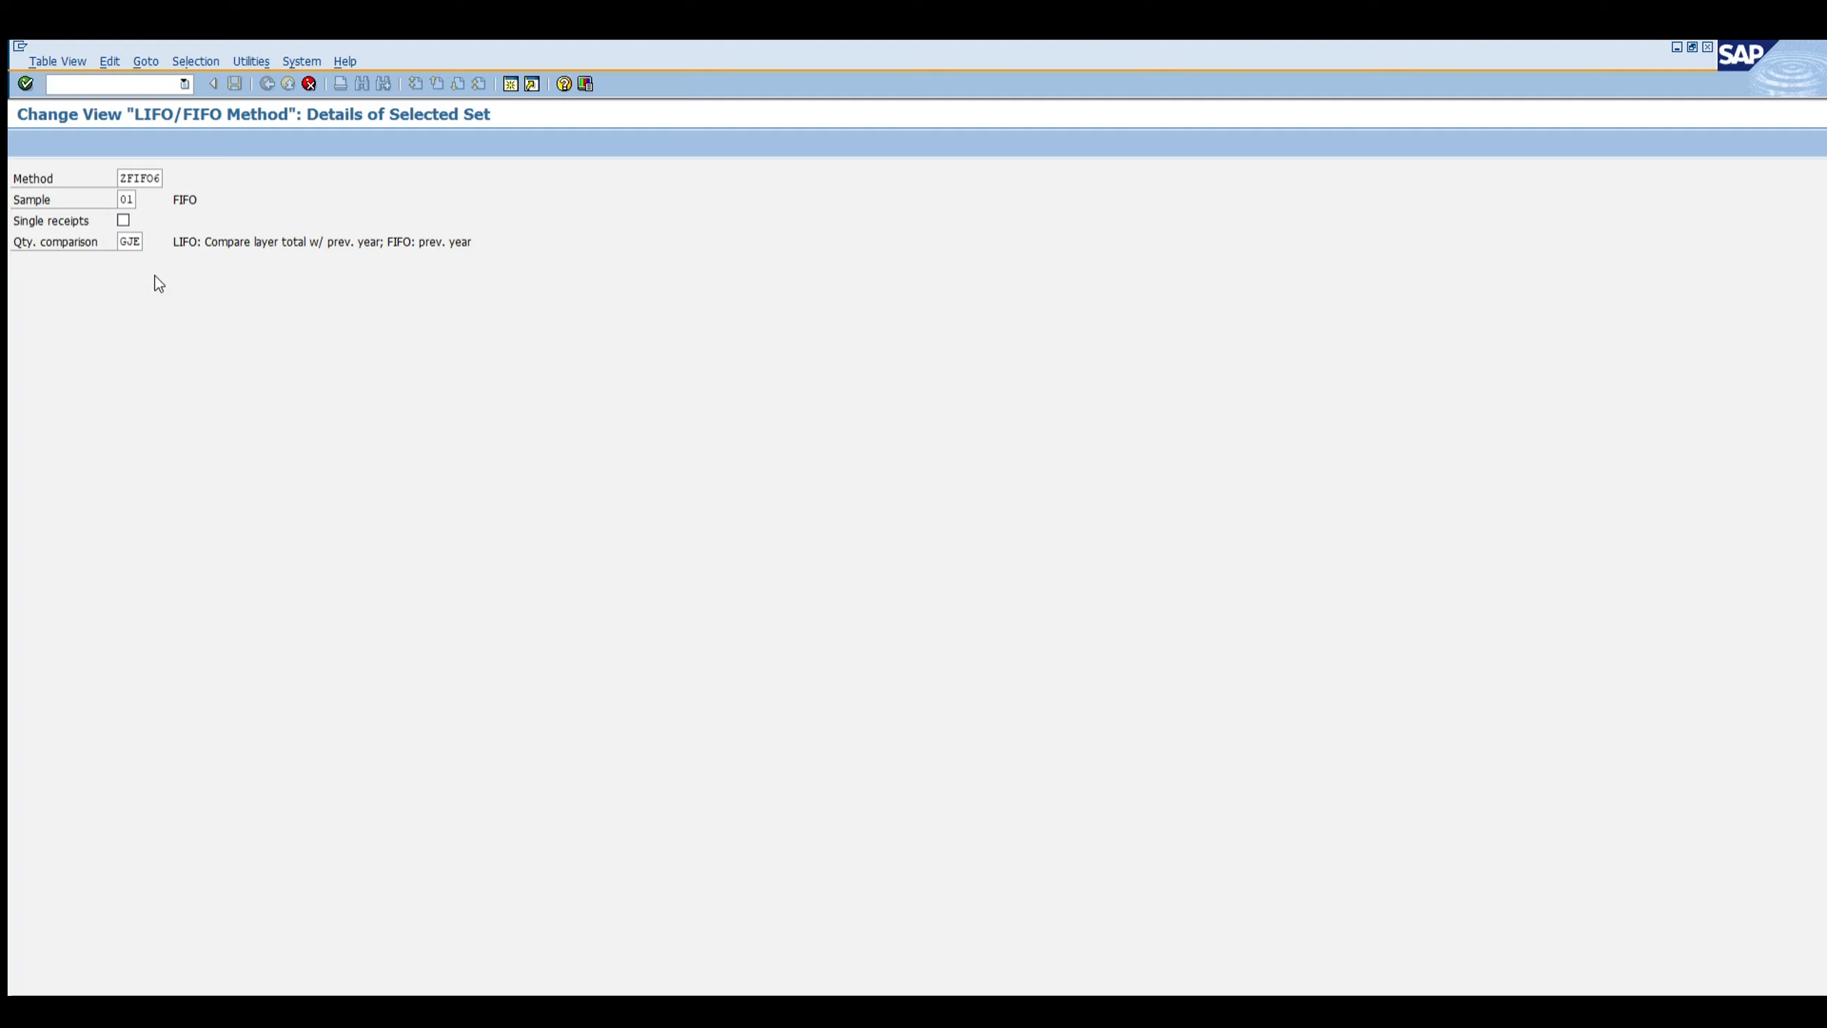
Step: Open the Sample field of the new ZFIFO6 method for editing
click(129, 199)
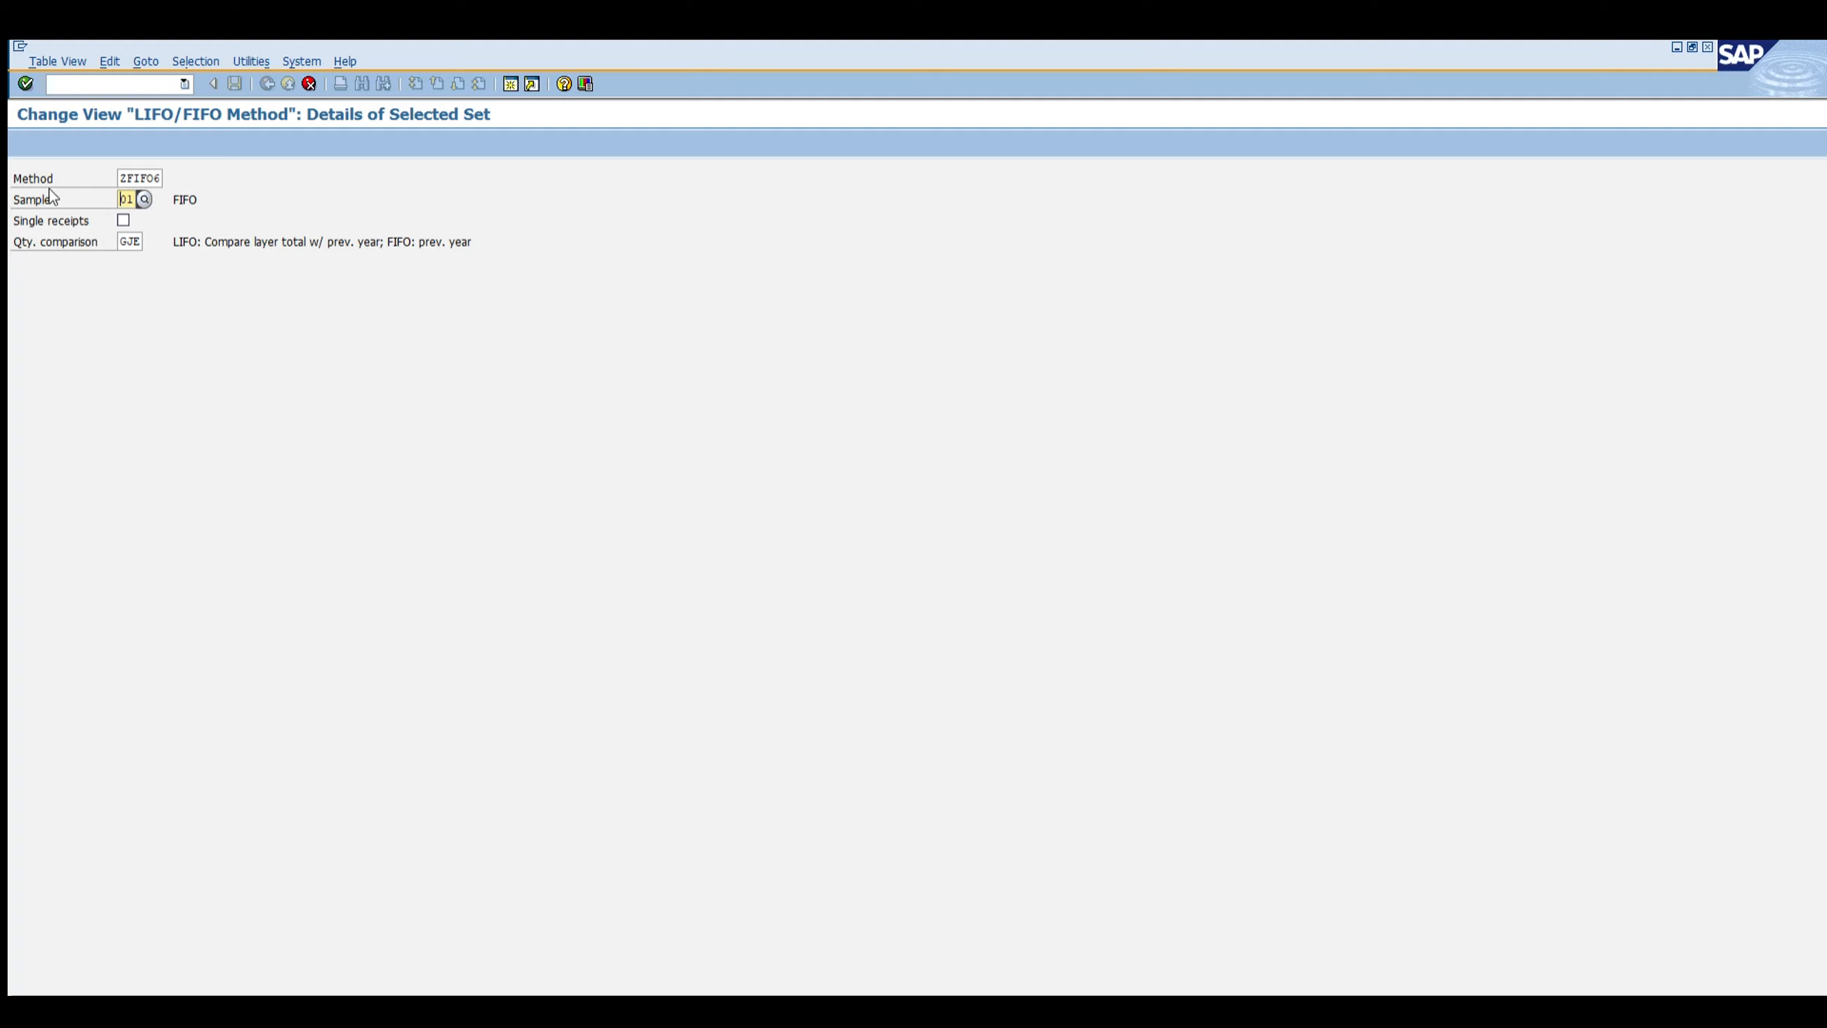
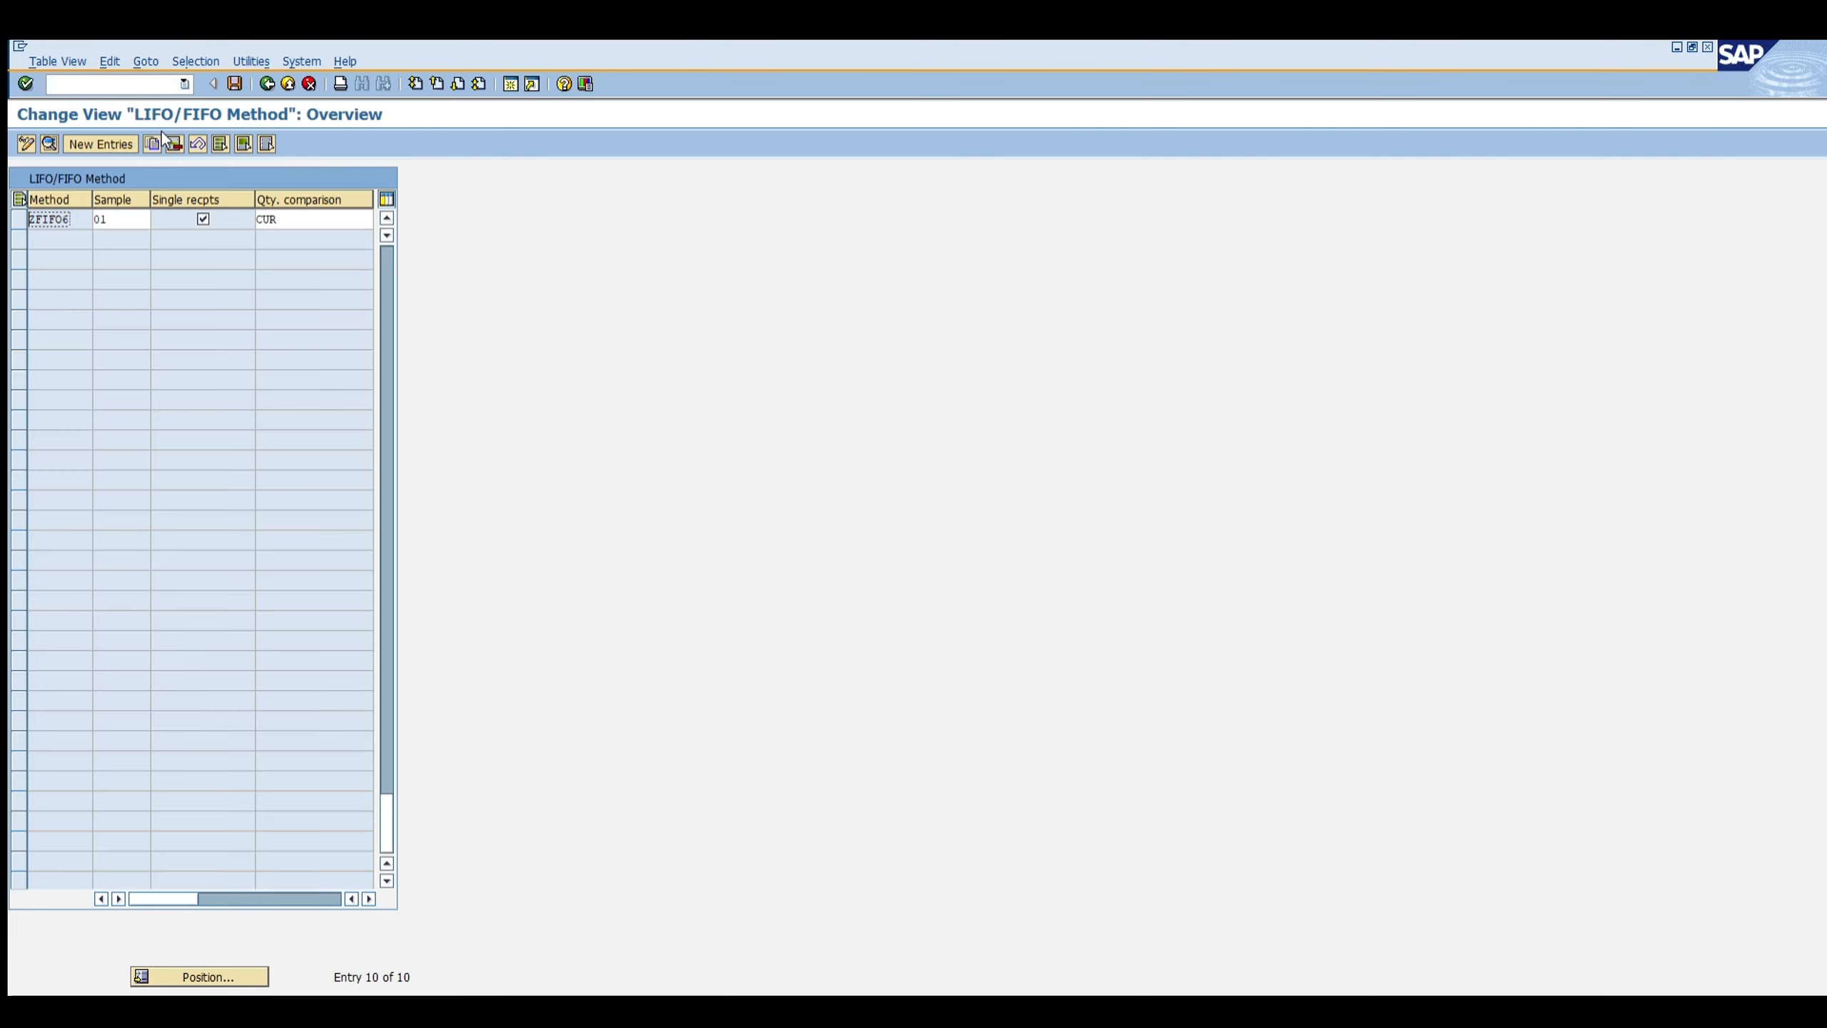
key(alt+Tab)
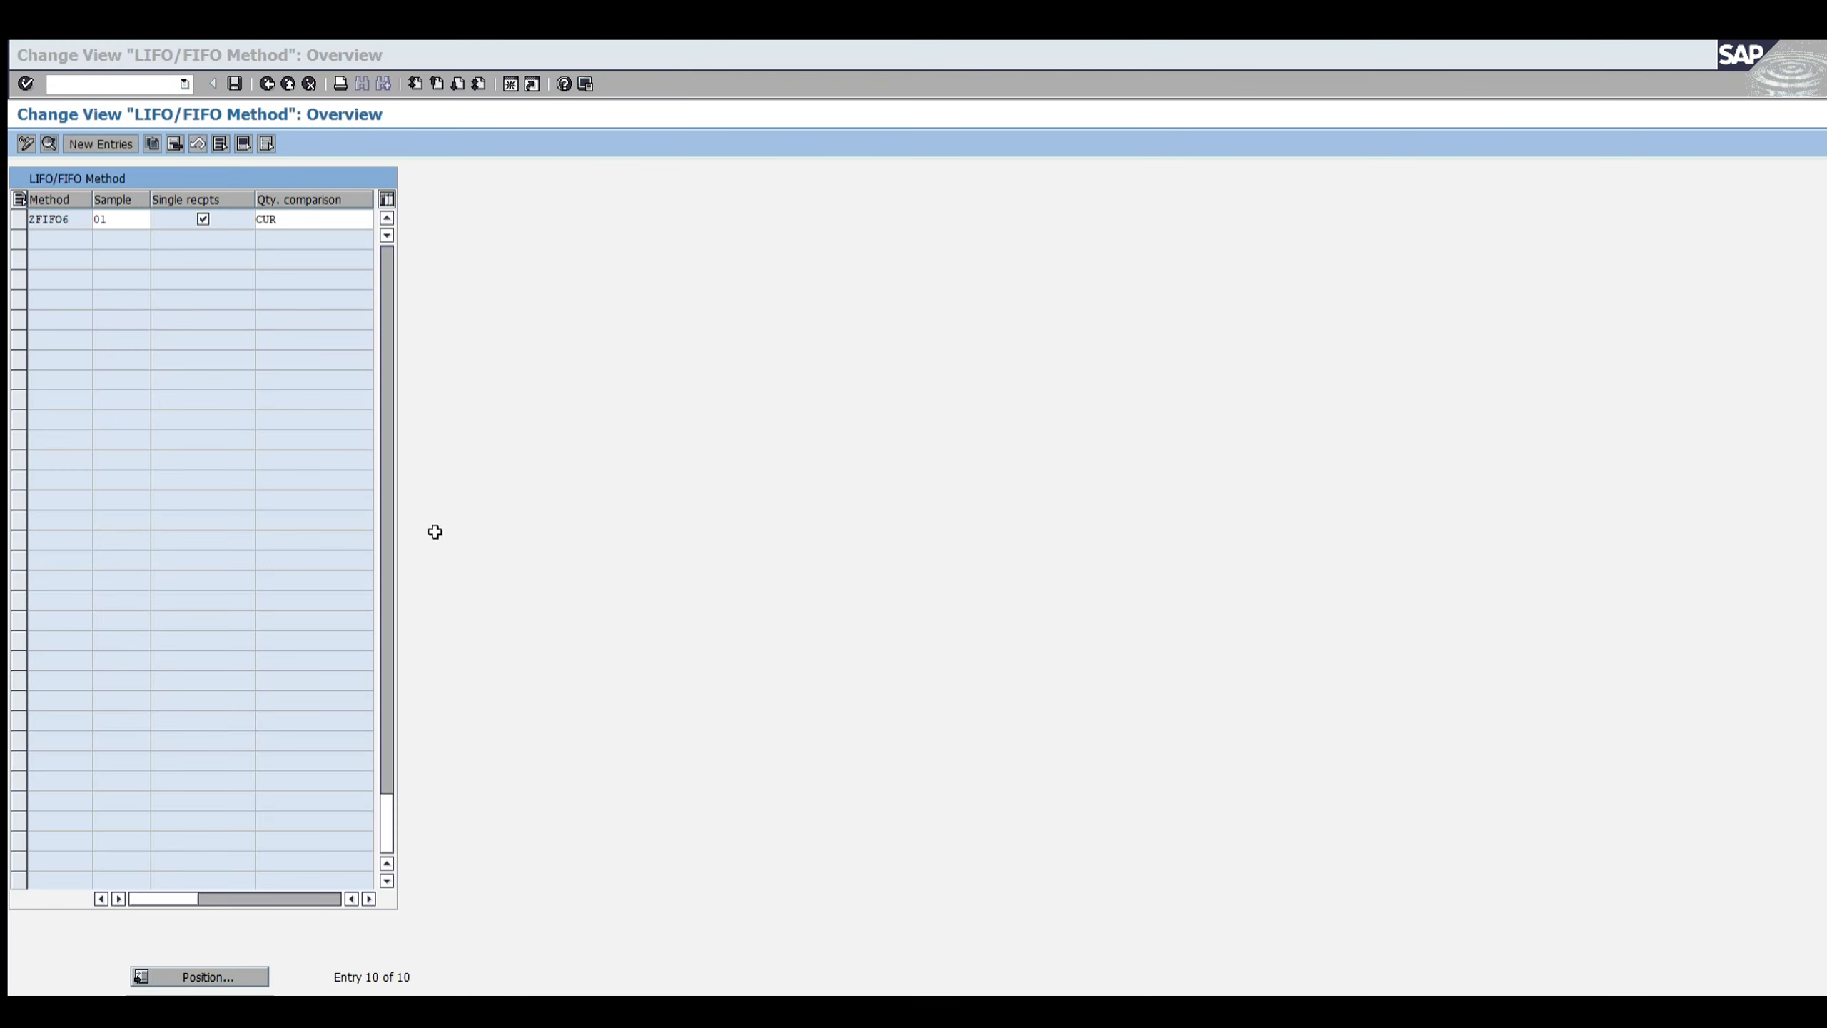
key(alt+Tab)
key(alt+Tab)
key(alt+Tab)
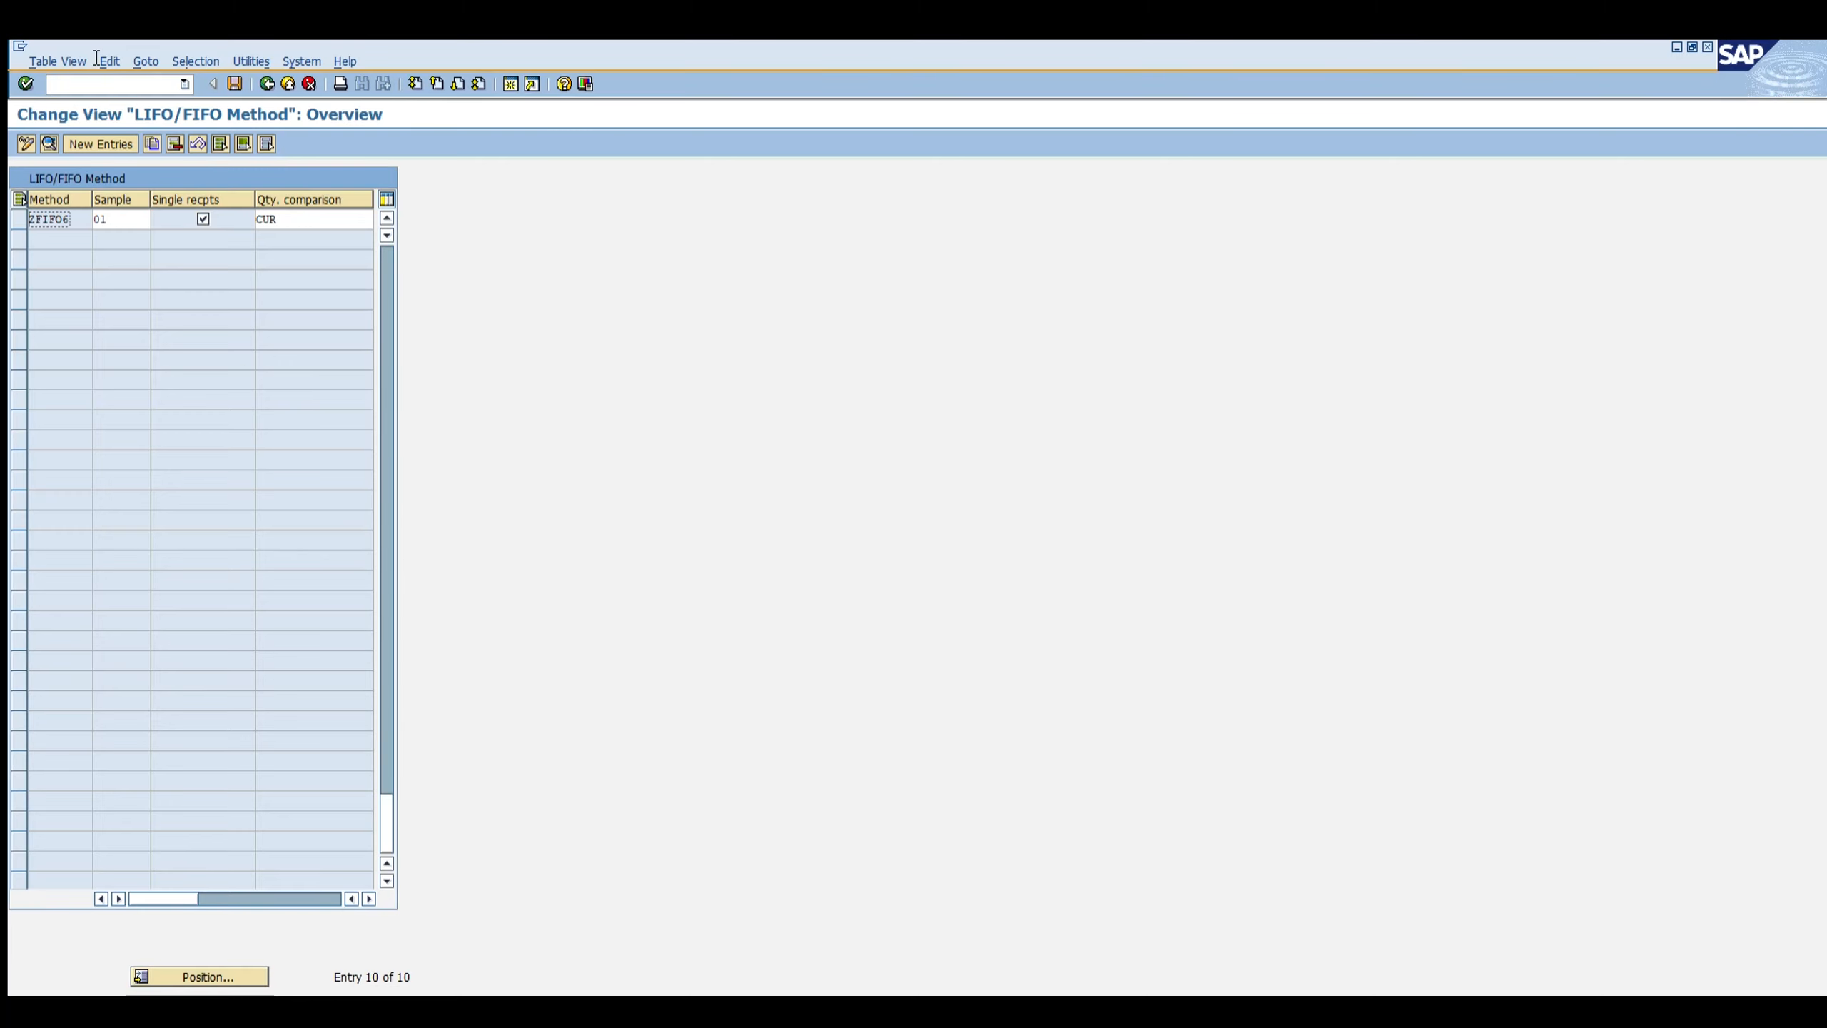
Step: Run transaction SPRO and open the SAP Reference IMG
click(98, 83)
text(/nspr)
key(Return)
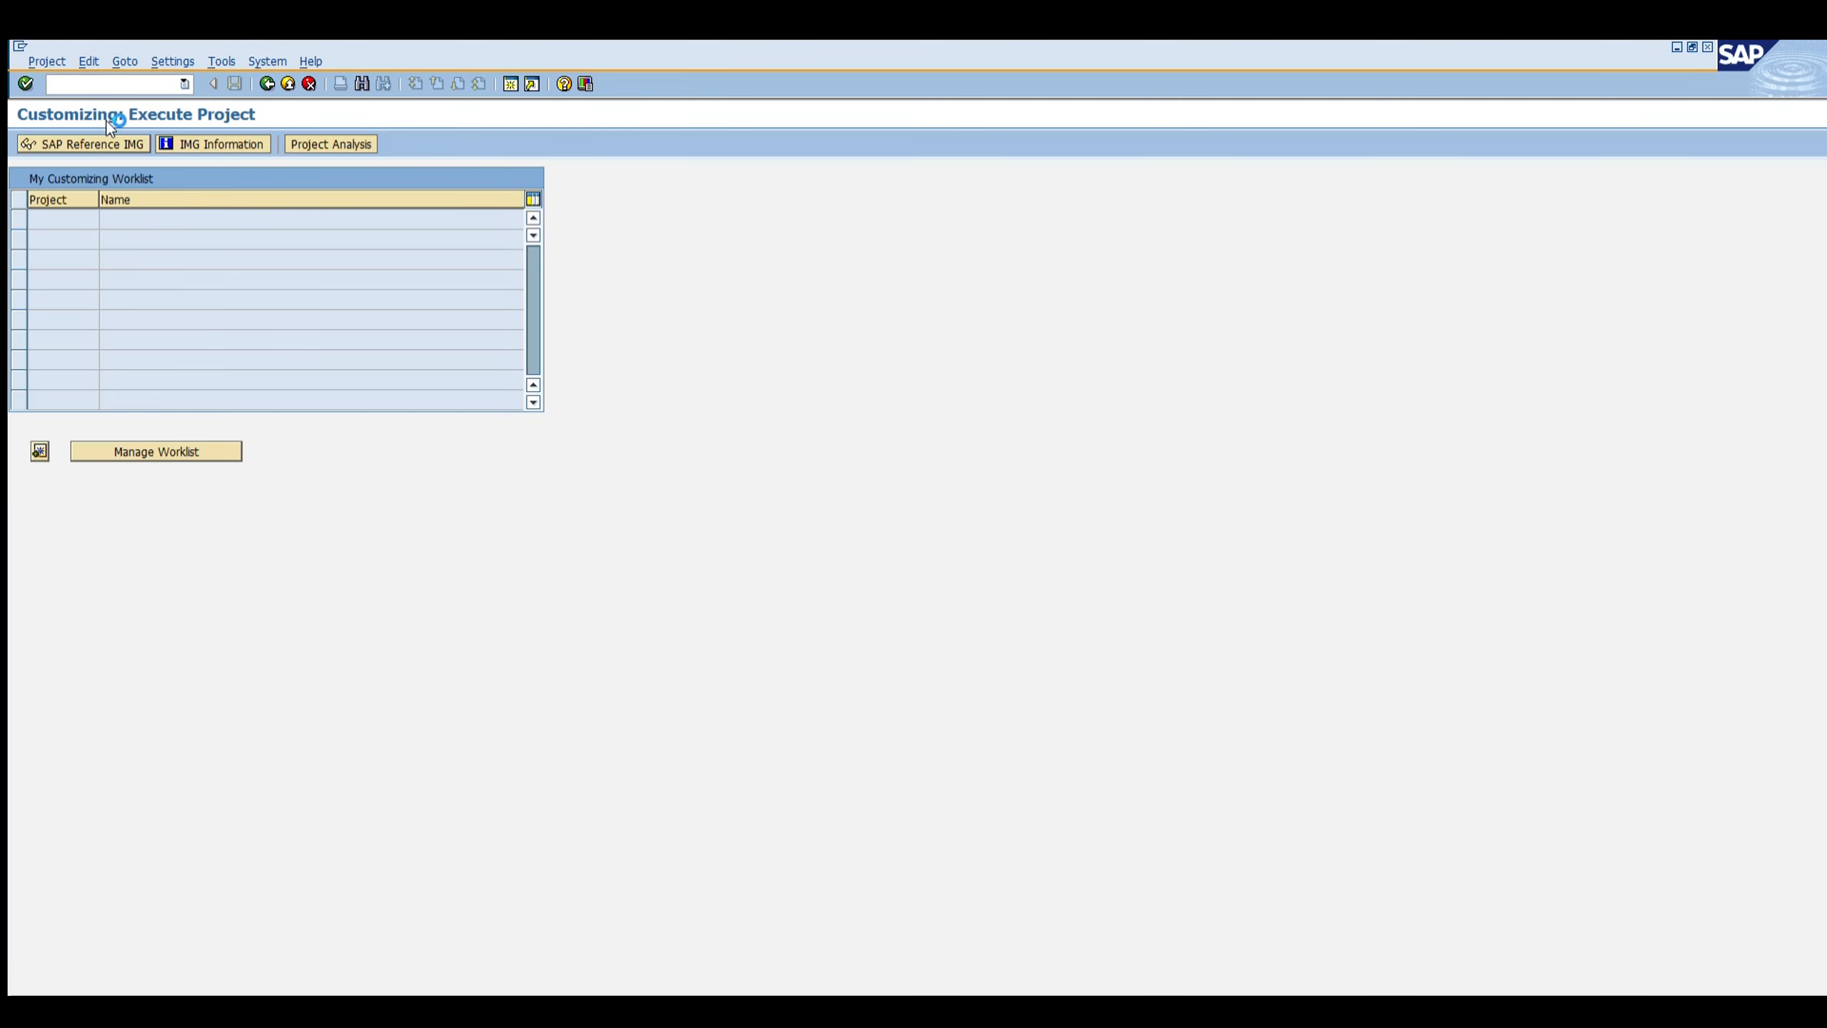
click(119, 144)
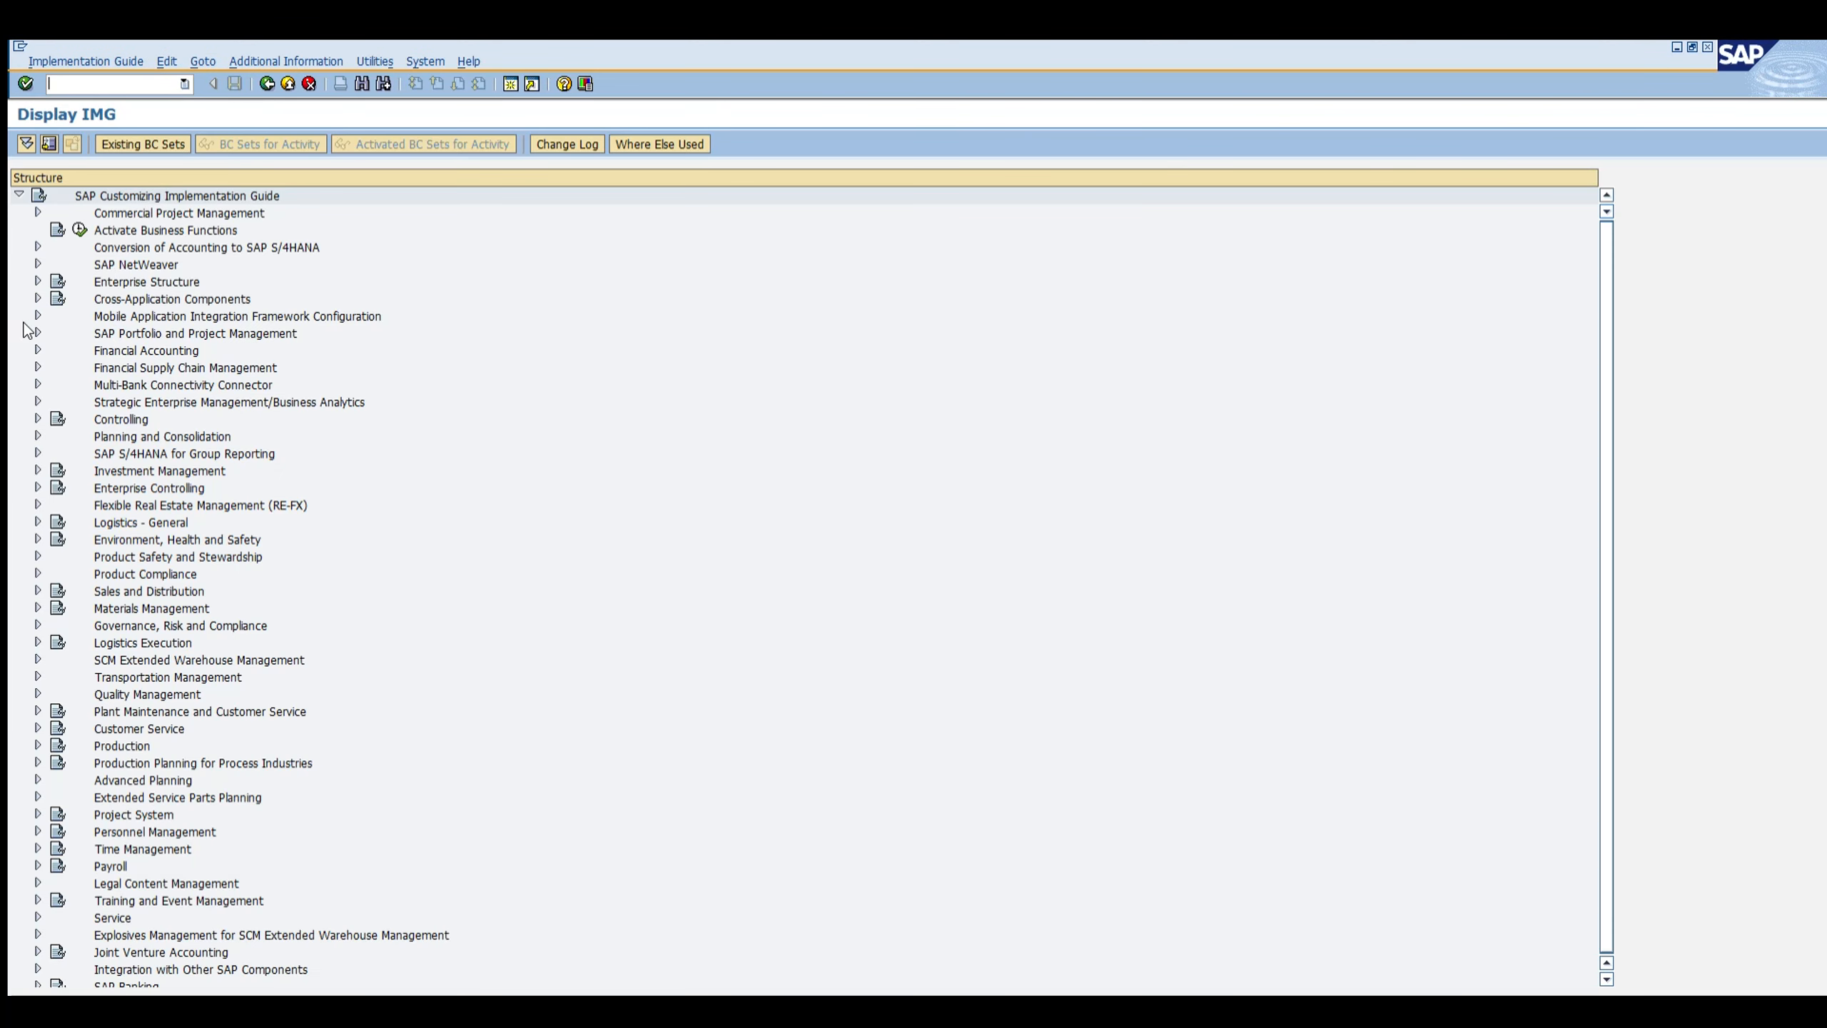
Step: Navigate through Materials Management, Valuation and Account Assignment, Balance Sheet Valuation Procedures and LIFO/FIFO Methods to open Configure FIFO Valuation Areas
click(38, 349)
click(38, 607)
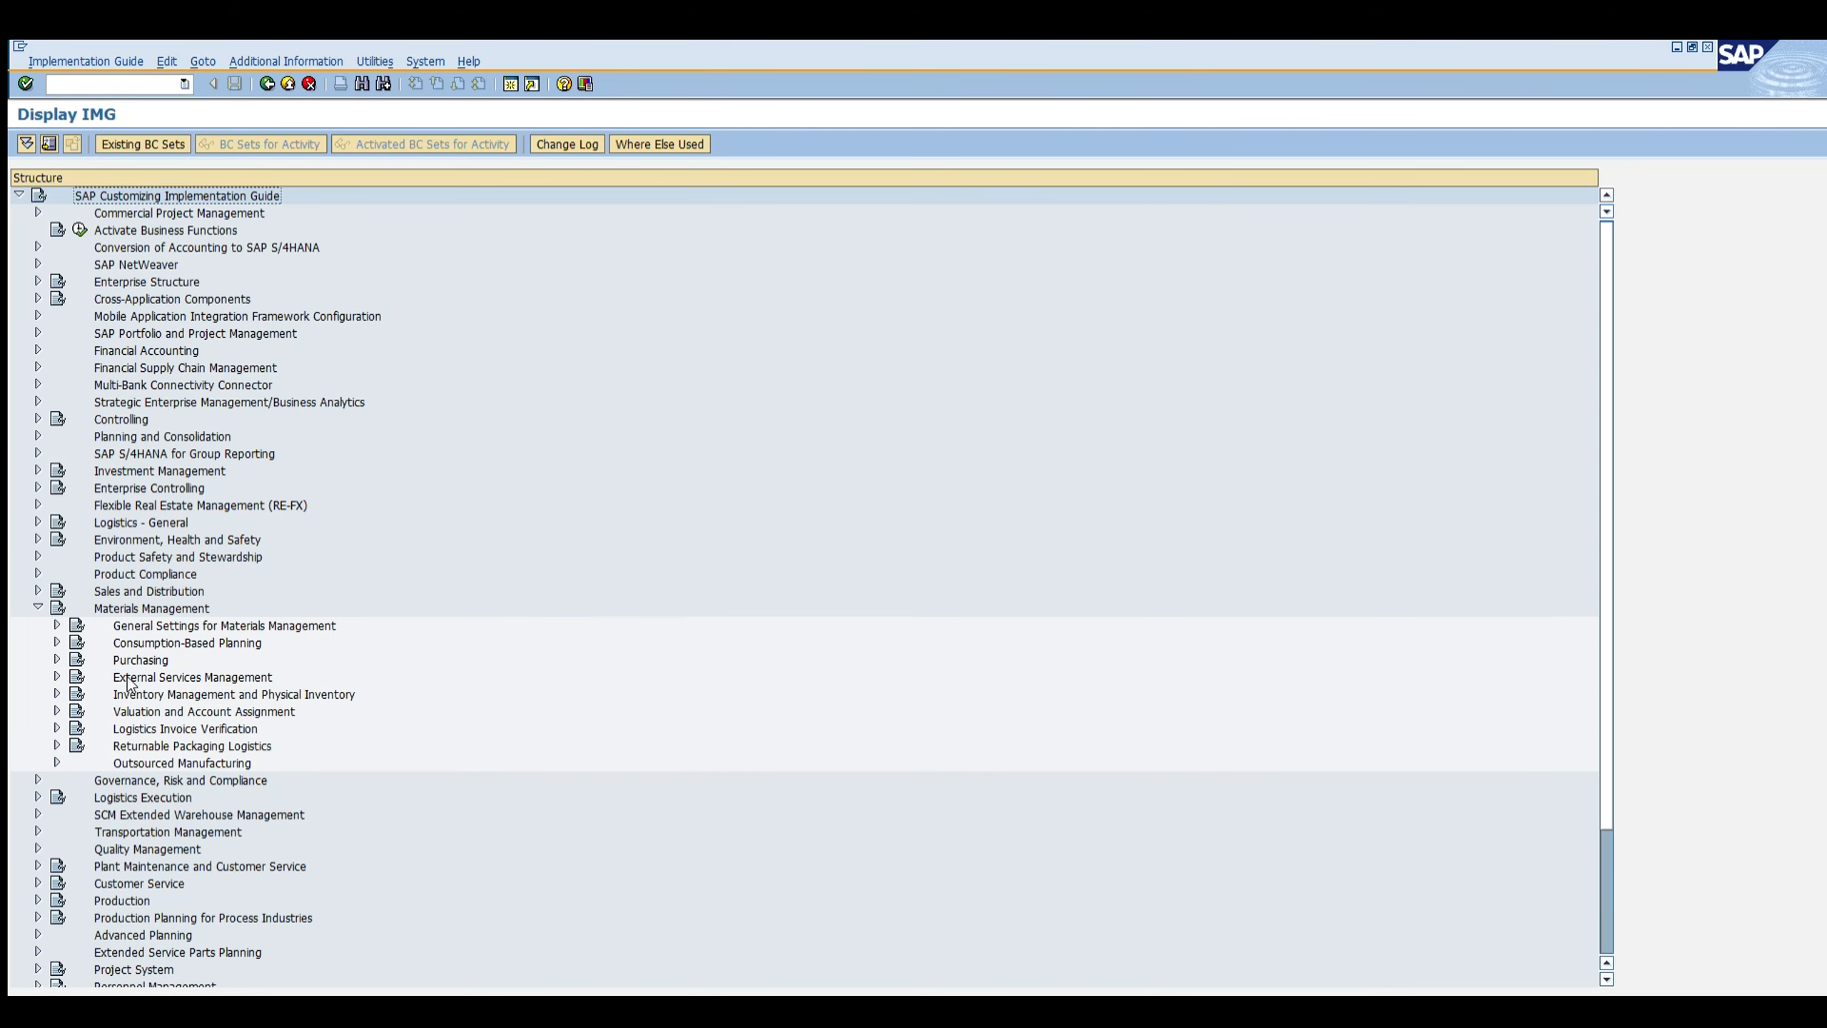
click(129, 710)
click(57, 711)
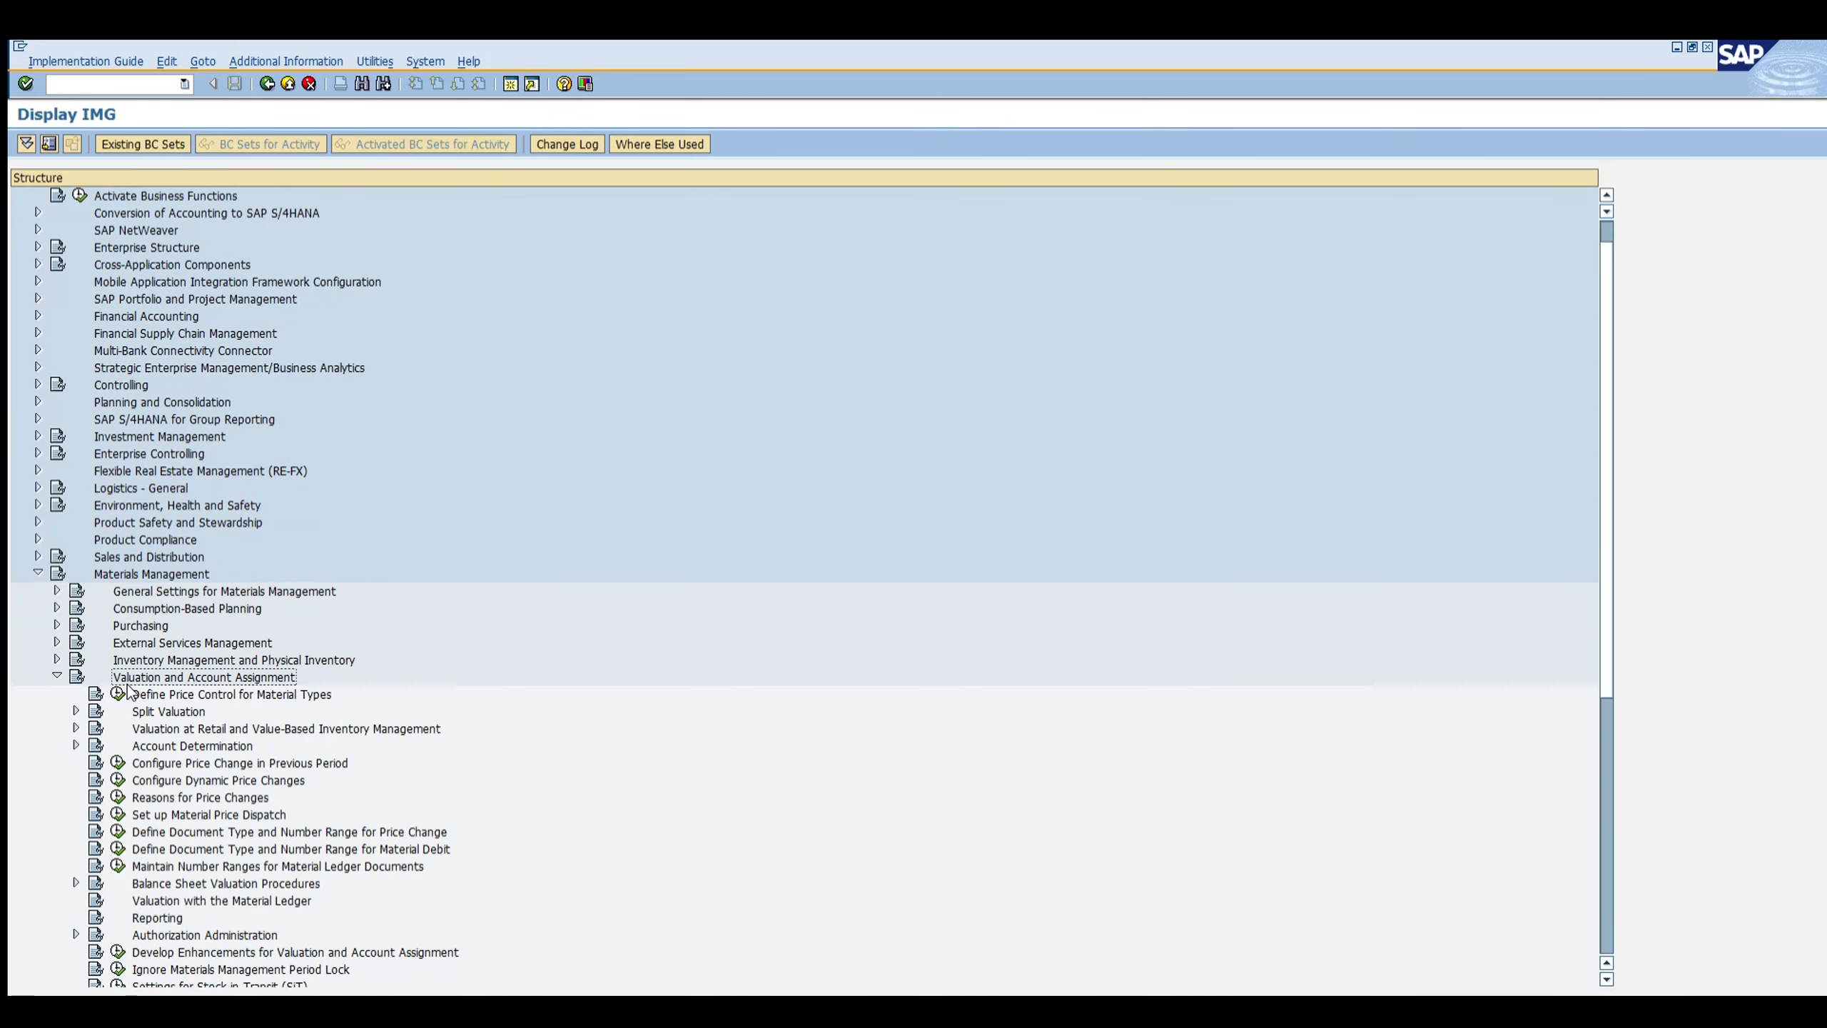
scroll(184, 827, down, 1)
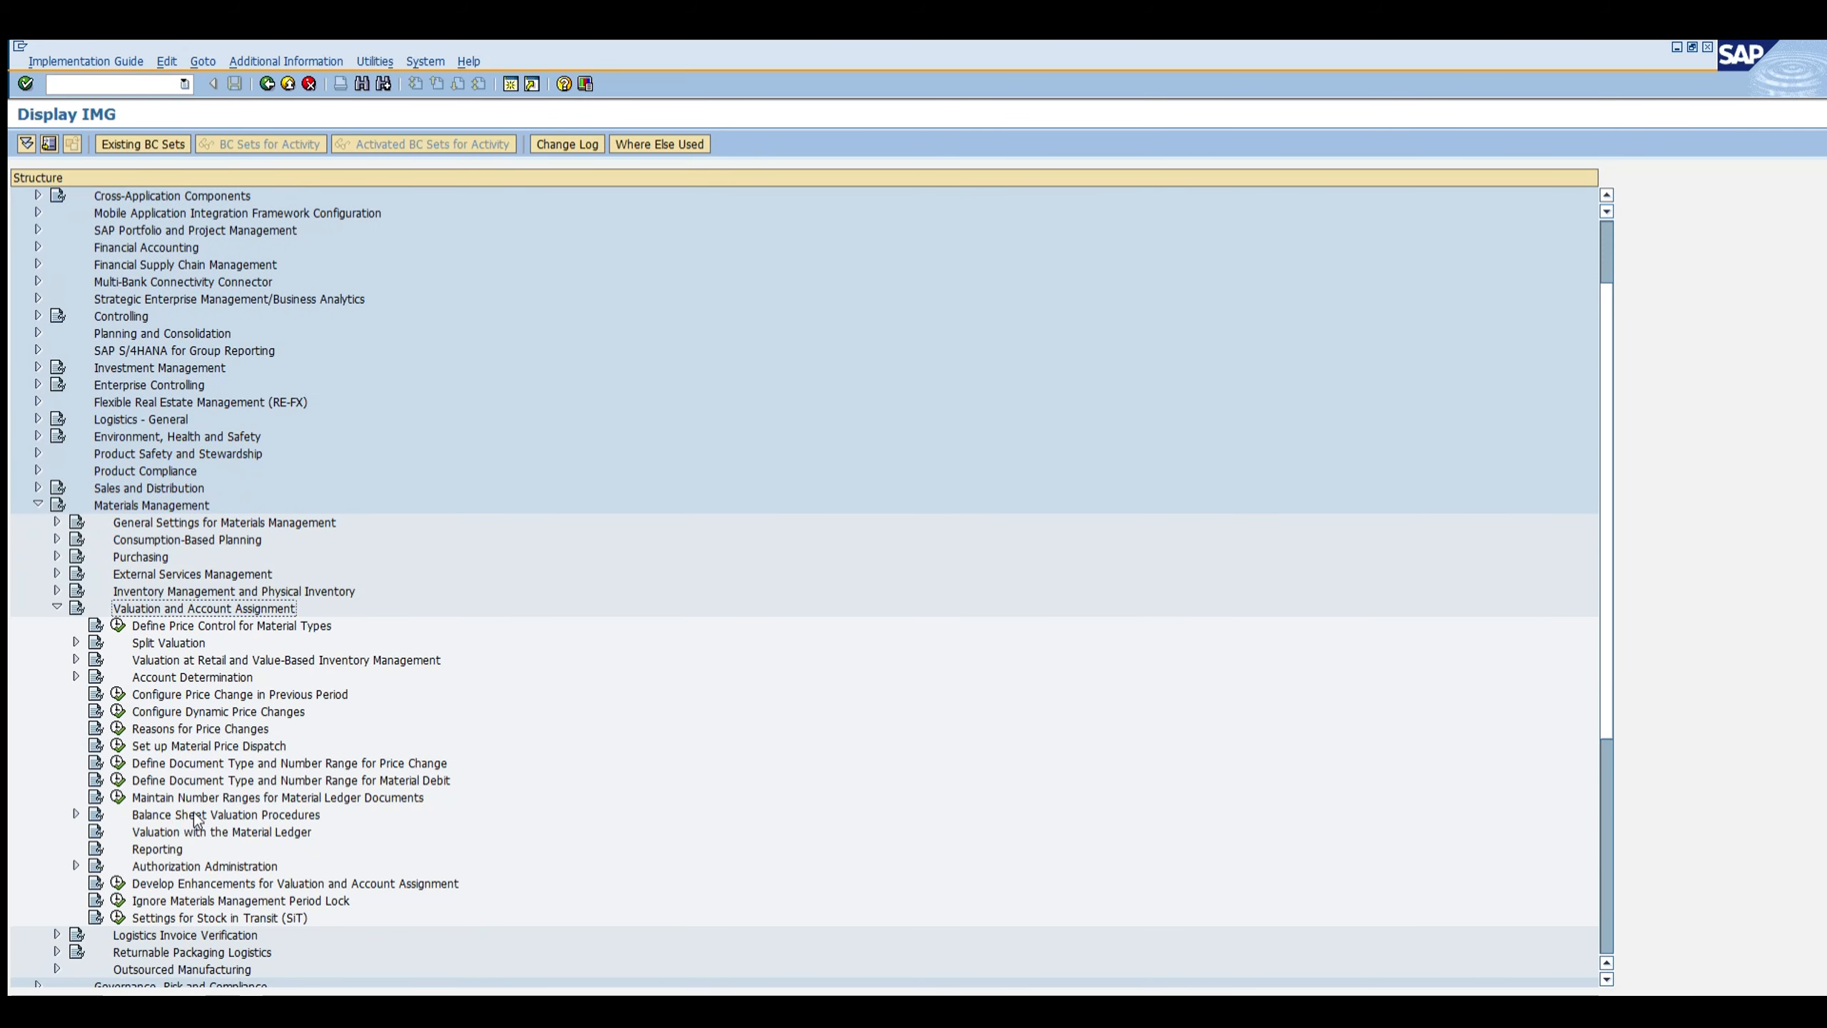
click(198, 832)
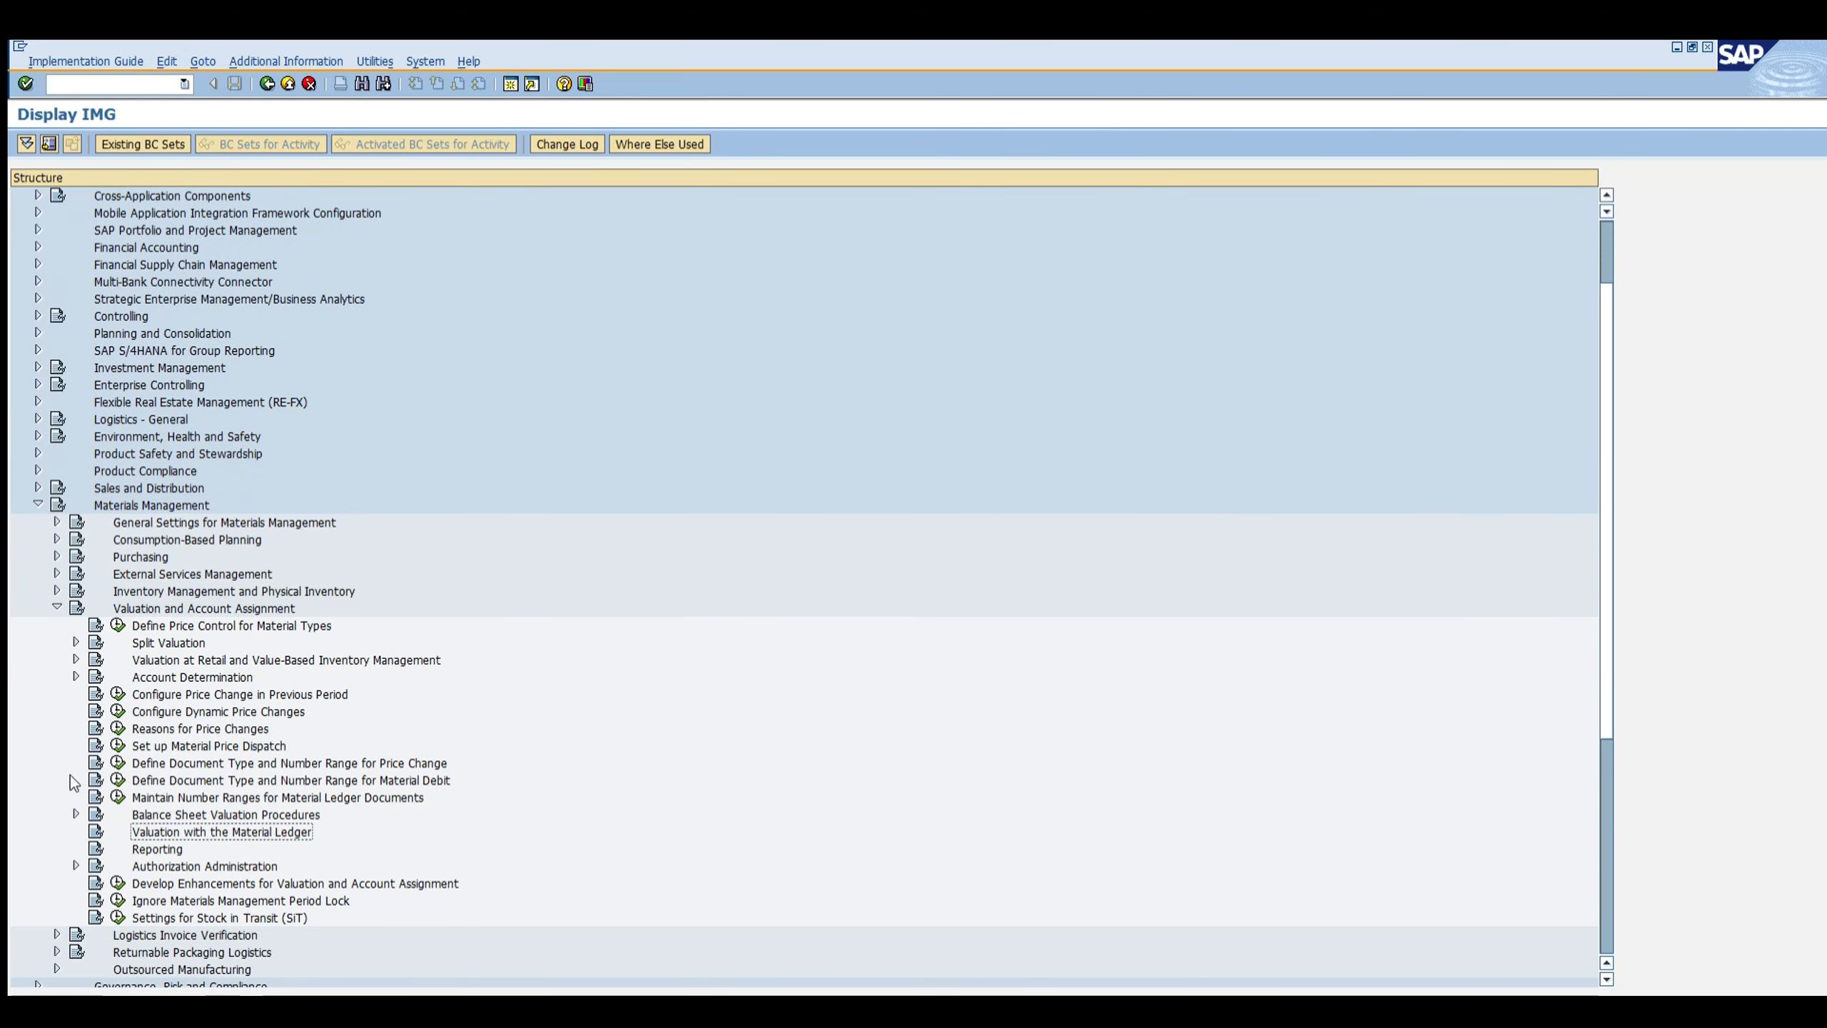
click(76, 814)
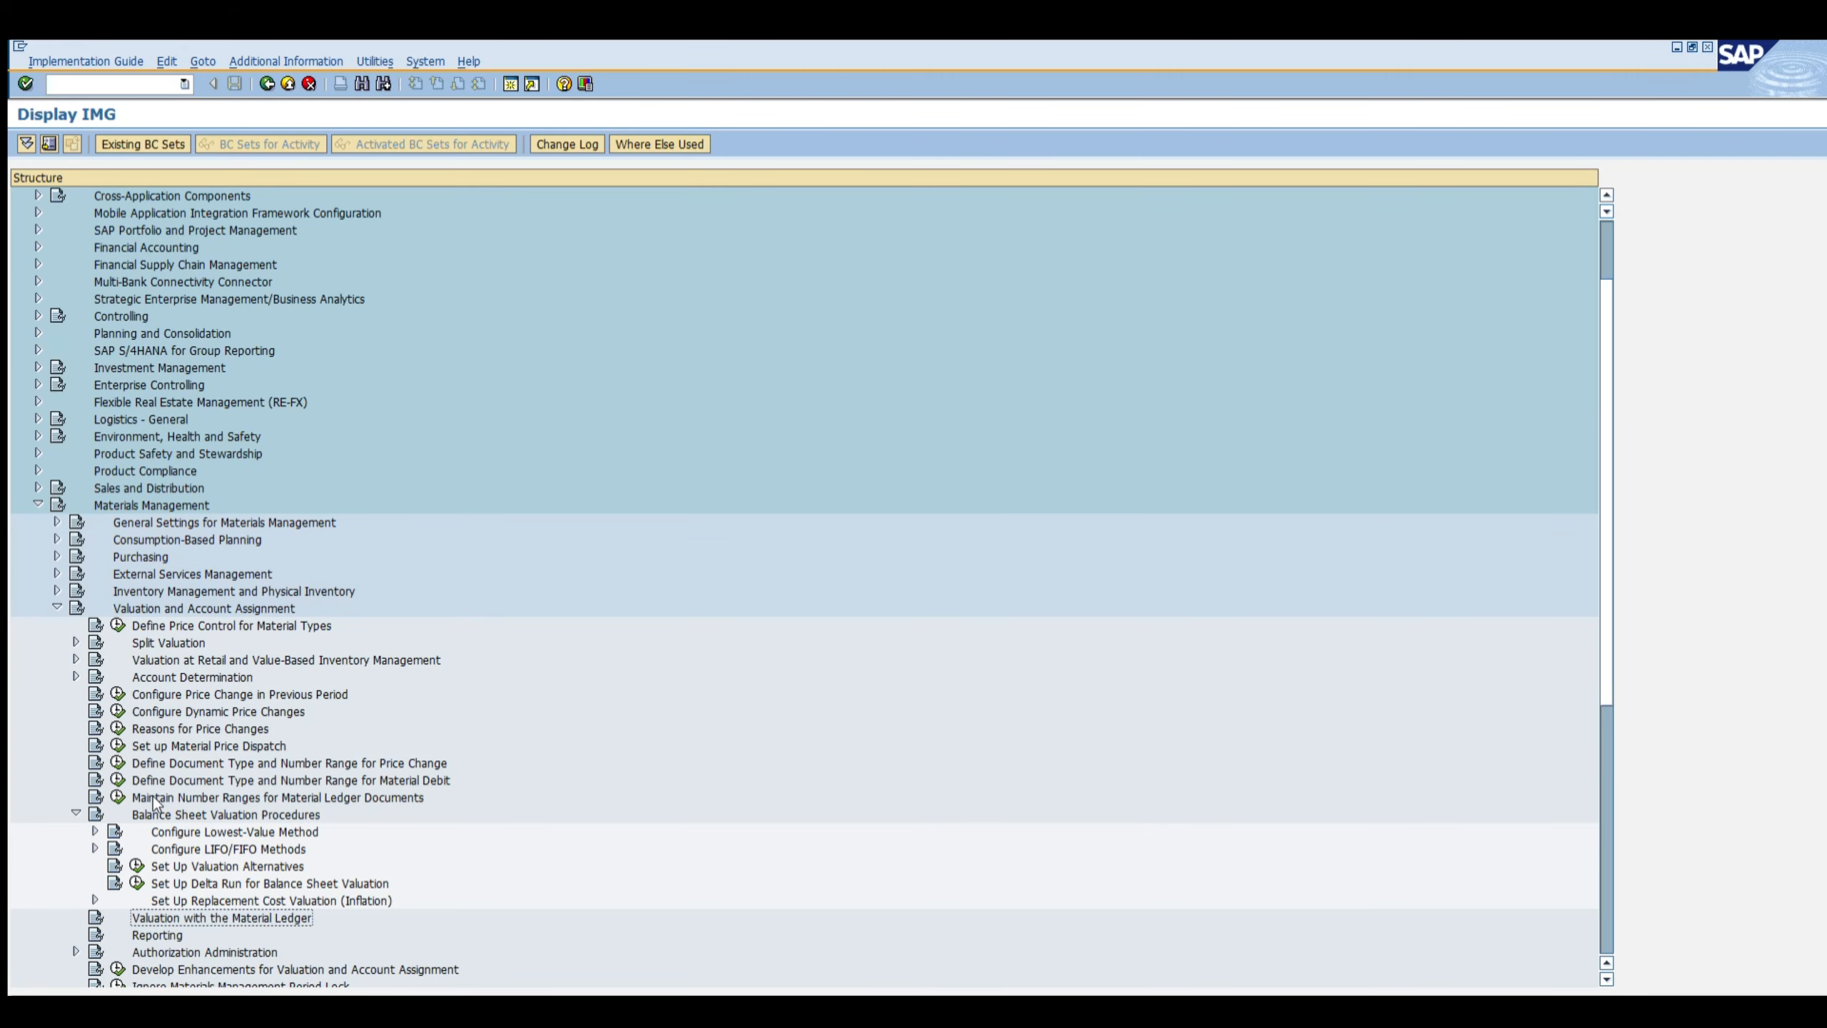
click(164, 847)
click(241, 865)
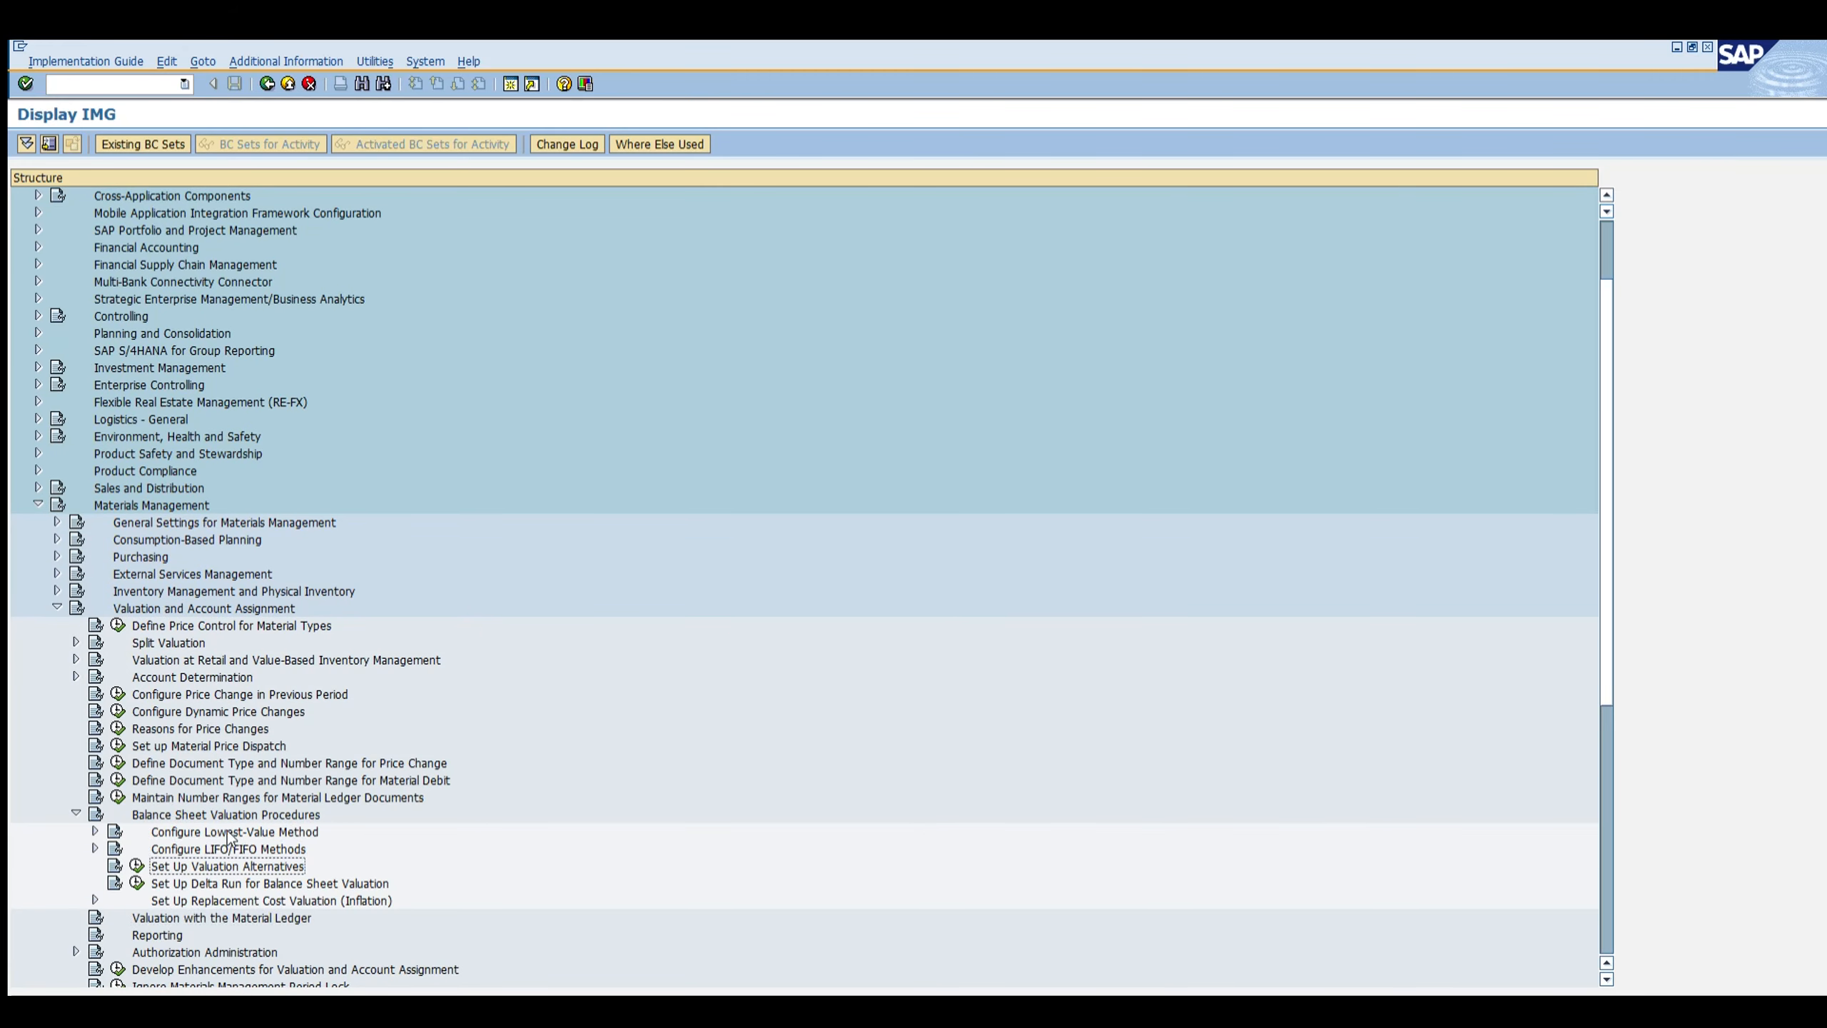
click(94, 848)
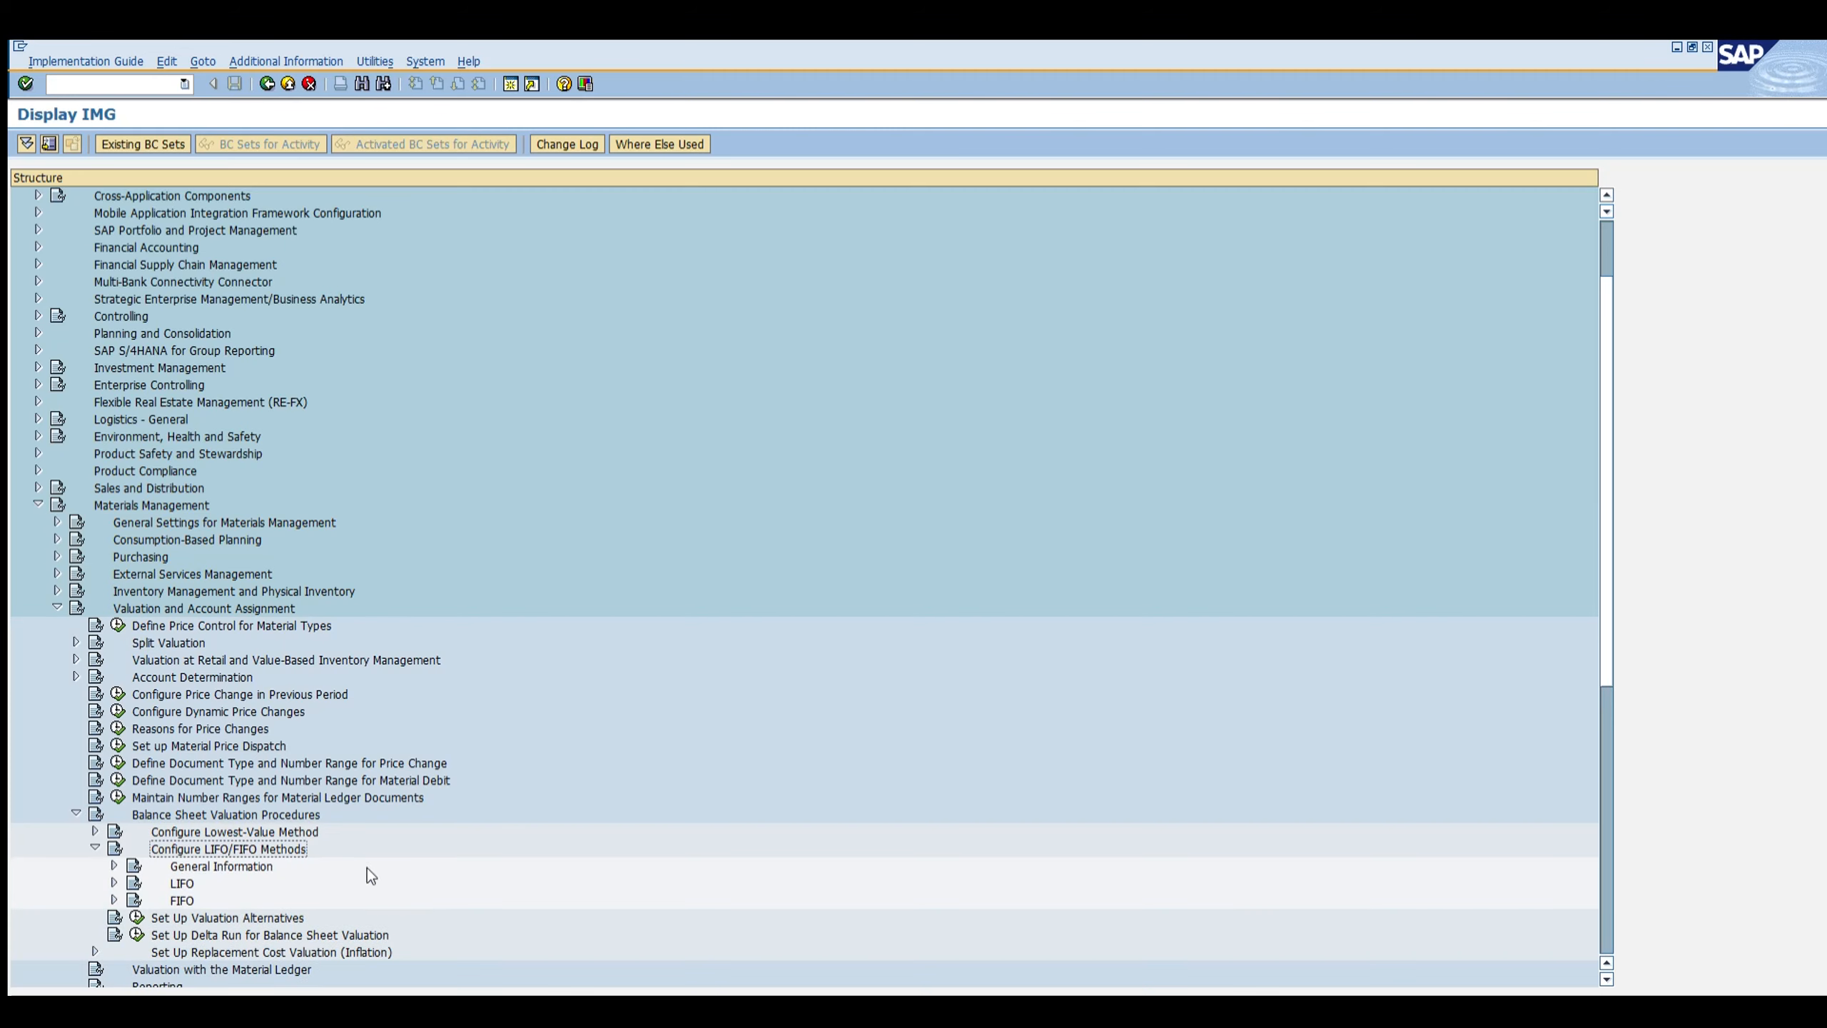
click(113, 899)
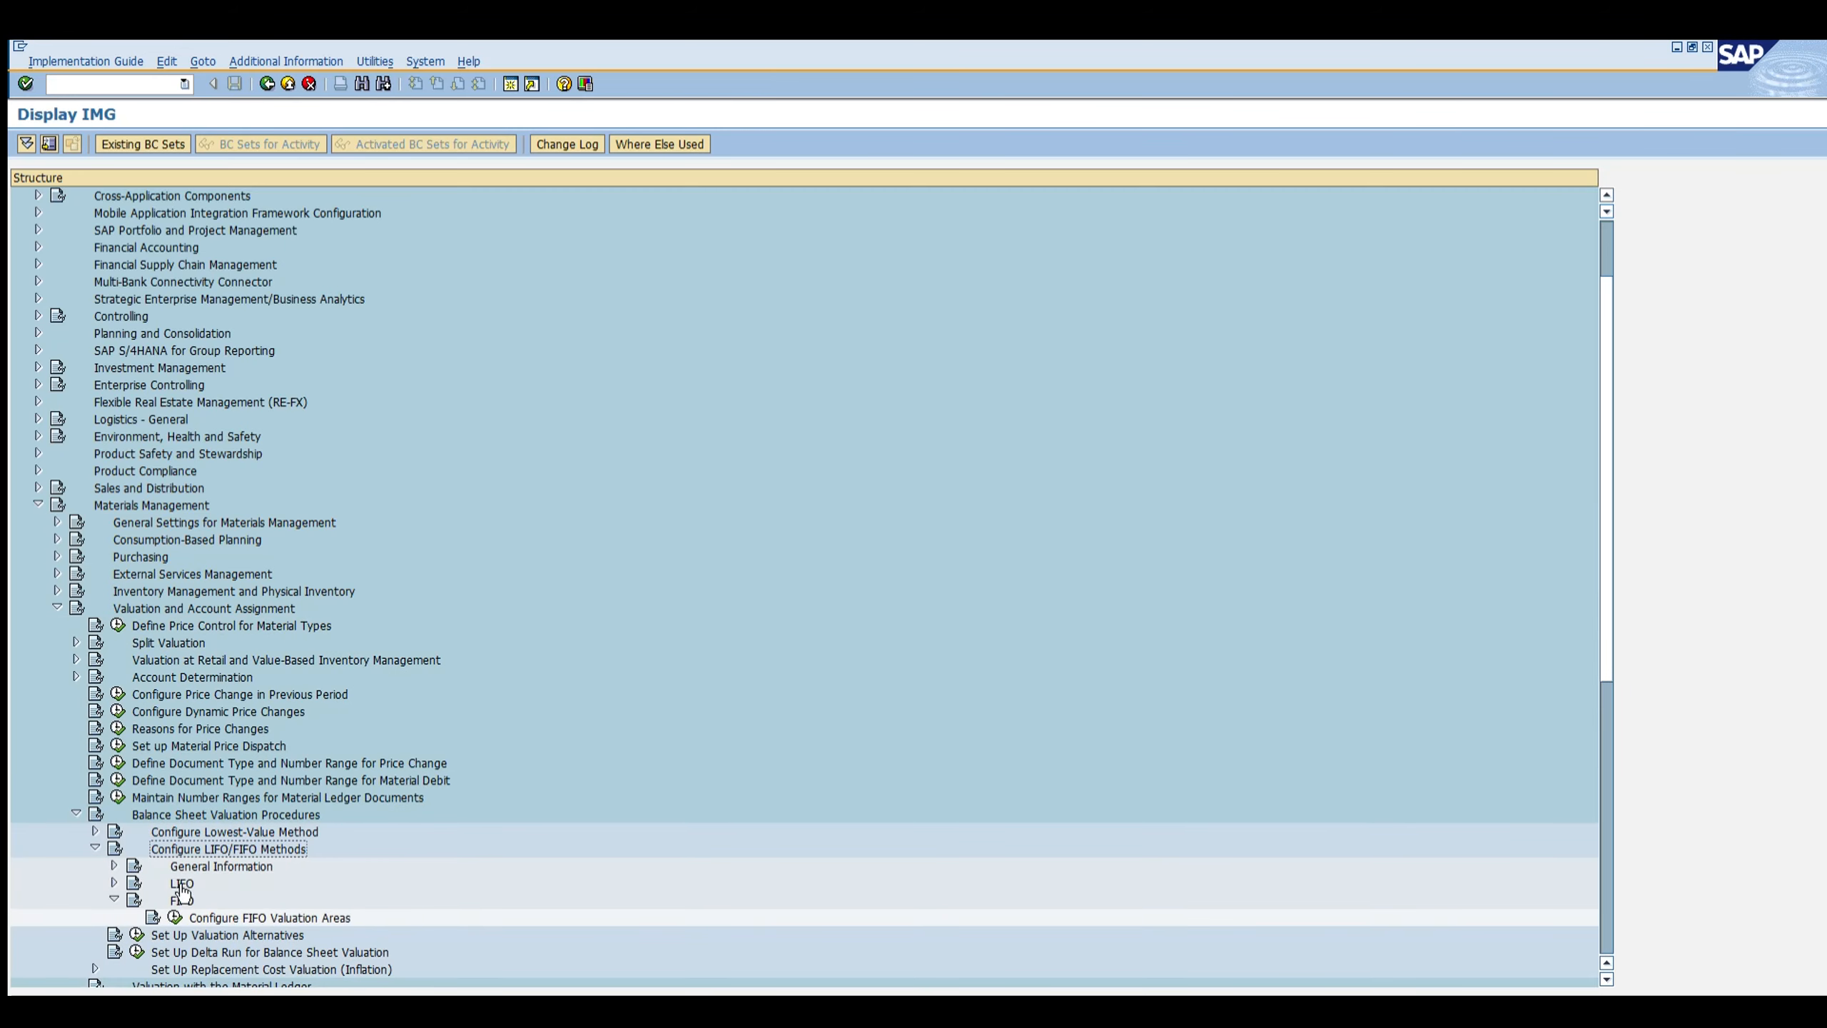
click(174, 917)
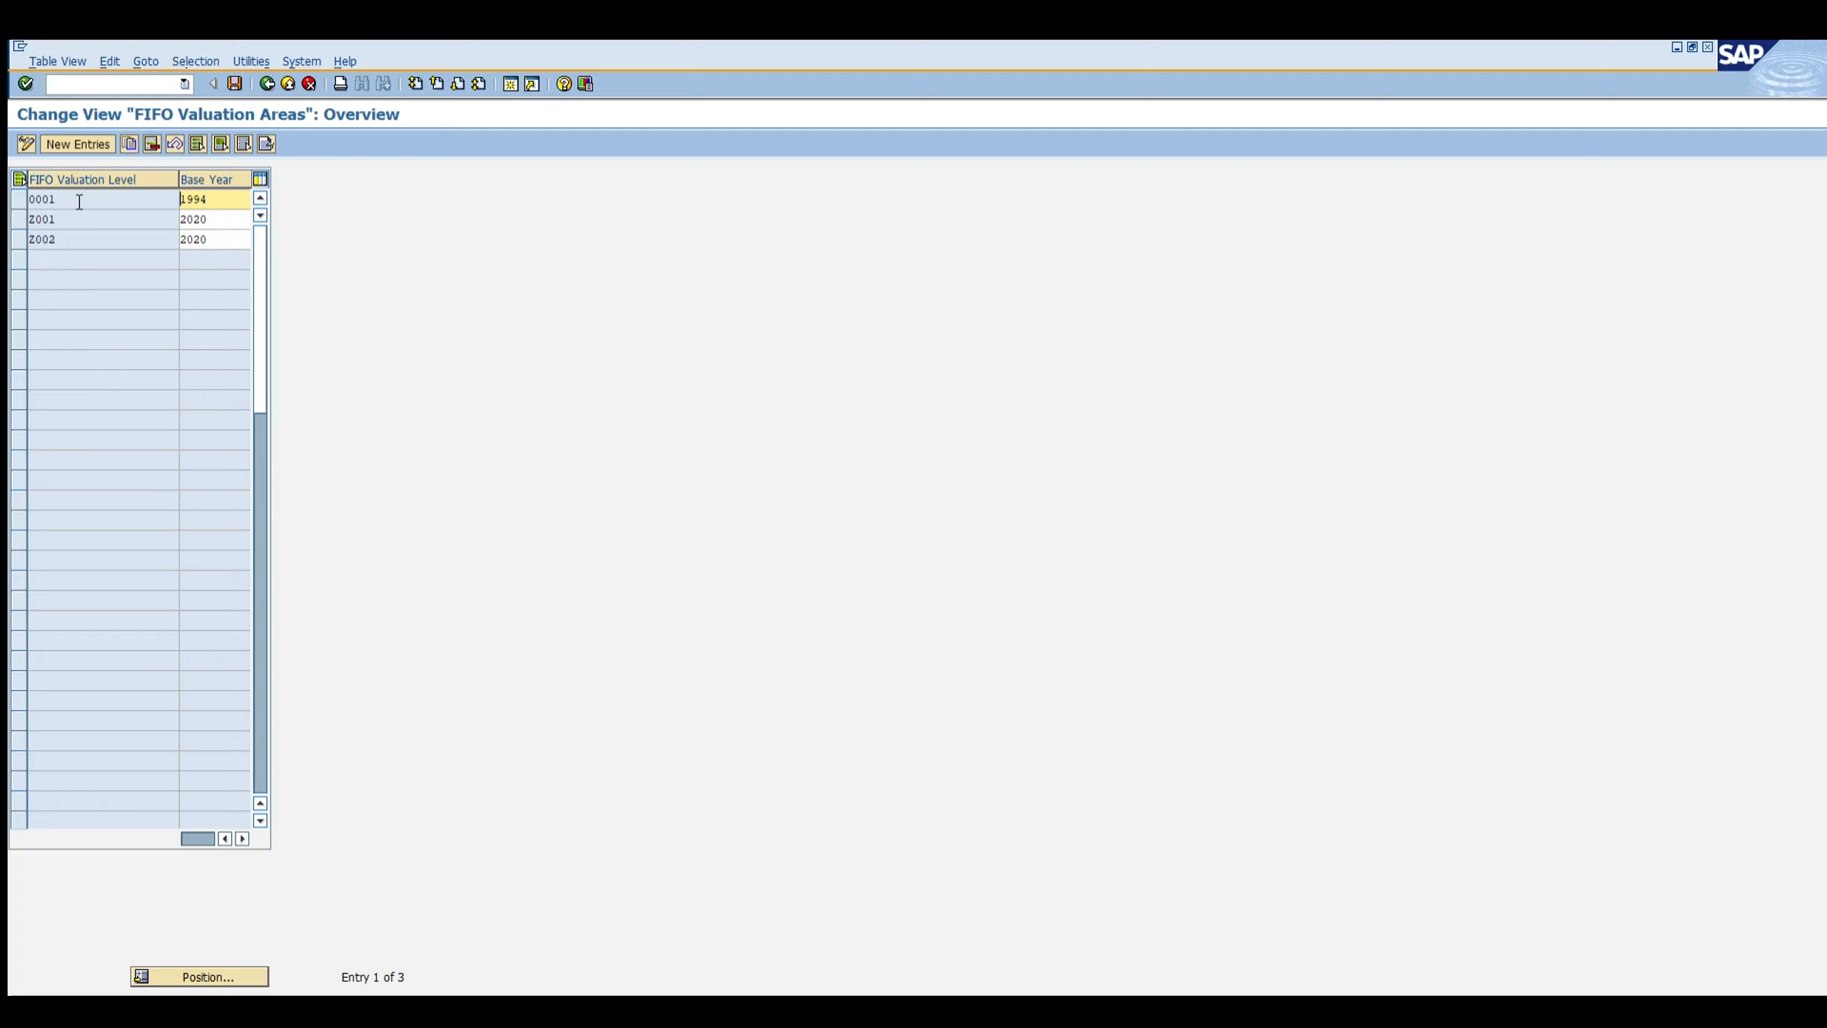
Step: Review the FIFO valuation level entries 0001, Z001 and Z002 and their base years
click(60, 219)
click(99, 80)
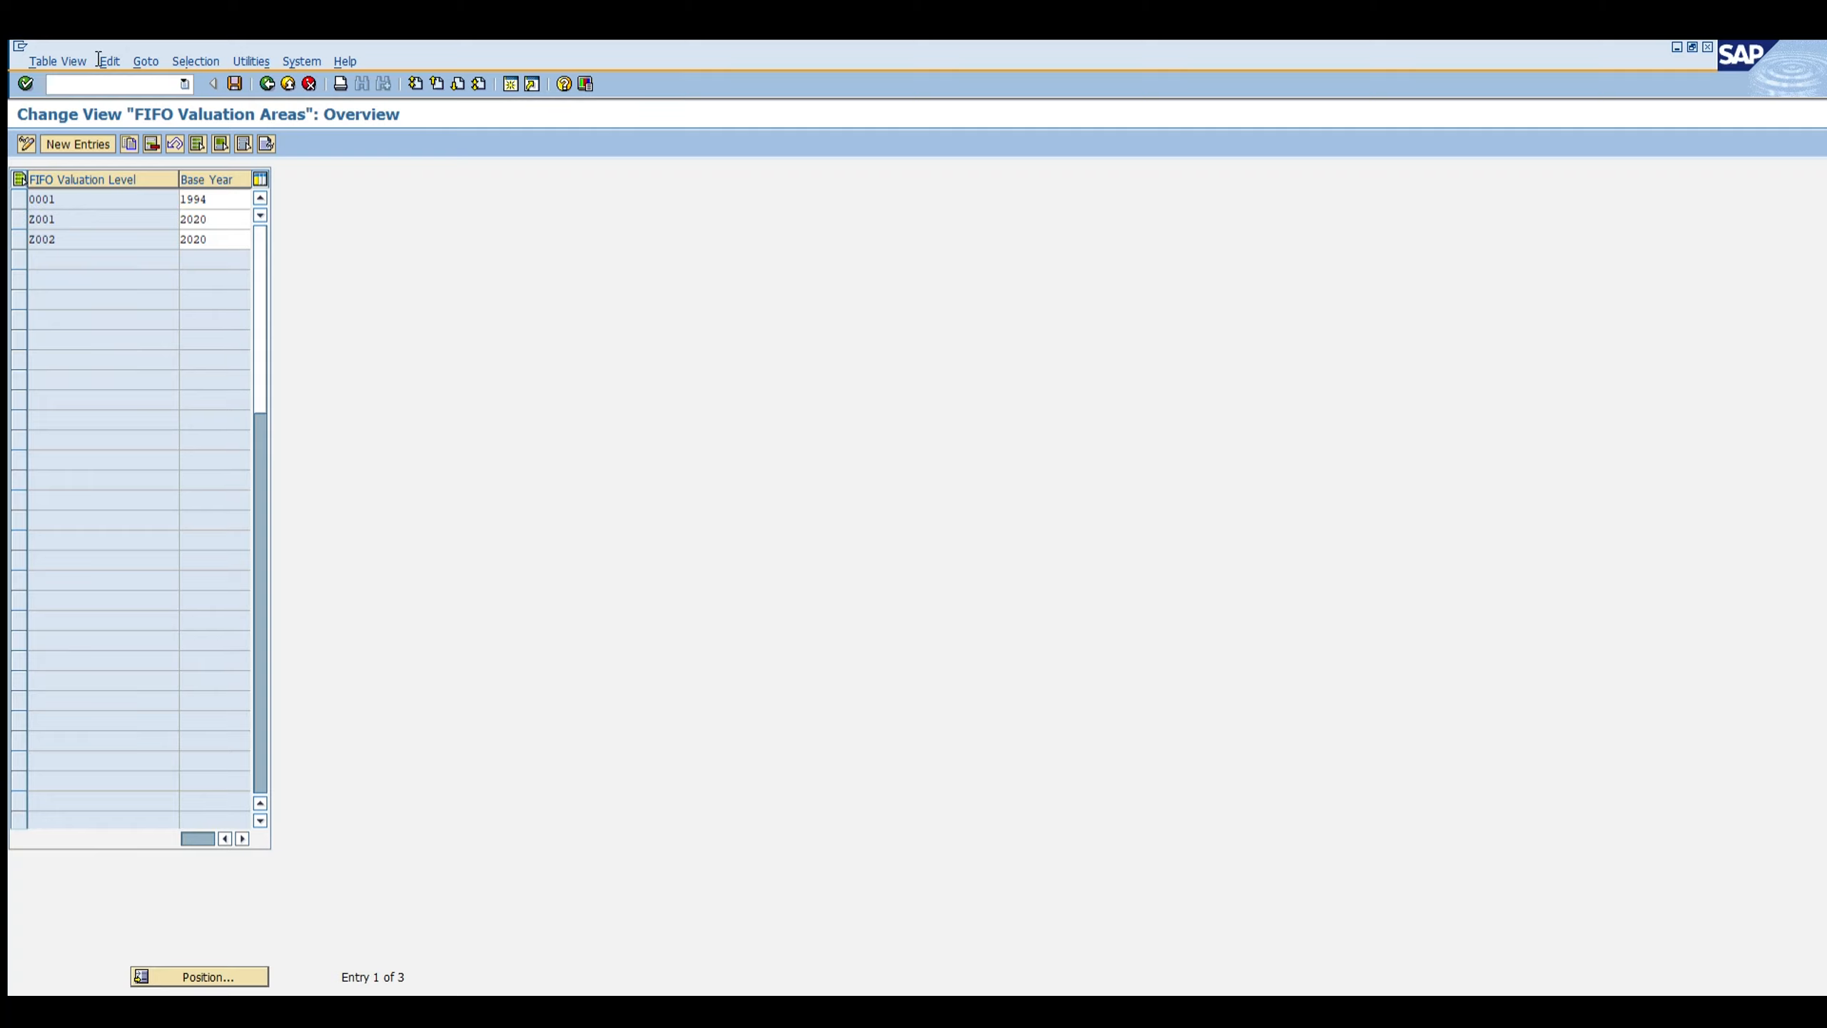
text(/oomw)
key(Return)
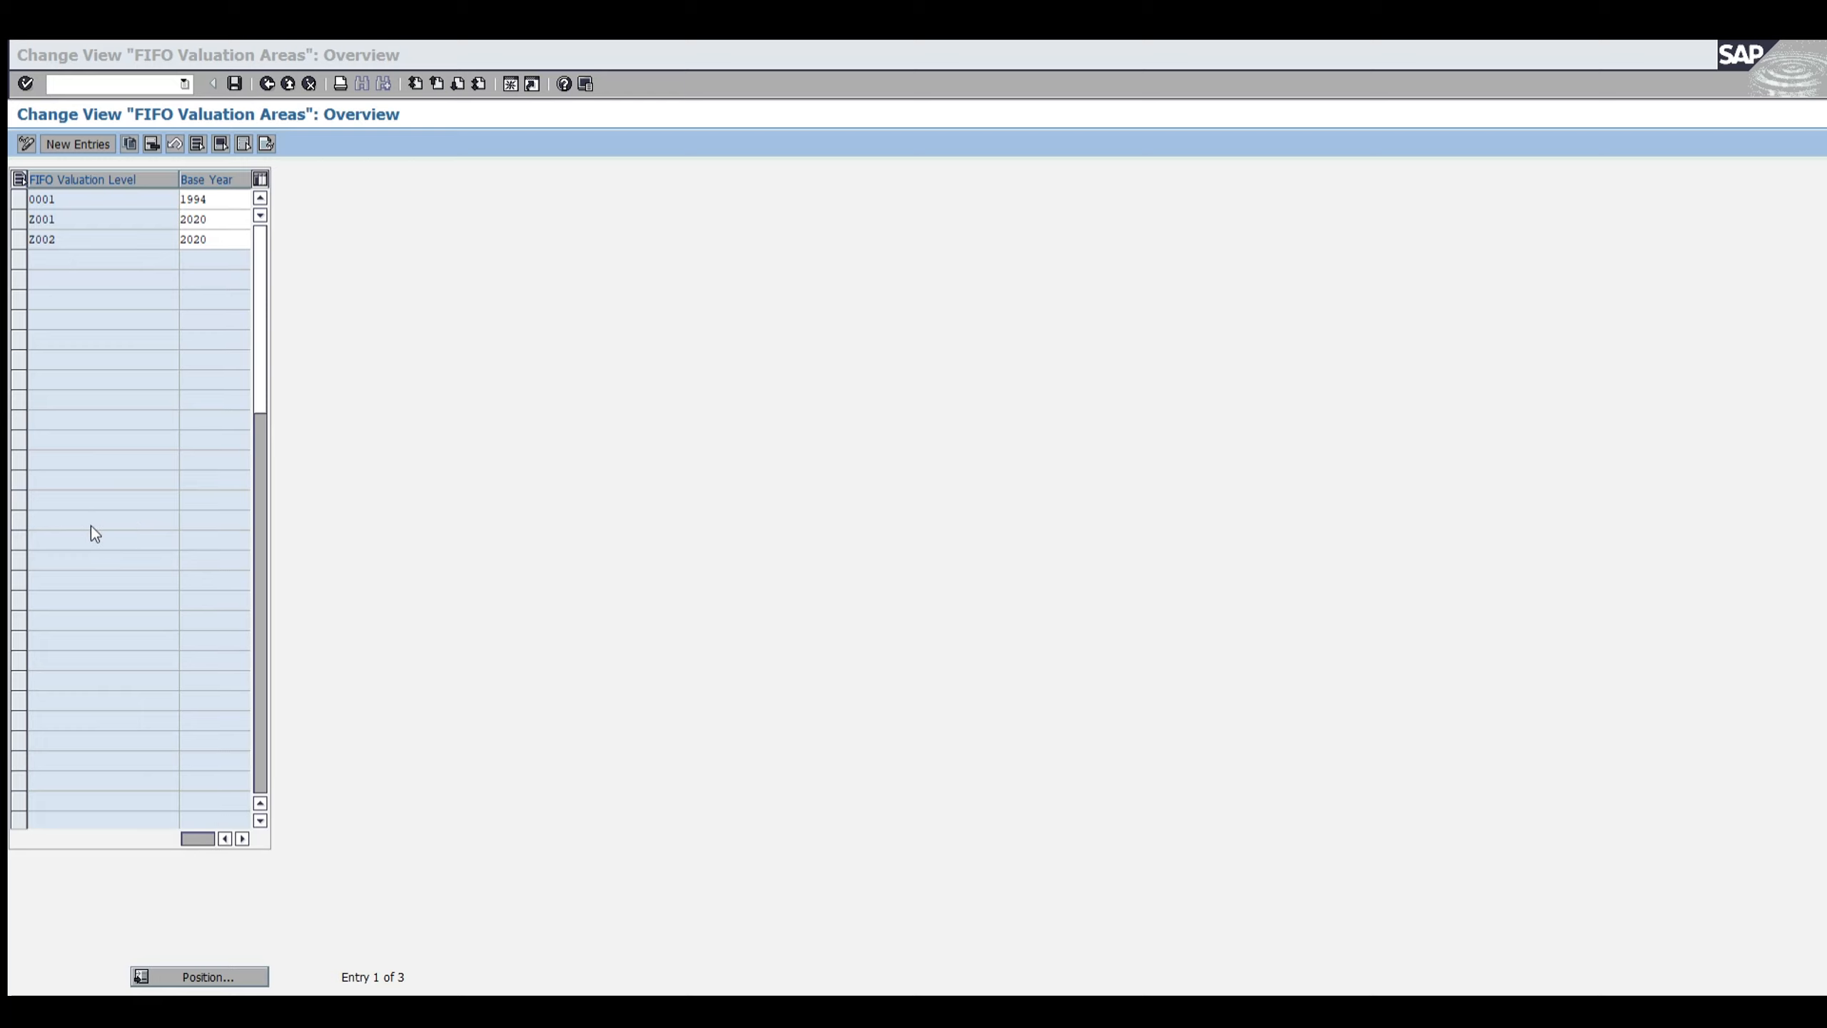
click(60, 221)
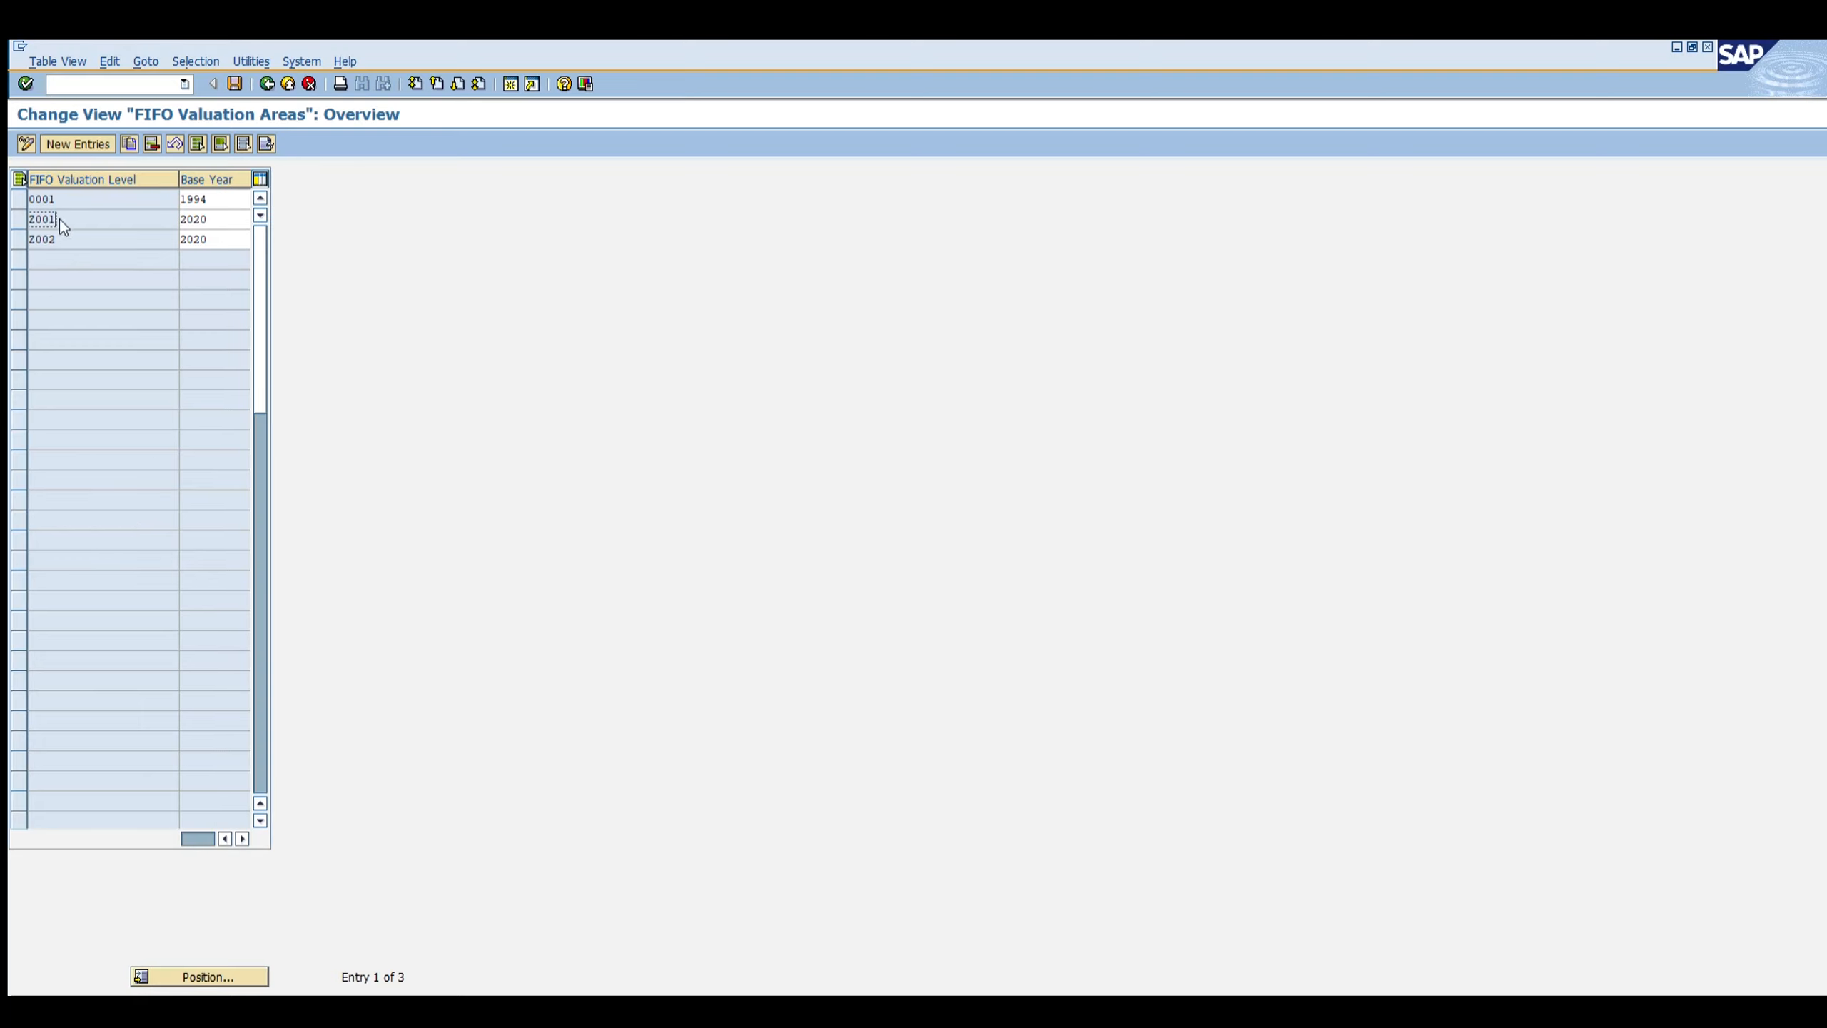
key(alt+Tab)
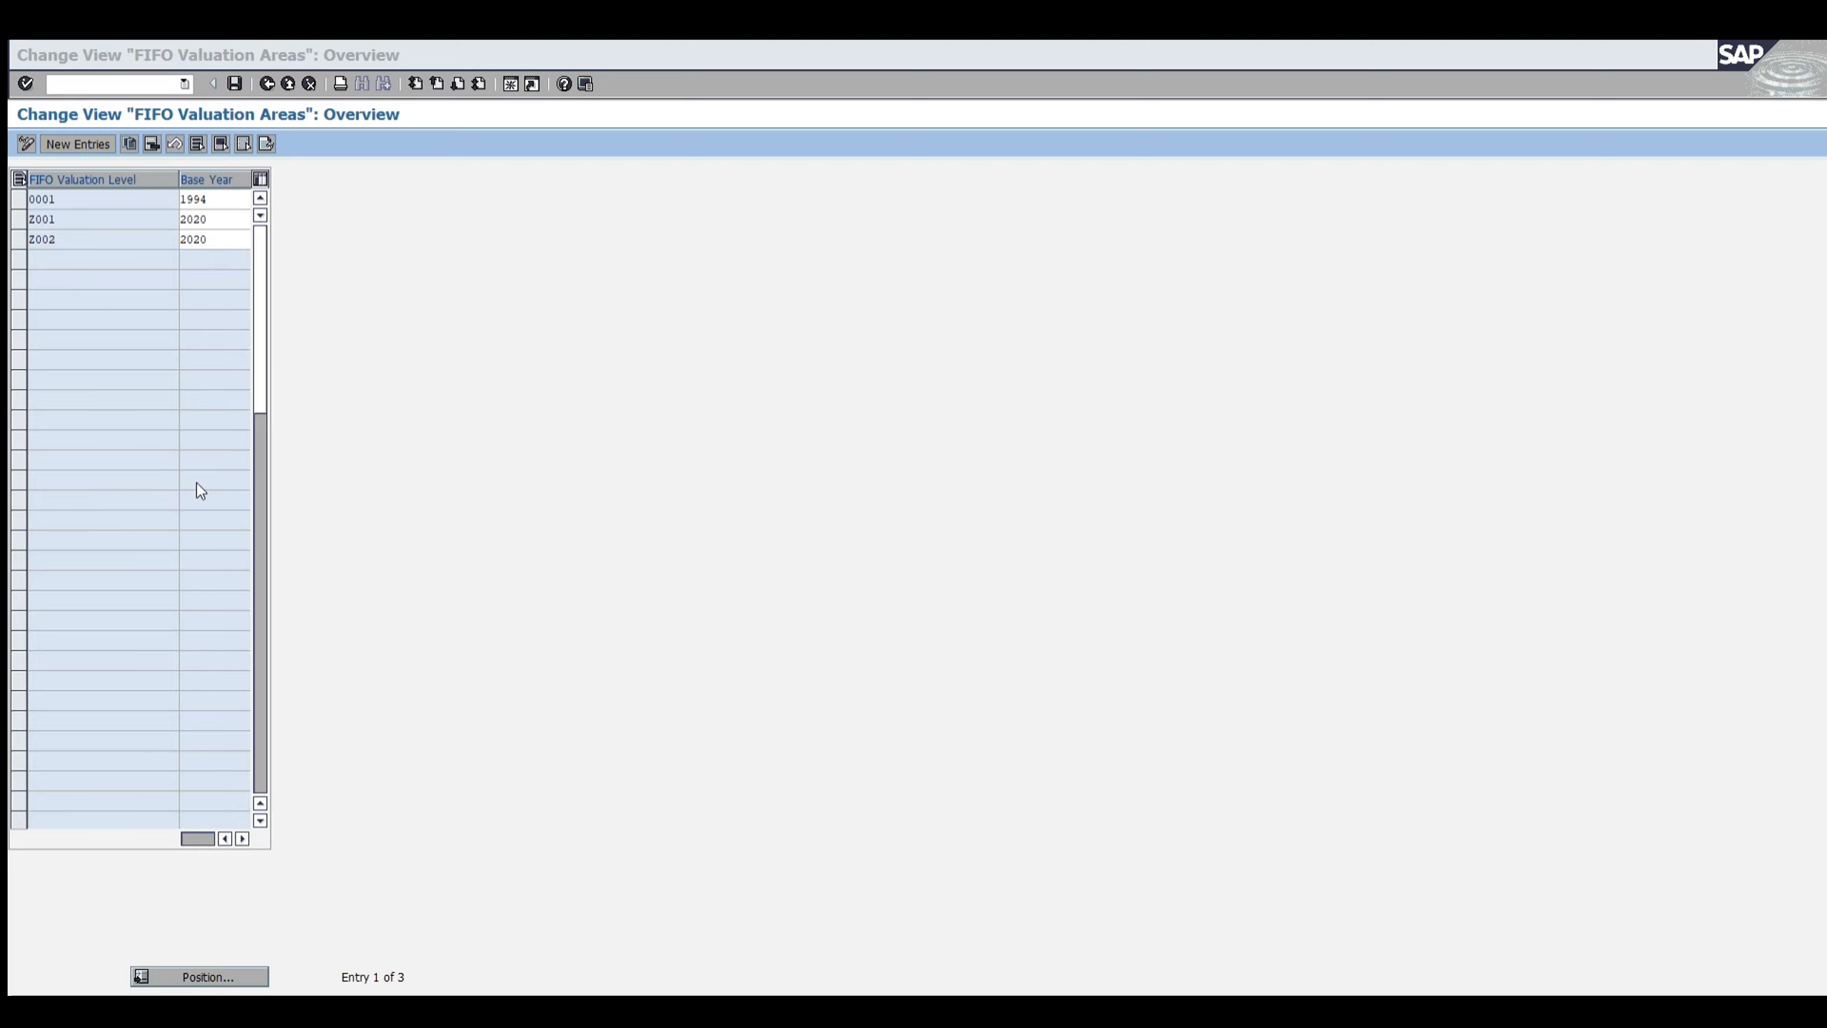
key(alt+Tab)
Step: Highlight the Z001 valuation level and its base year, then leave the FIFO valuation areas back to the IMG
key(Down)
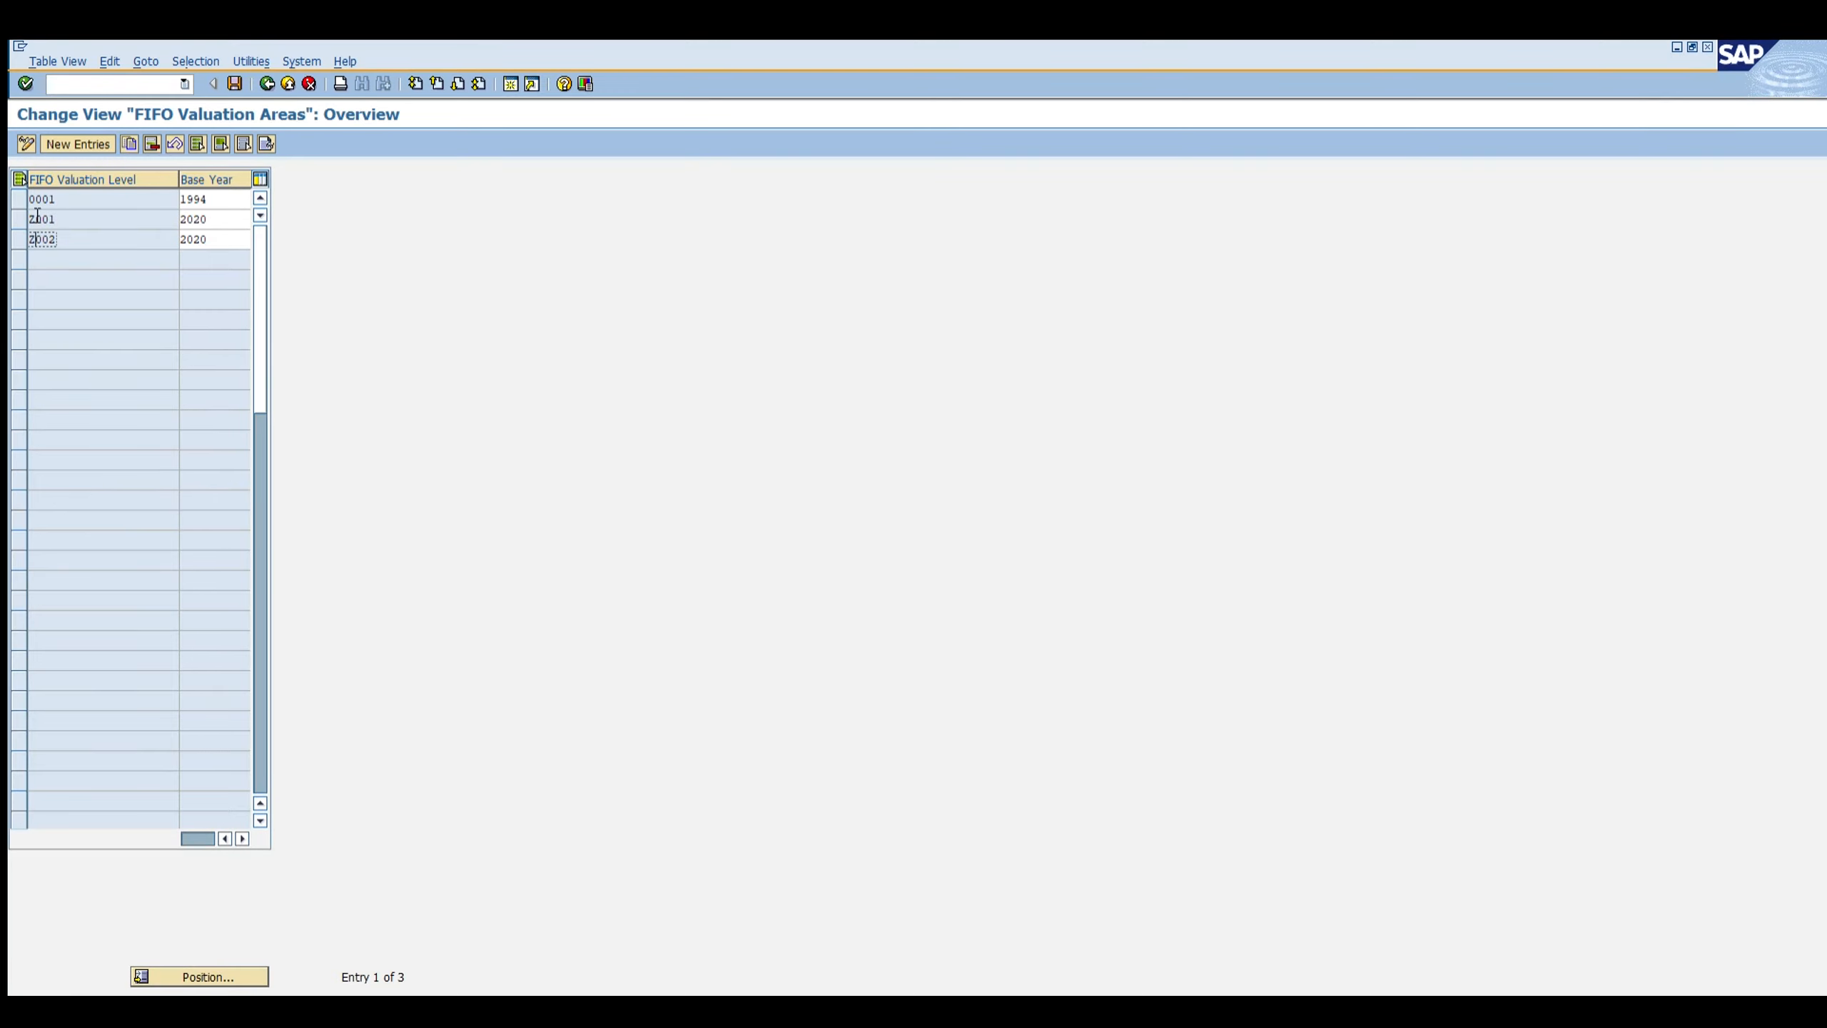
drag(219, 218, 155, 235)
click(213, 218)
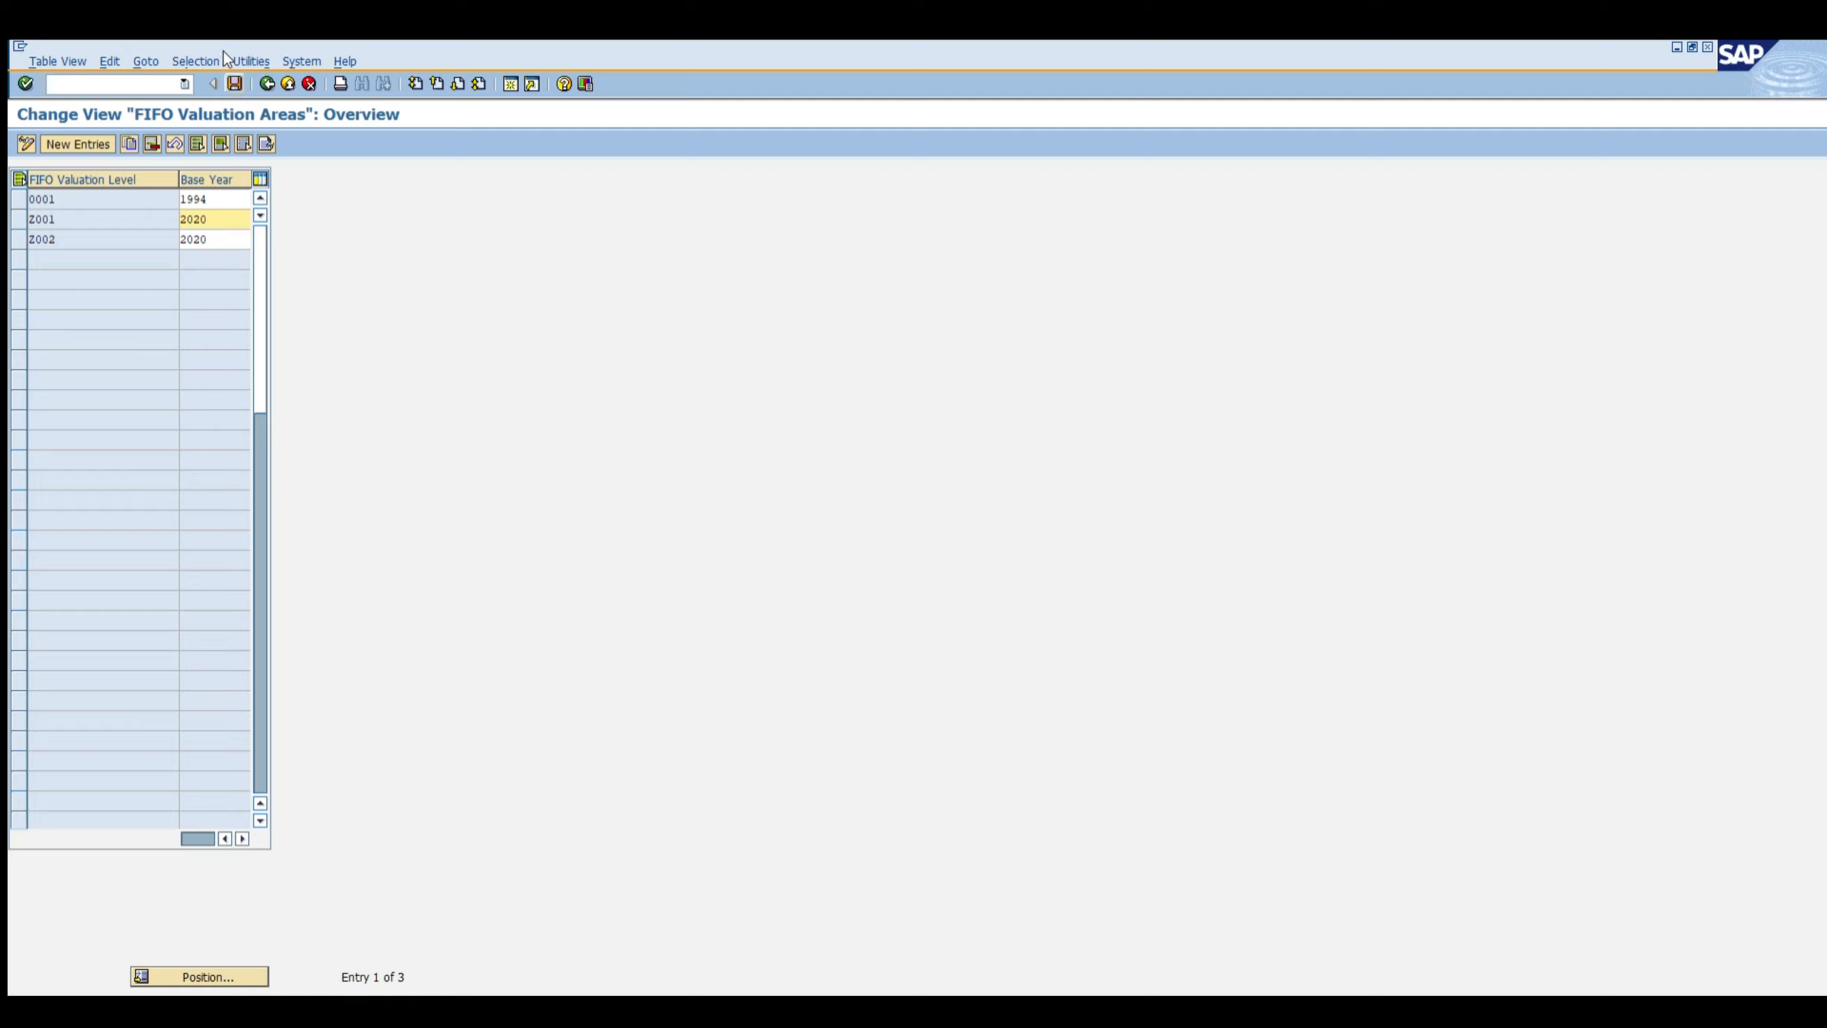
key(shift+Tab)
drag(218, 218, 188, 217)
key(Return)
click(266, 84)
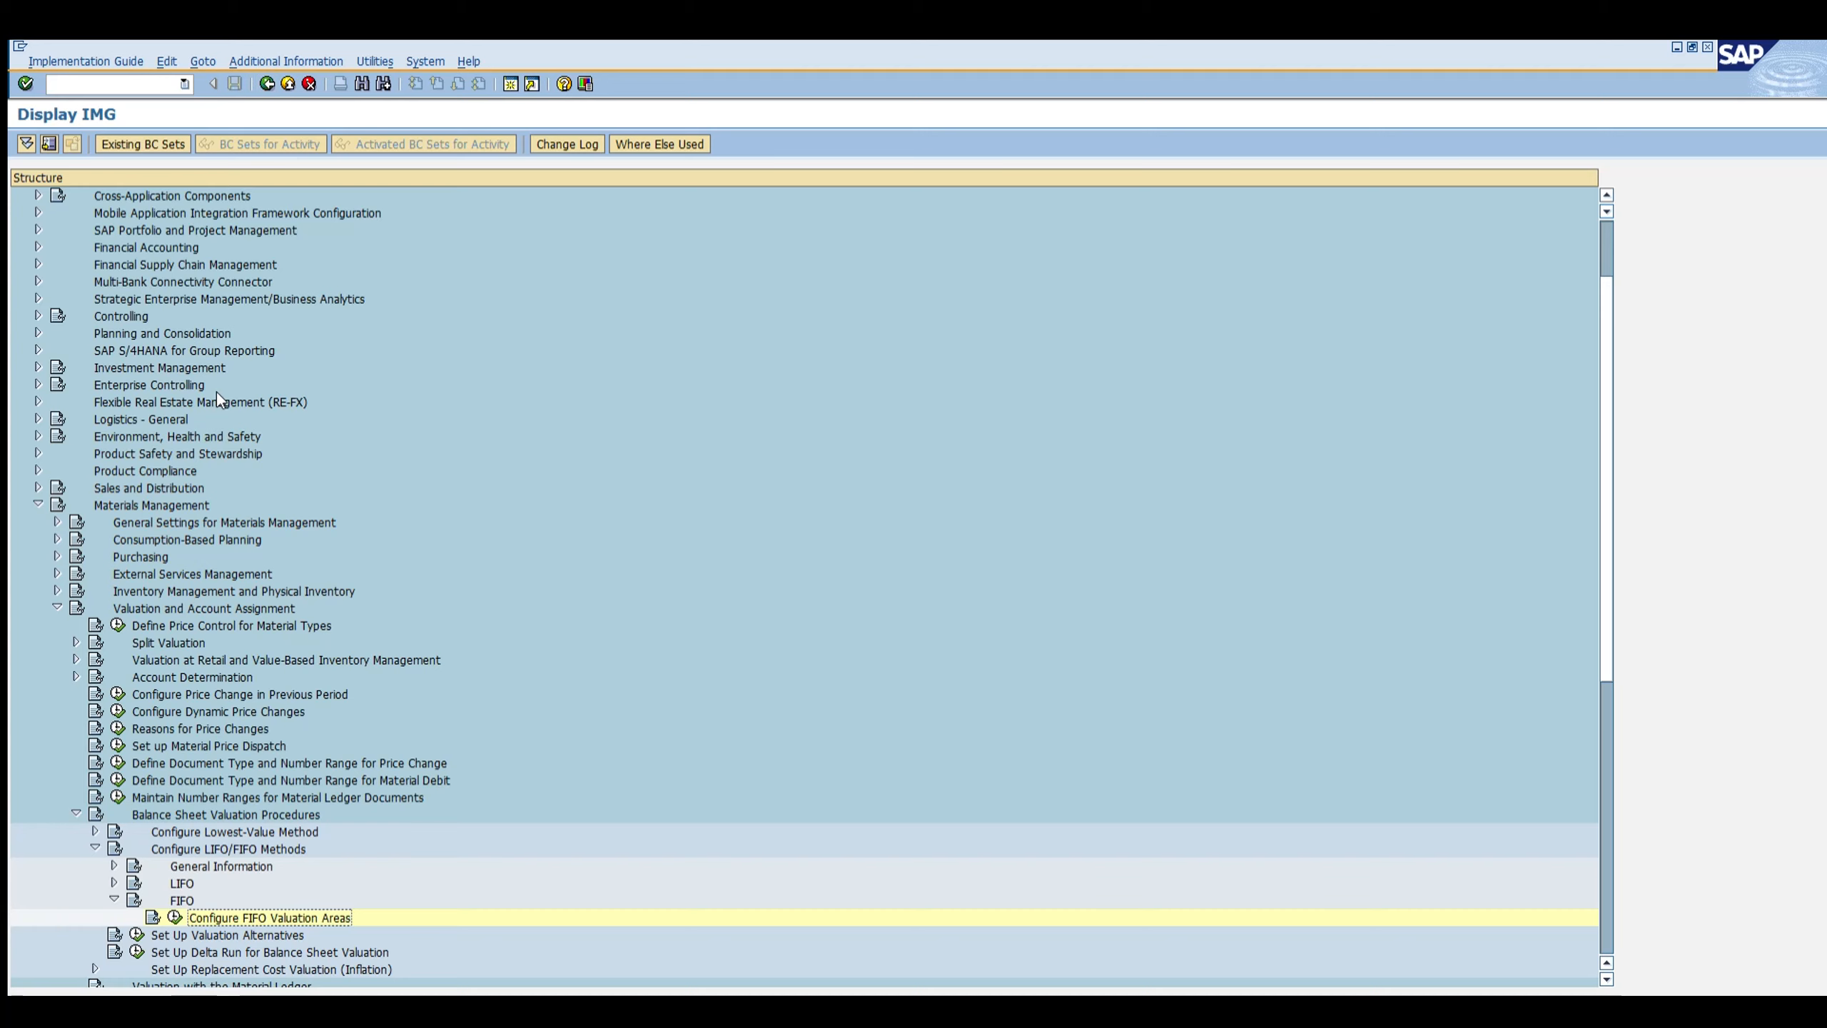
Step: Switch to the other SAP session and display material CHEMICAL MATERIAL with transaction MM03
key(alt+Tab)
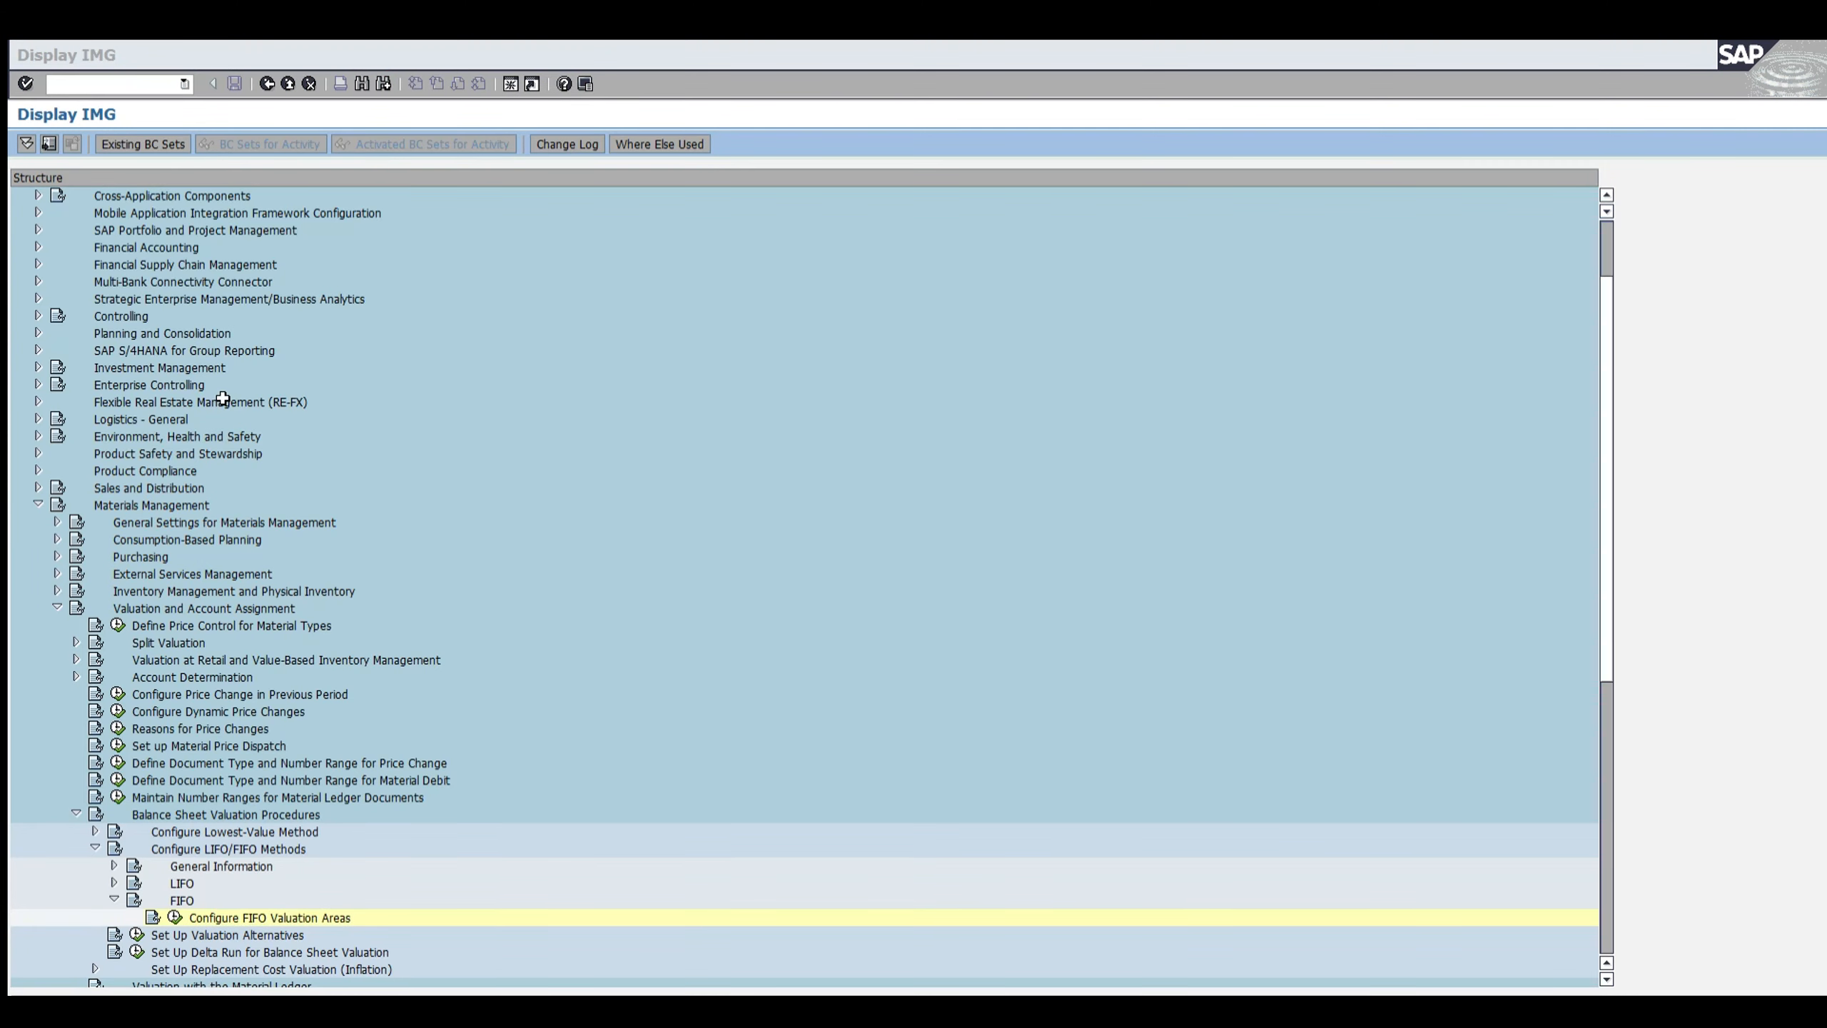
key(alt+Tab)
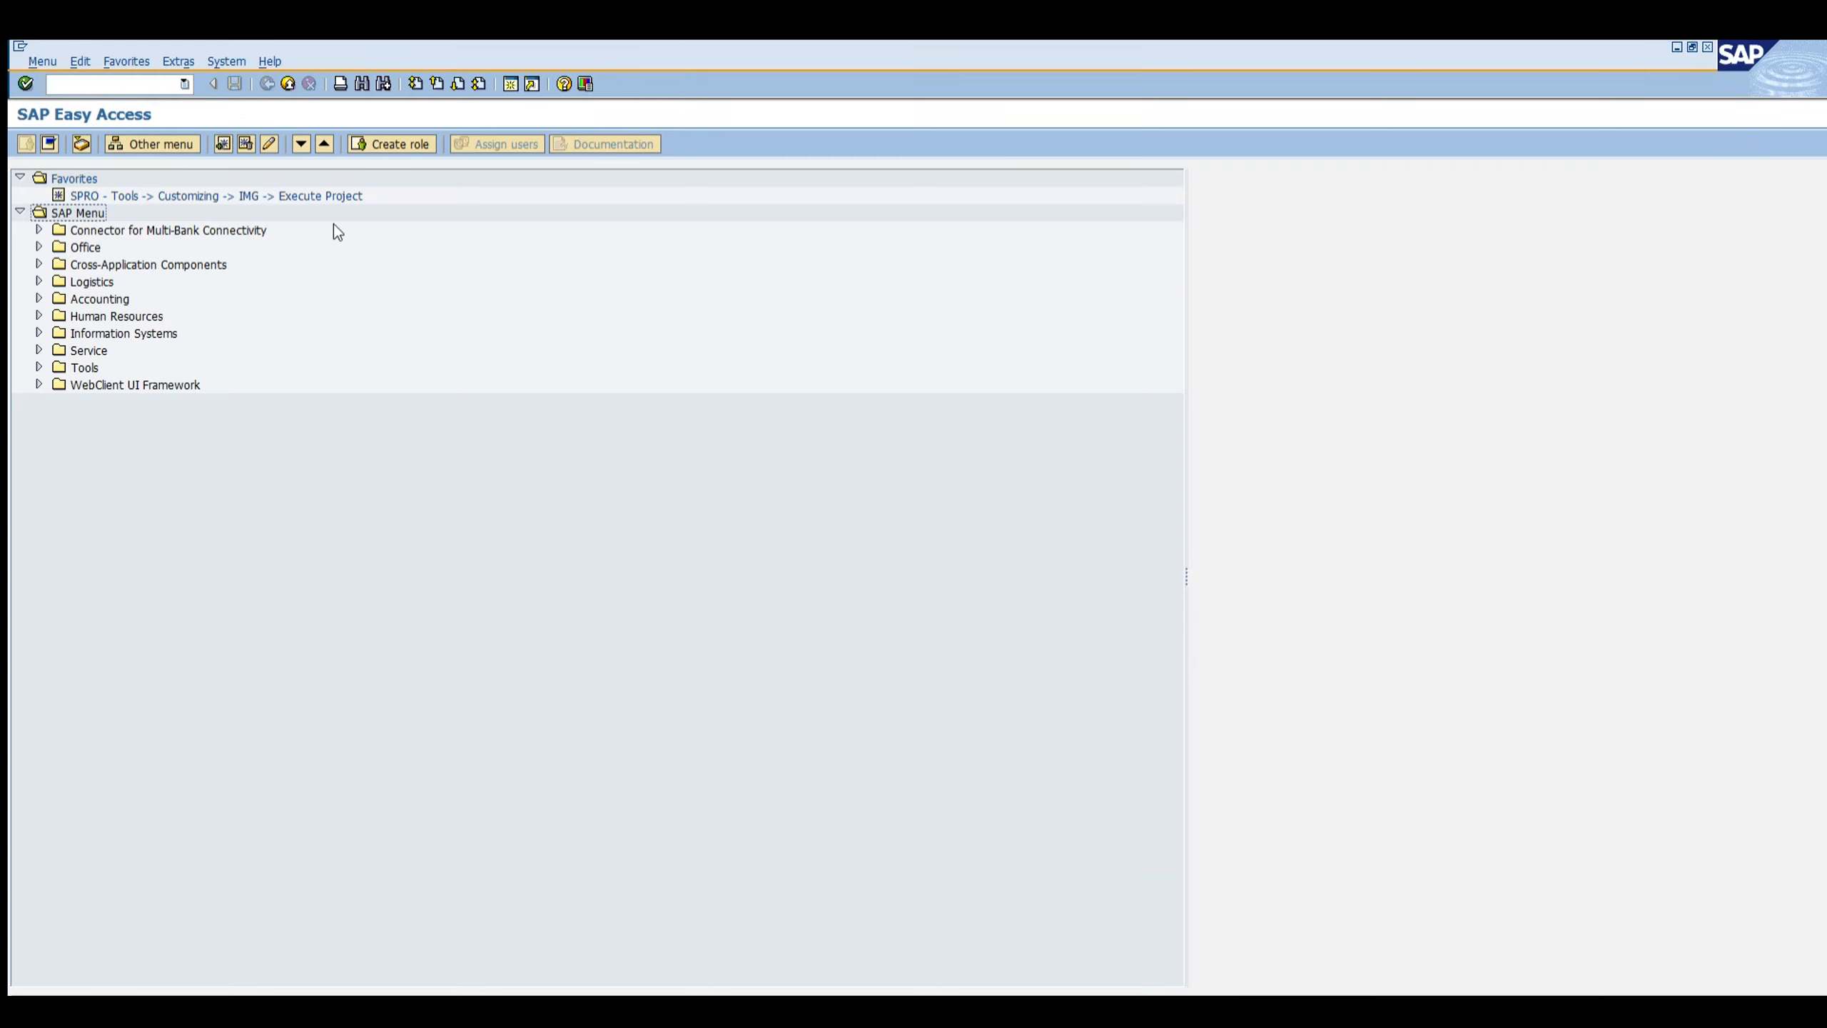
click(119, 84)
text(/nmm03)
key(Return)
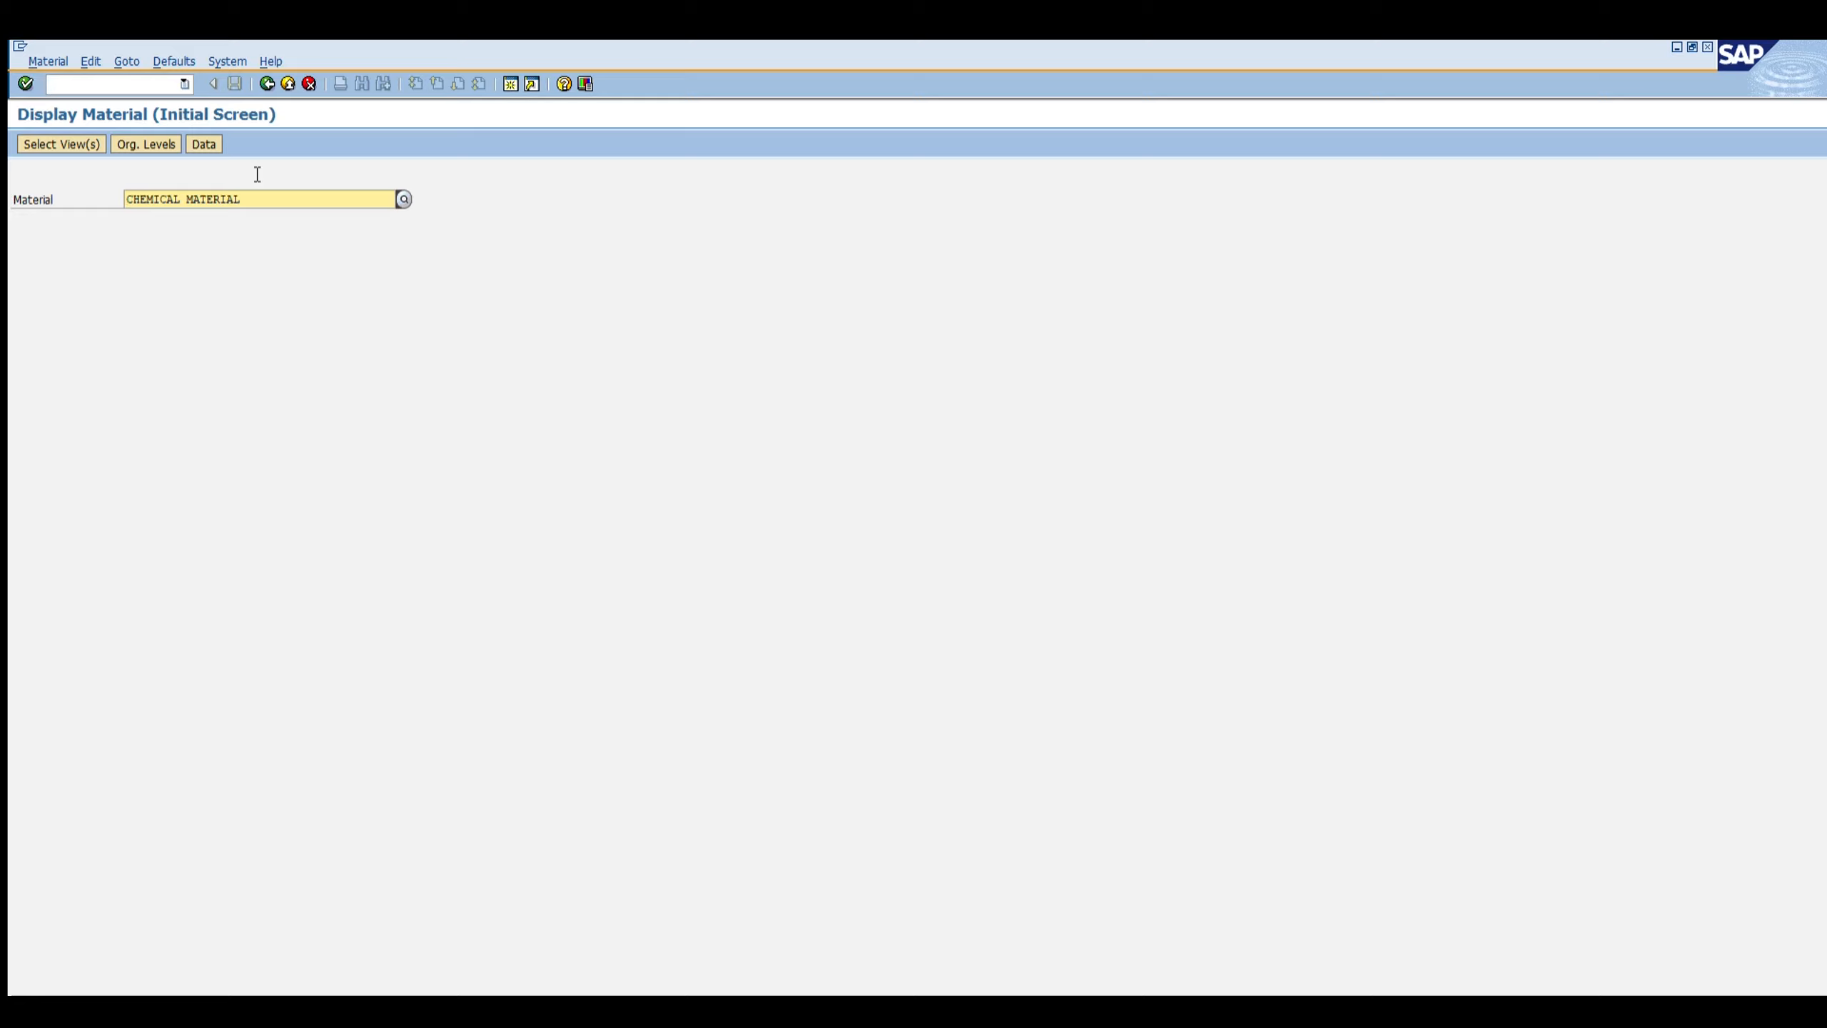
key(Return)
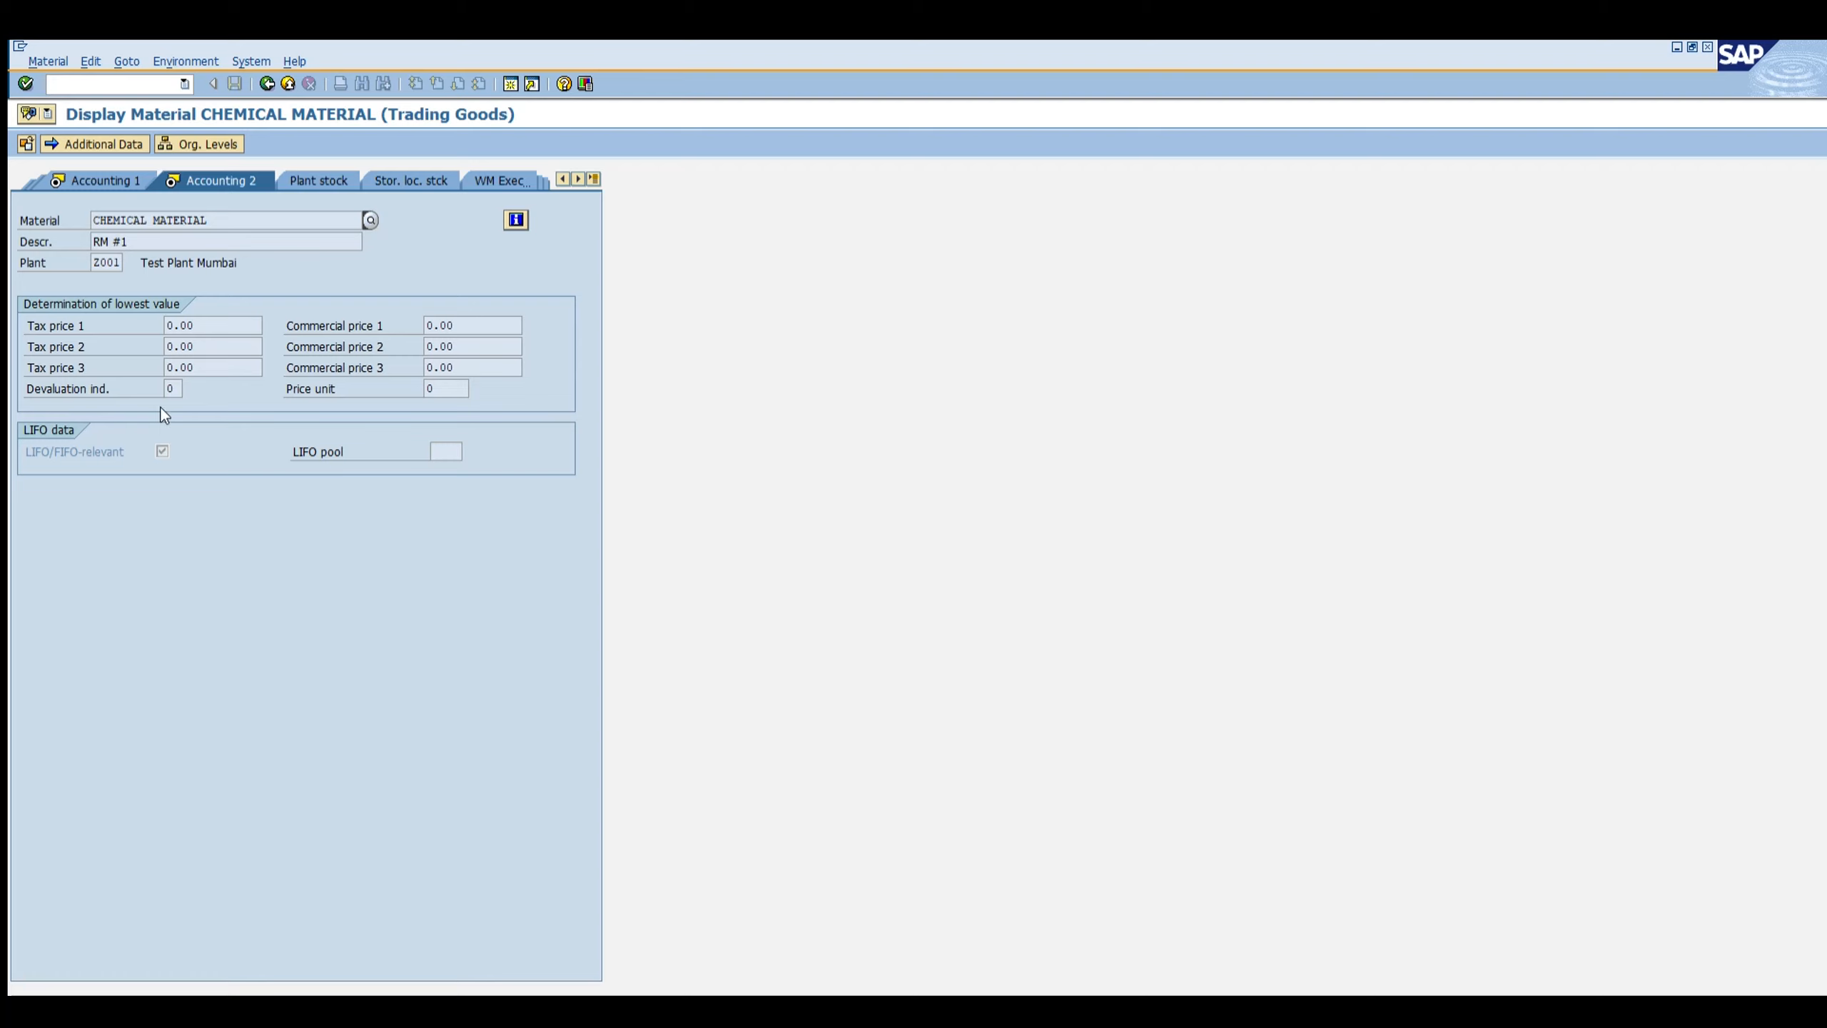
Step: Examine the material's Accounting 1 valuation data, prices and price control
click(106, 180)
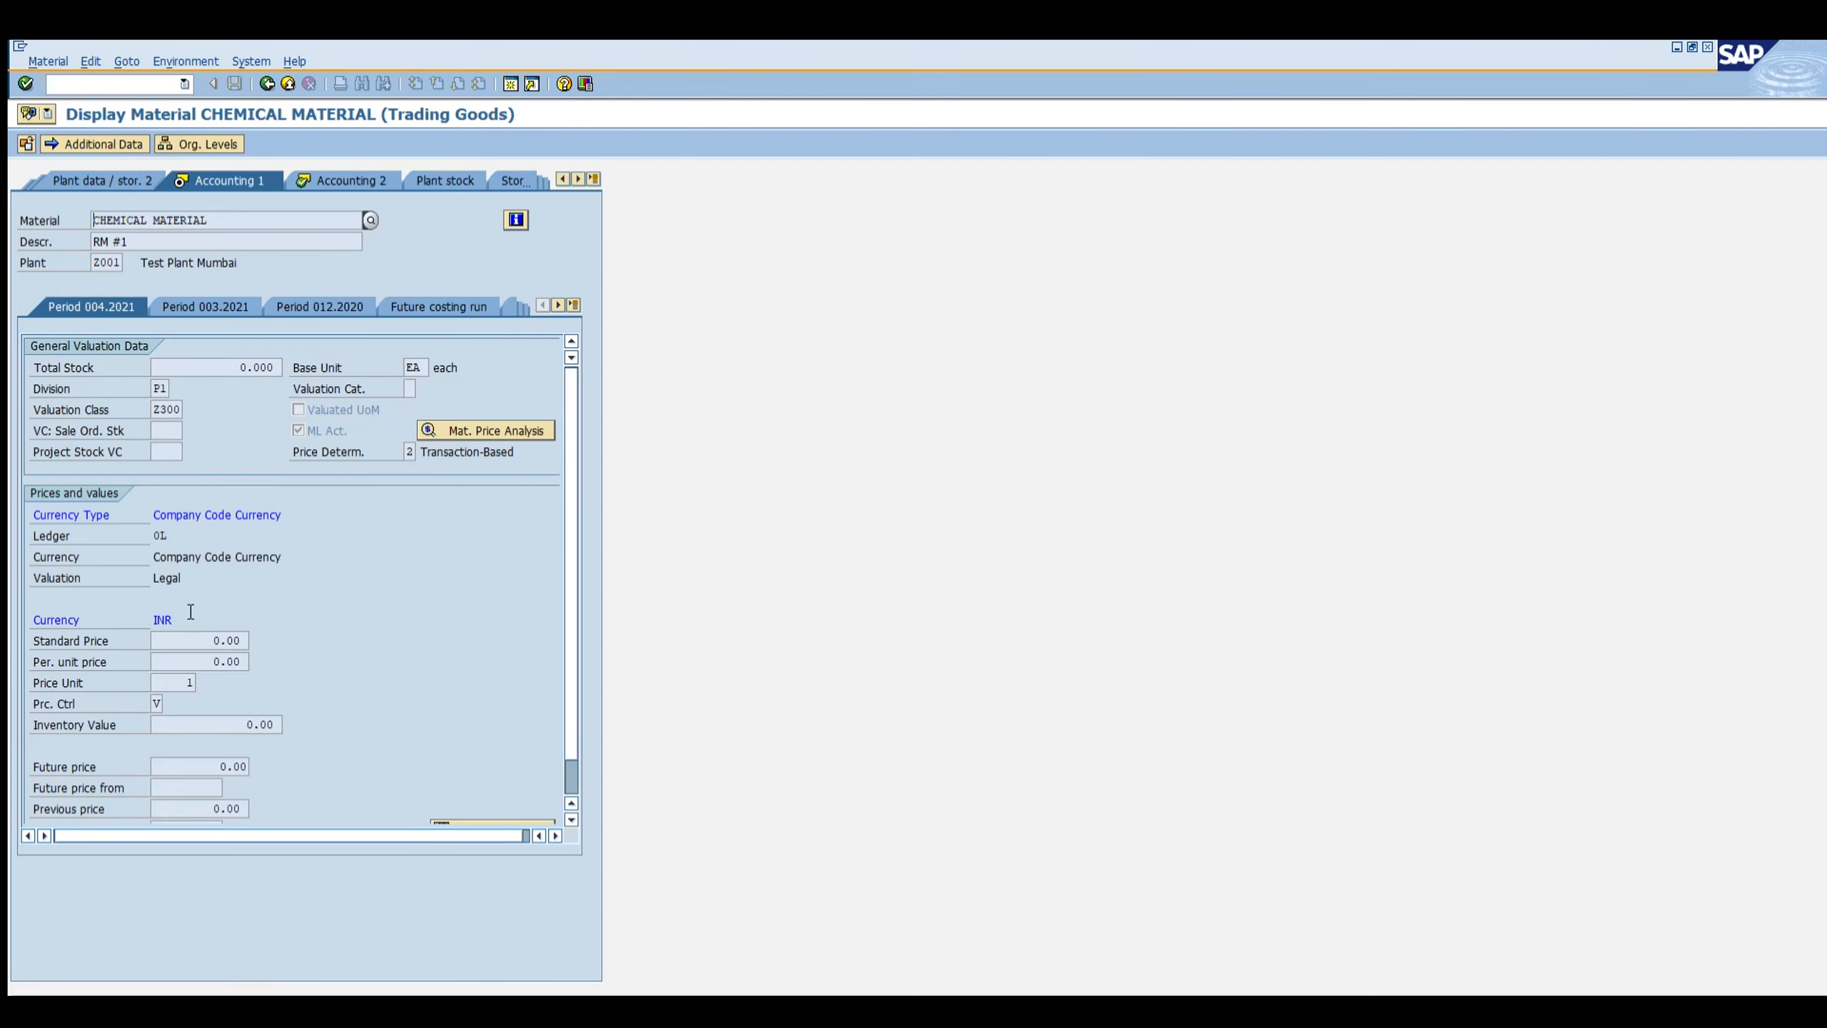
drag(192, 639, 282, 654)
drag(218, 720, 285, 674)
Step: Run transaction OBYC and open the account assignments of the UMB gain/loss from revaluation procedure
click(107, 81)
text(/nobyc)
key(Return)
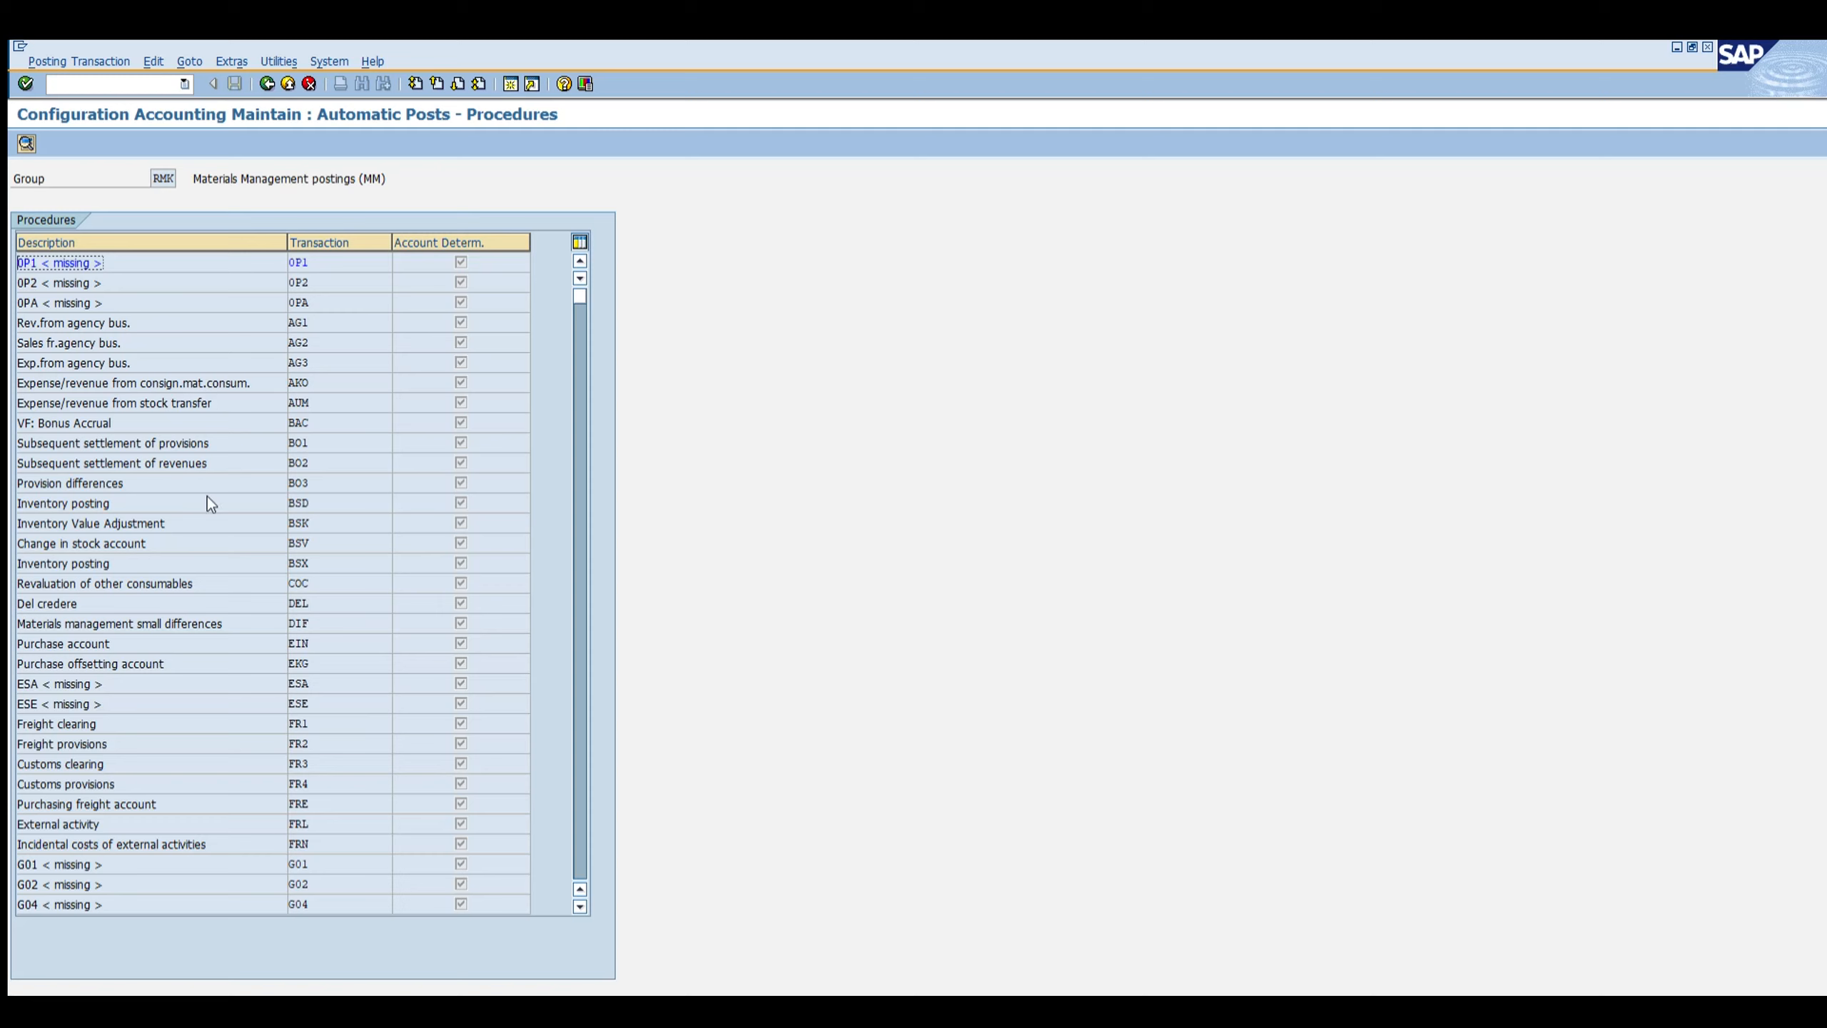
scroll(217, 496, down, 3)
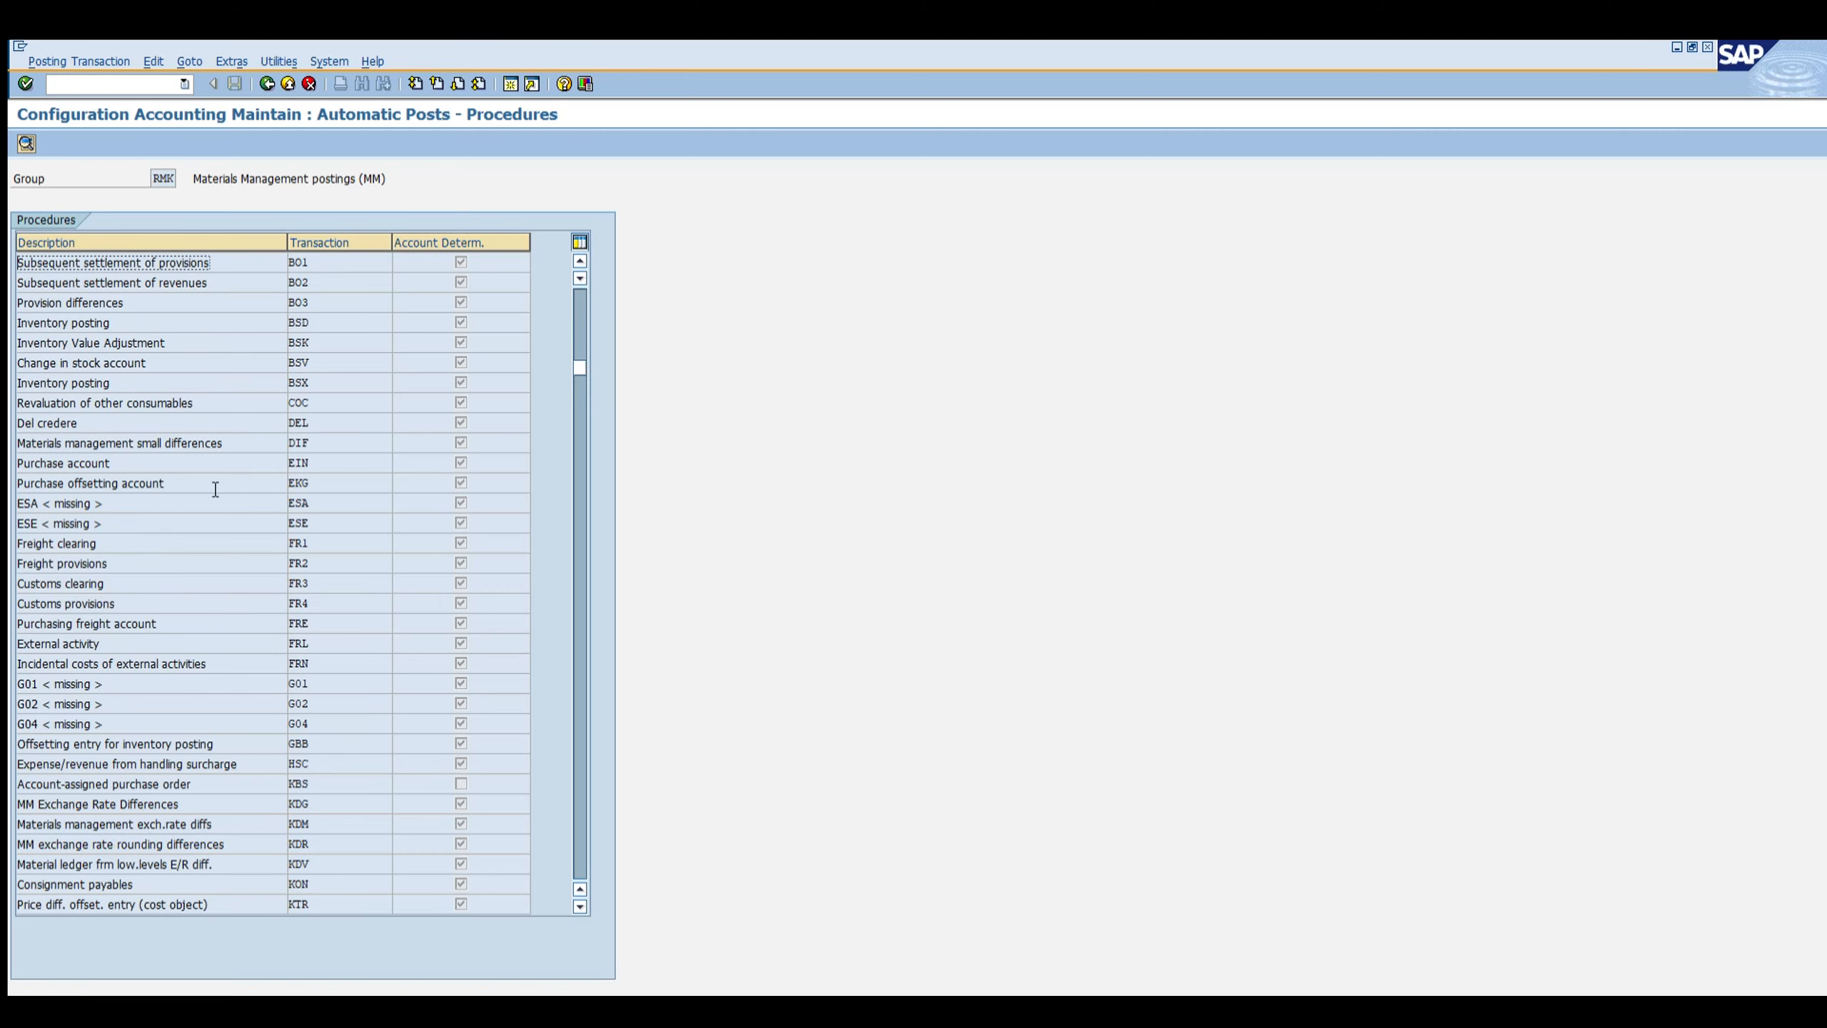
scroll(211, 466, down, 5)
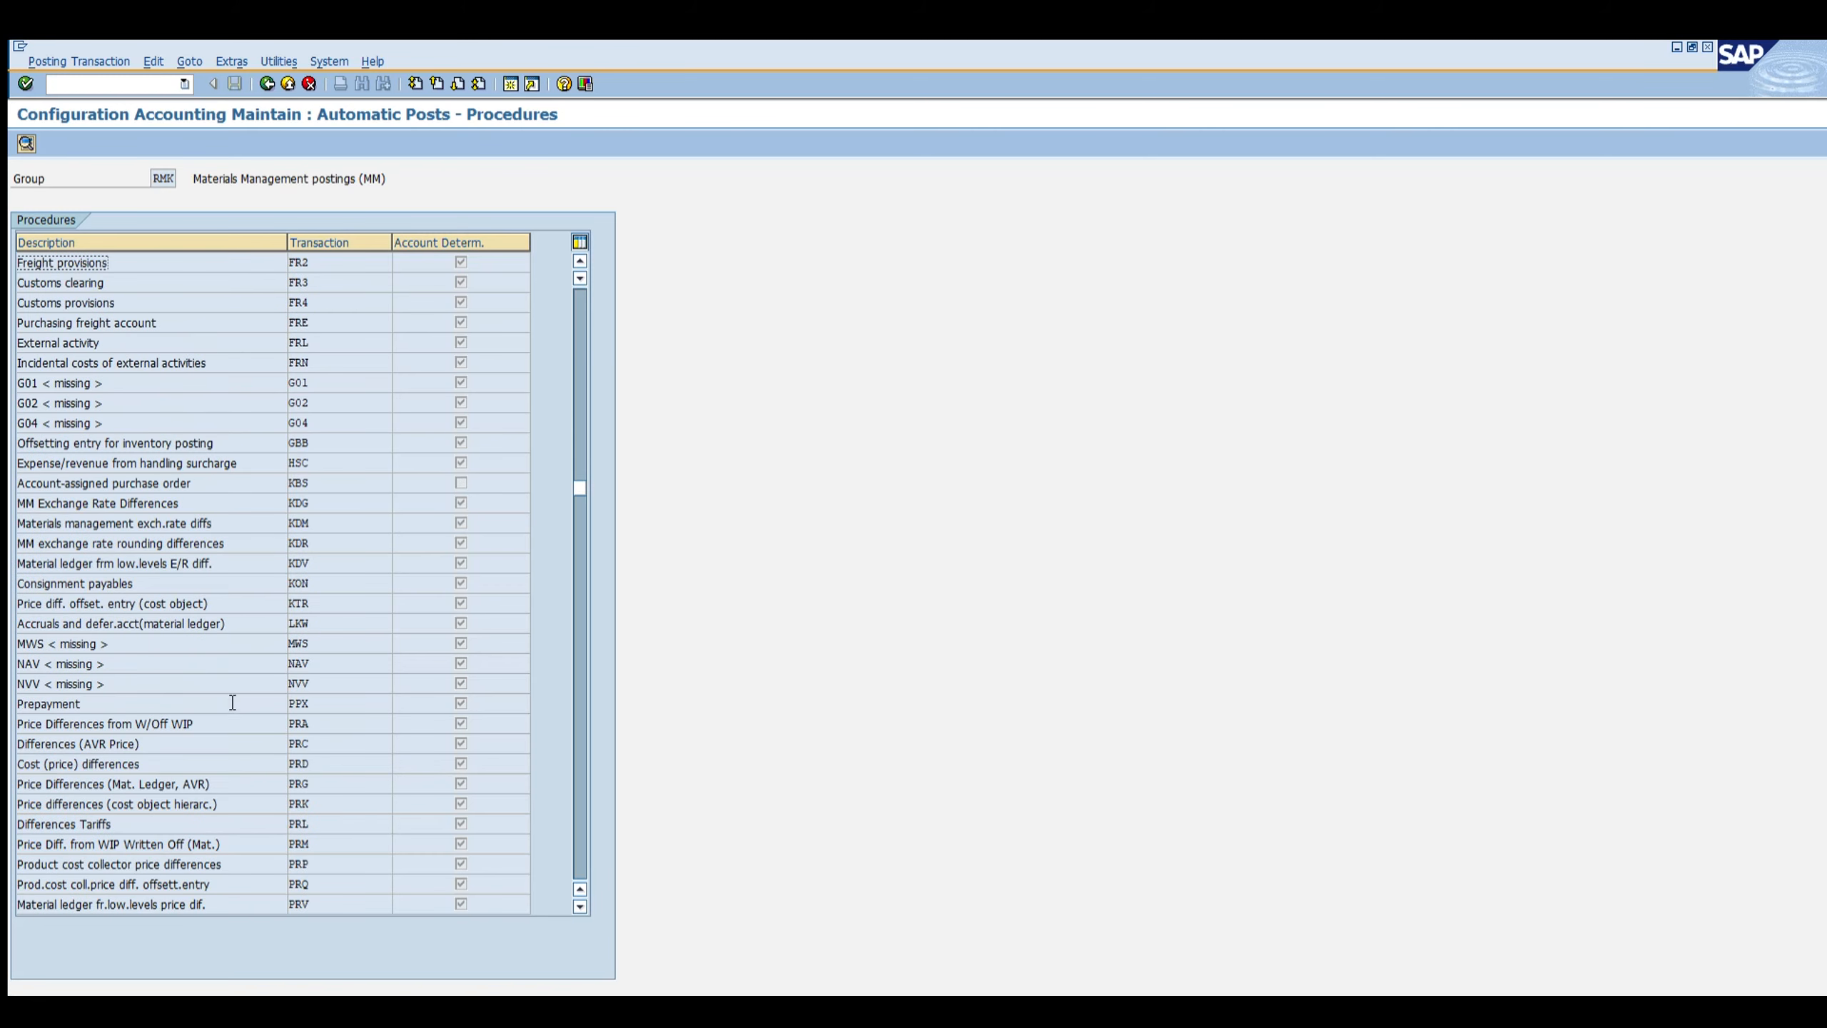
scroll(186, 689, down, 1)
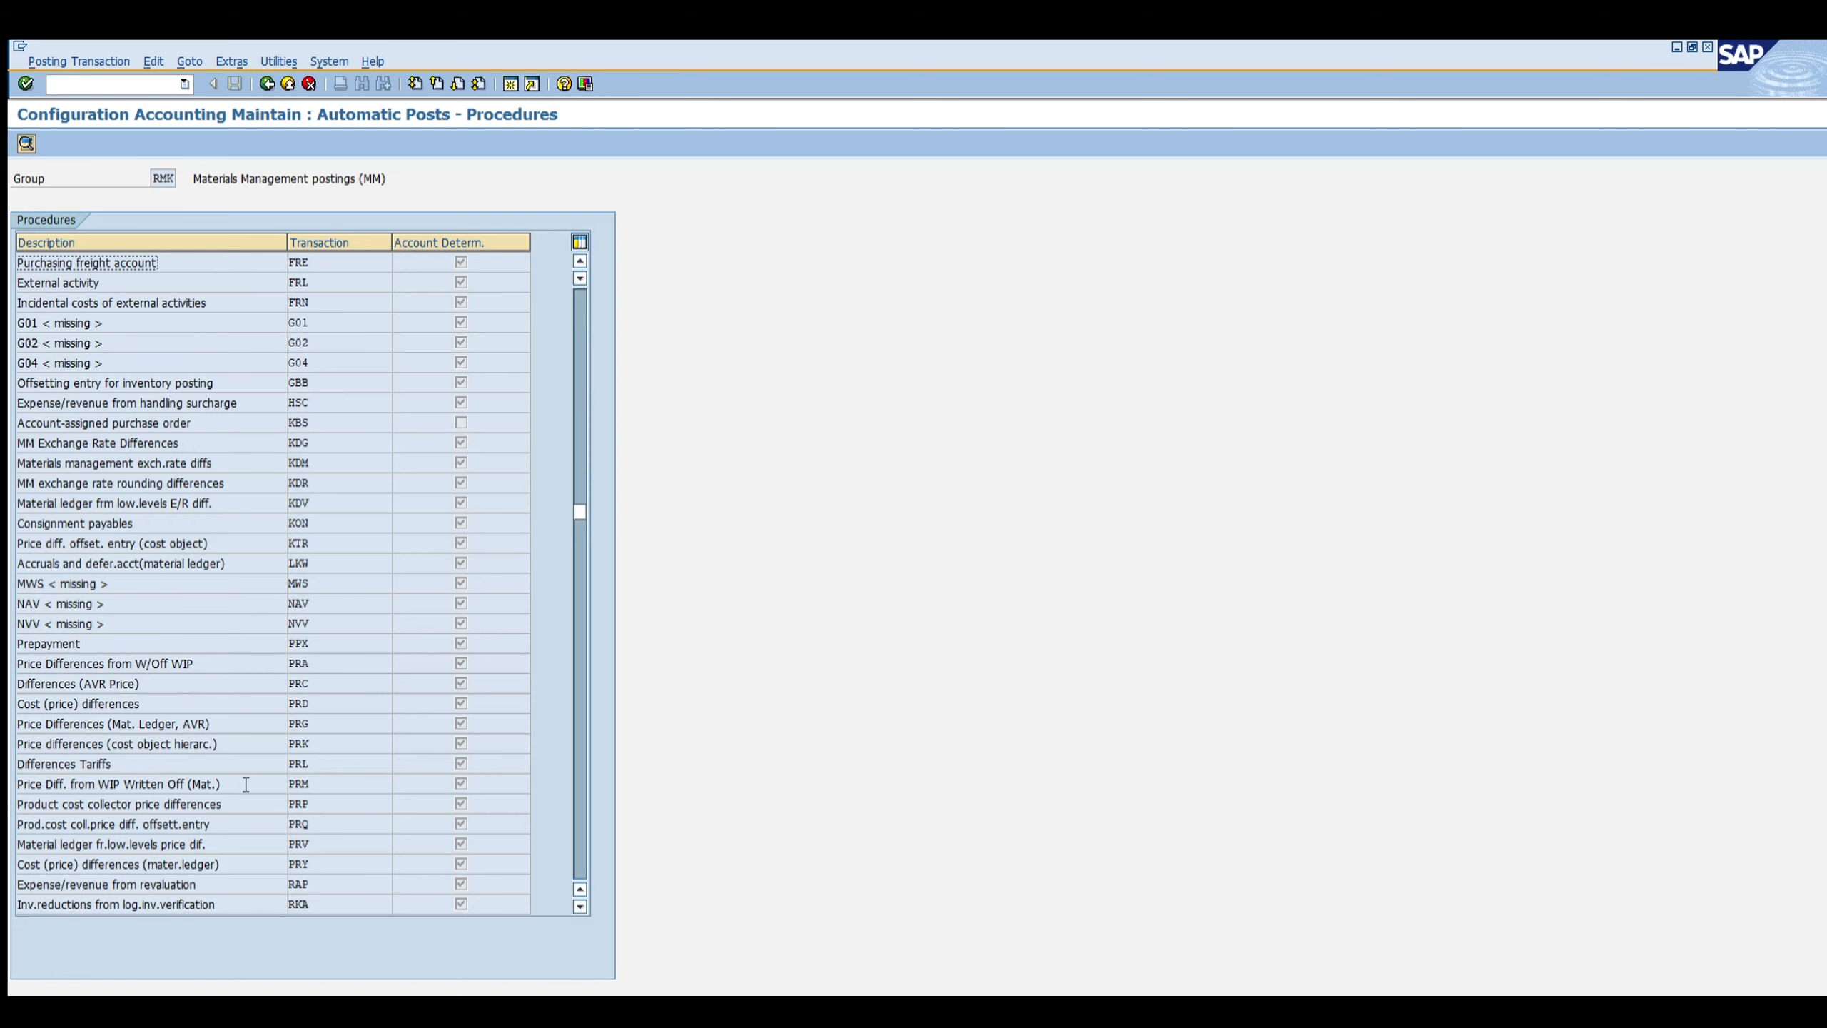
scroll(245, 745, down, 1)
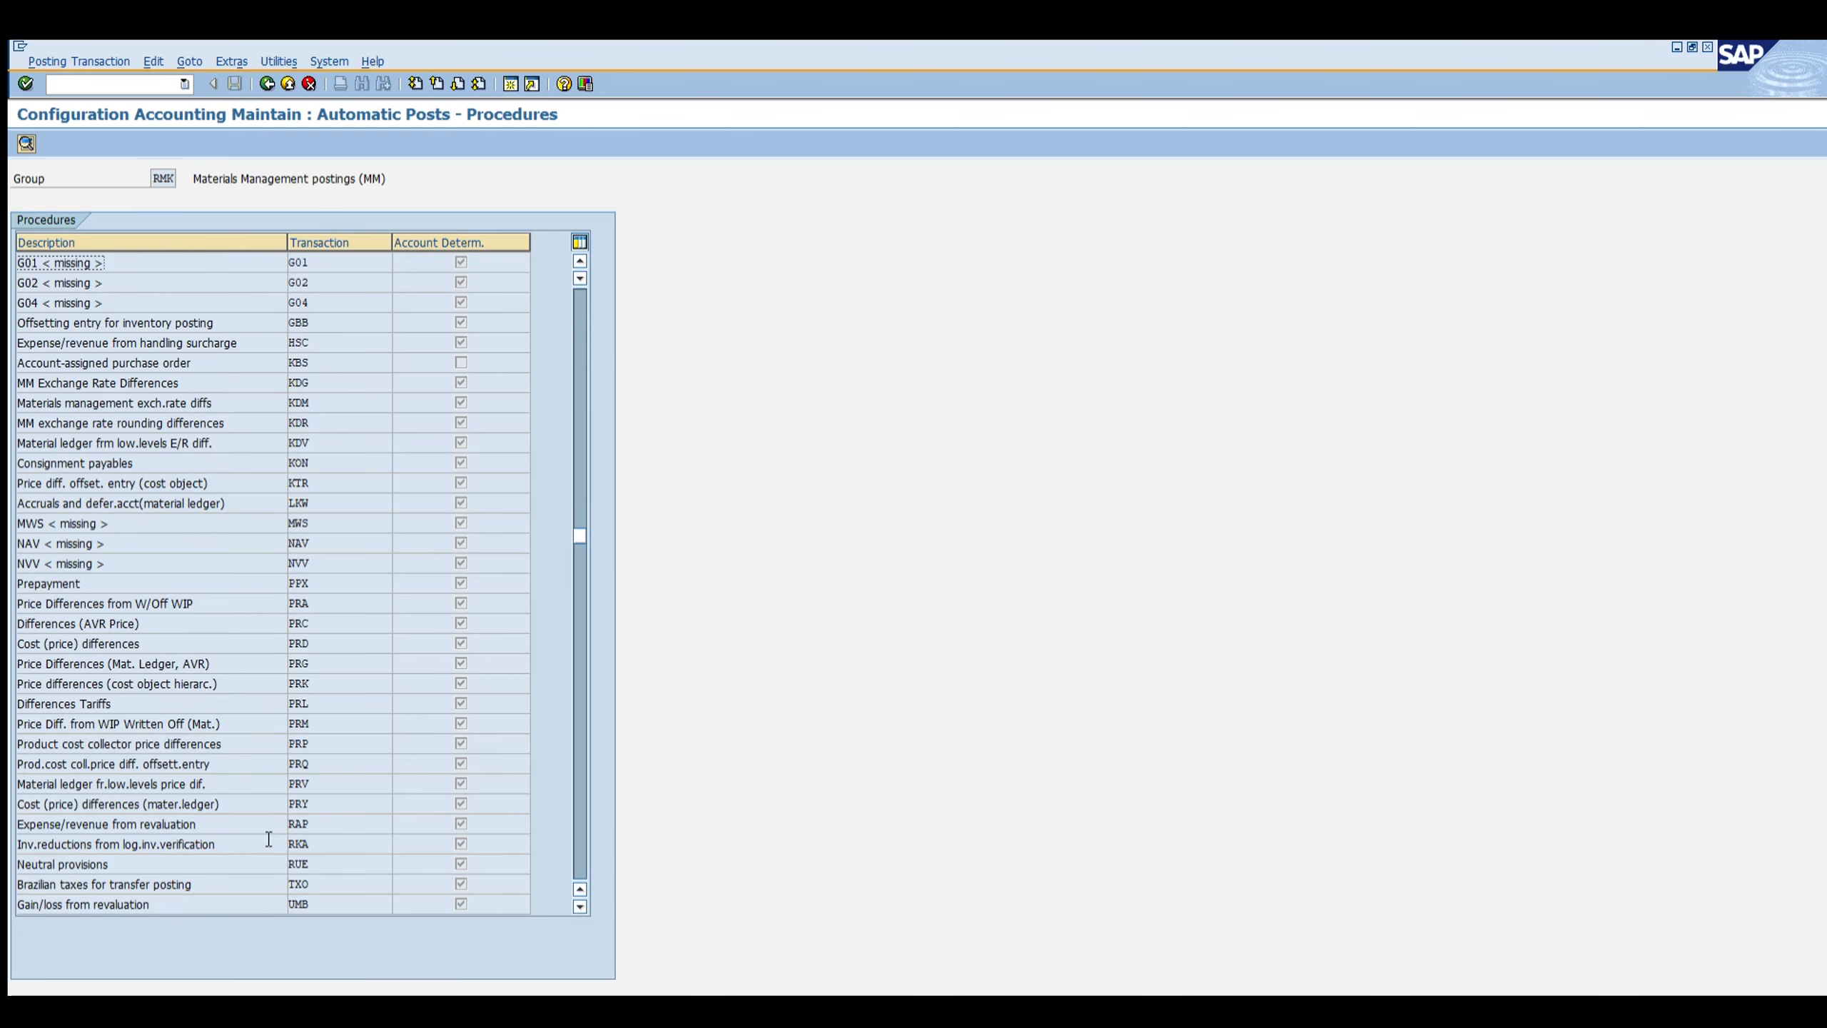
scroll(268, 798, down, 1)
scroll(271, 804, down, 1)
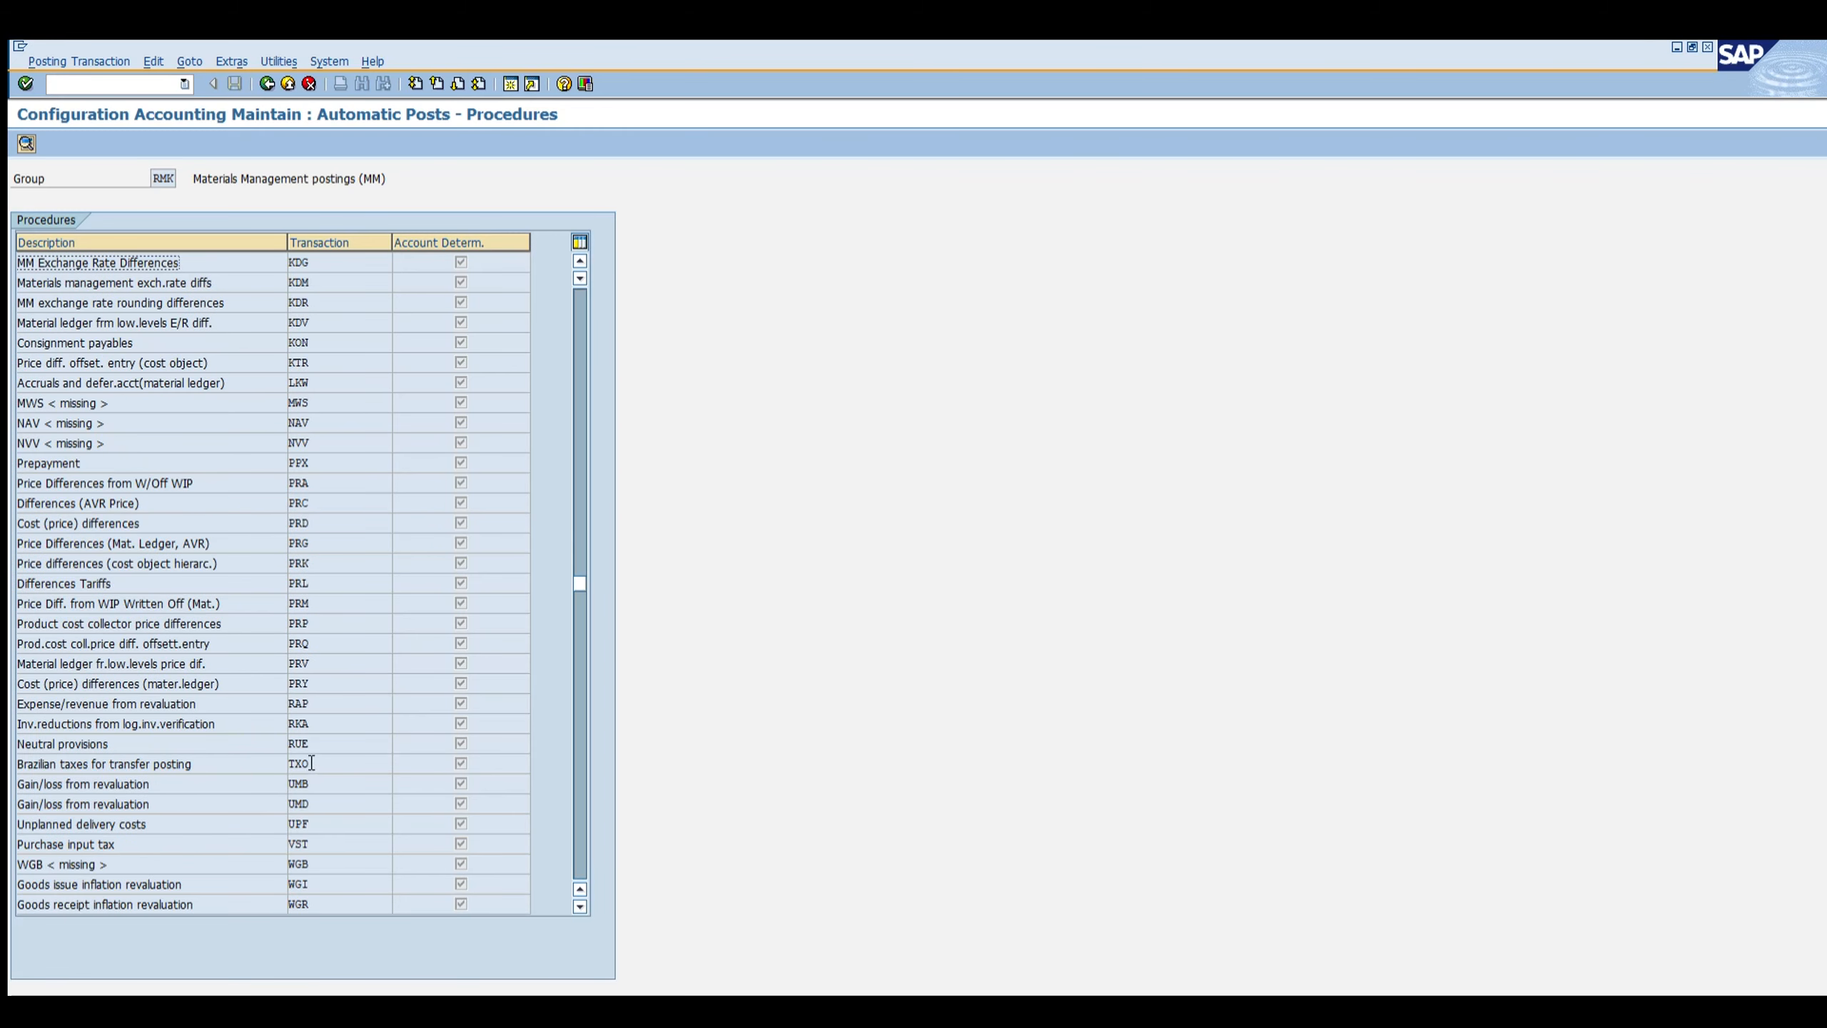
click(305, 783)
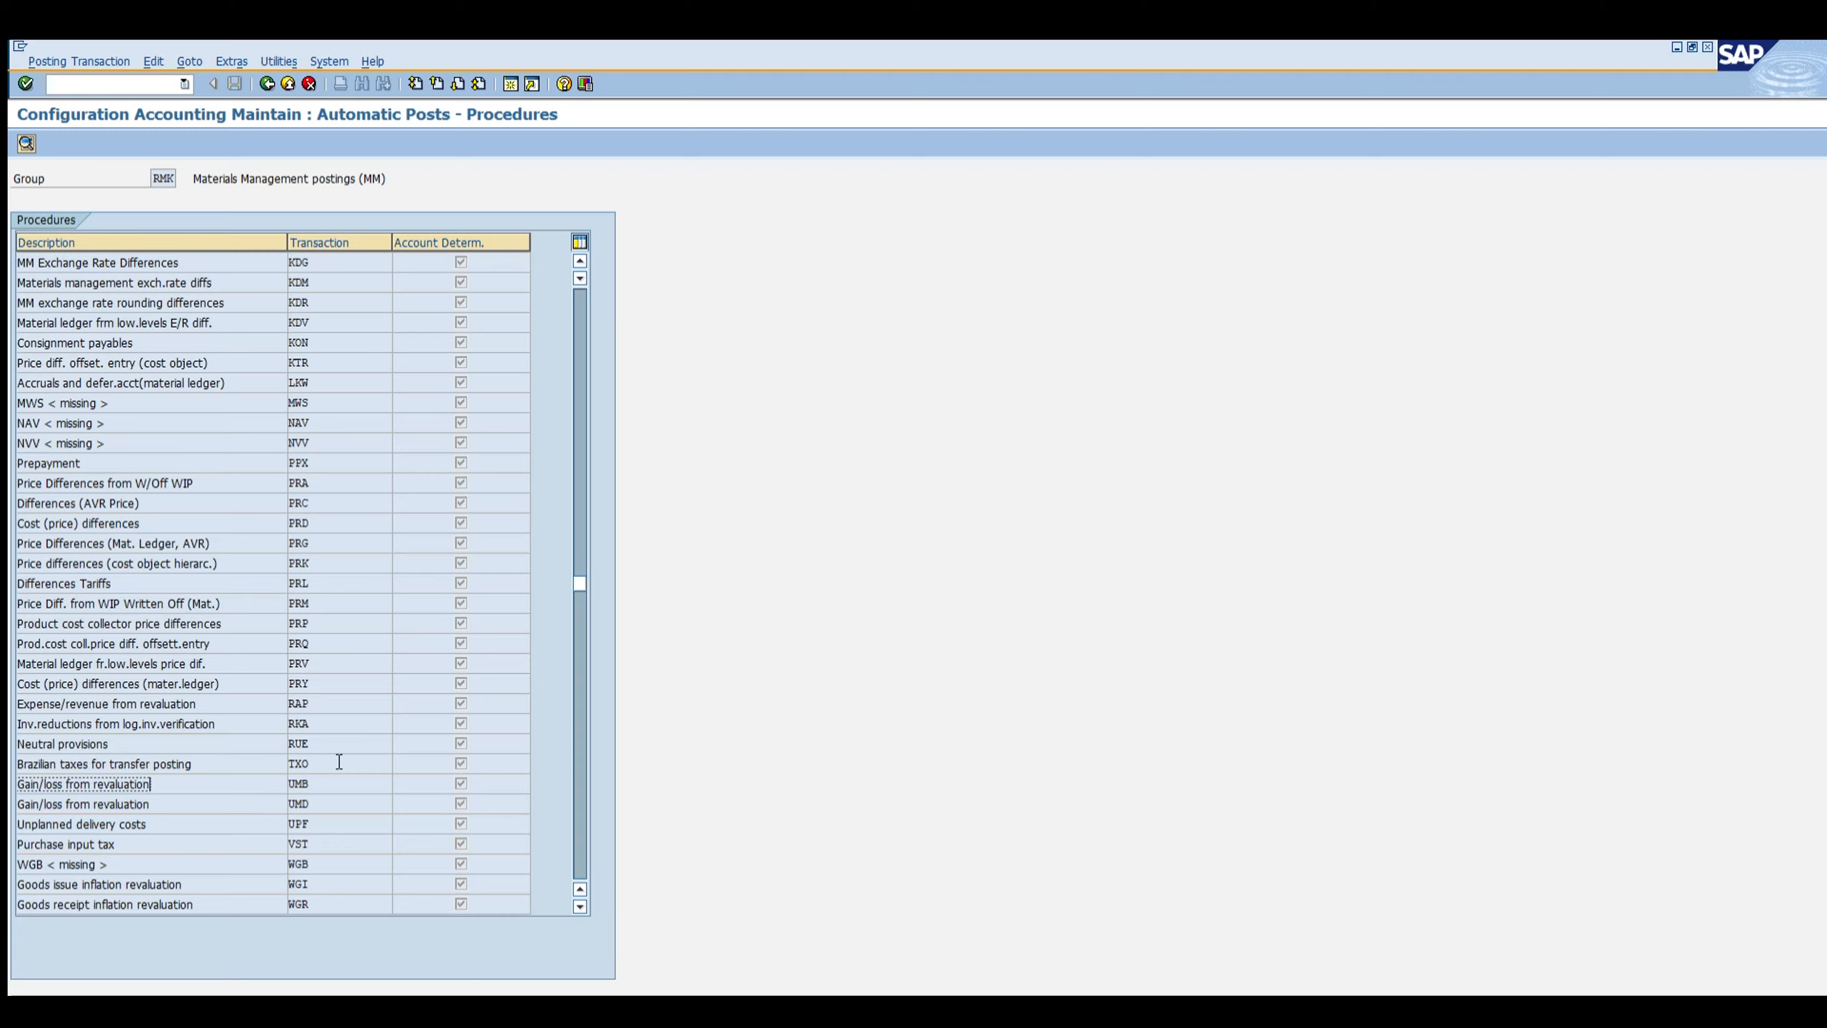
scroll(339, 762, down, 1)
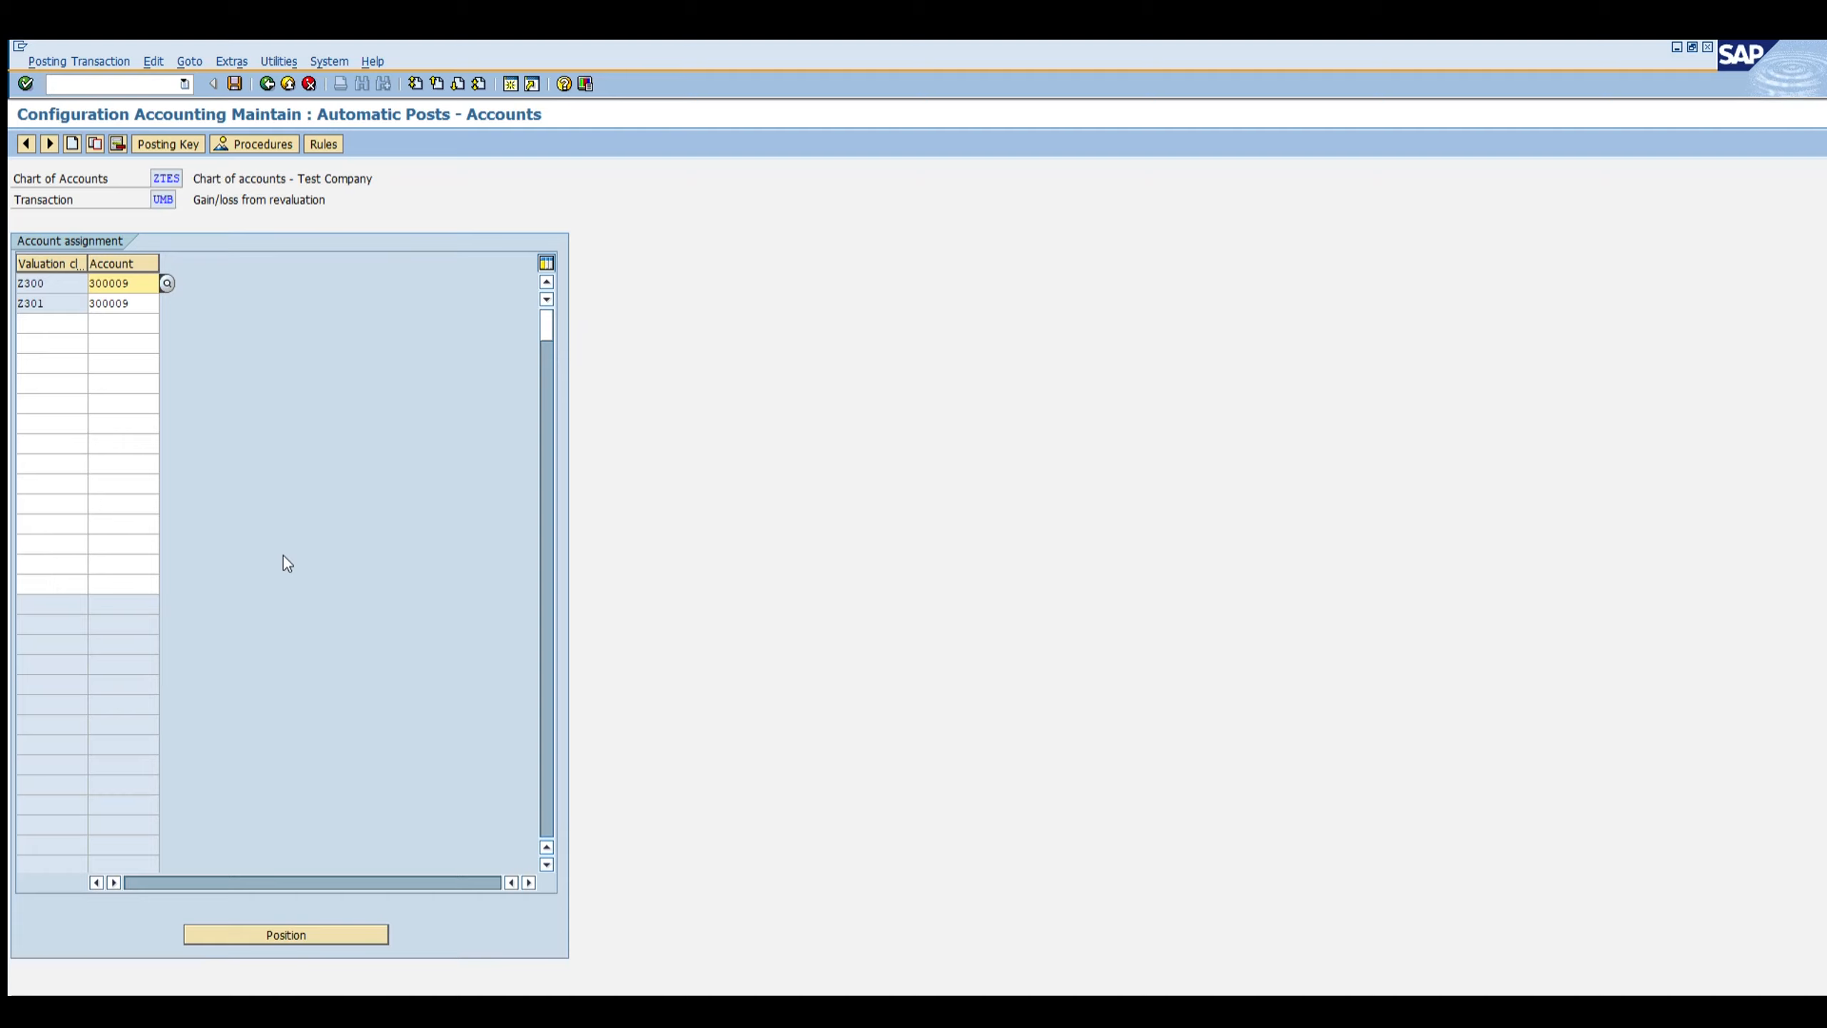
Step: Highlight the Z300 and Z301 account assignments, then start transaction ME21N to create a purchase order
drag(55, 283, 8, 303)
click(122, 81)
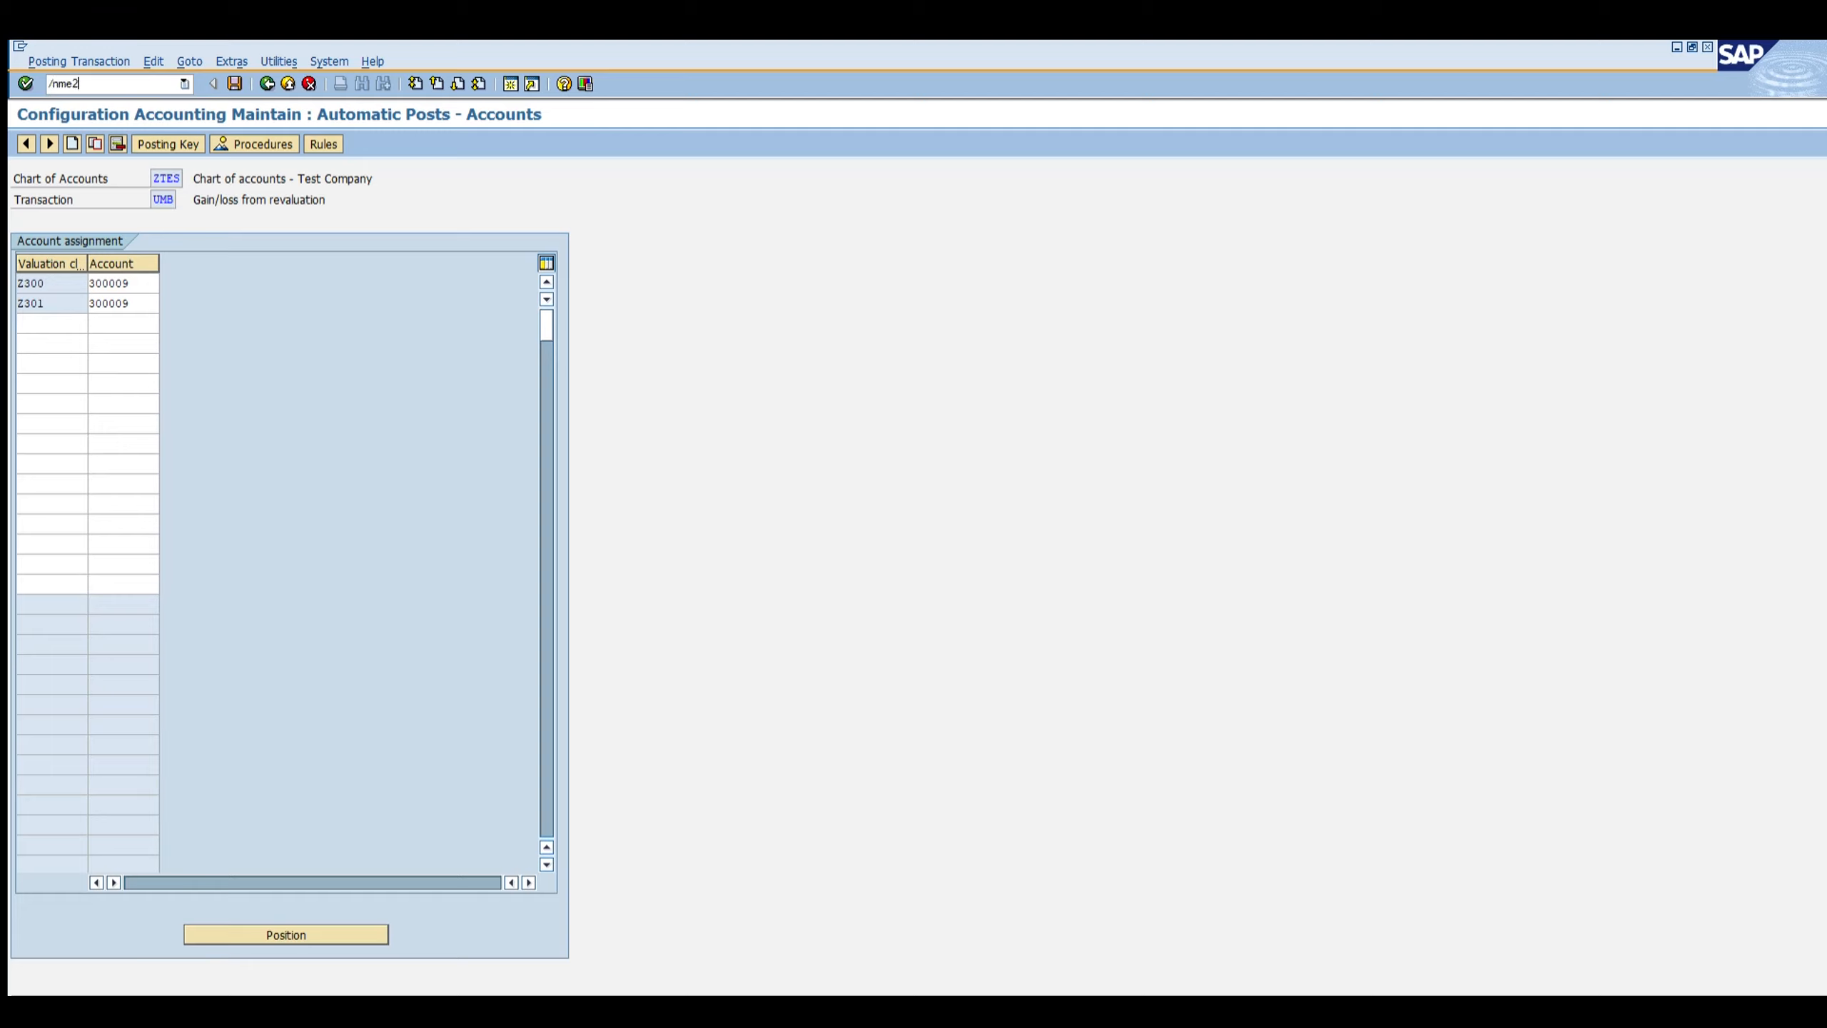
key(Return)
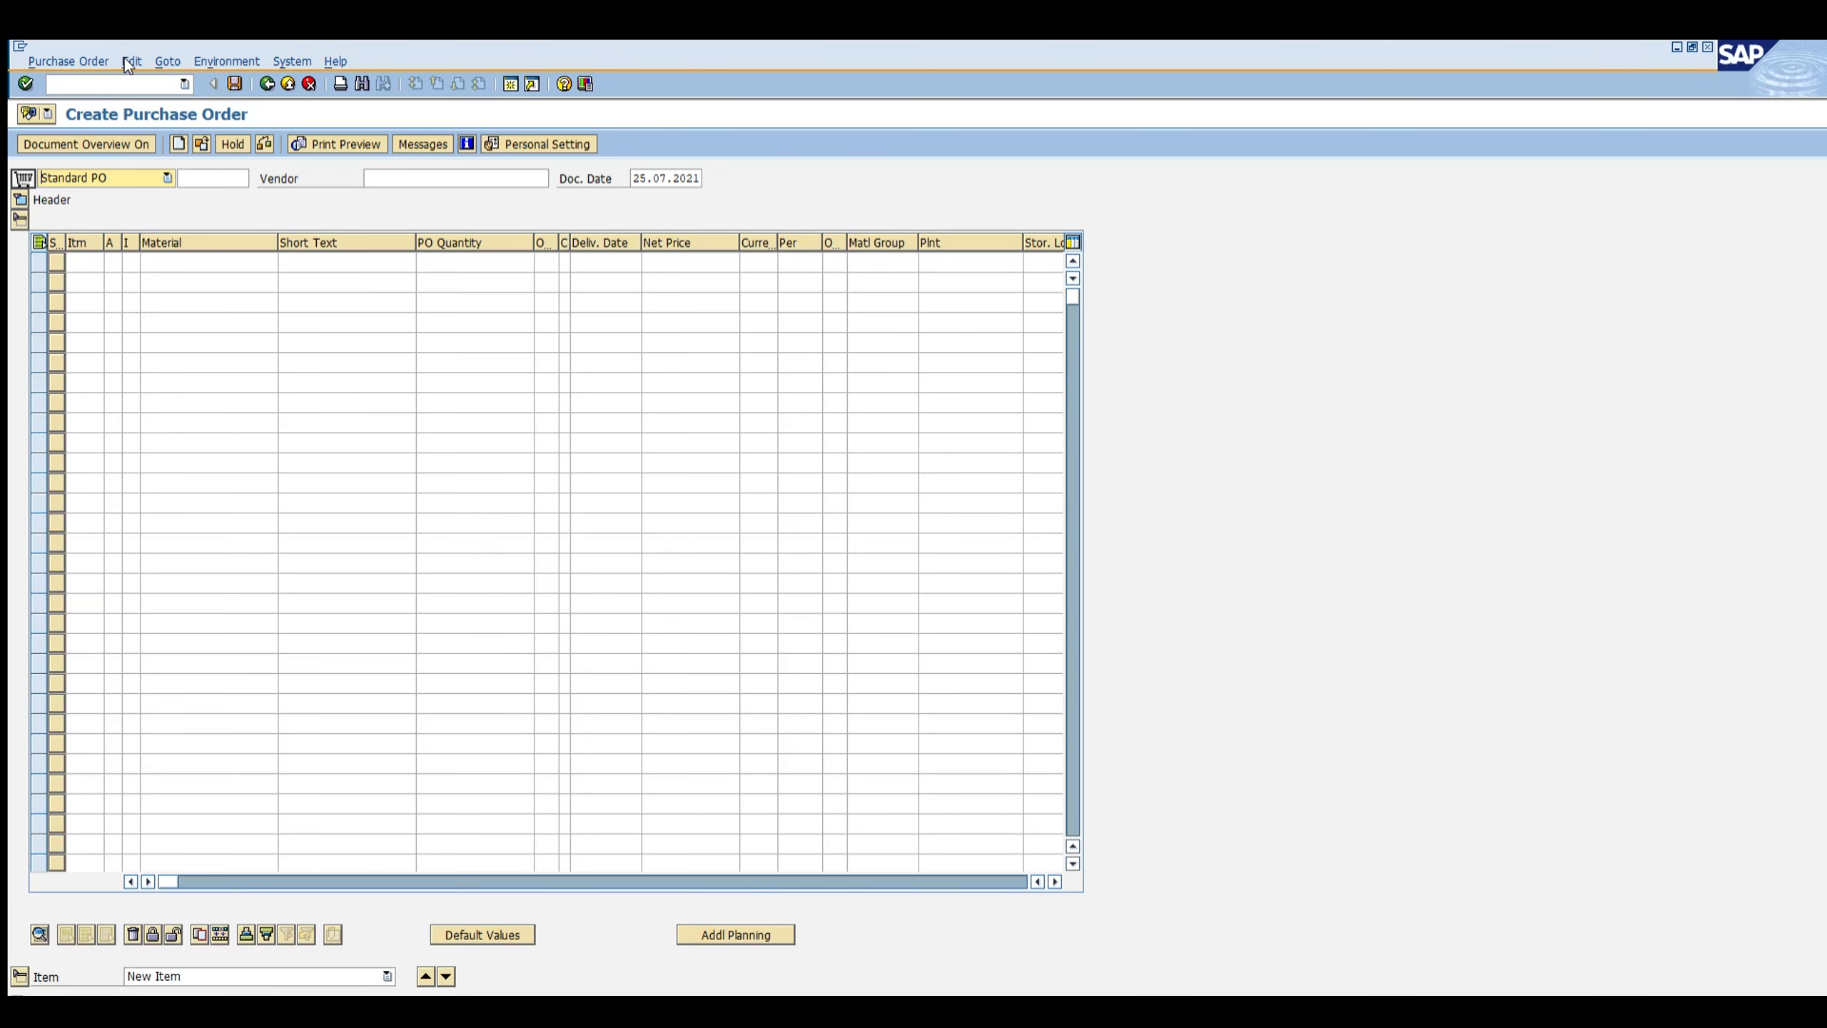
Step: Enter the vendor number in the new standard purchase order header
click(415, 173)
text(0000100060)
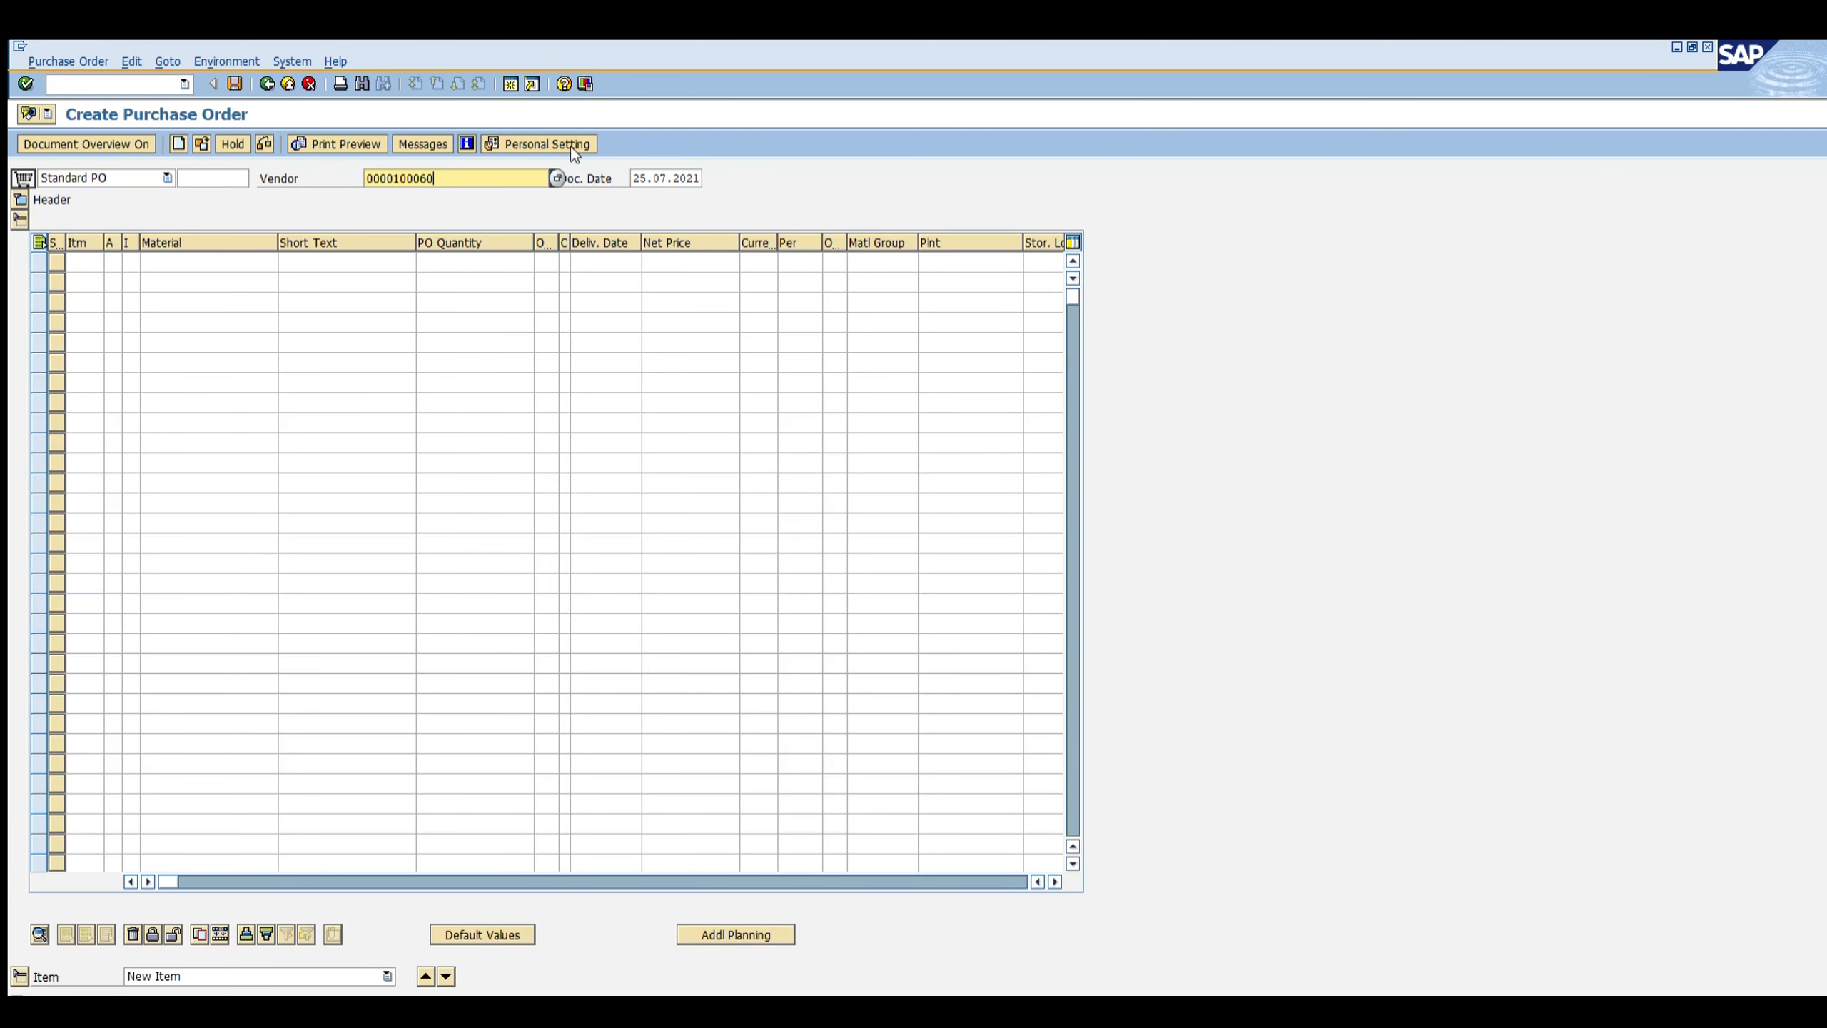
key(Return)
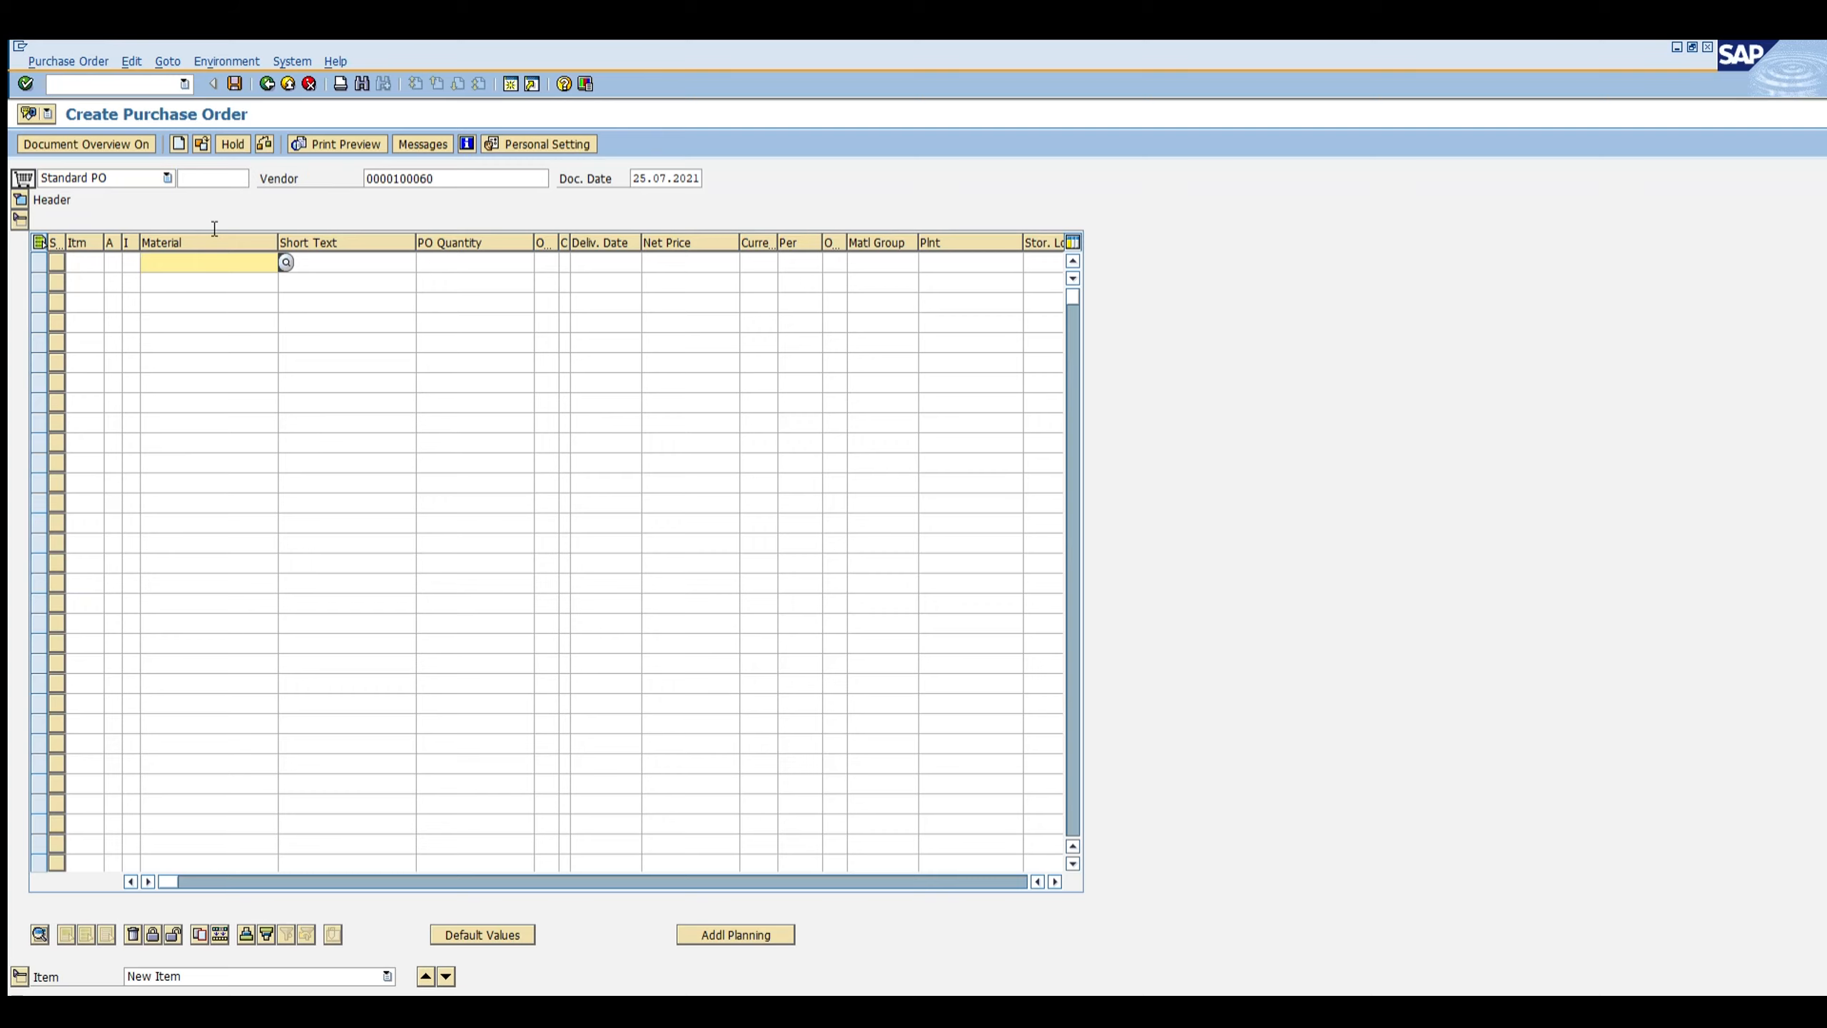
key(Return)
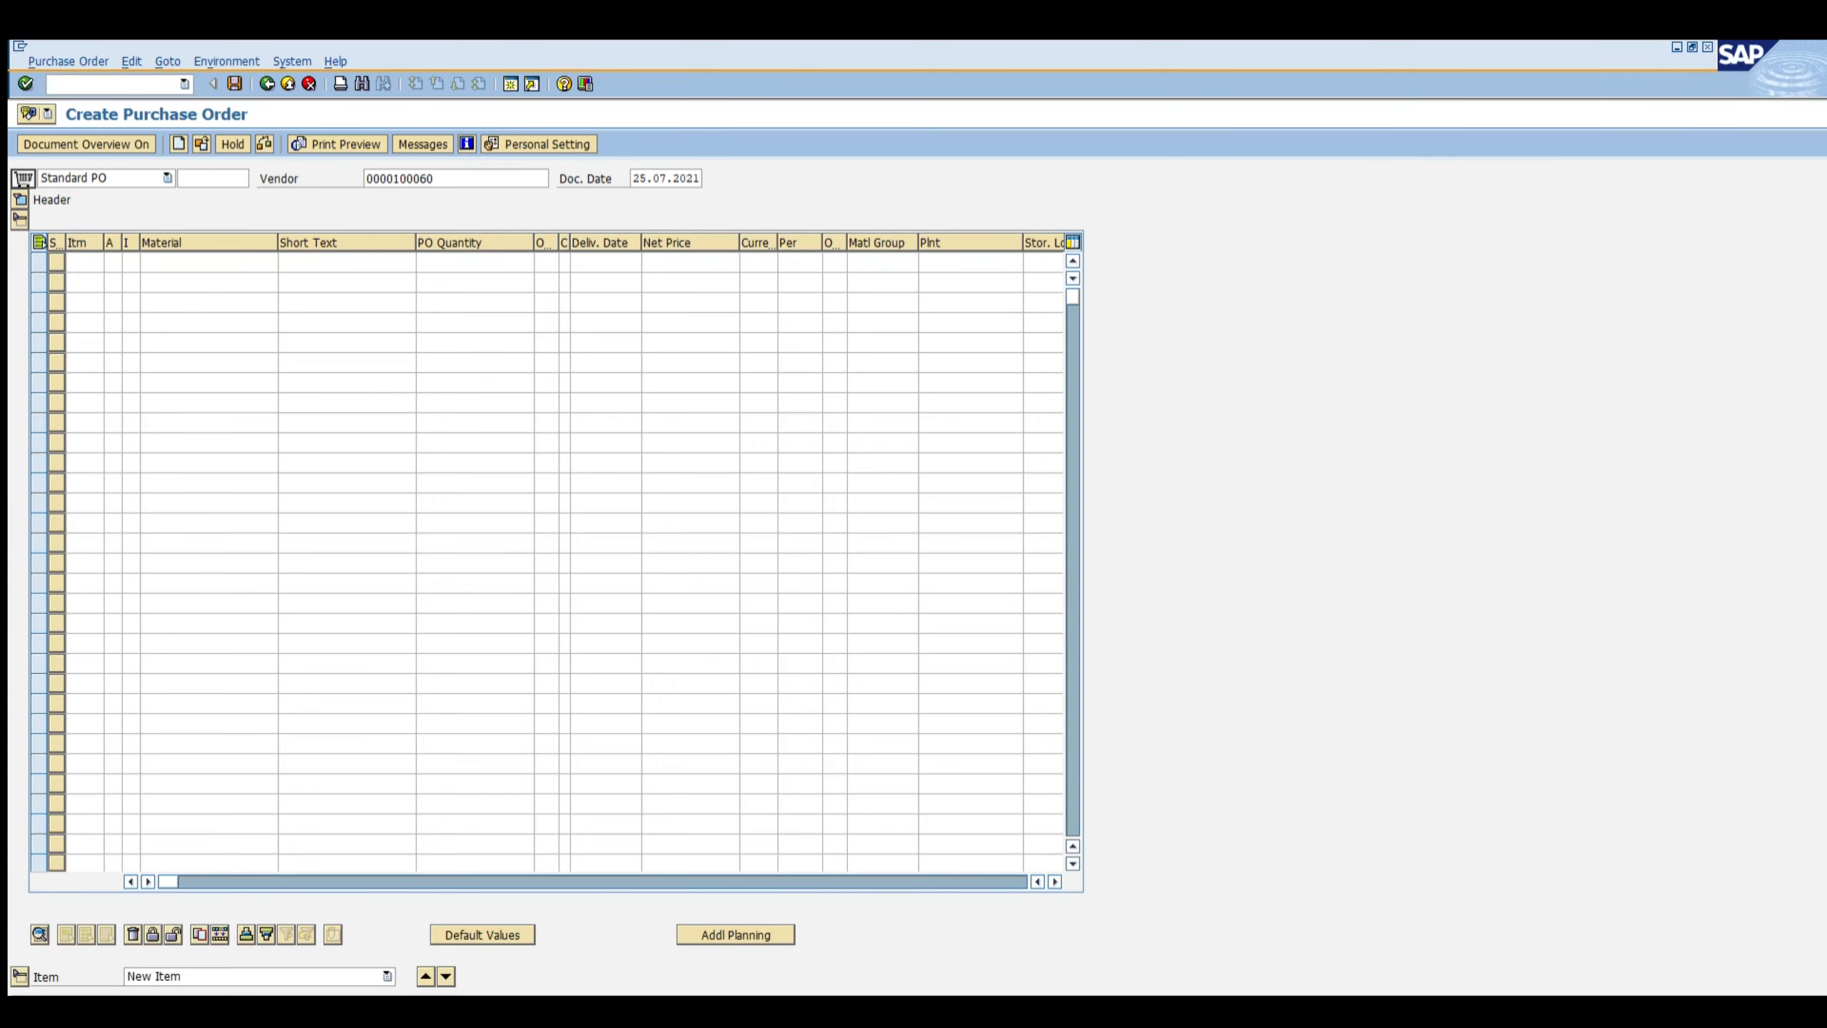
Step: Add an item line for material chemical material with a PO quantity of 100
text(chemical material)
key(Tab)
key(Tab)
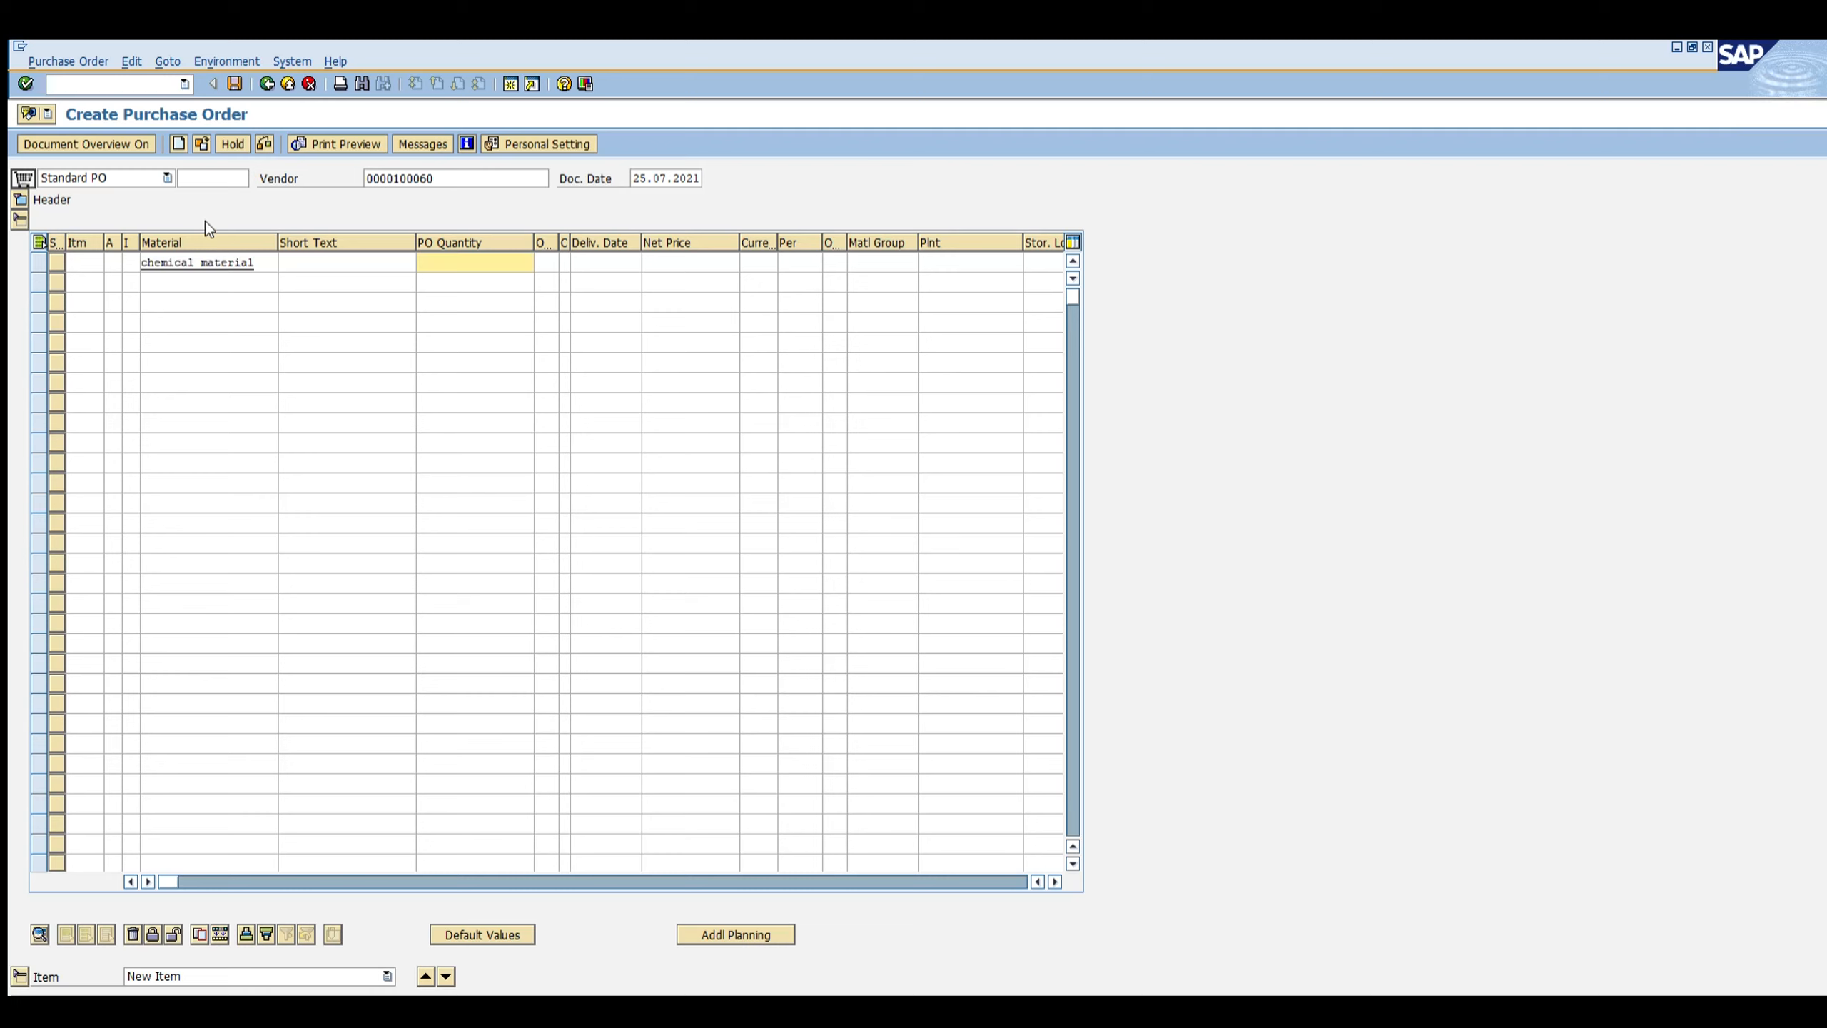
text(100)
key(Tab)
key(Tab)
key(Tab)
key(Tab)
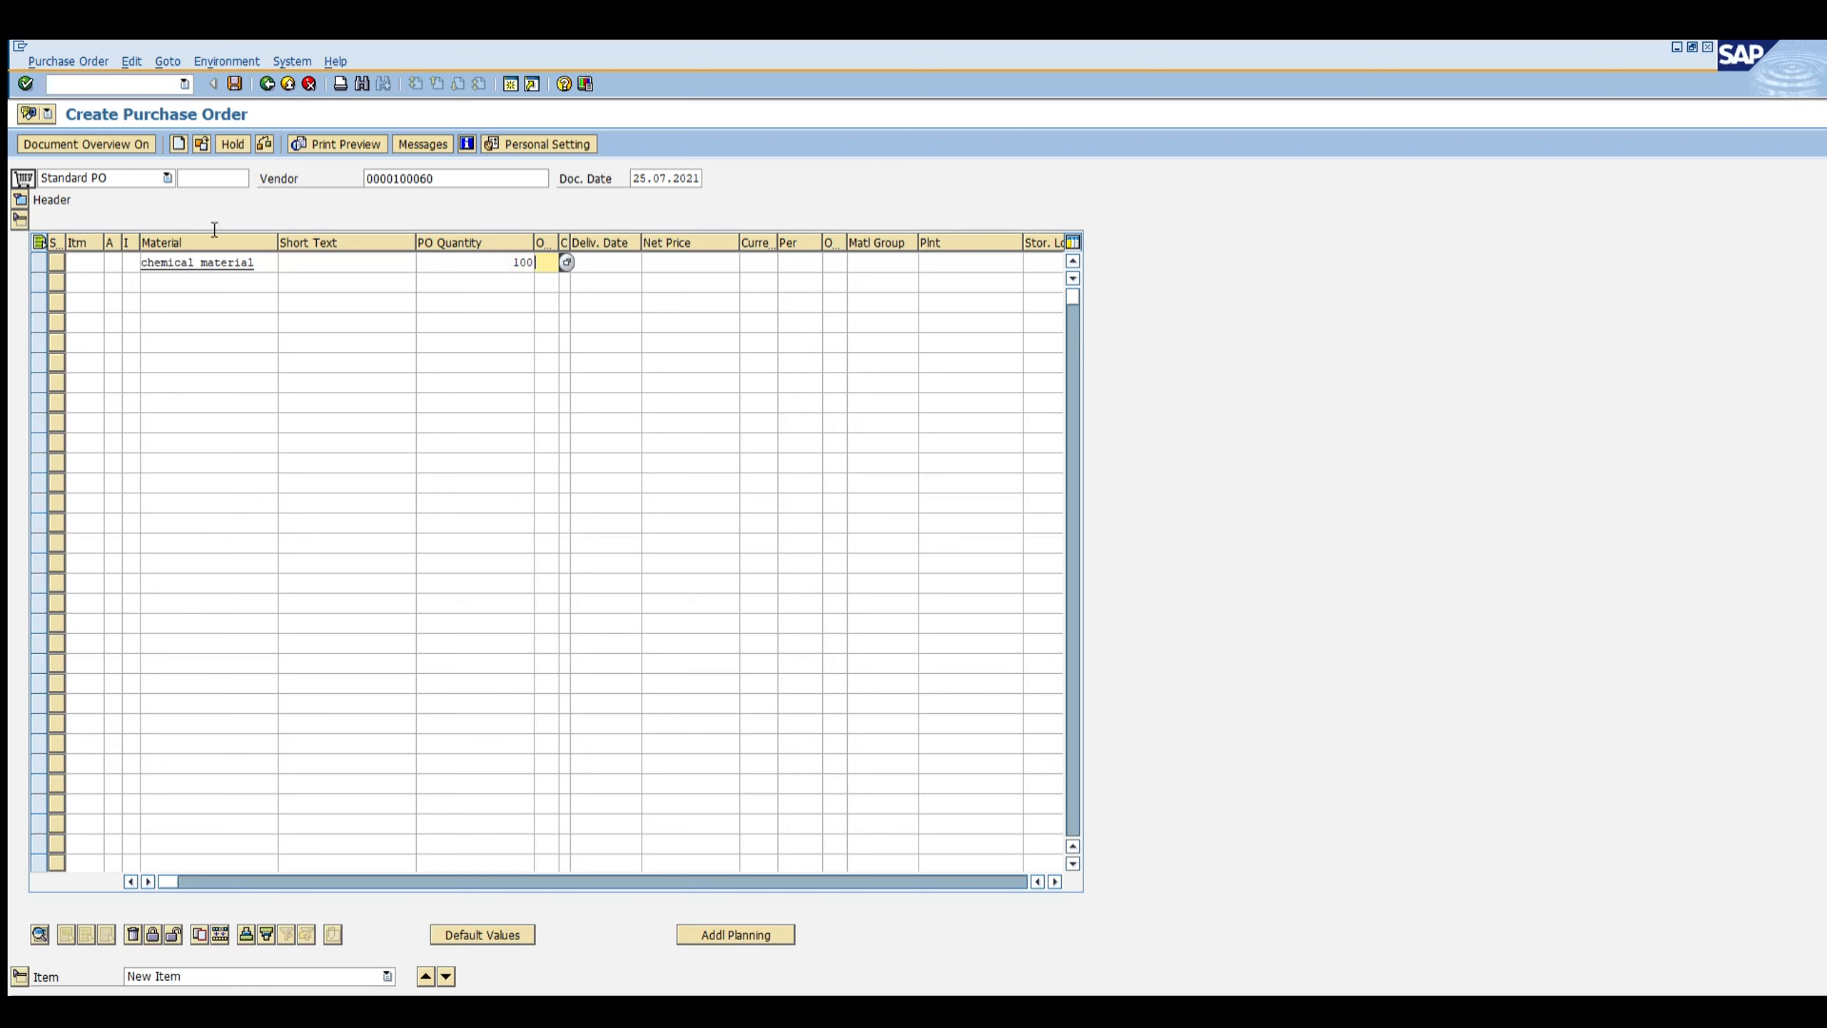
Step: Set the item's net price to 10 INR, plant Z001 and storage location 0001
text(10)
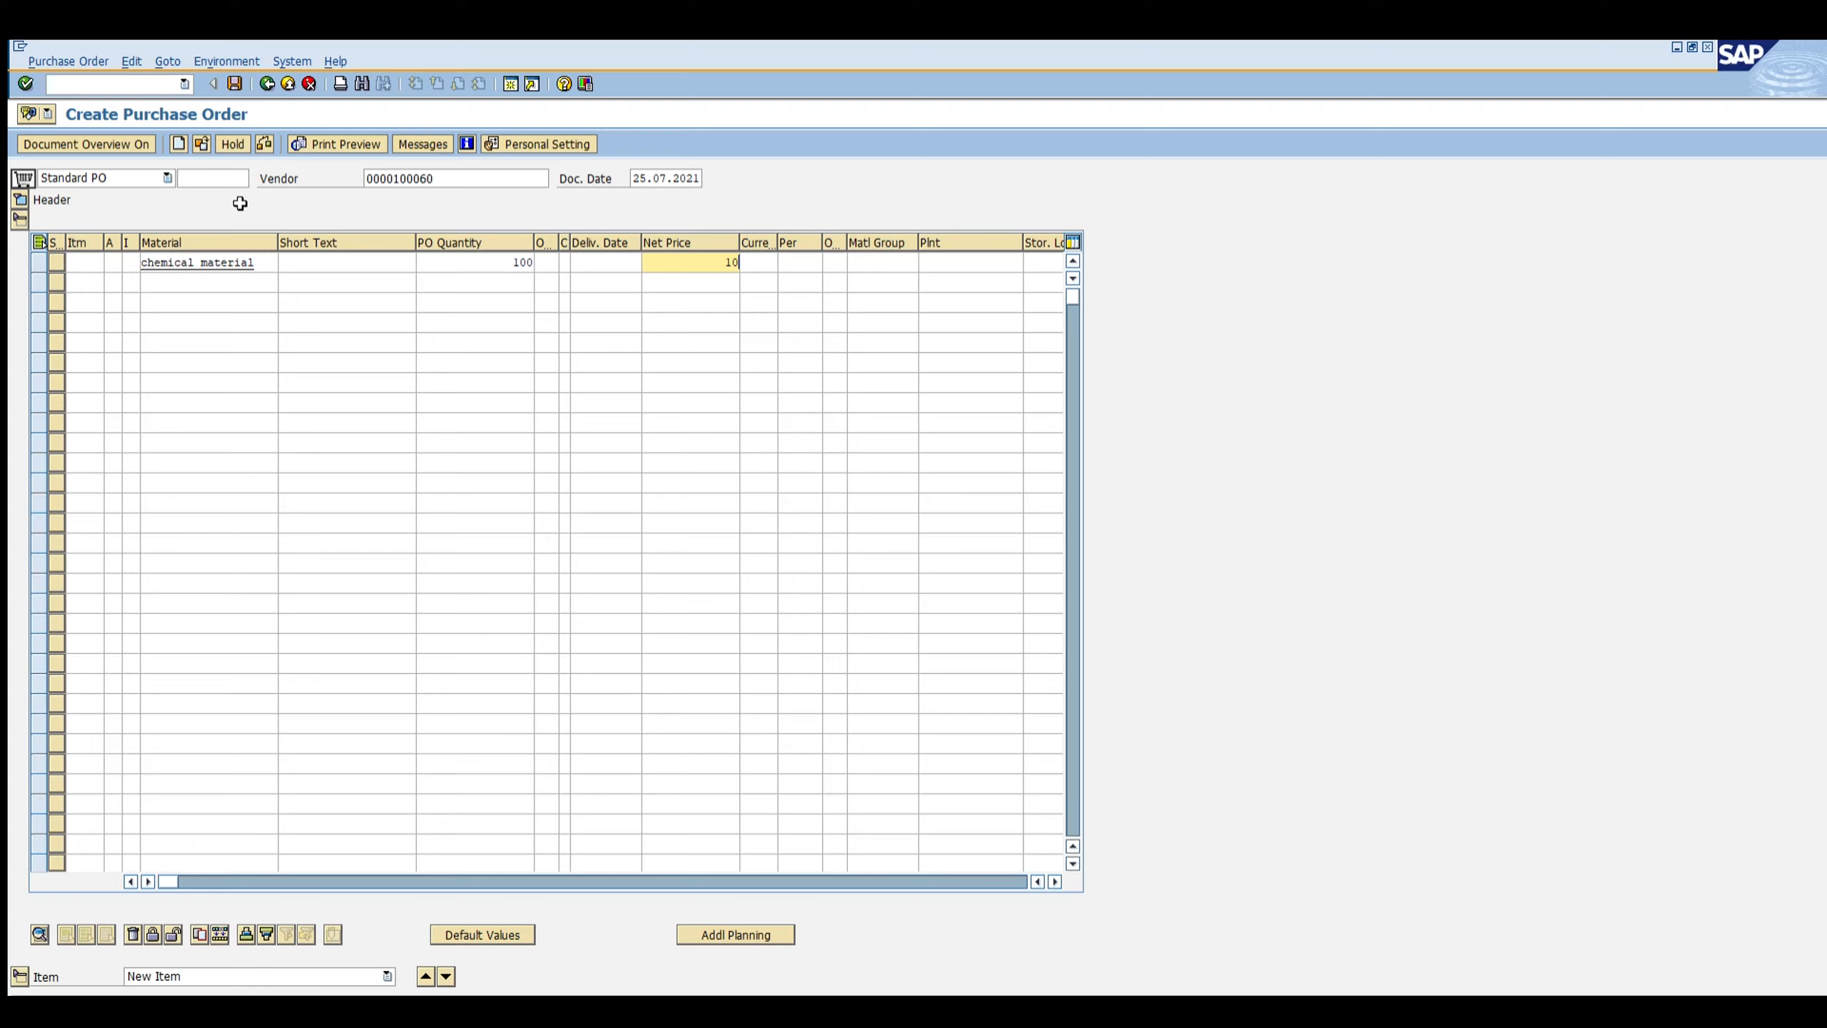
key(Tab)
text(inr)
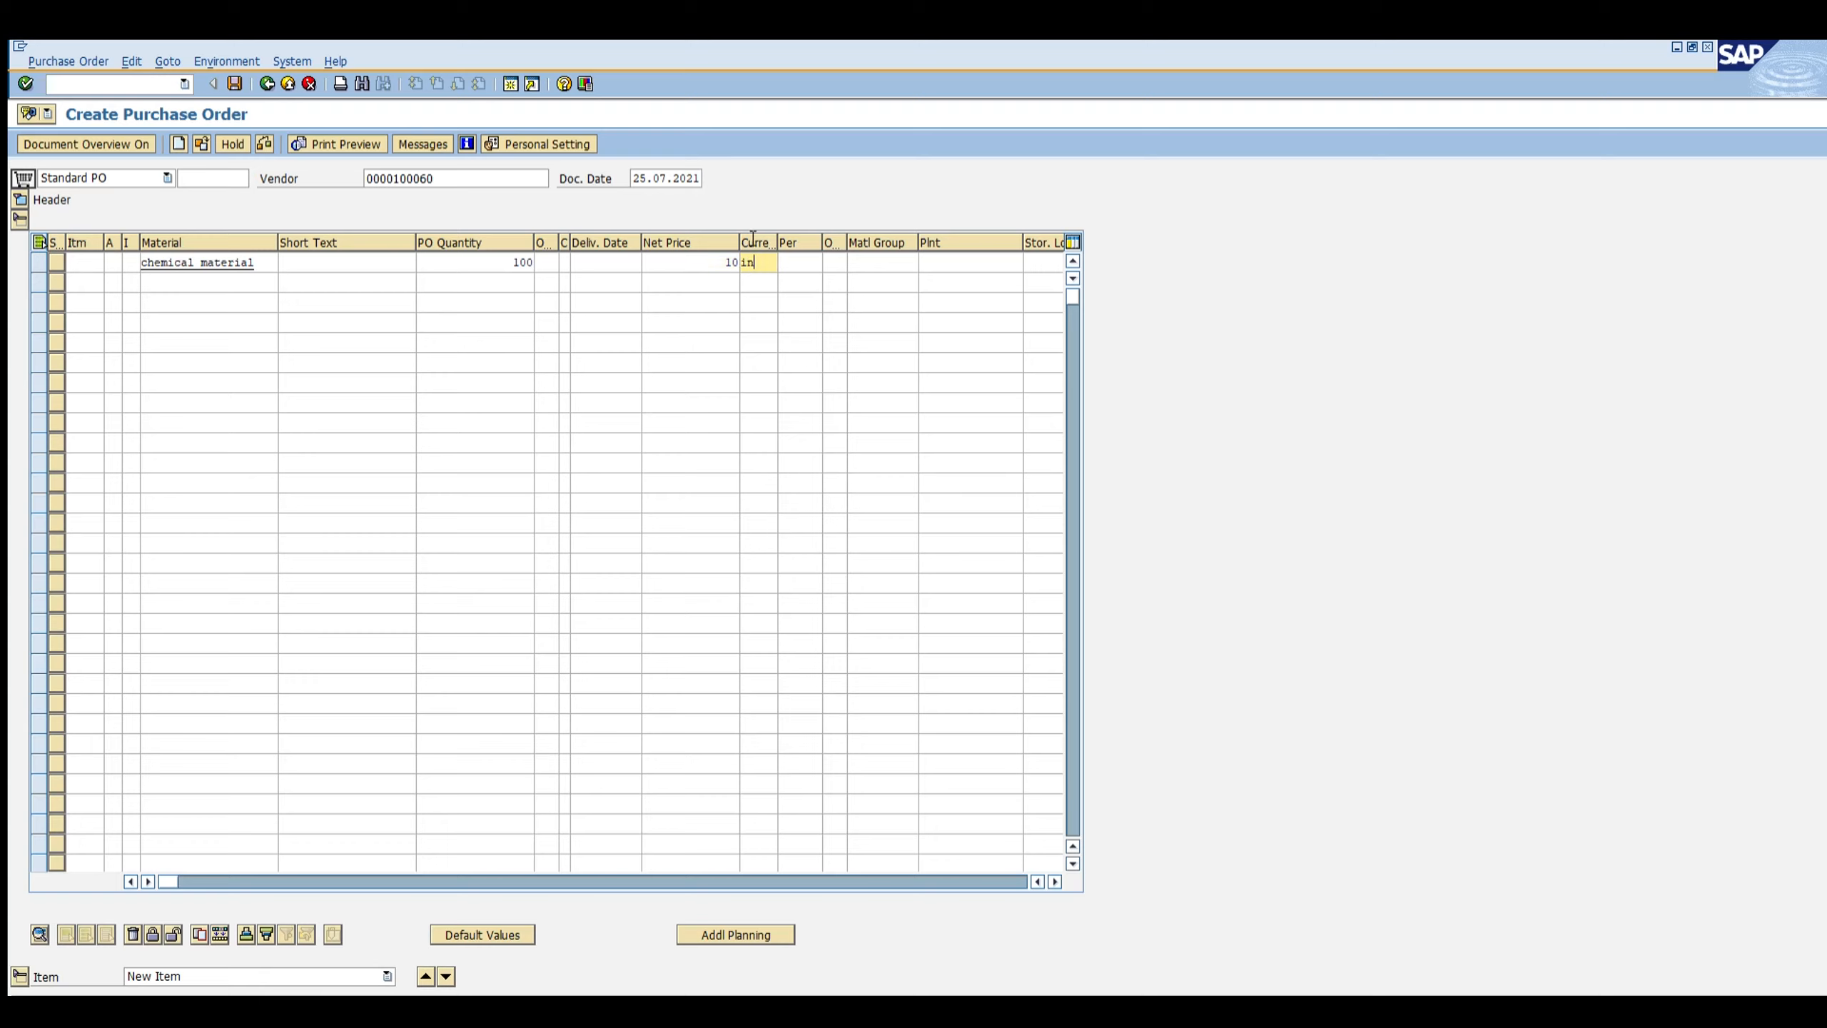
key(Tab)
key(Tab)
key(Tab)
key(Tab)
text(z)
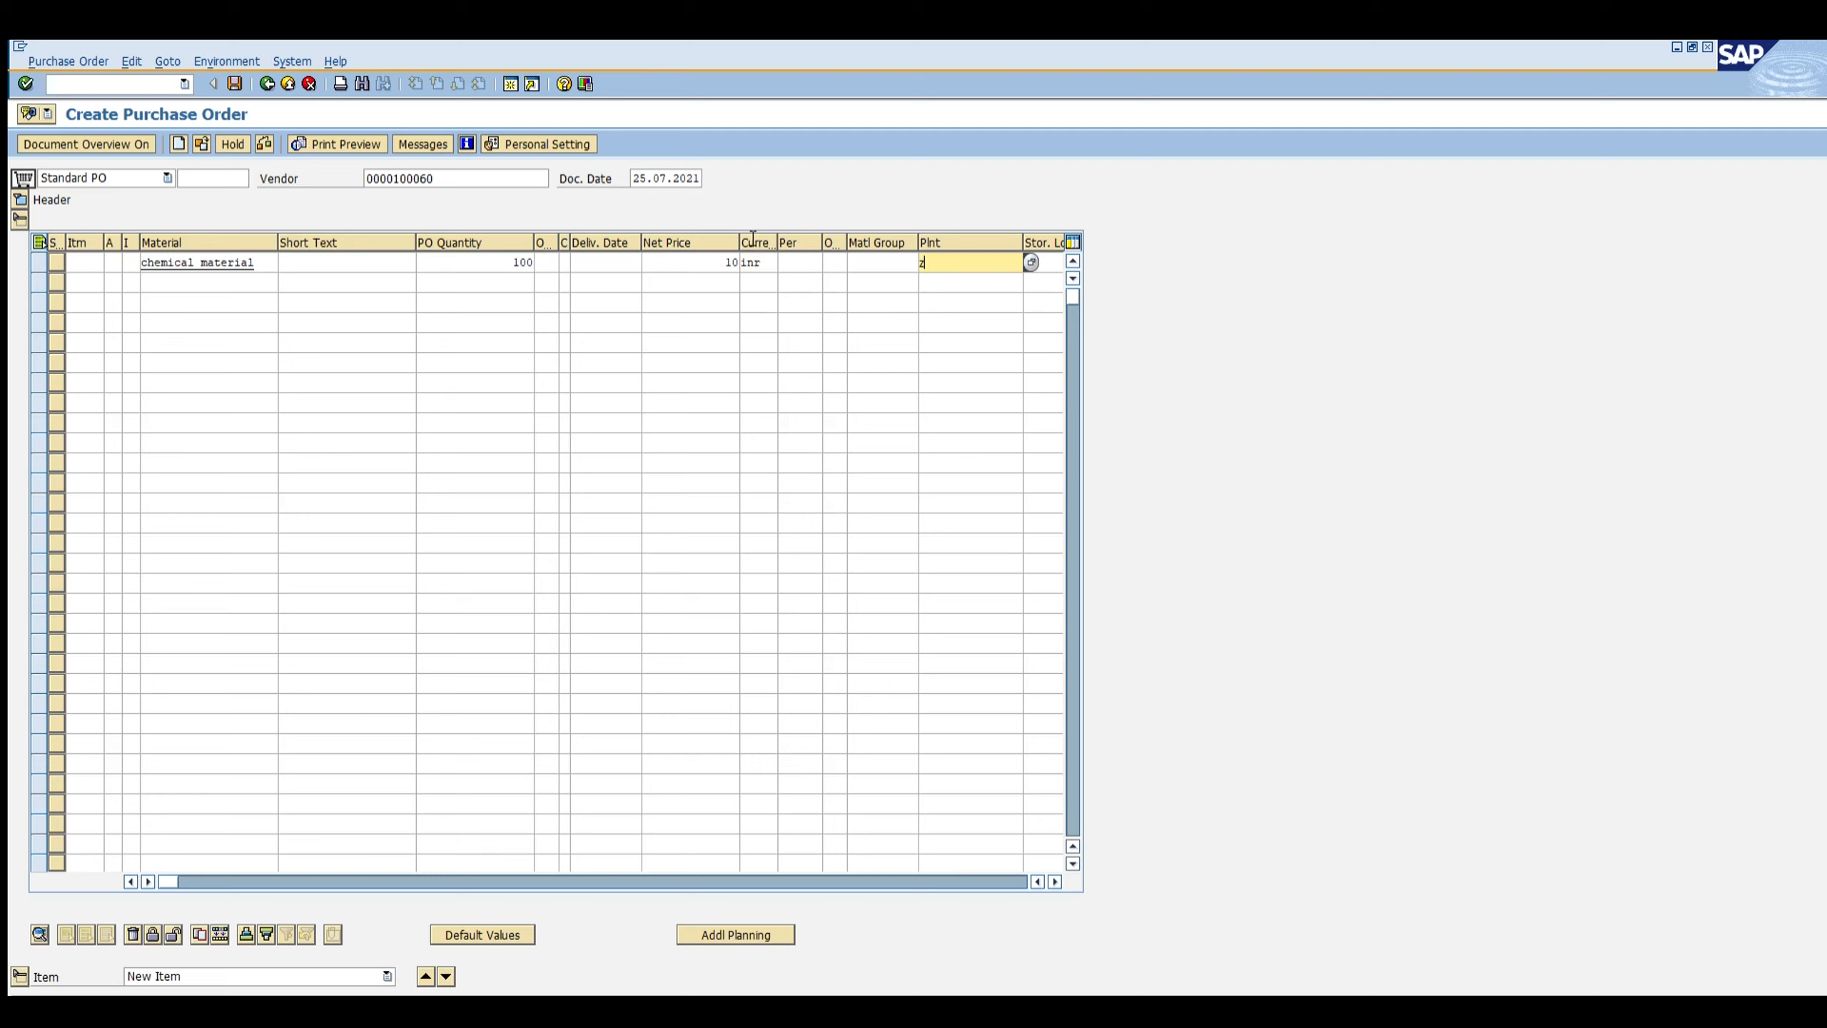
text(001)
key(Tab)
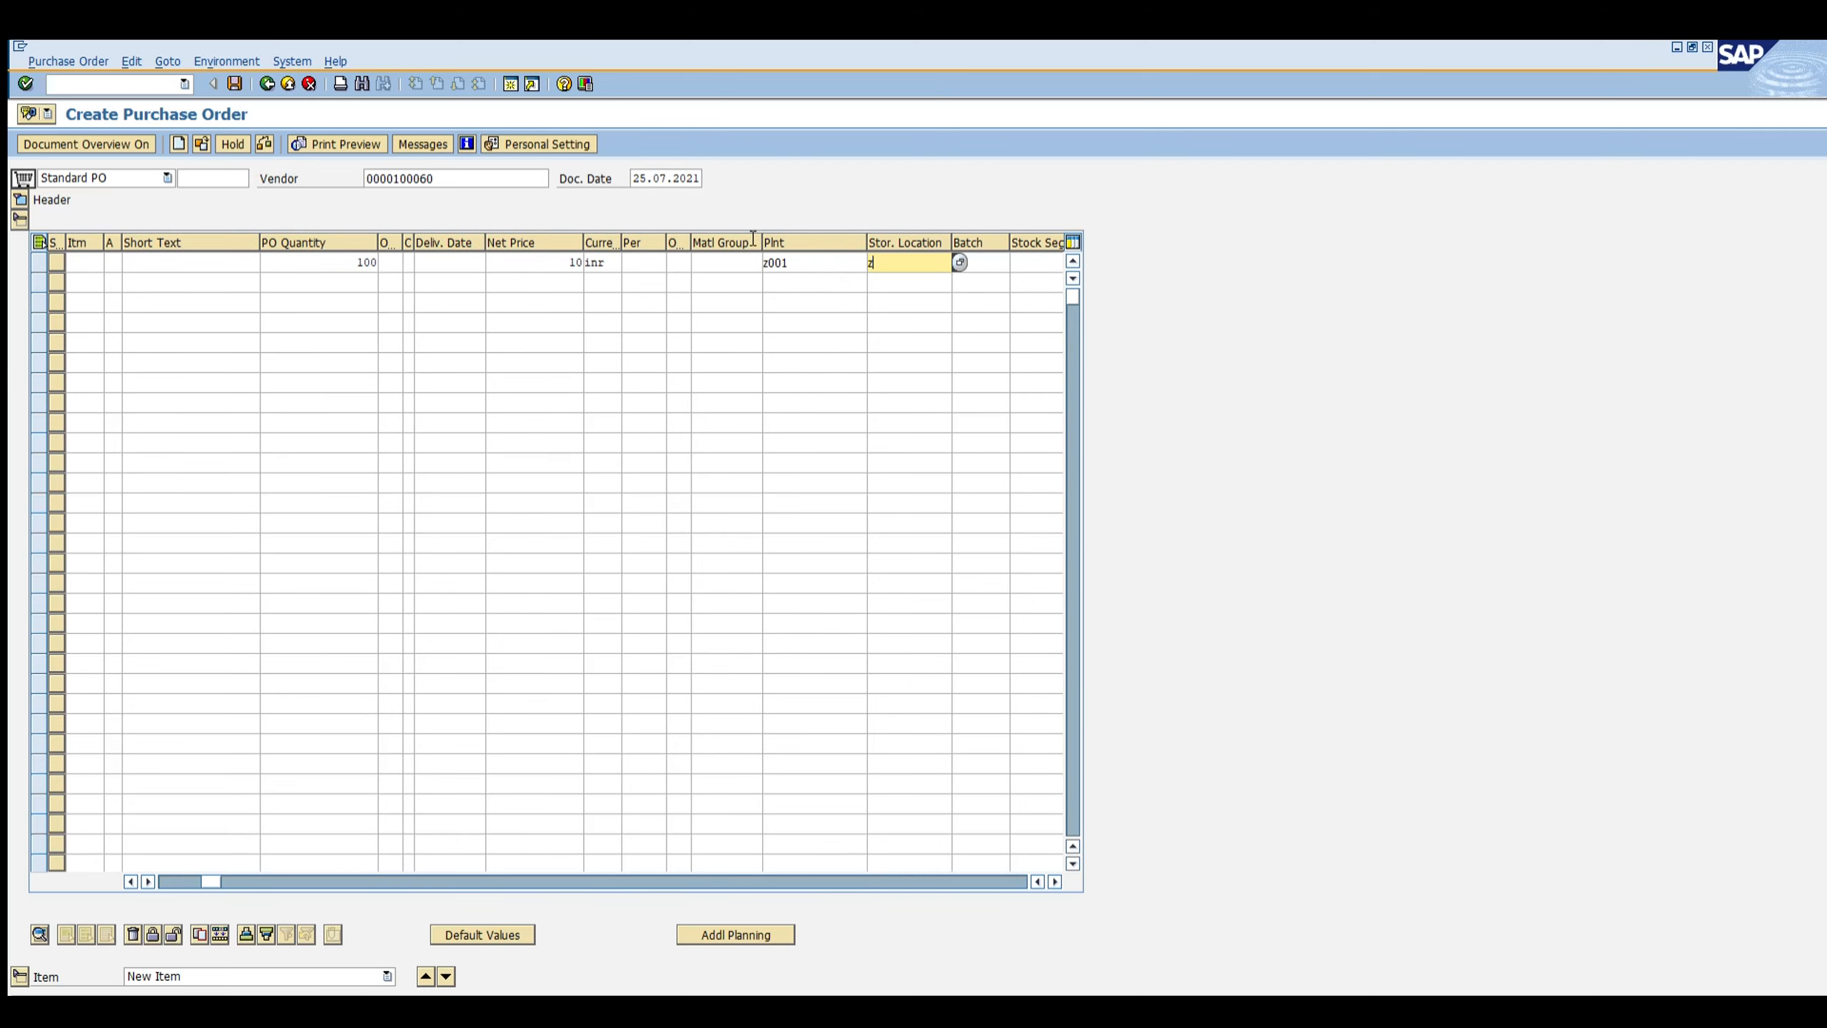
text(0001)
key(Return)
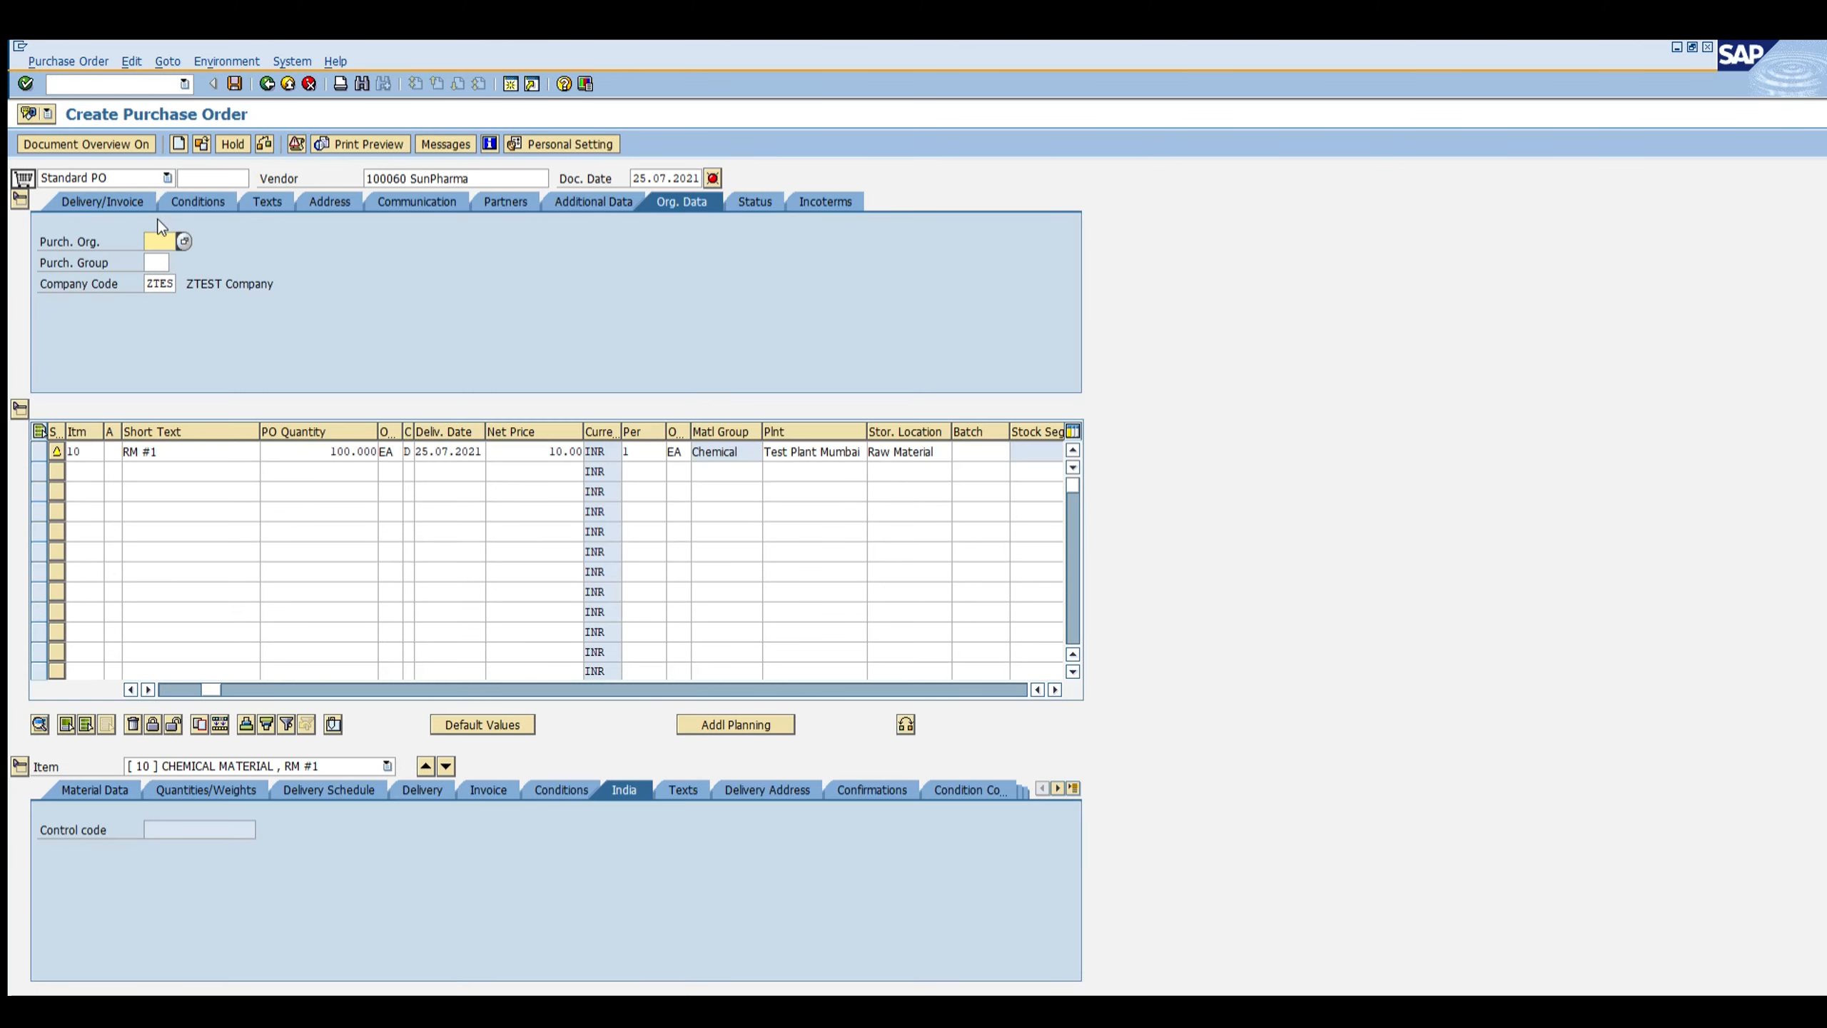
Step: Set the purchasing organization to ZTES and the purchasing group to ZM1
text(ZTES)
key(Tab)
text(ZM1)
key(Return)
Step: Copy item 10 into a second item 20 with a net price of 20
click(36, 429)
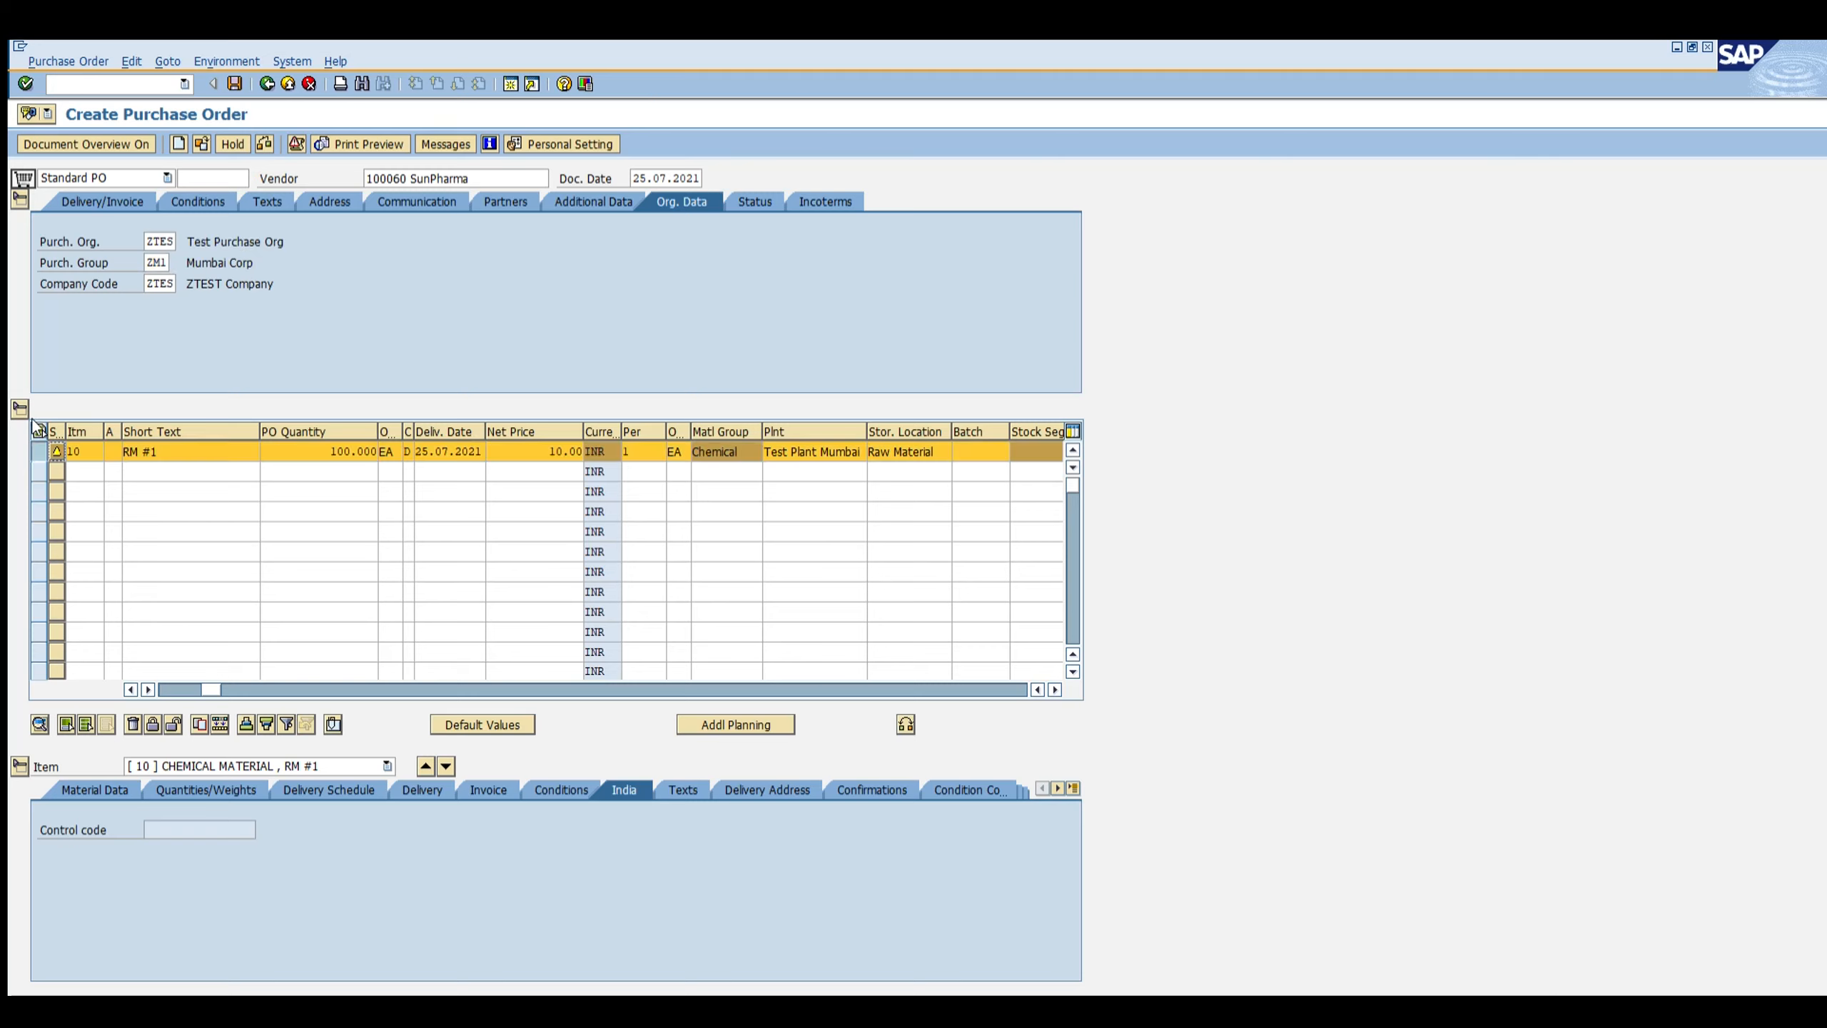
click(199, 724)
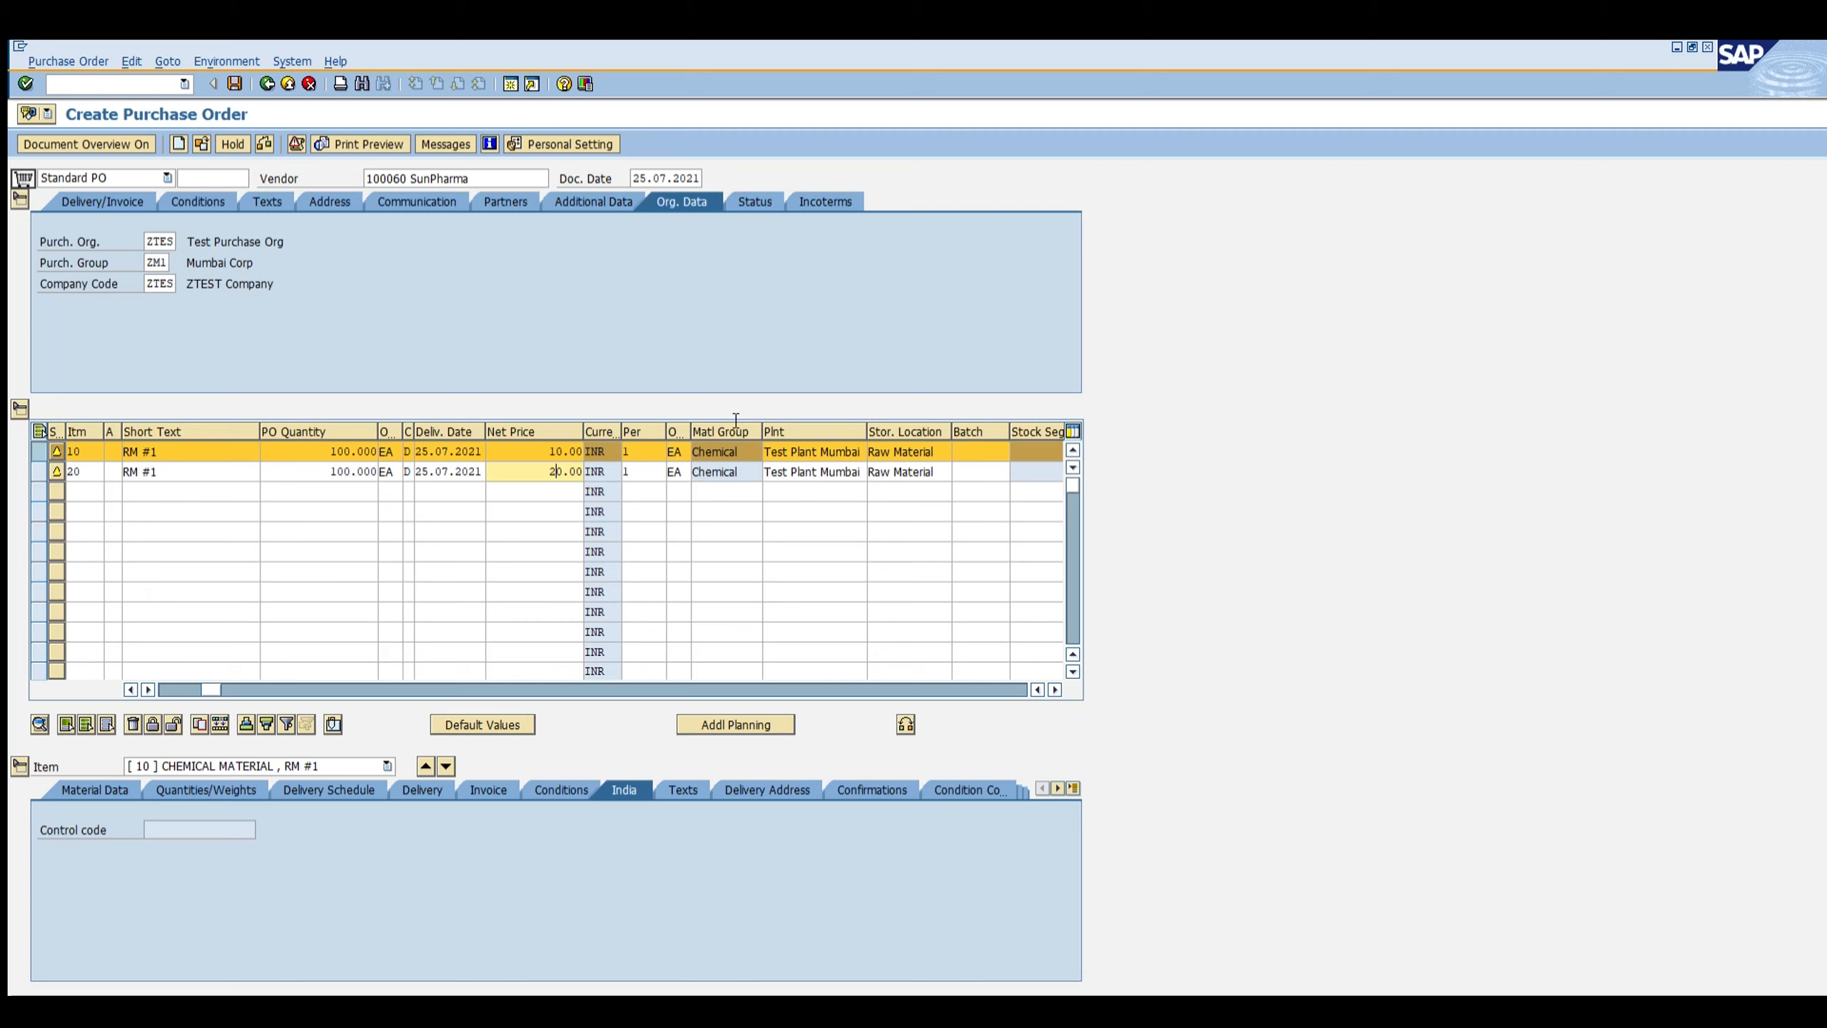
key(Return)
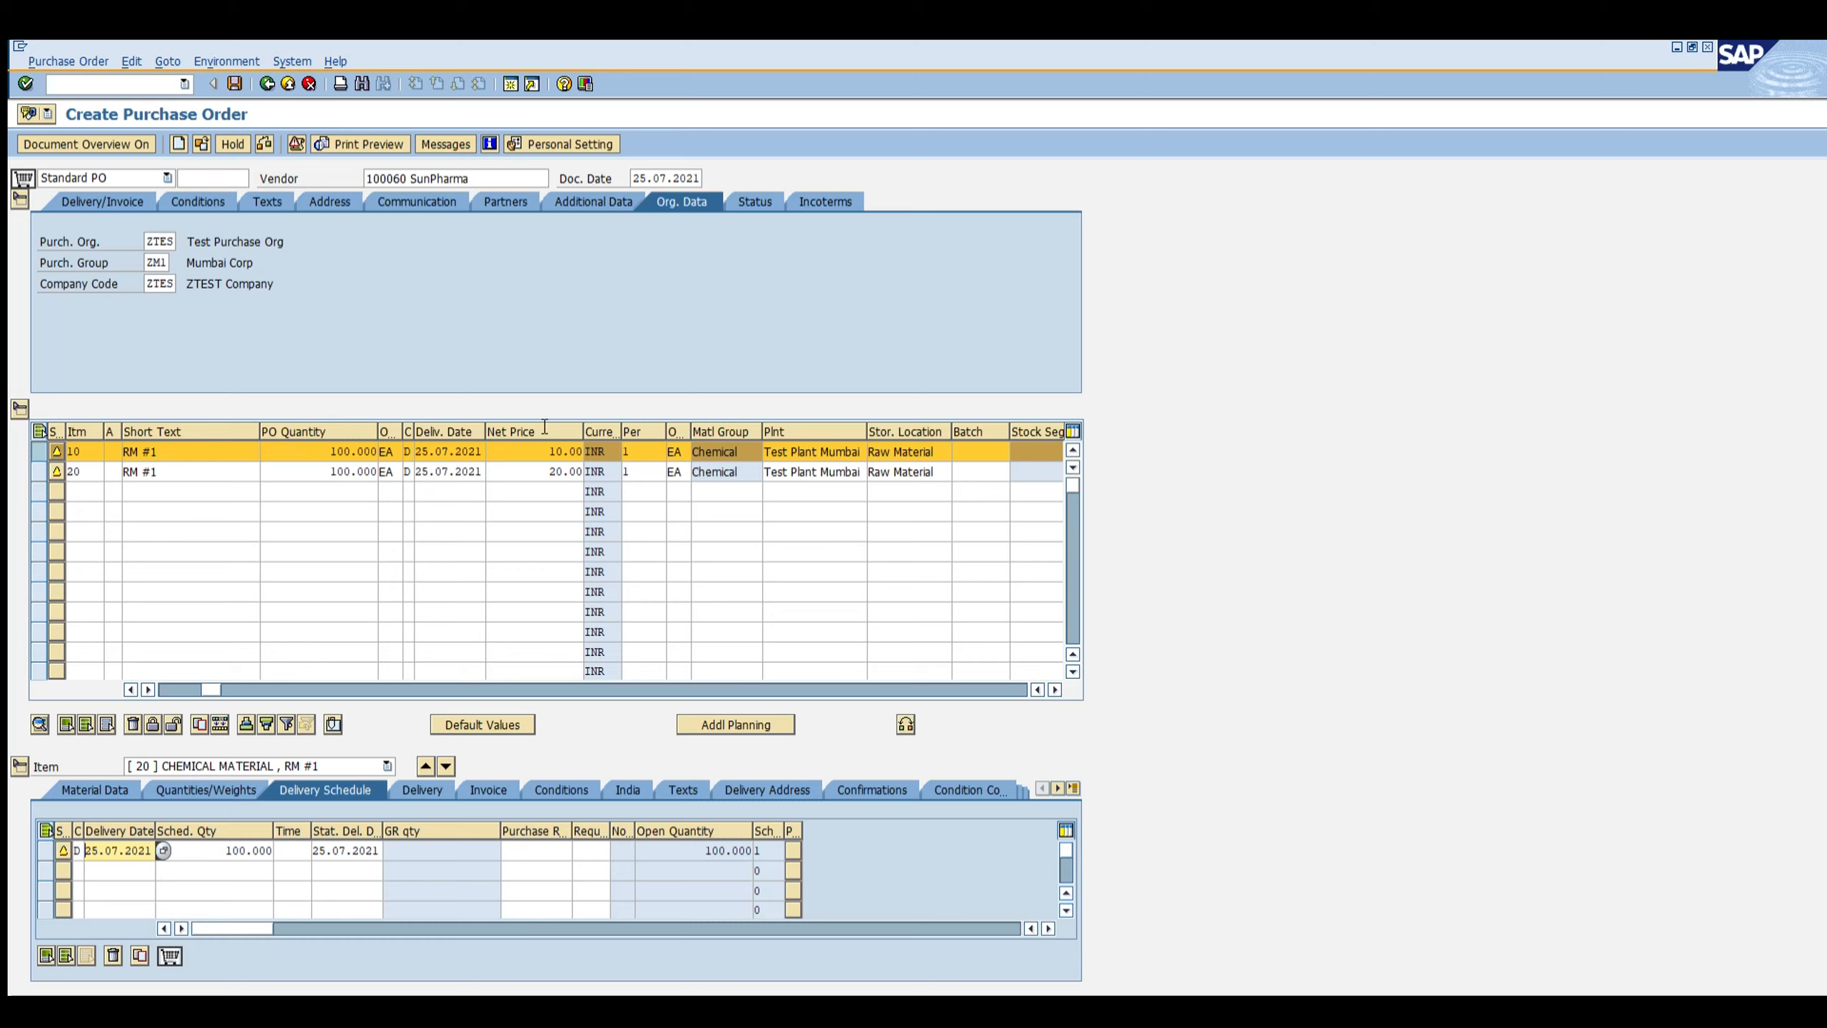
Step: Check item 20's invoice settings and save the purchase order
click(549, 472)
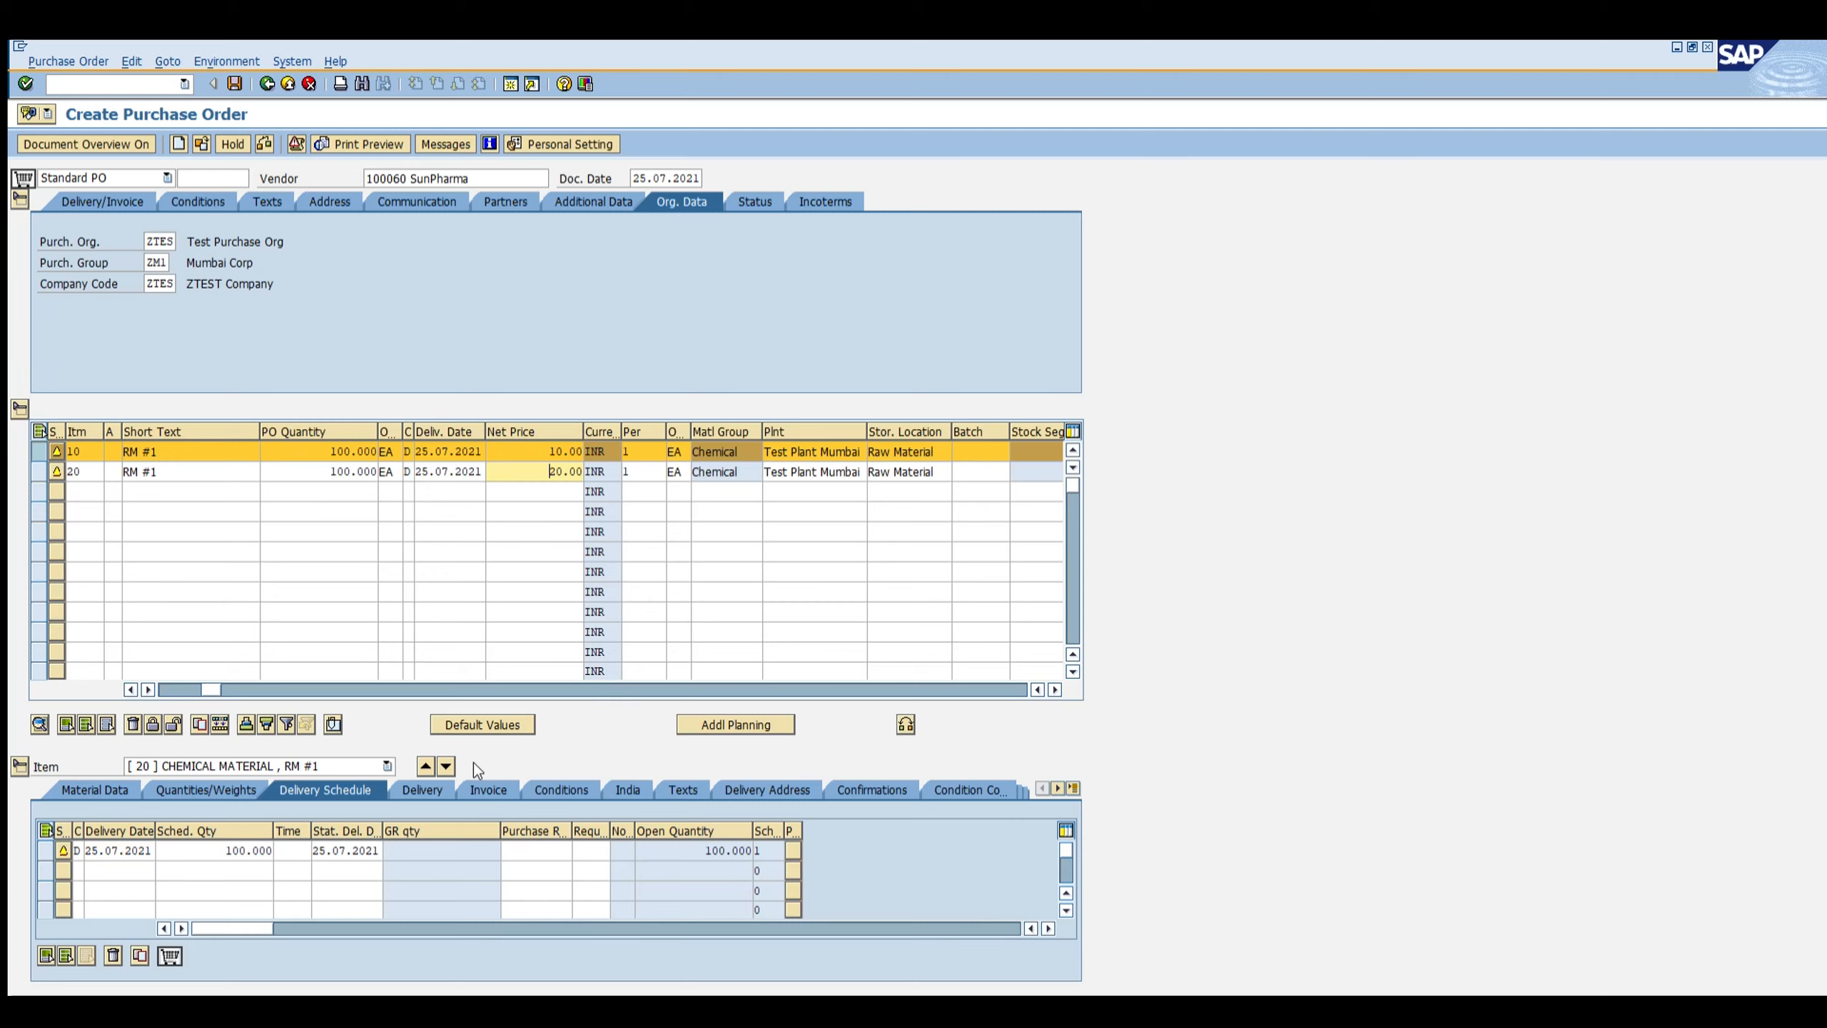
click(485, 788)
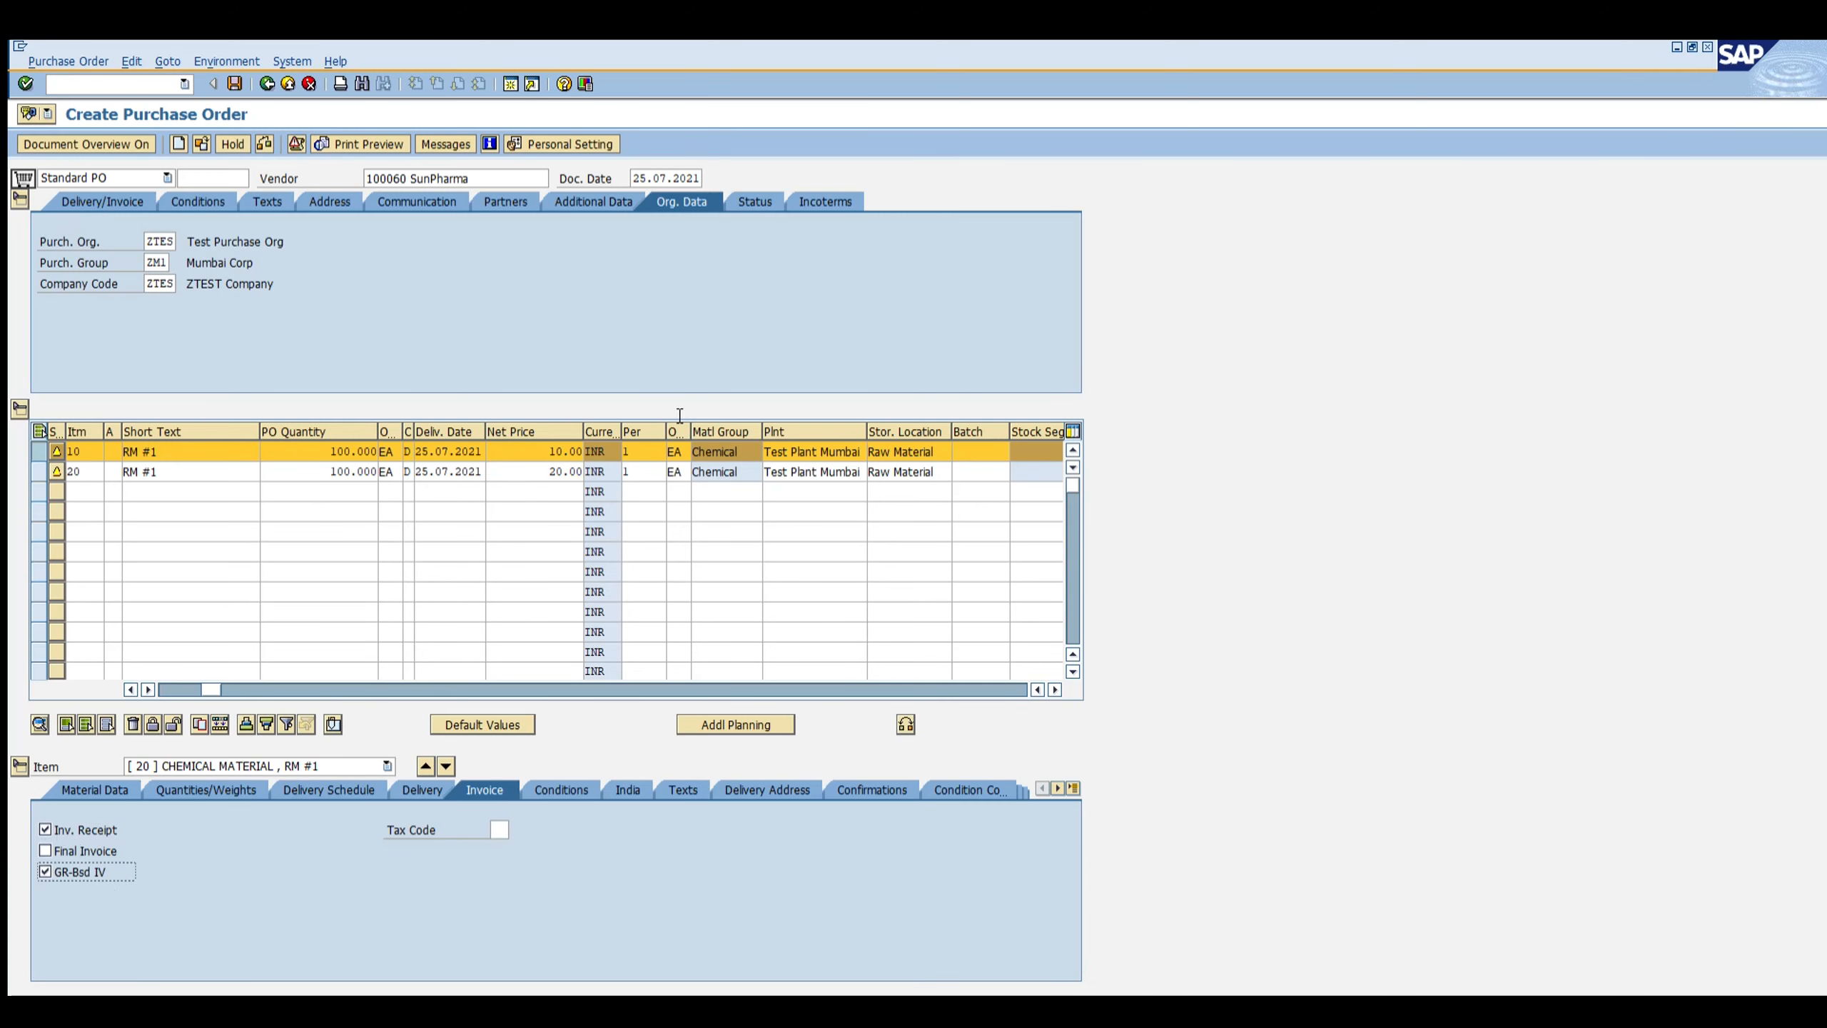
click(235, 83)
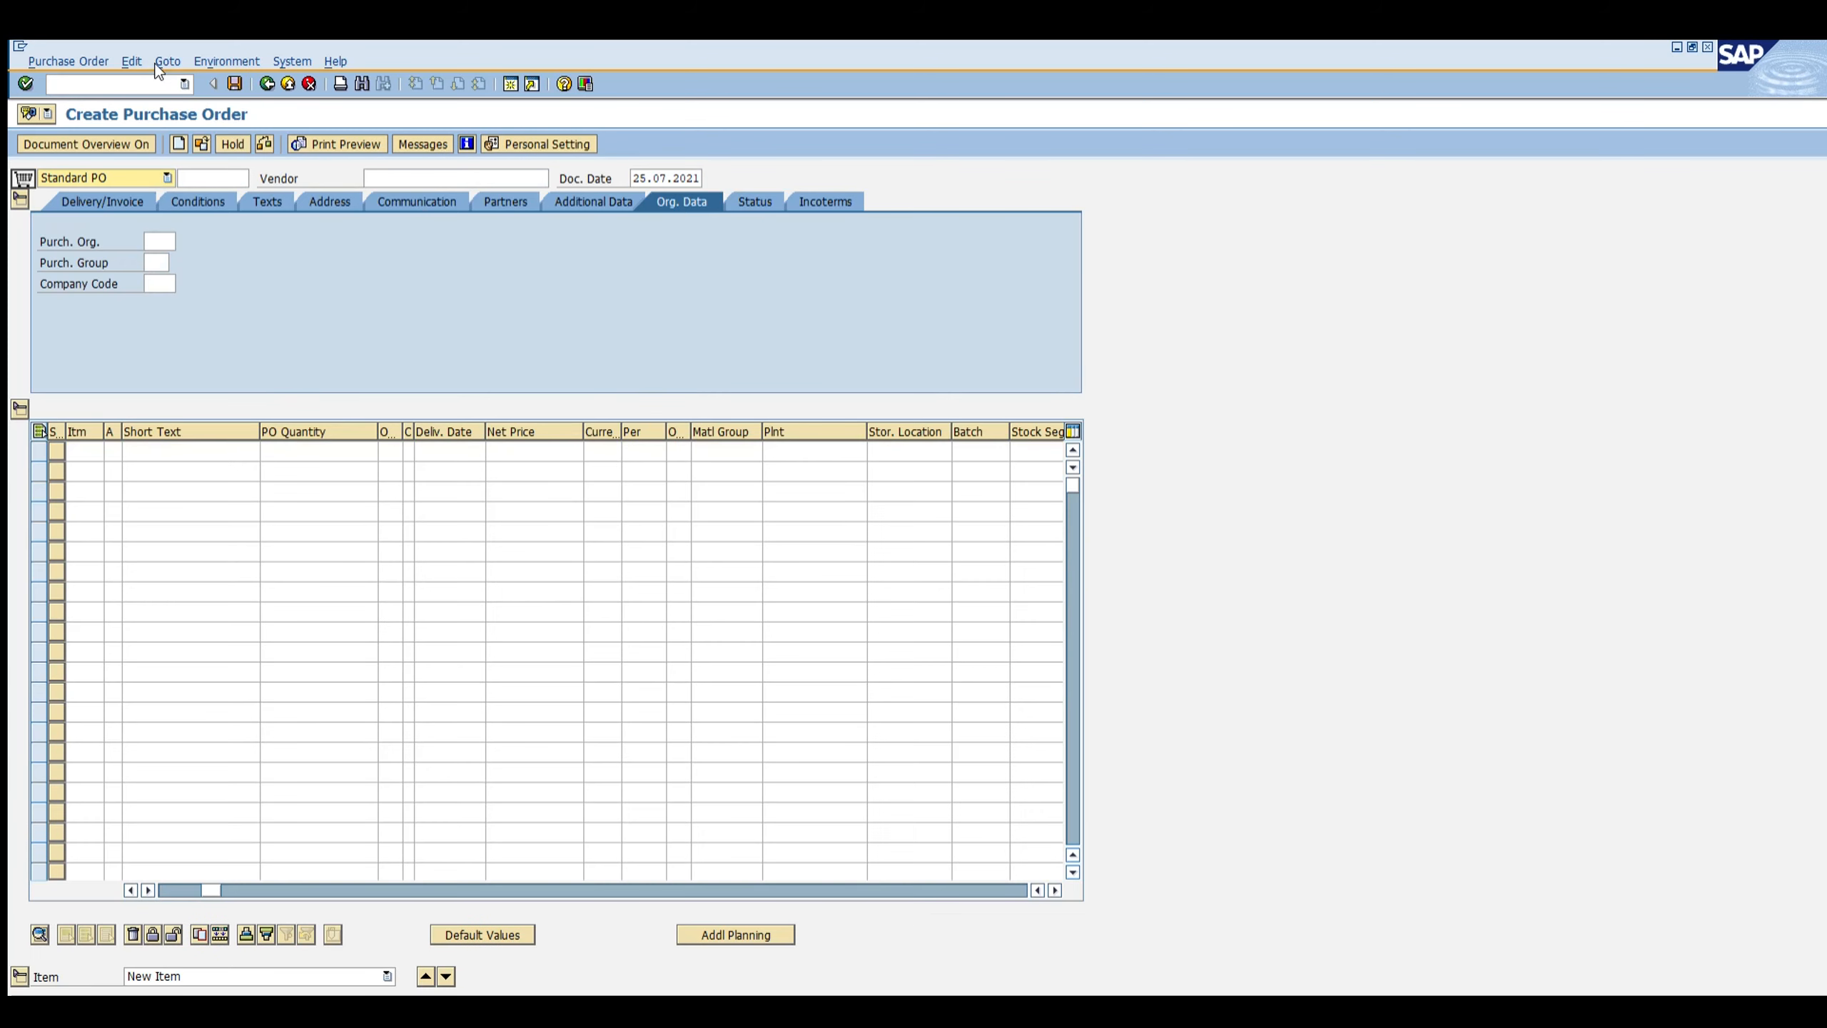
Step: Open transaction MIGO as a goods receipt for the newly saved purchase order
text(/nmigo)
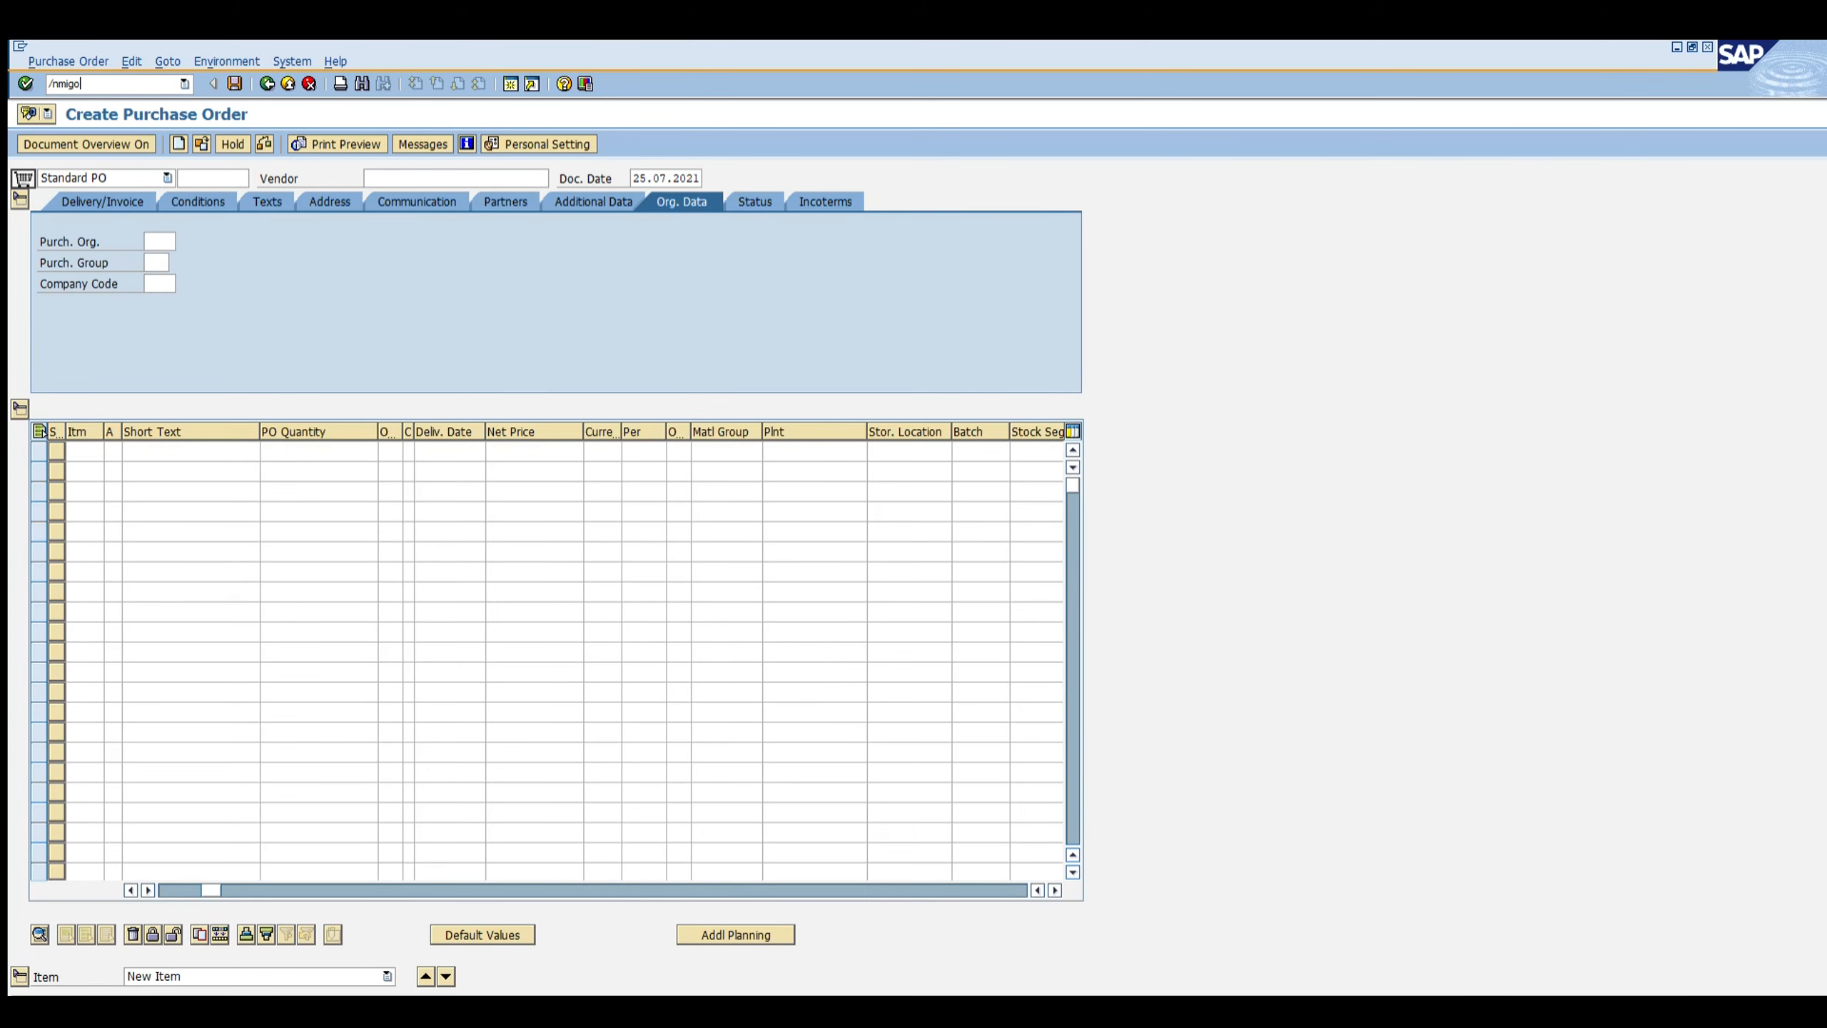
key(Return)
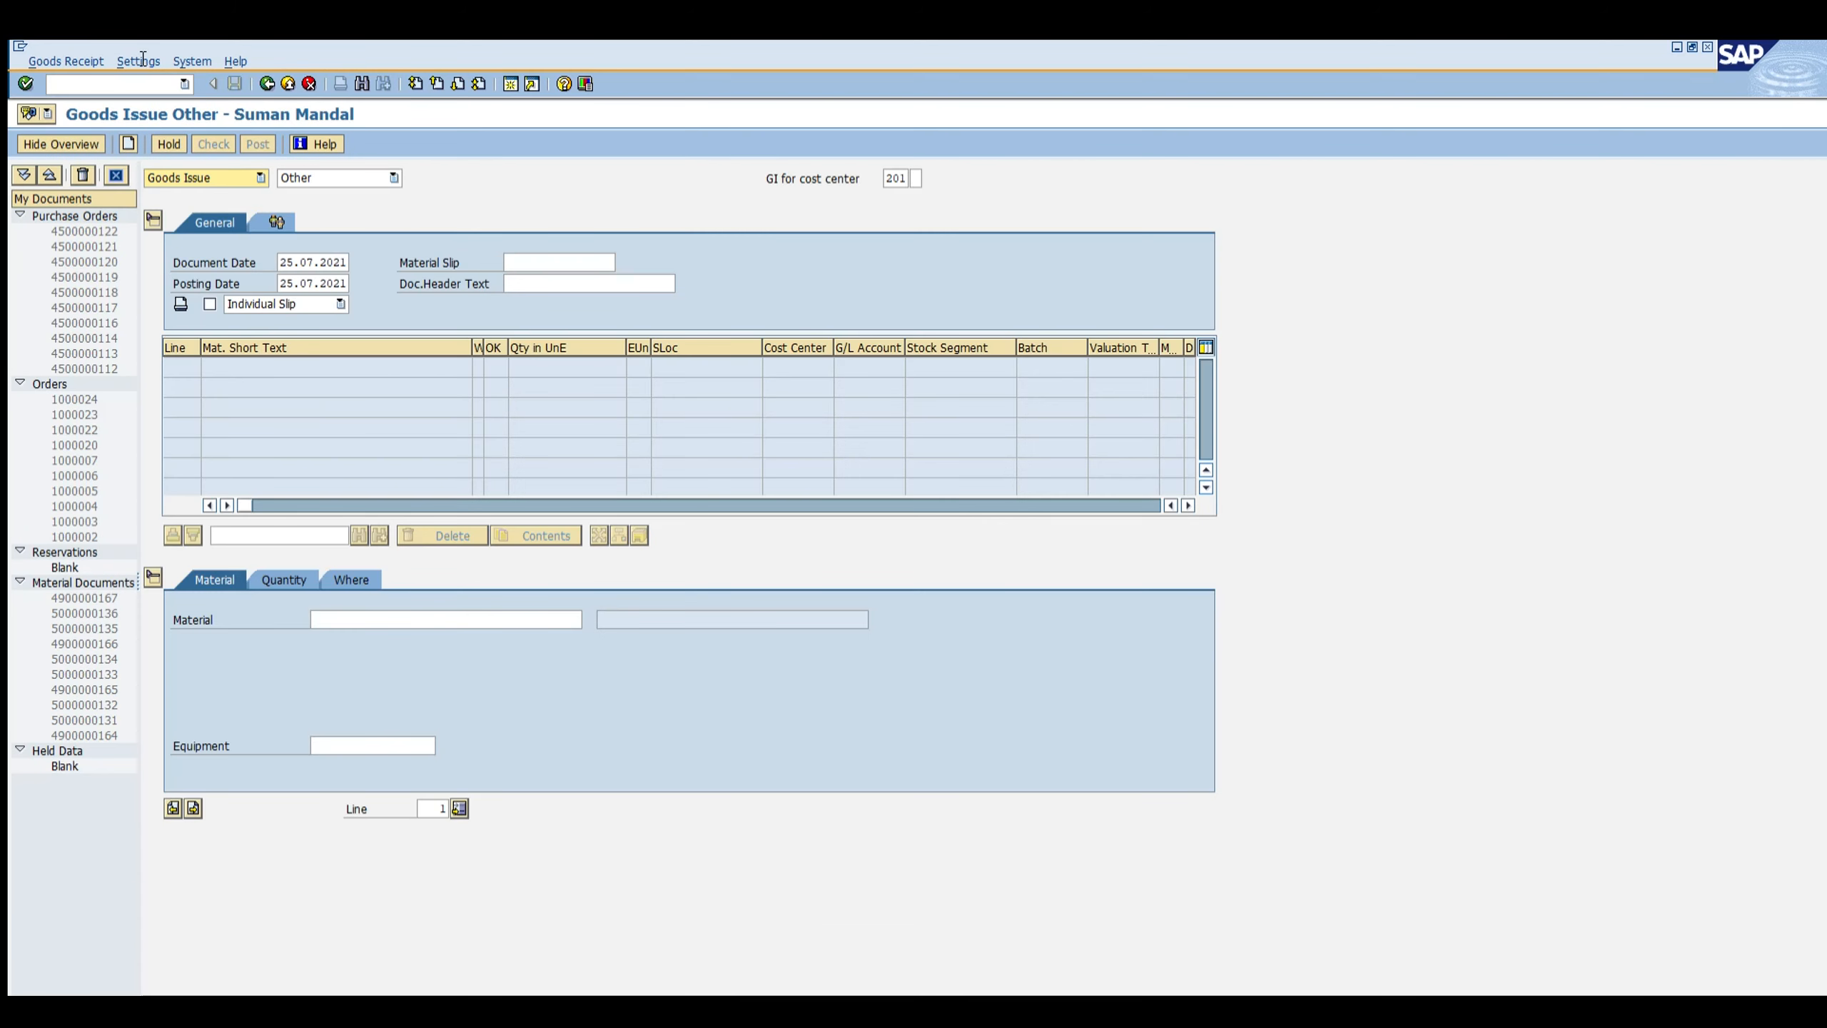
click(195, 173)
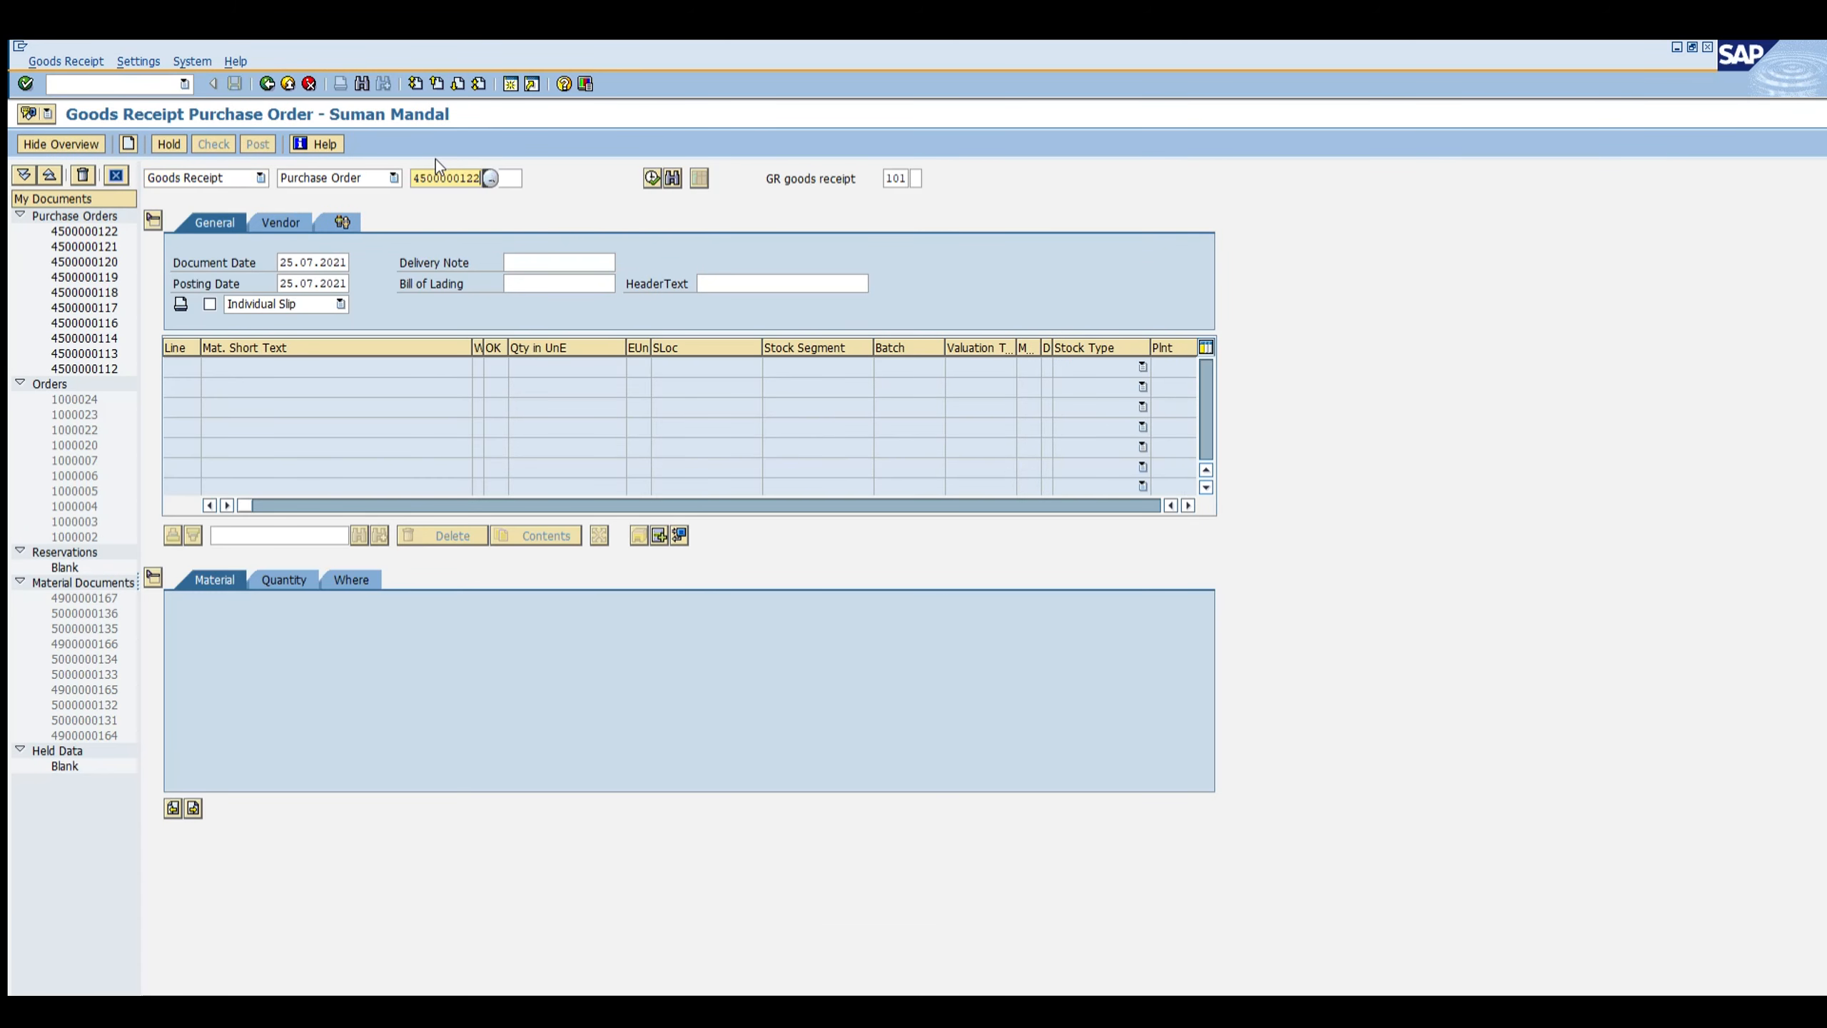
key(BackSpace)
text(3)
key(Return)
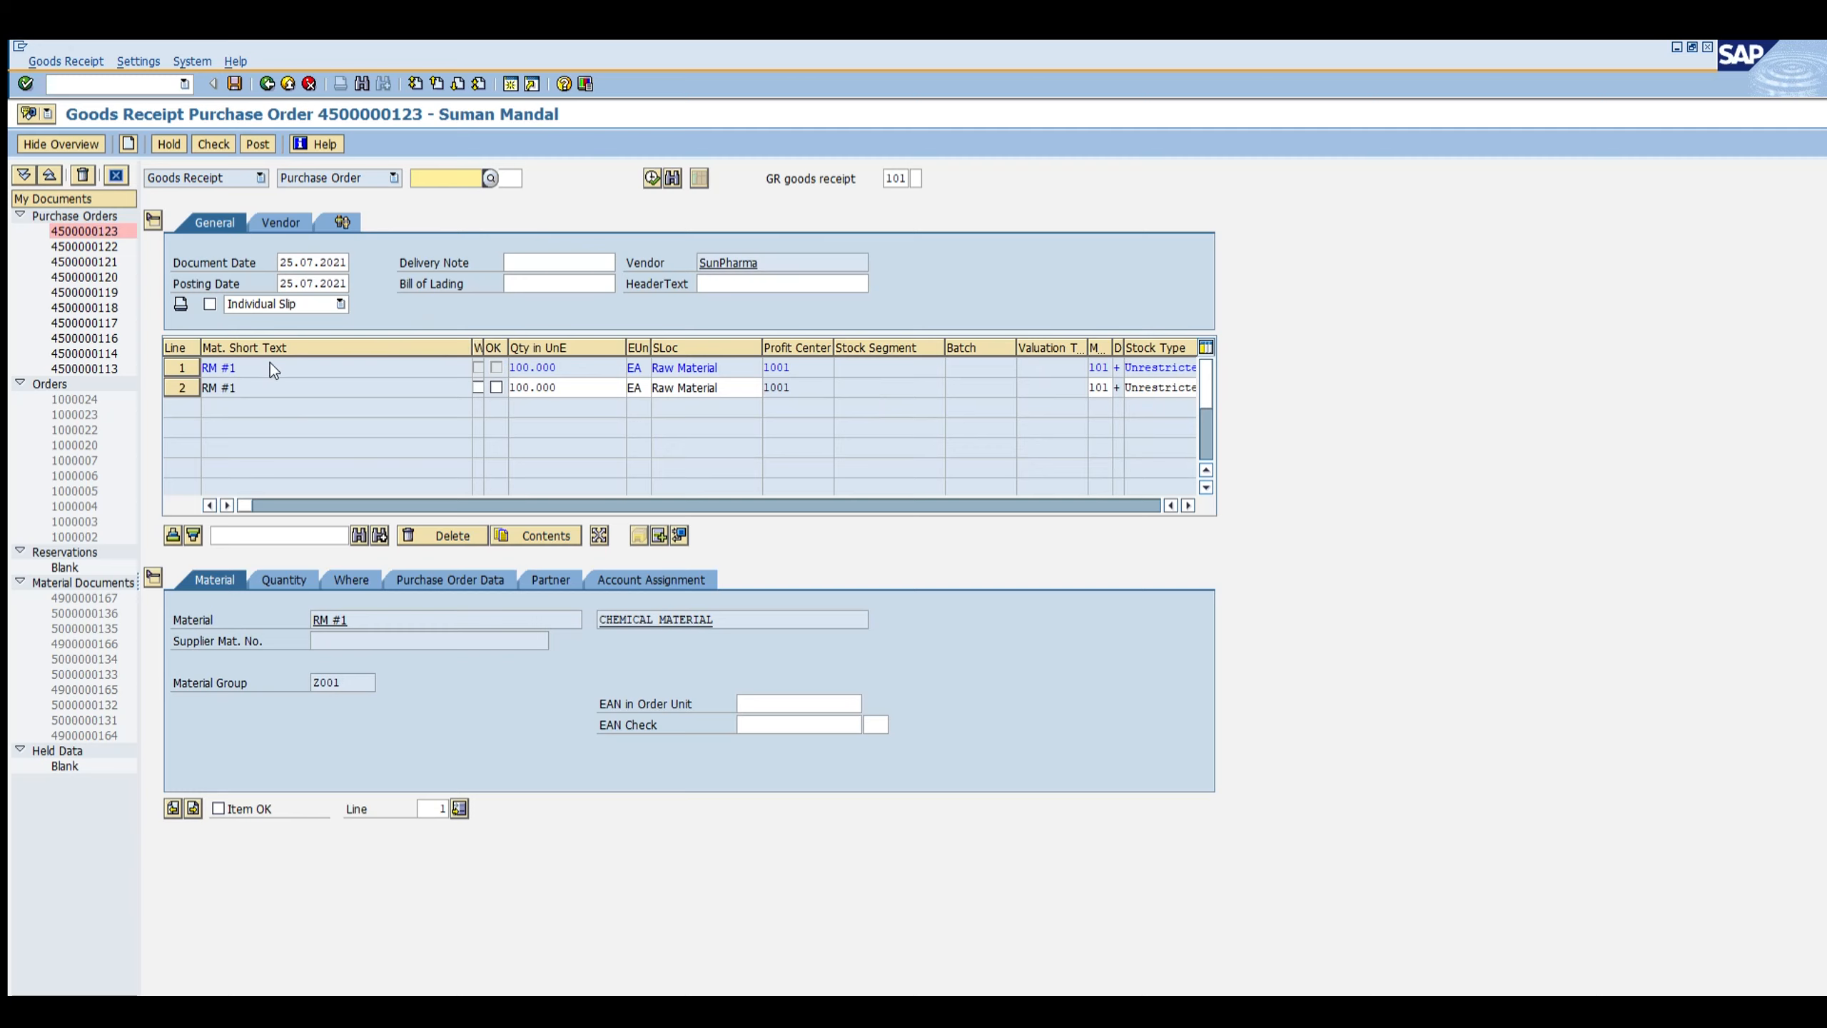
Step: Mark the first line as item OK and post the goods receipt
click(217, 807)
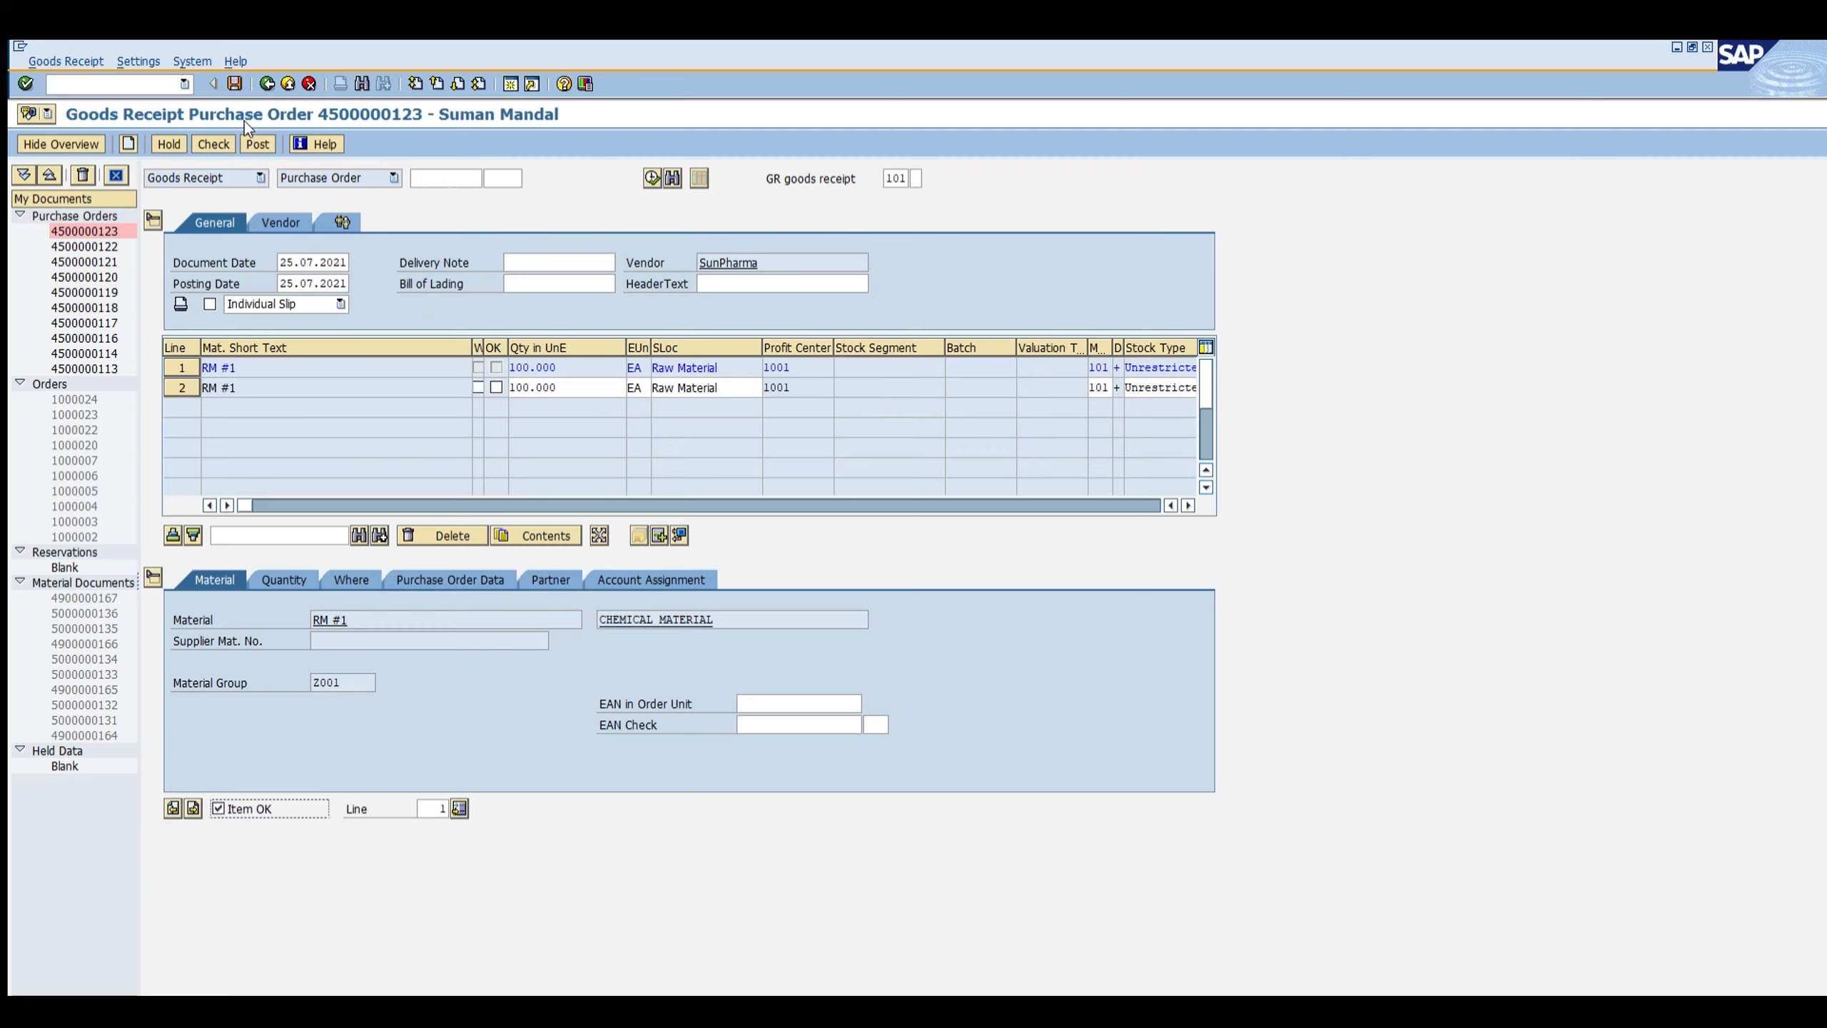
click(257, 143)
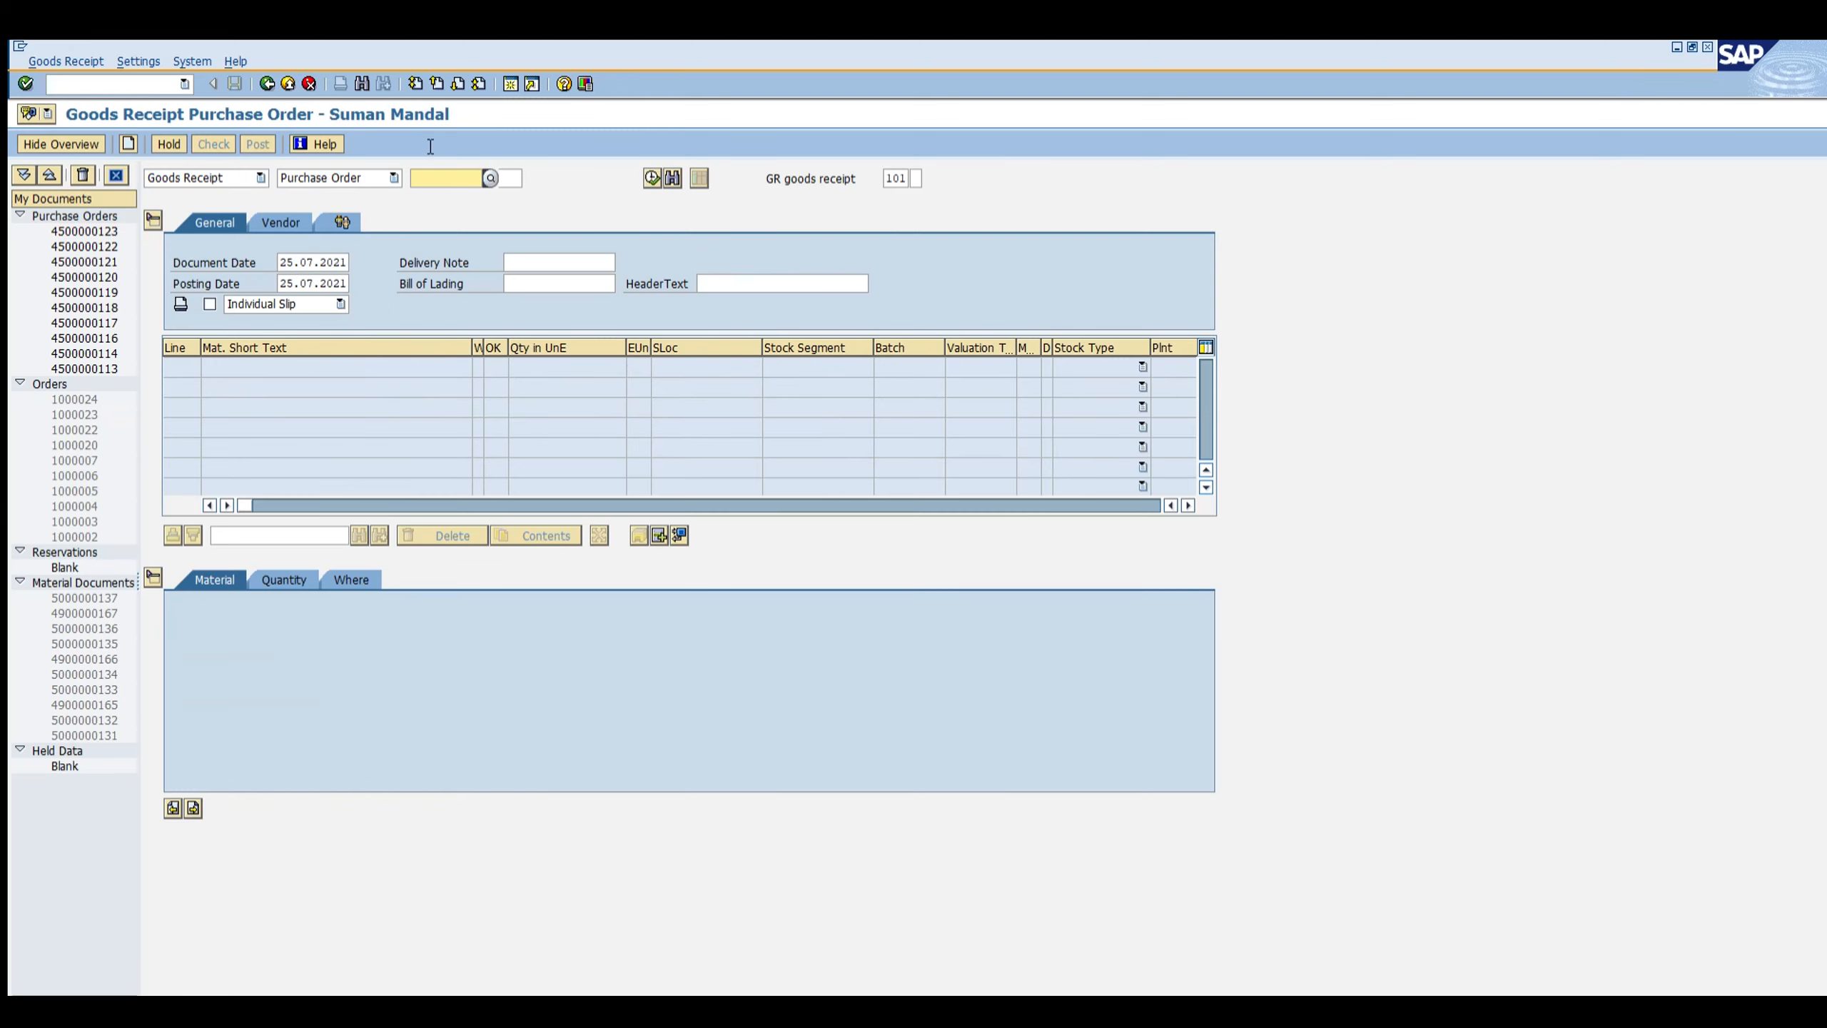
Step: Reload the same purchase order and post the goods receipt for the remaining item
text(4500000123)
key(Return)
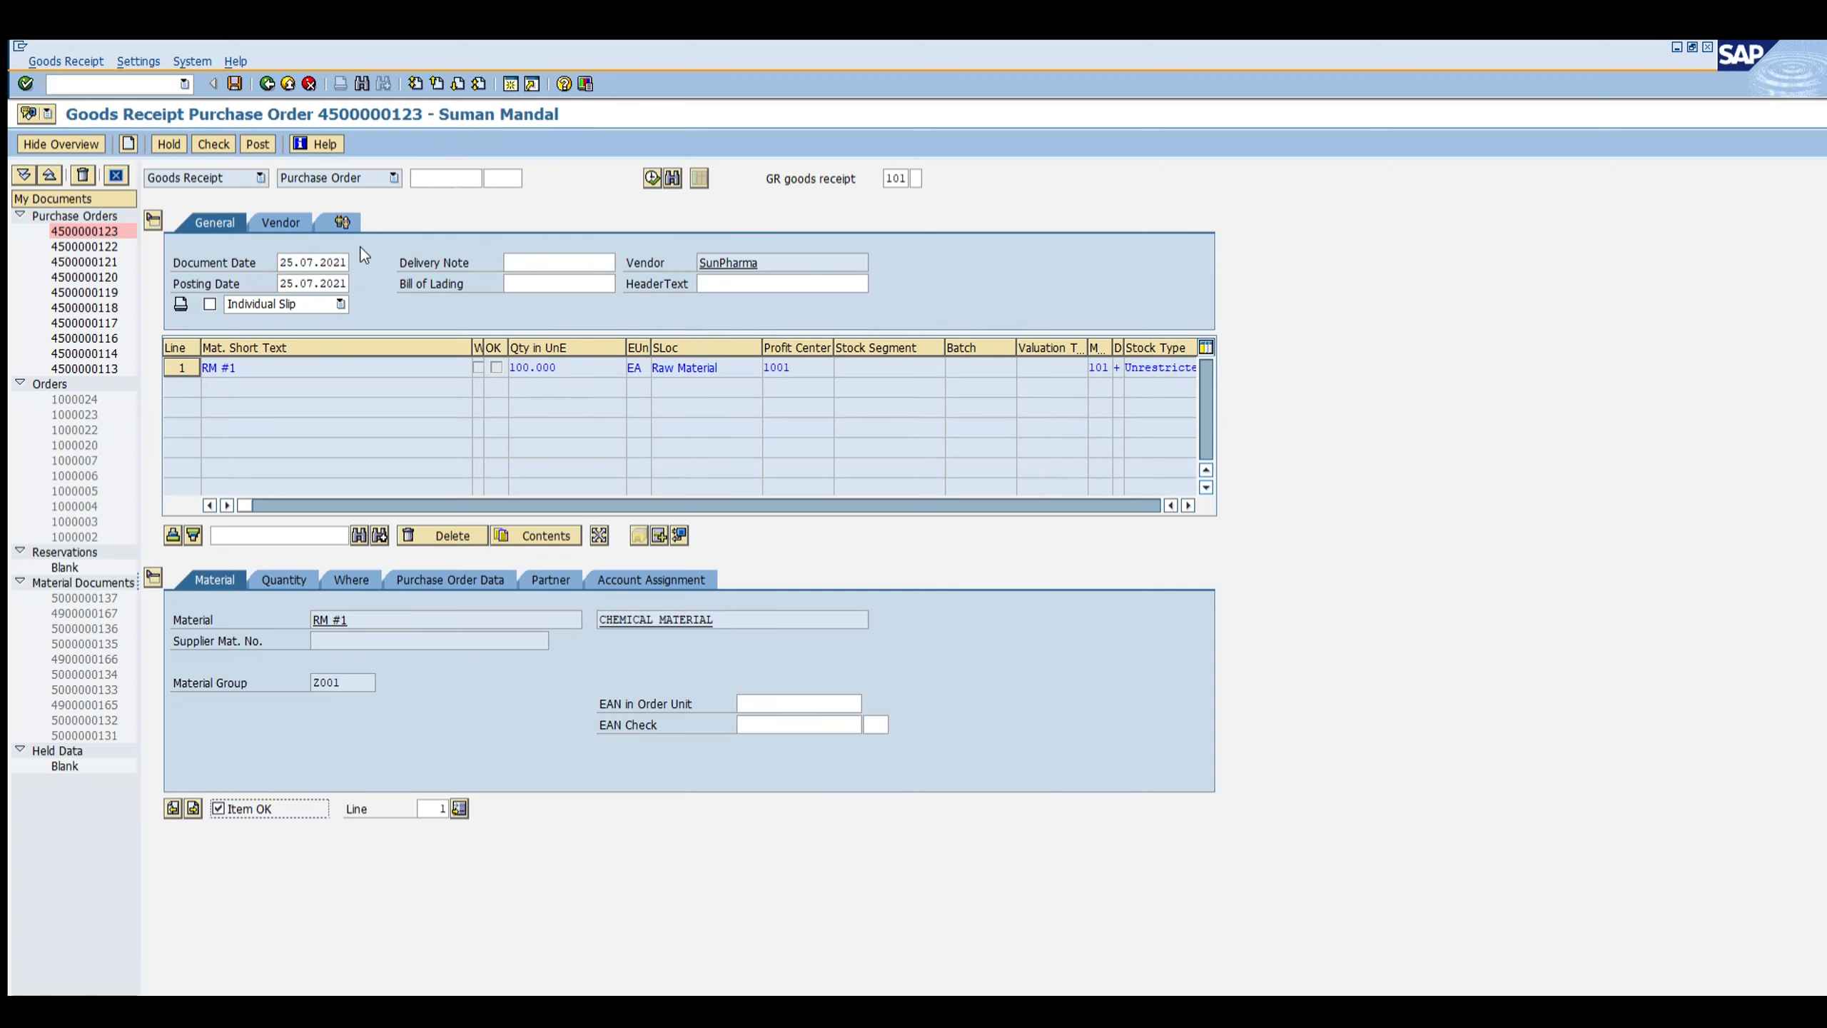
click(235, 83)
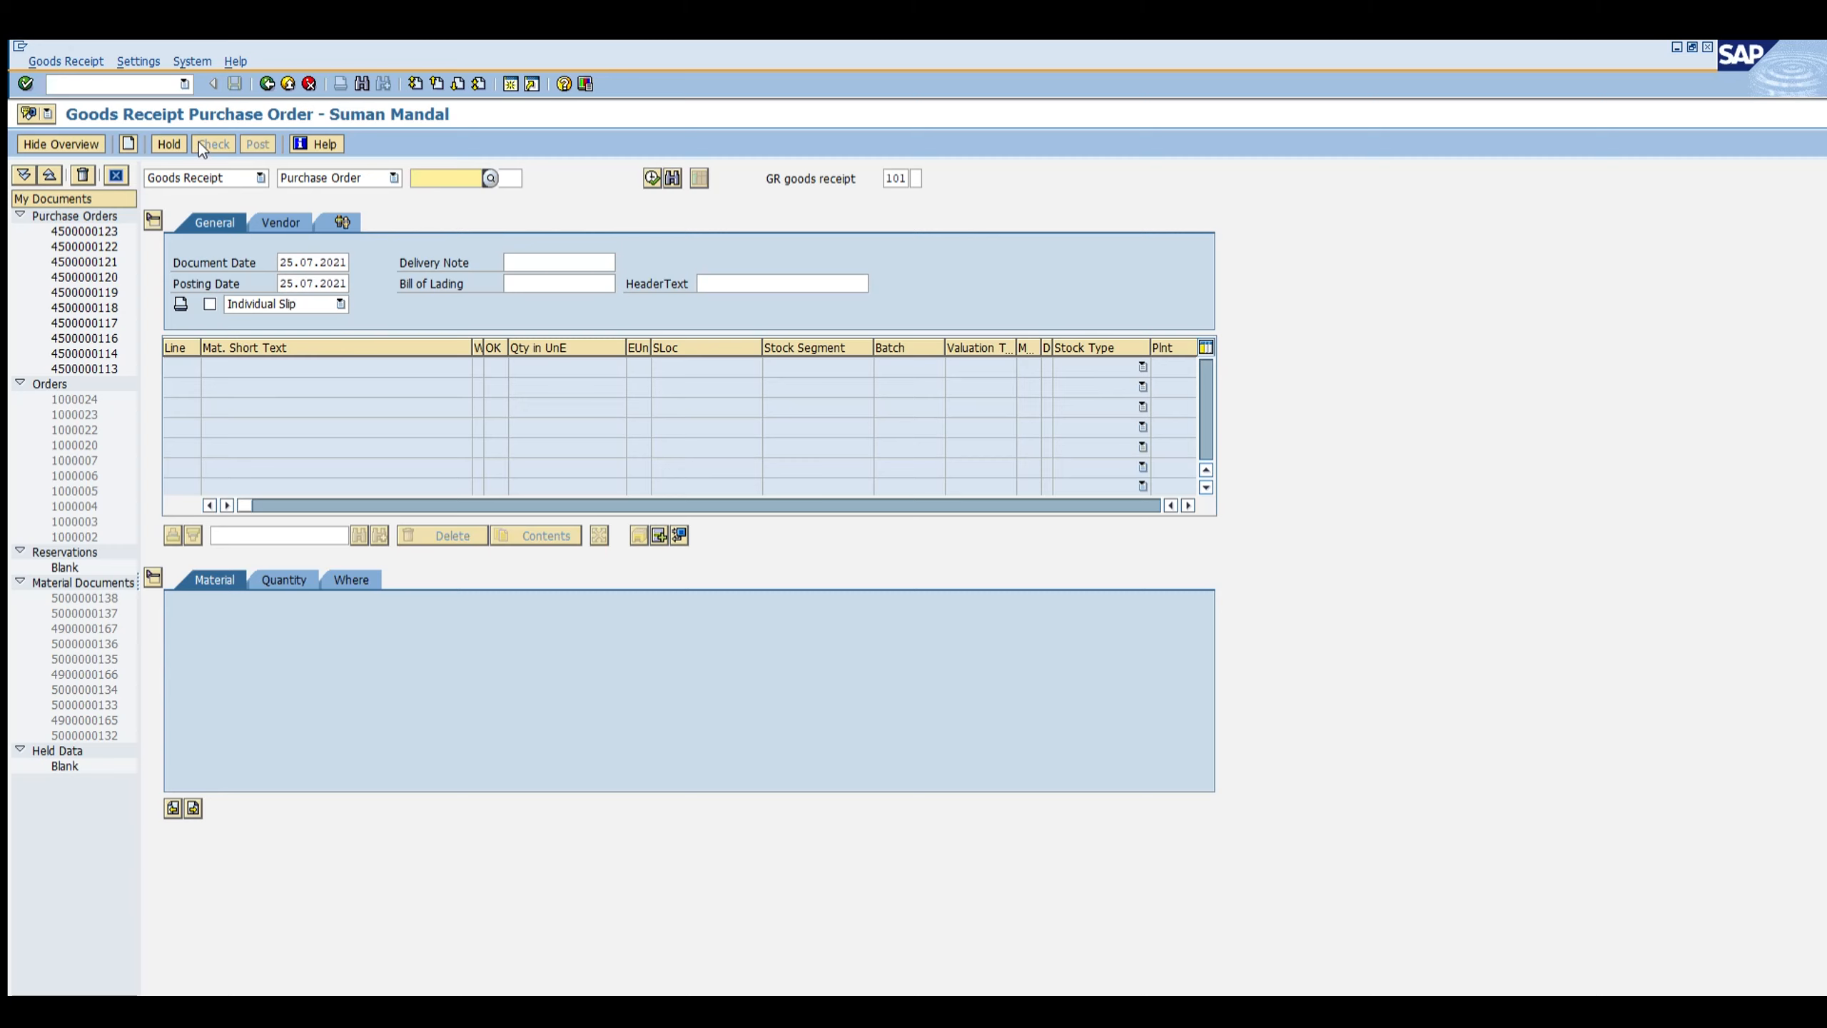
Step: Switch MIGO to a goods issue for cost center (201) and enter a quantity of 150
click(198, 178)
click(198, 177)
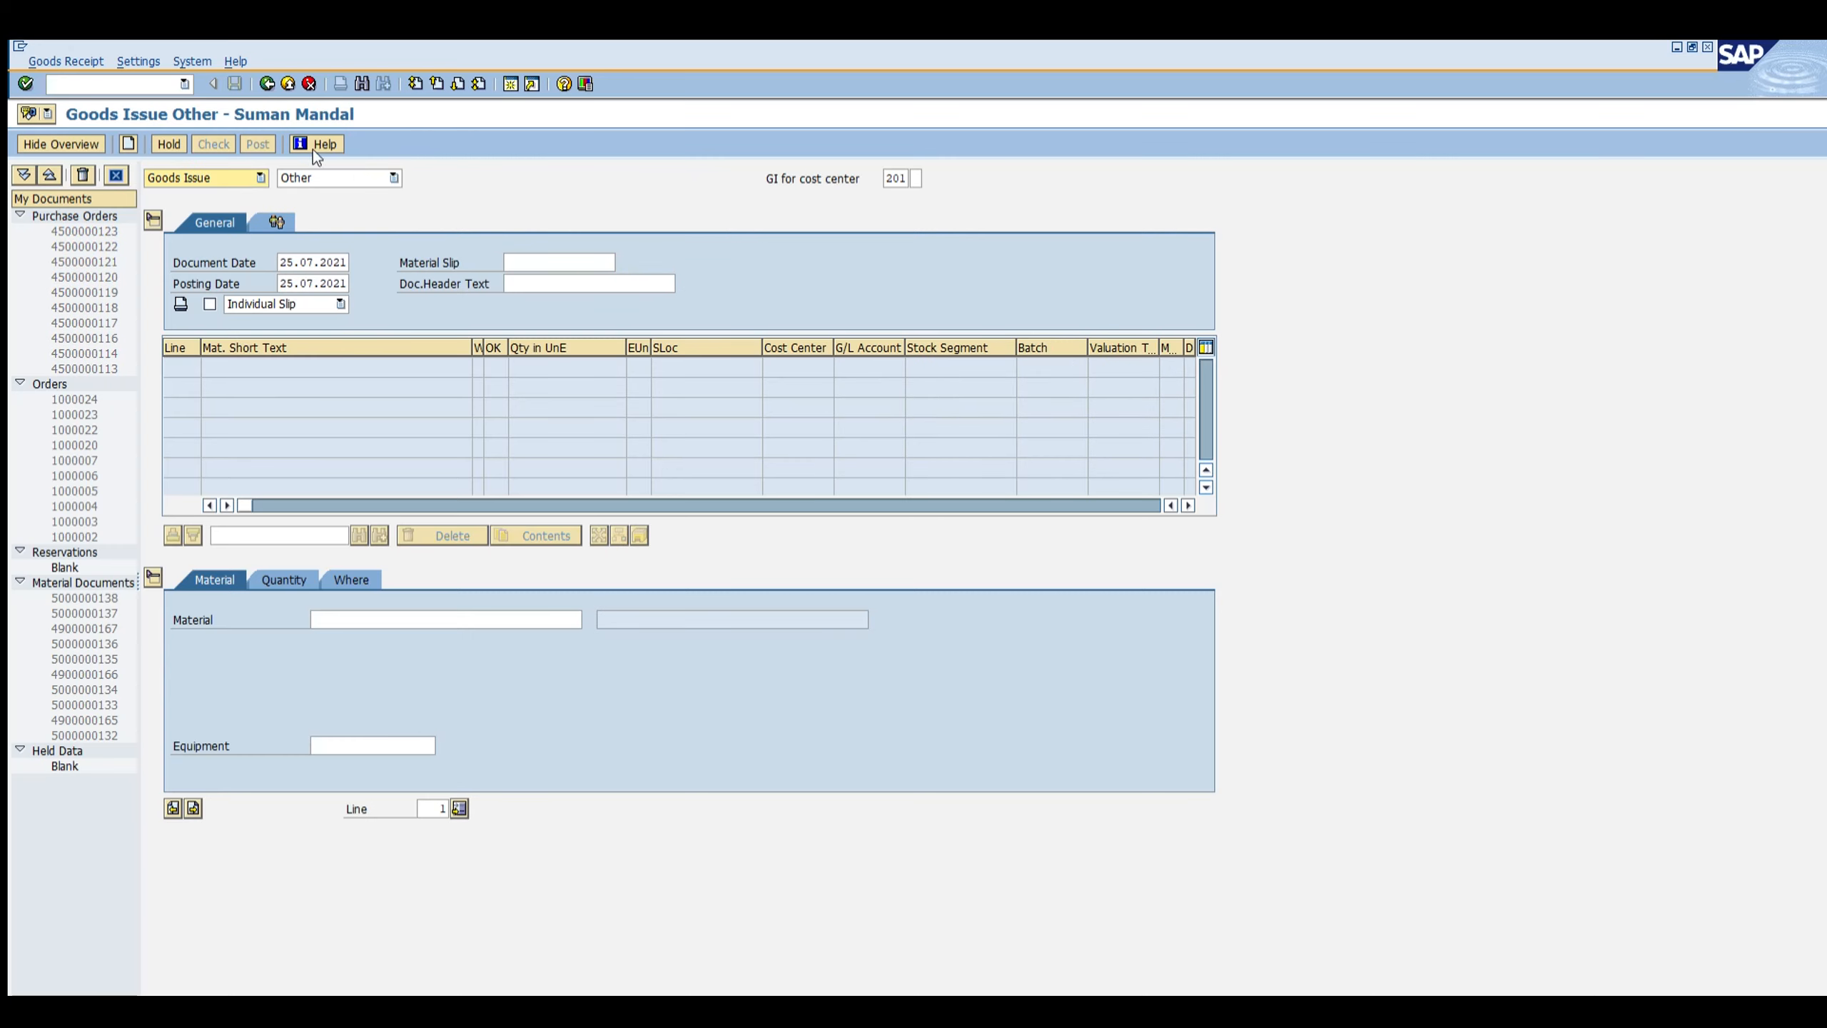
click(379, 615)
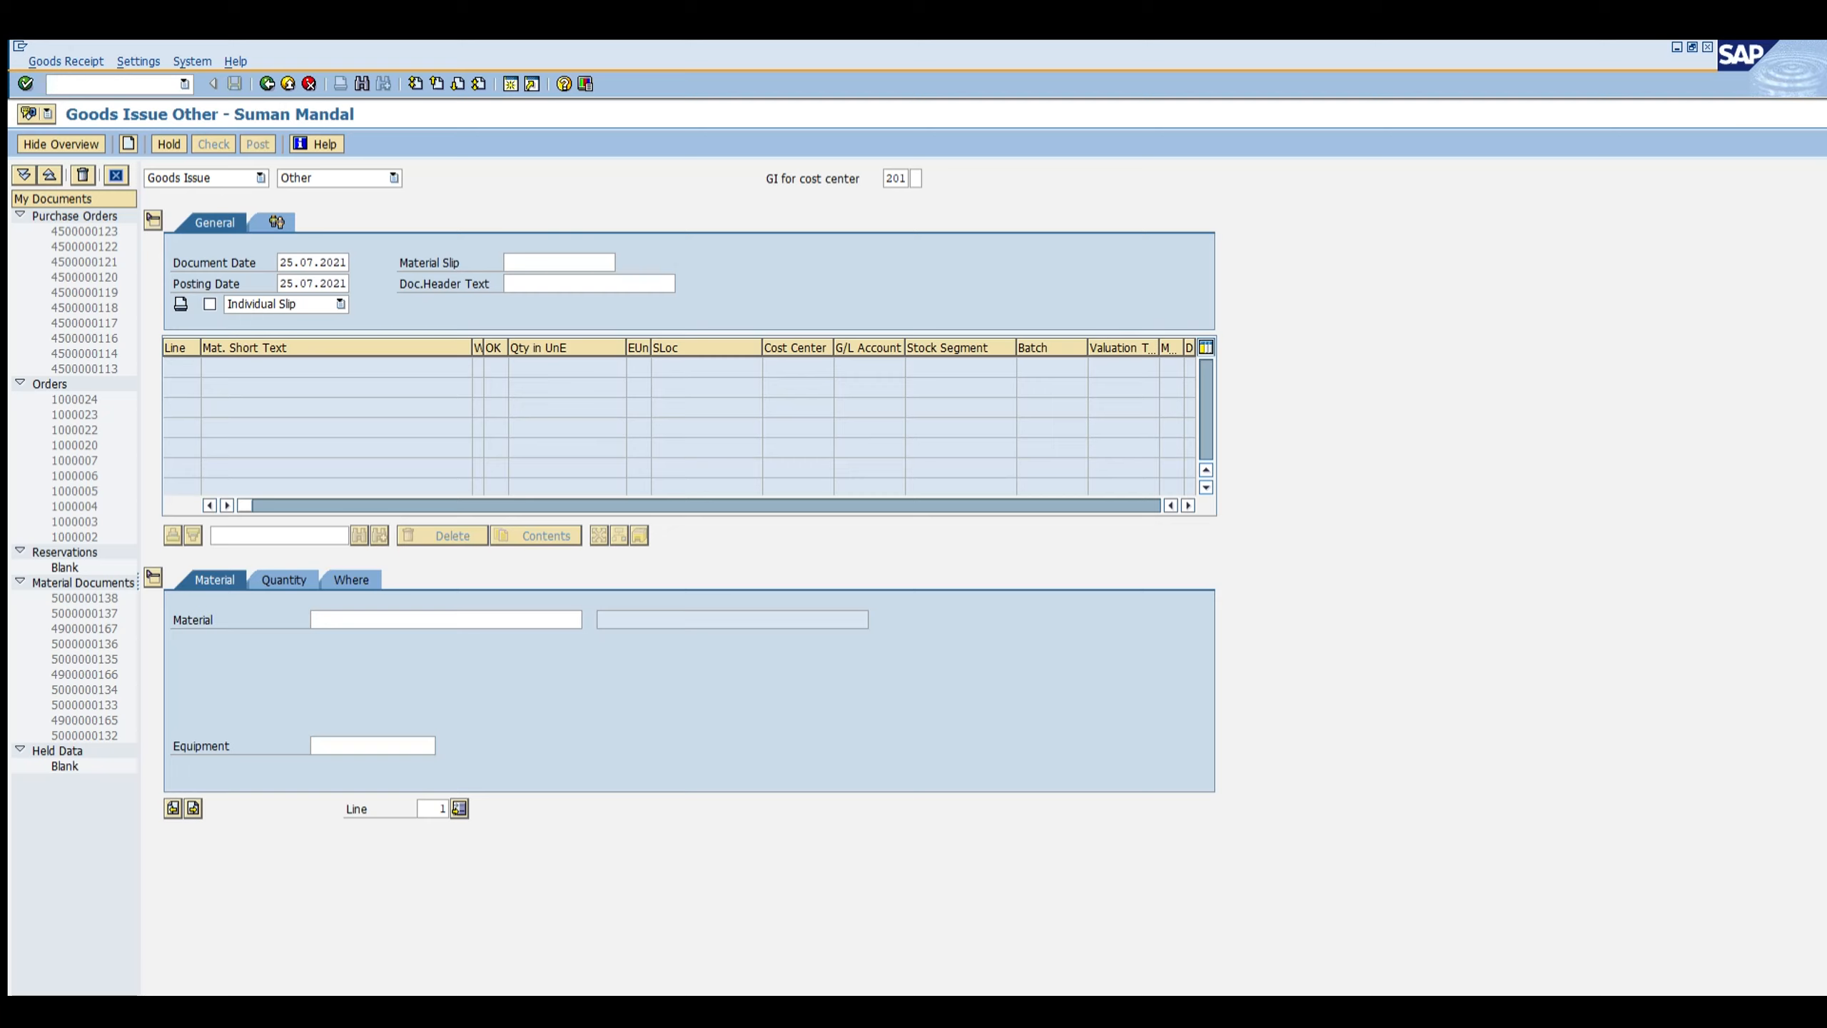
click(364, 620)
click(305, 580)
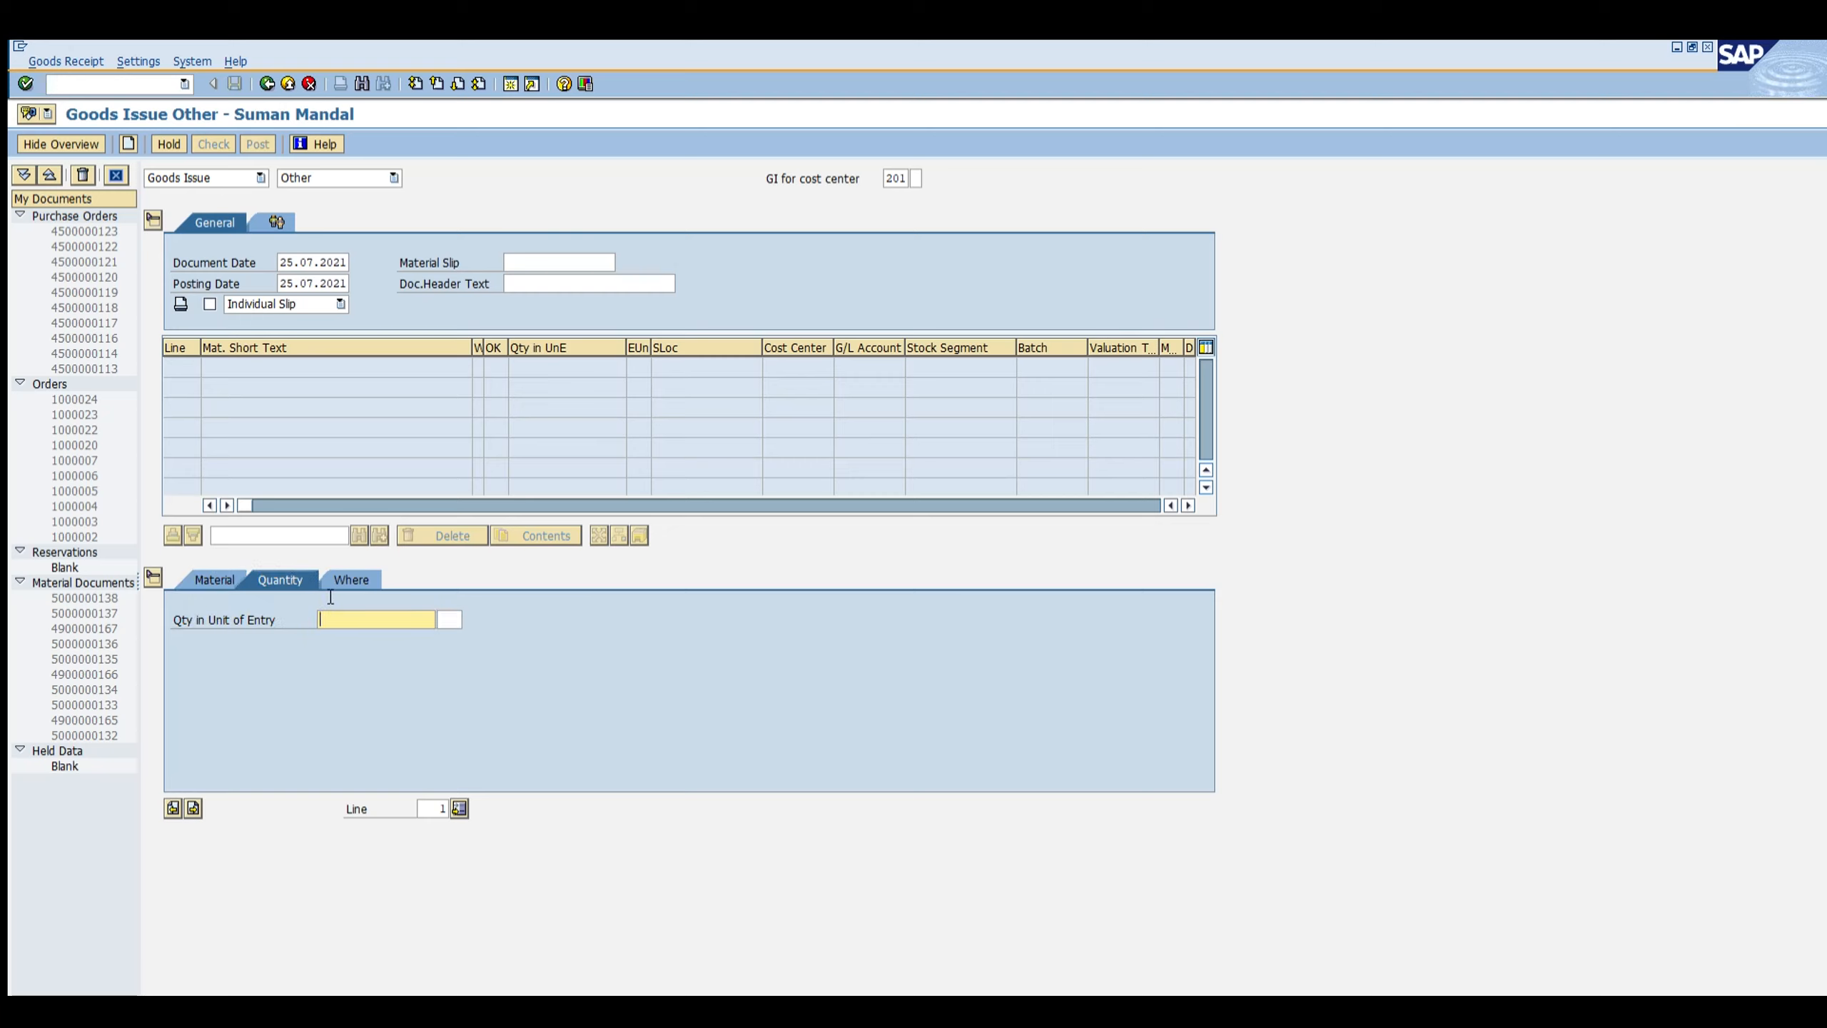
text(15)
click(339, 579)
Step: Set the goods issue's plant to Z001 and storage location to 0001
key(Tab)
key(Tab)
key(Tab)
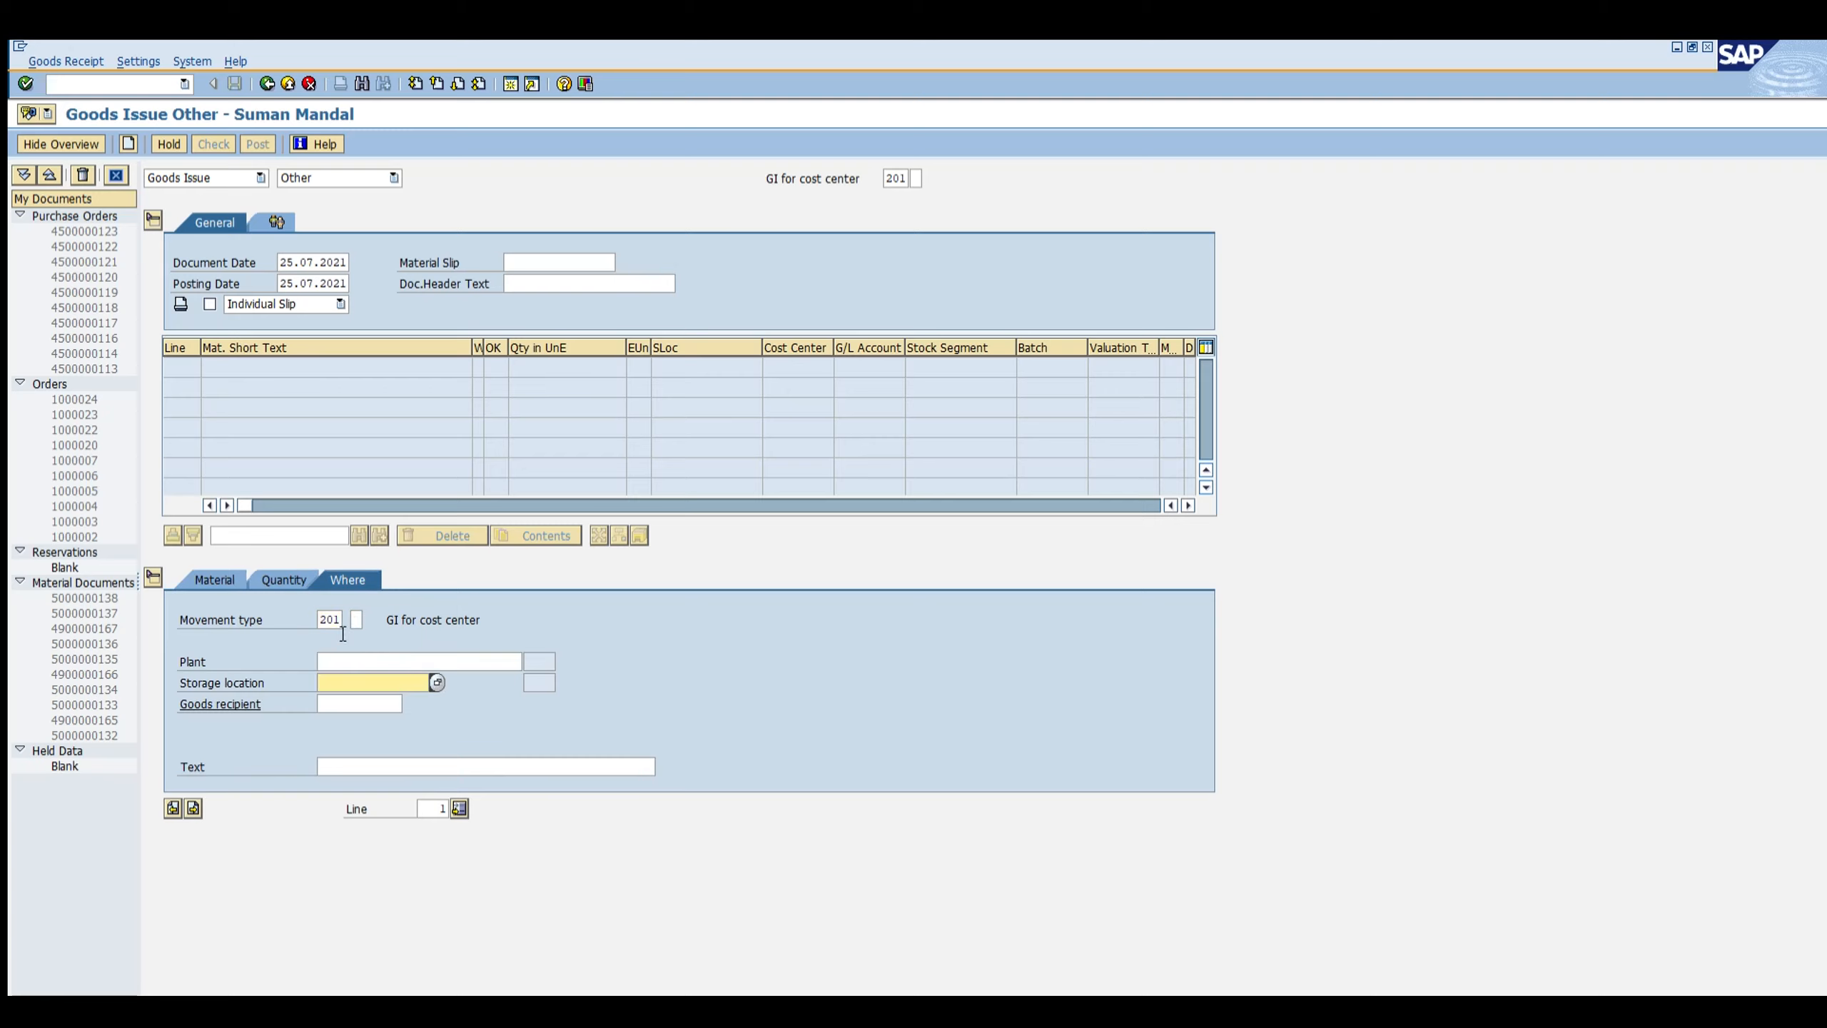
key(shift+Tab)
text(z001)
key(Tab)
text(0001)
key(Return)
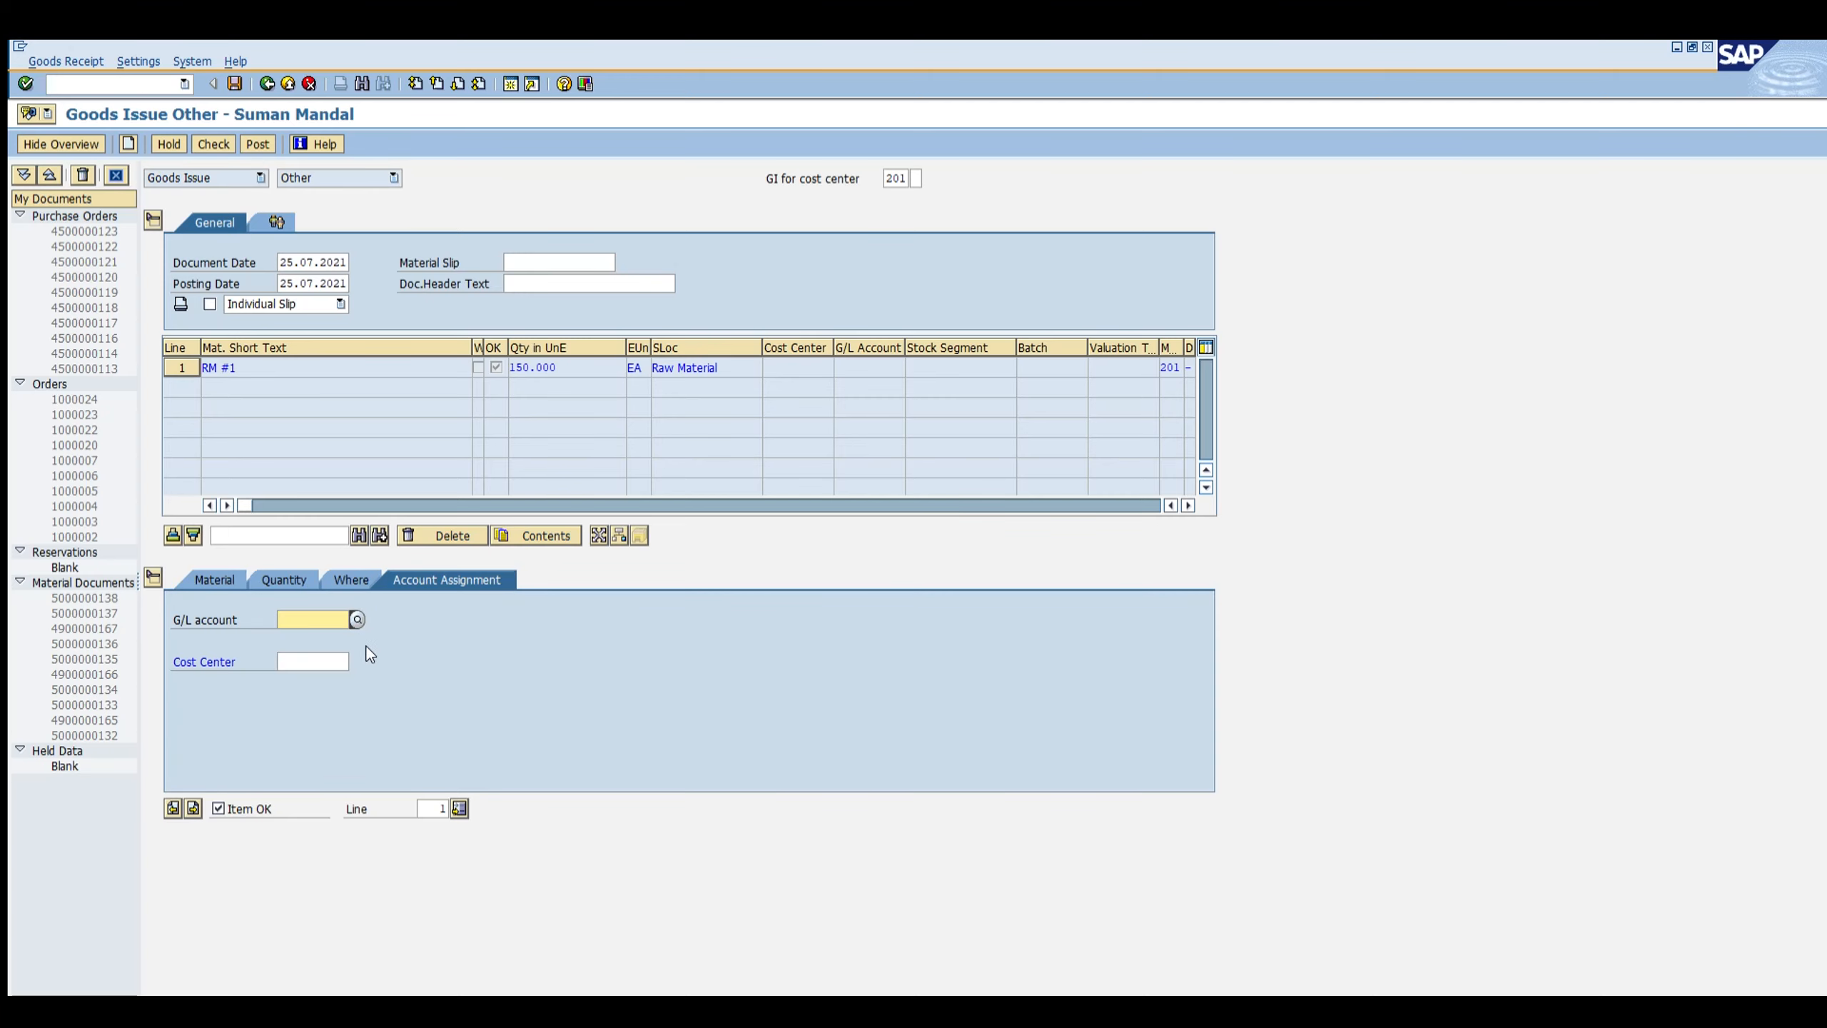
Step: Pick cost center 1002 for the account assignment and post the goods issue
key(F4)
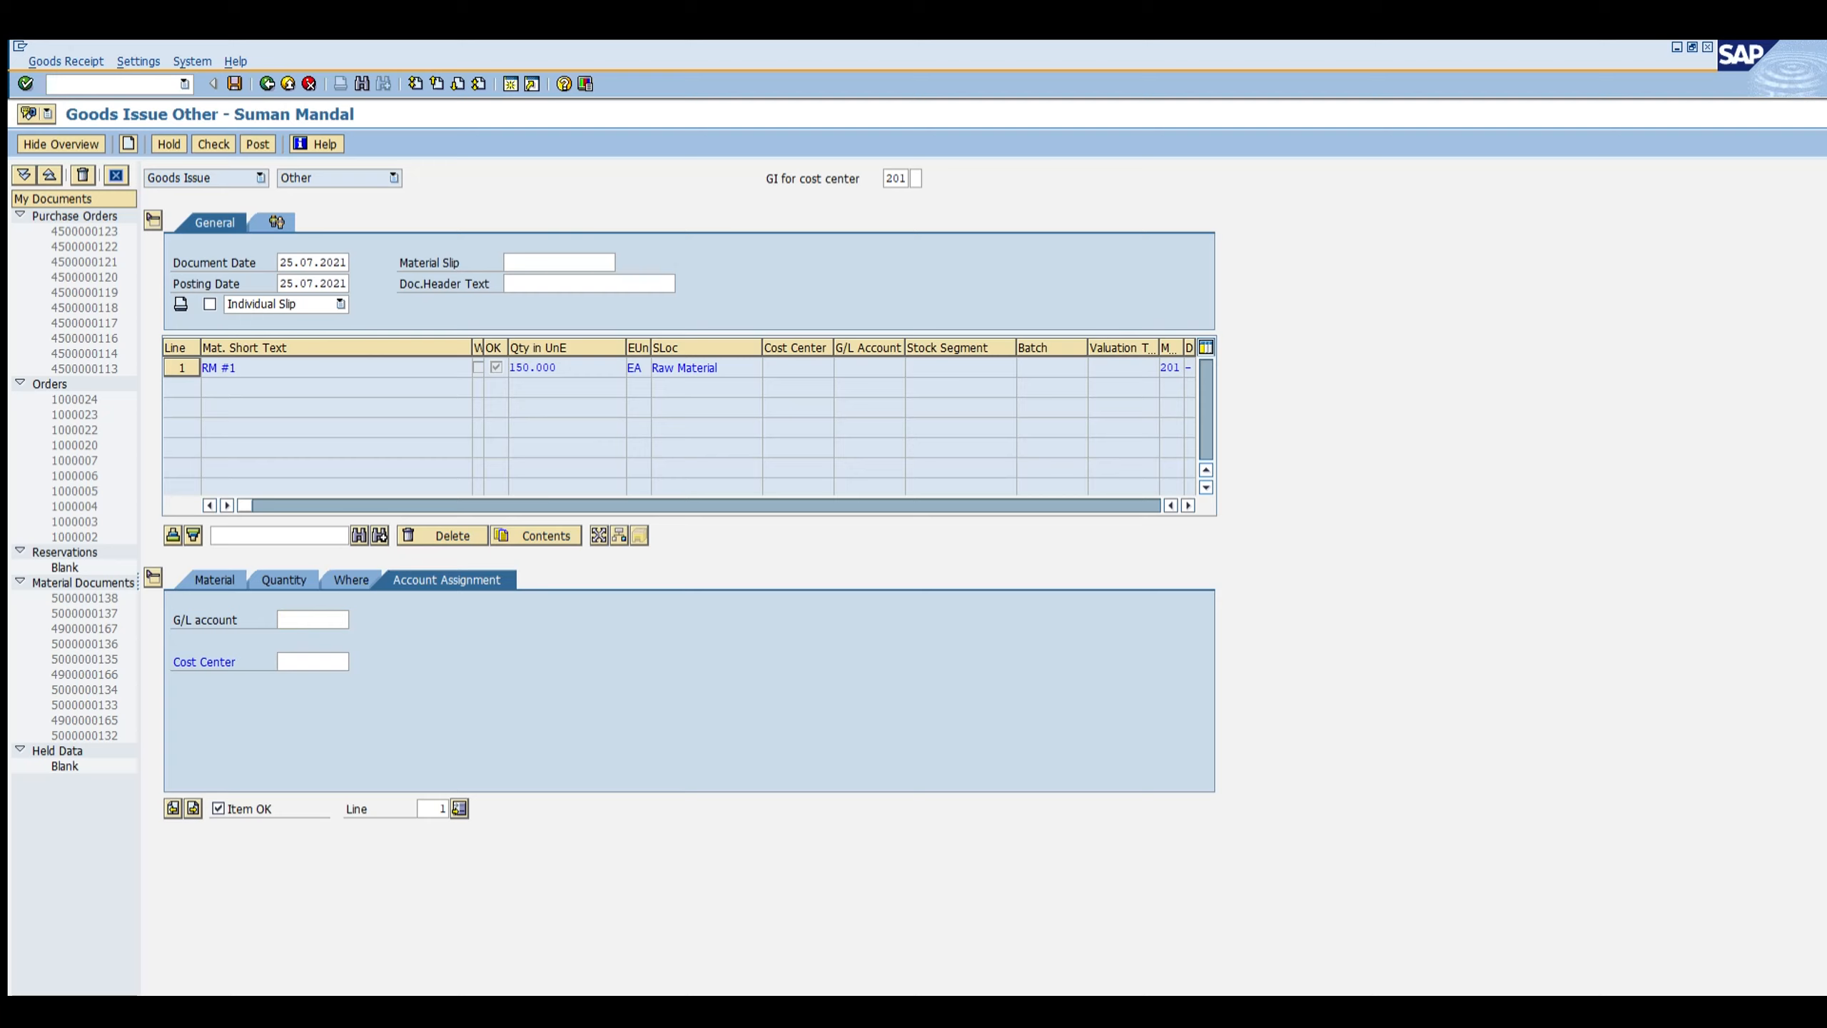
key(Return)
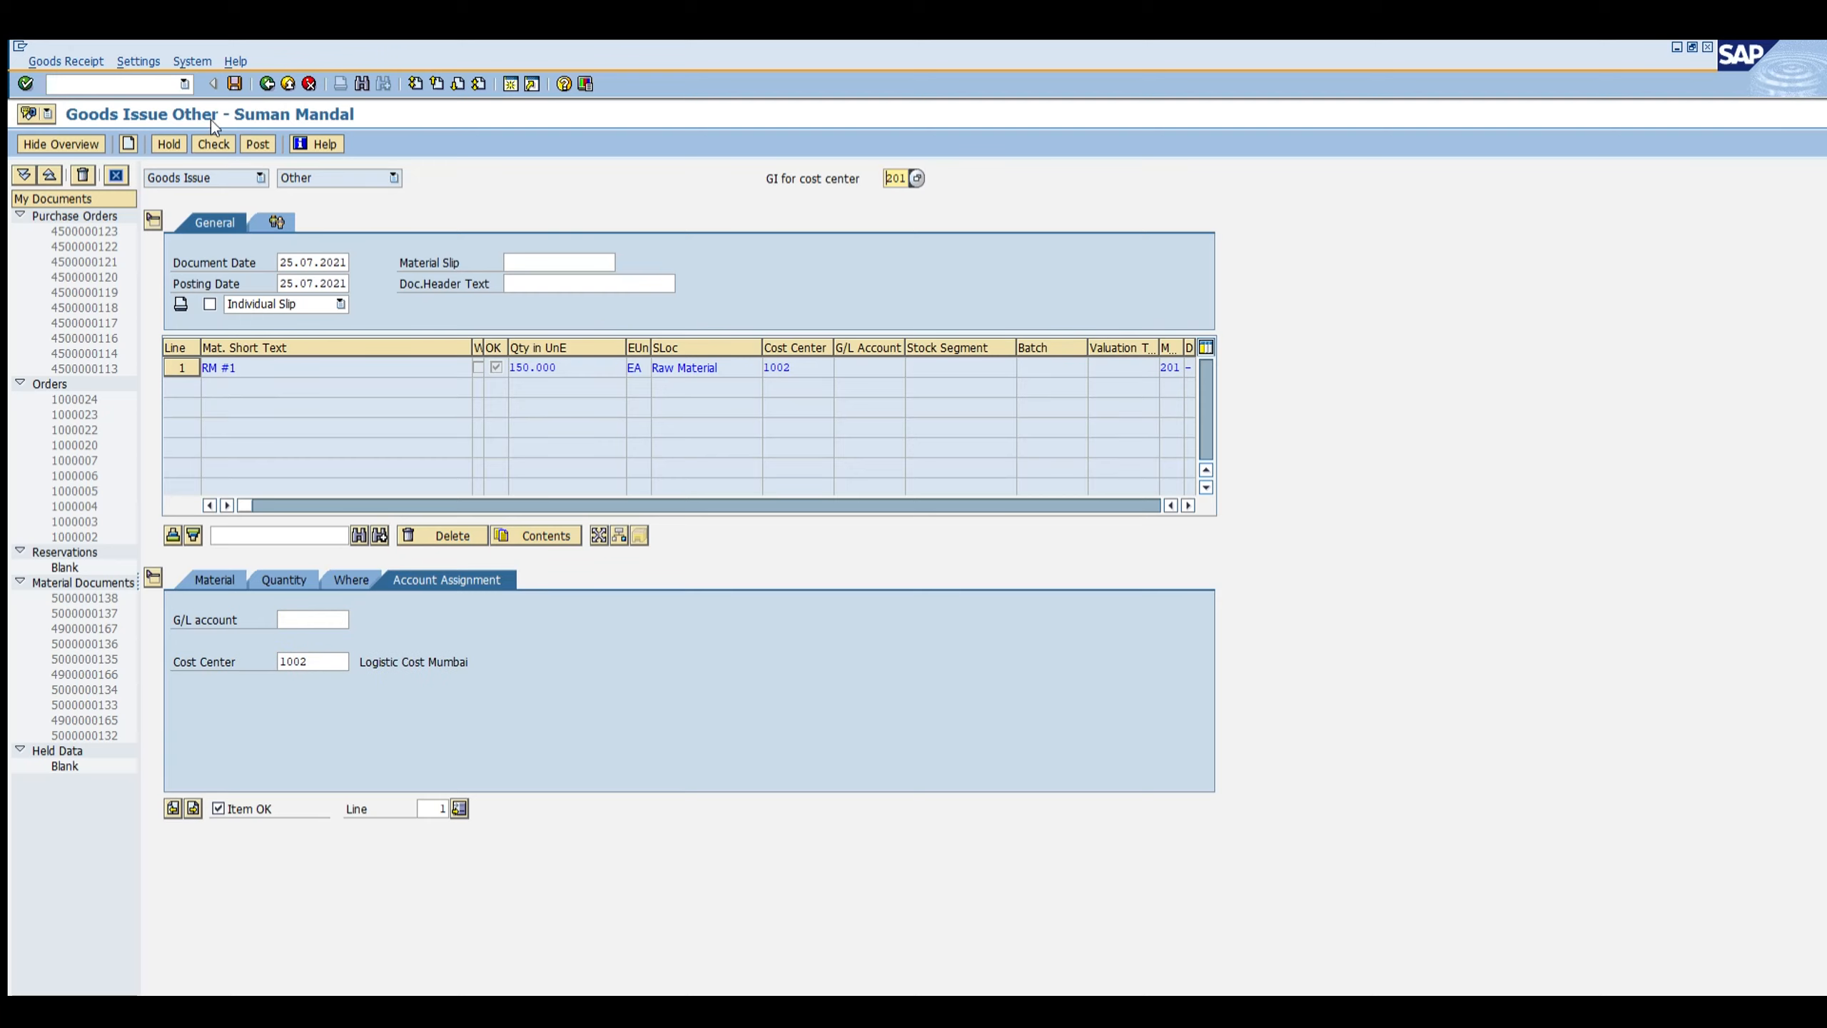
click(234, 83)
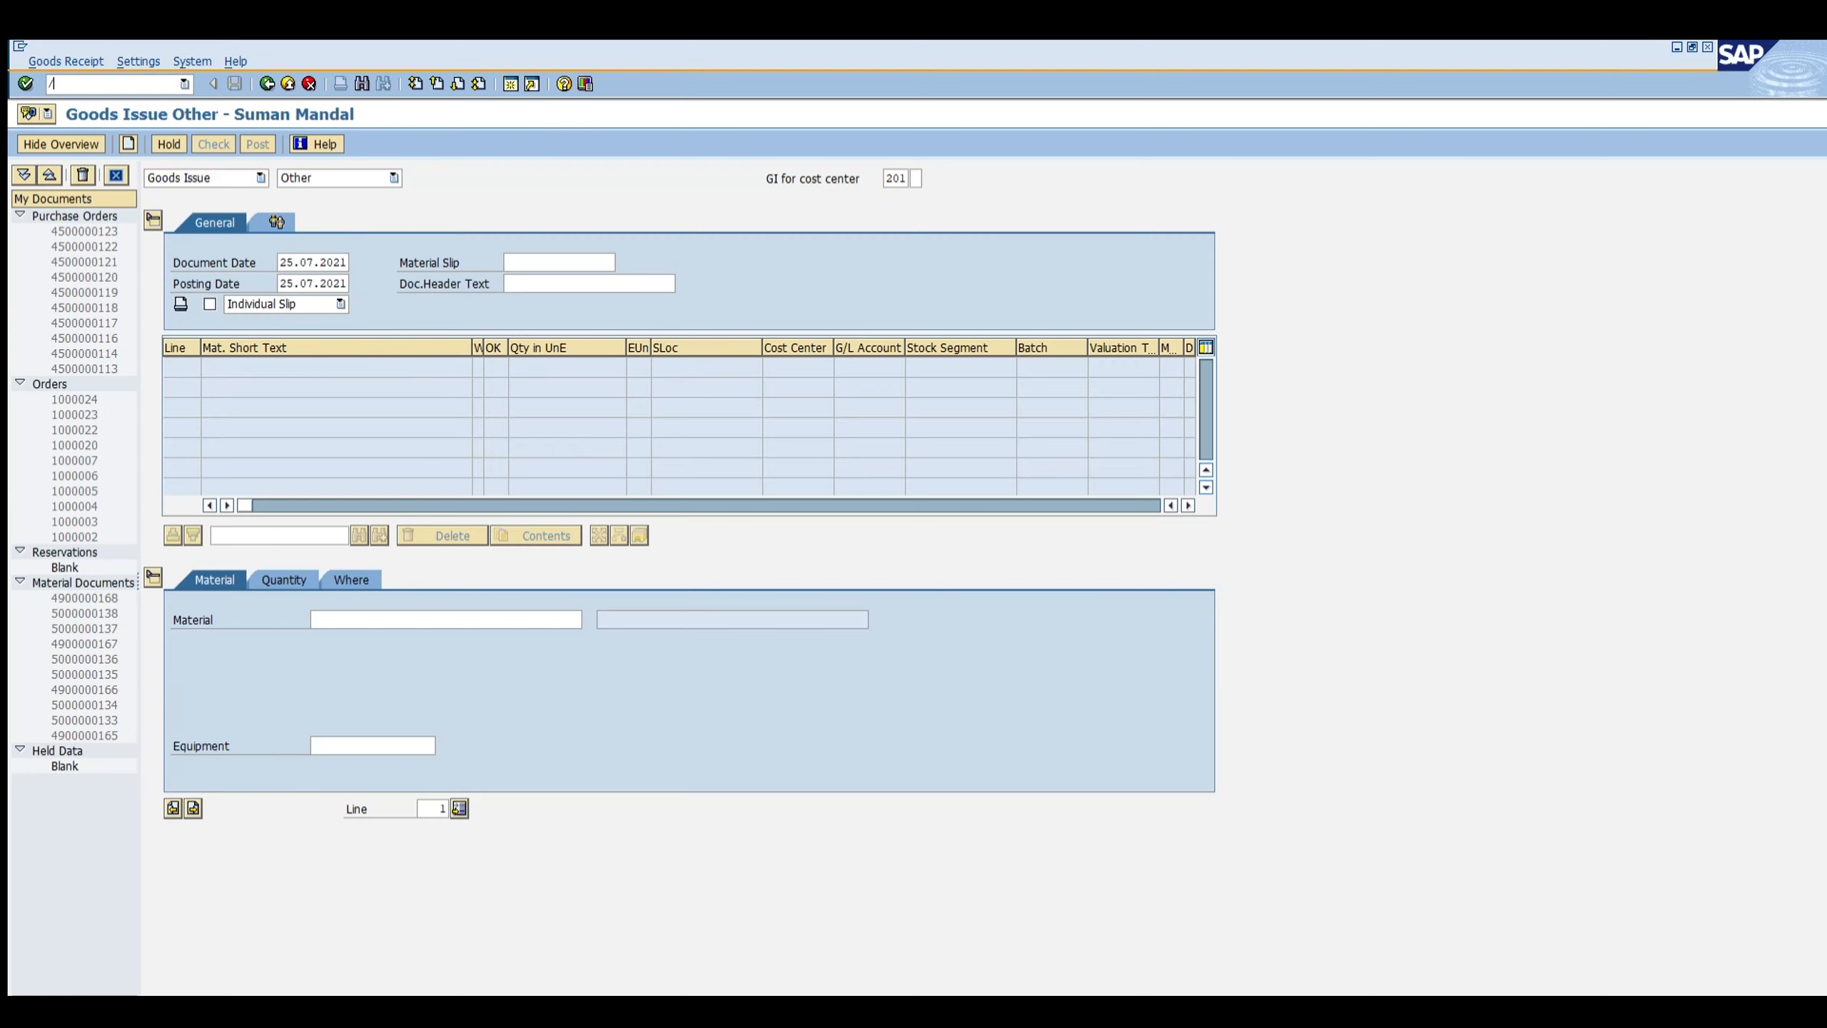
Step: Display material CHEMICAL MATERIAL with MM03 and open its material price analysis history
text(mm03)
key(Return)
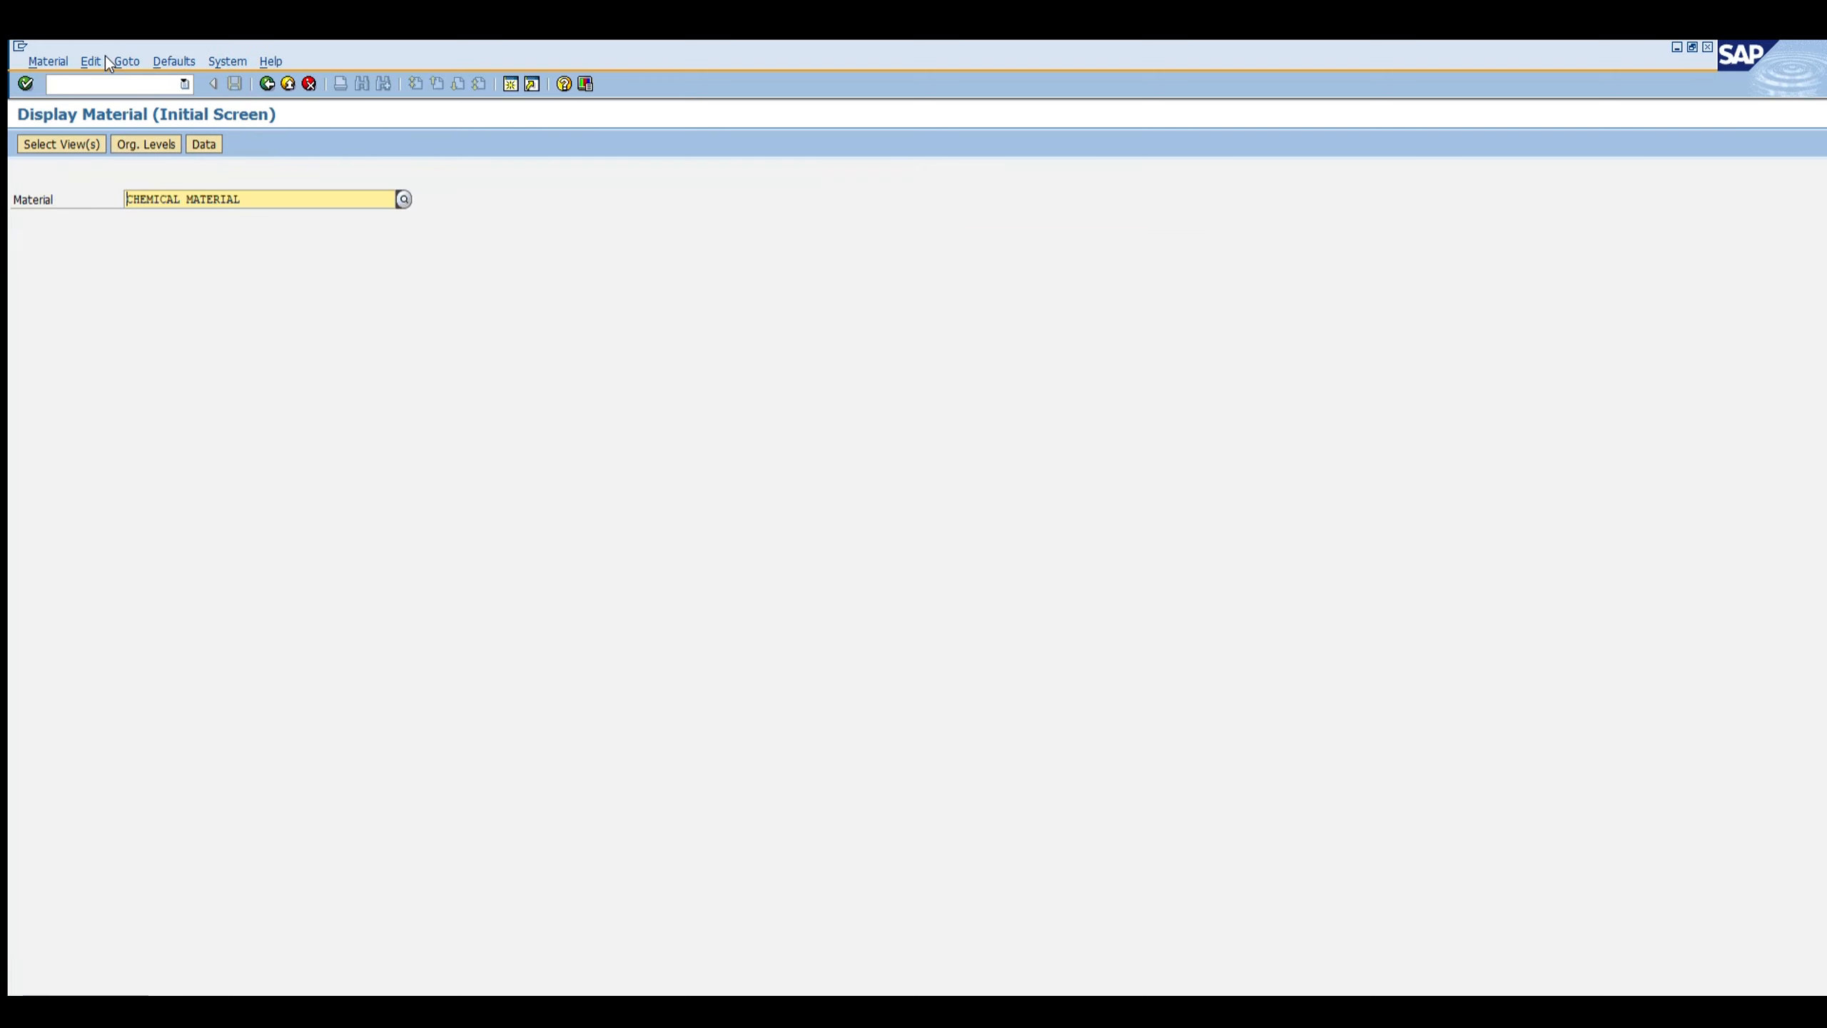
key(Return)
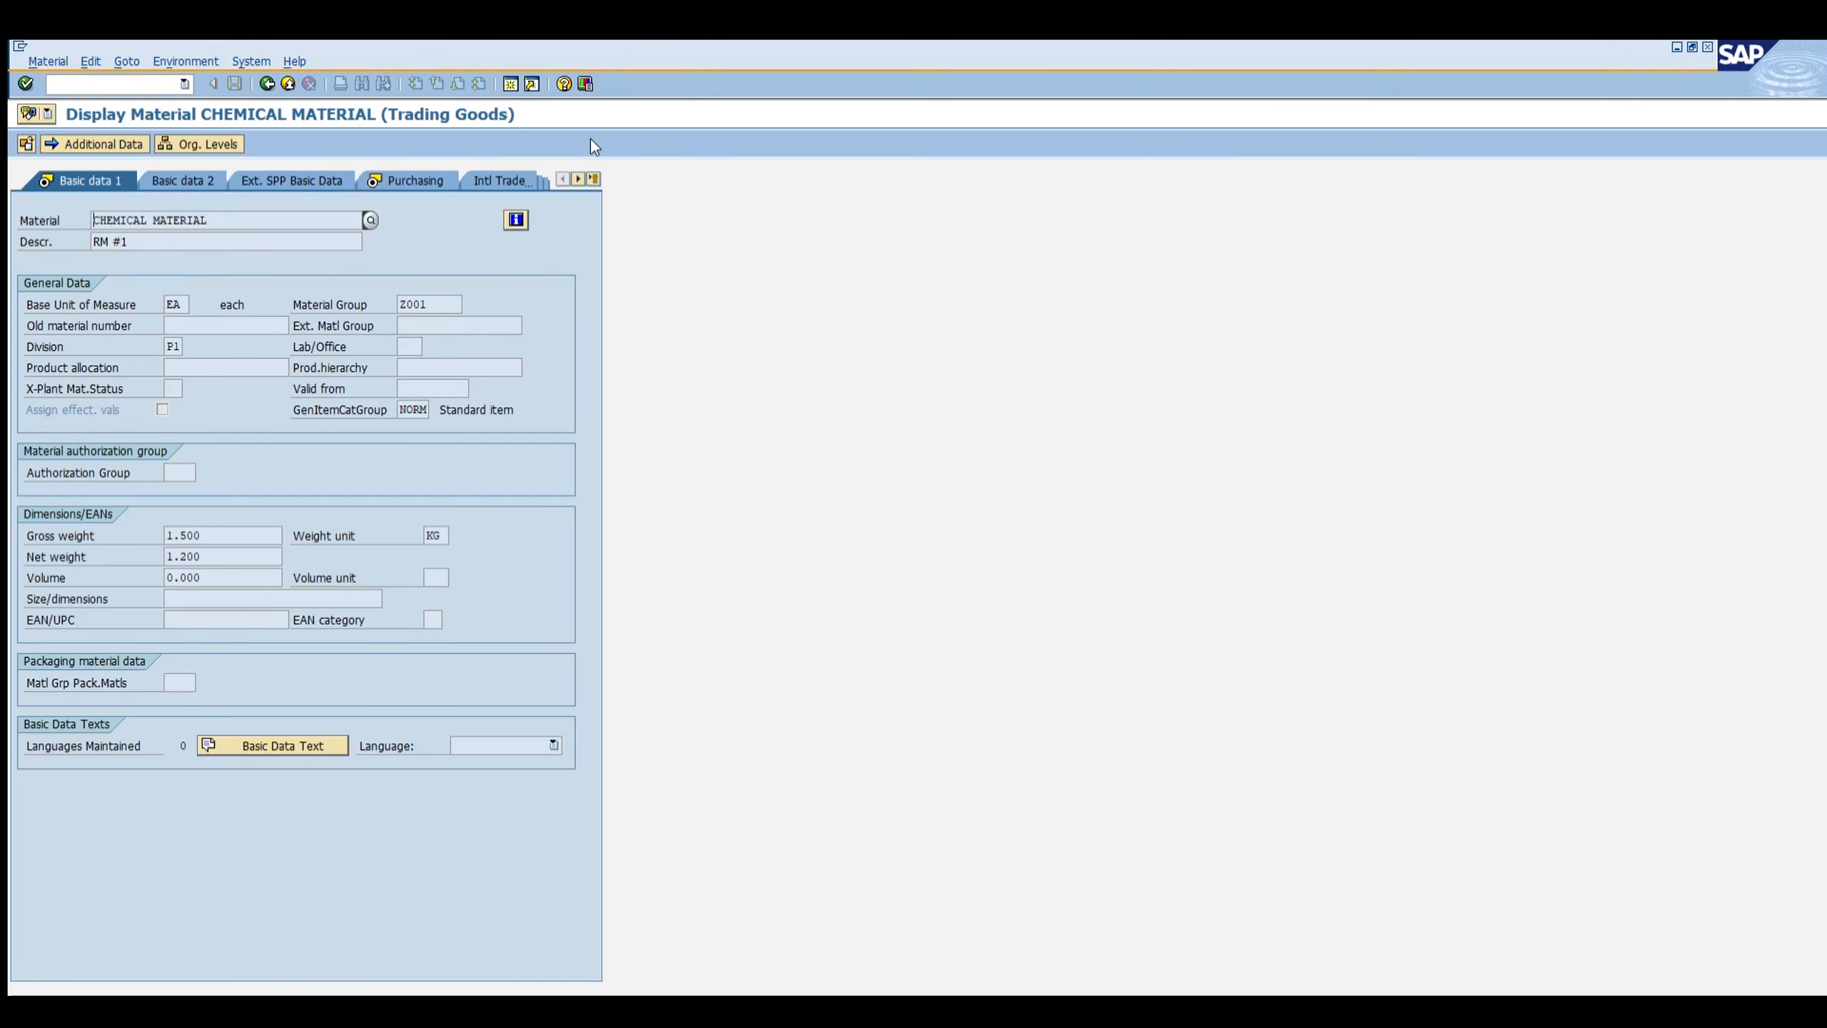
key(Return)
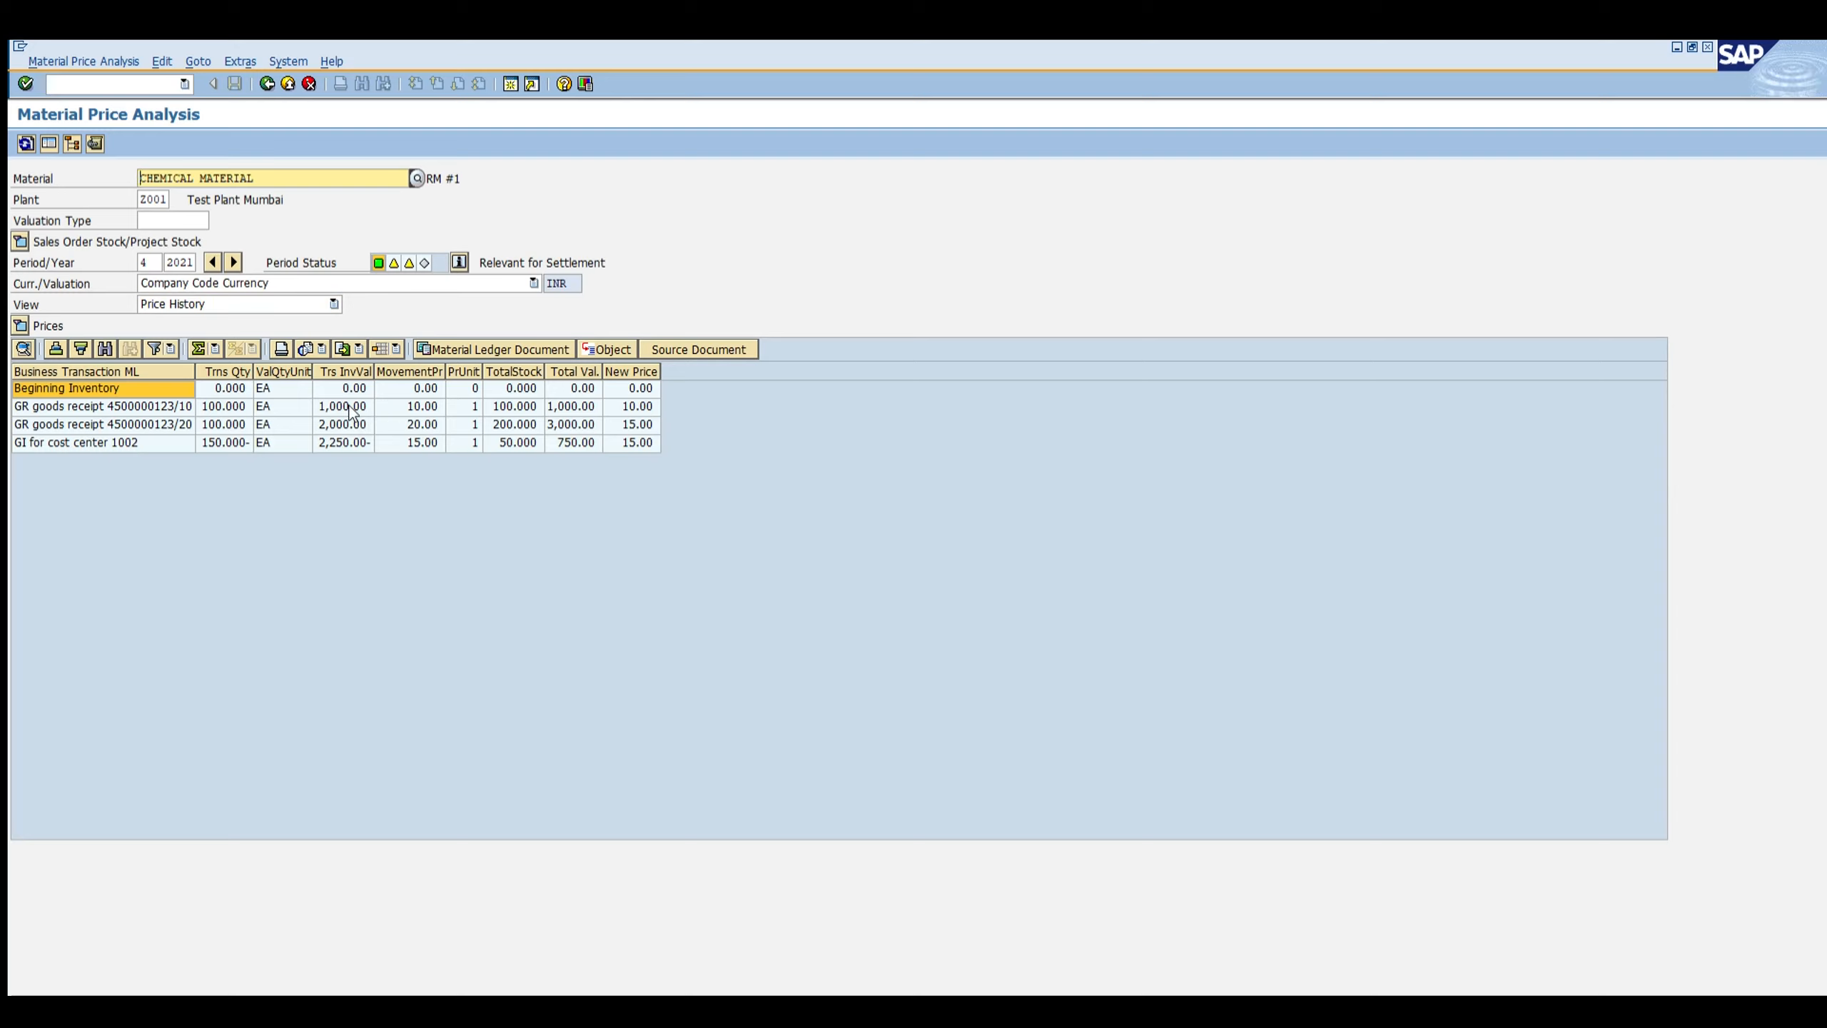
Step: Examine the price history rows for both goods receipts and the goods issue to cost center 1002
click(102, 443)
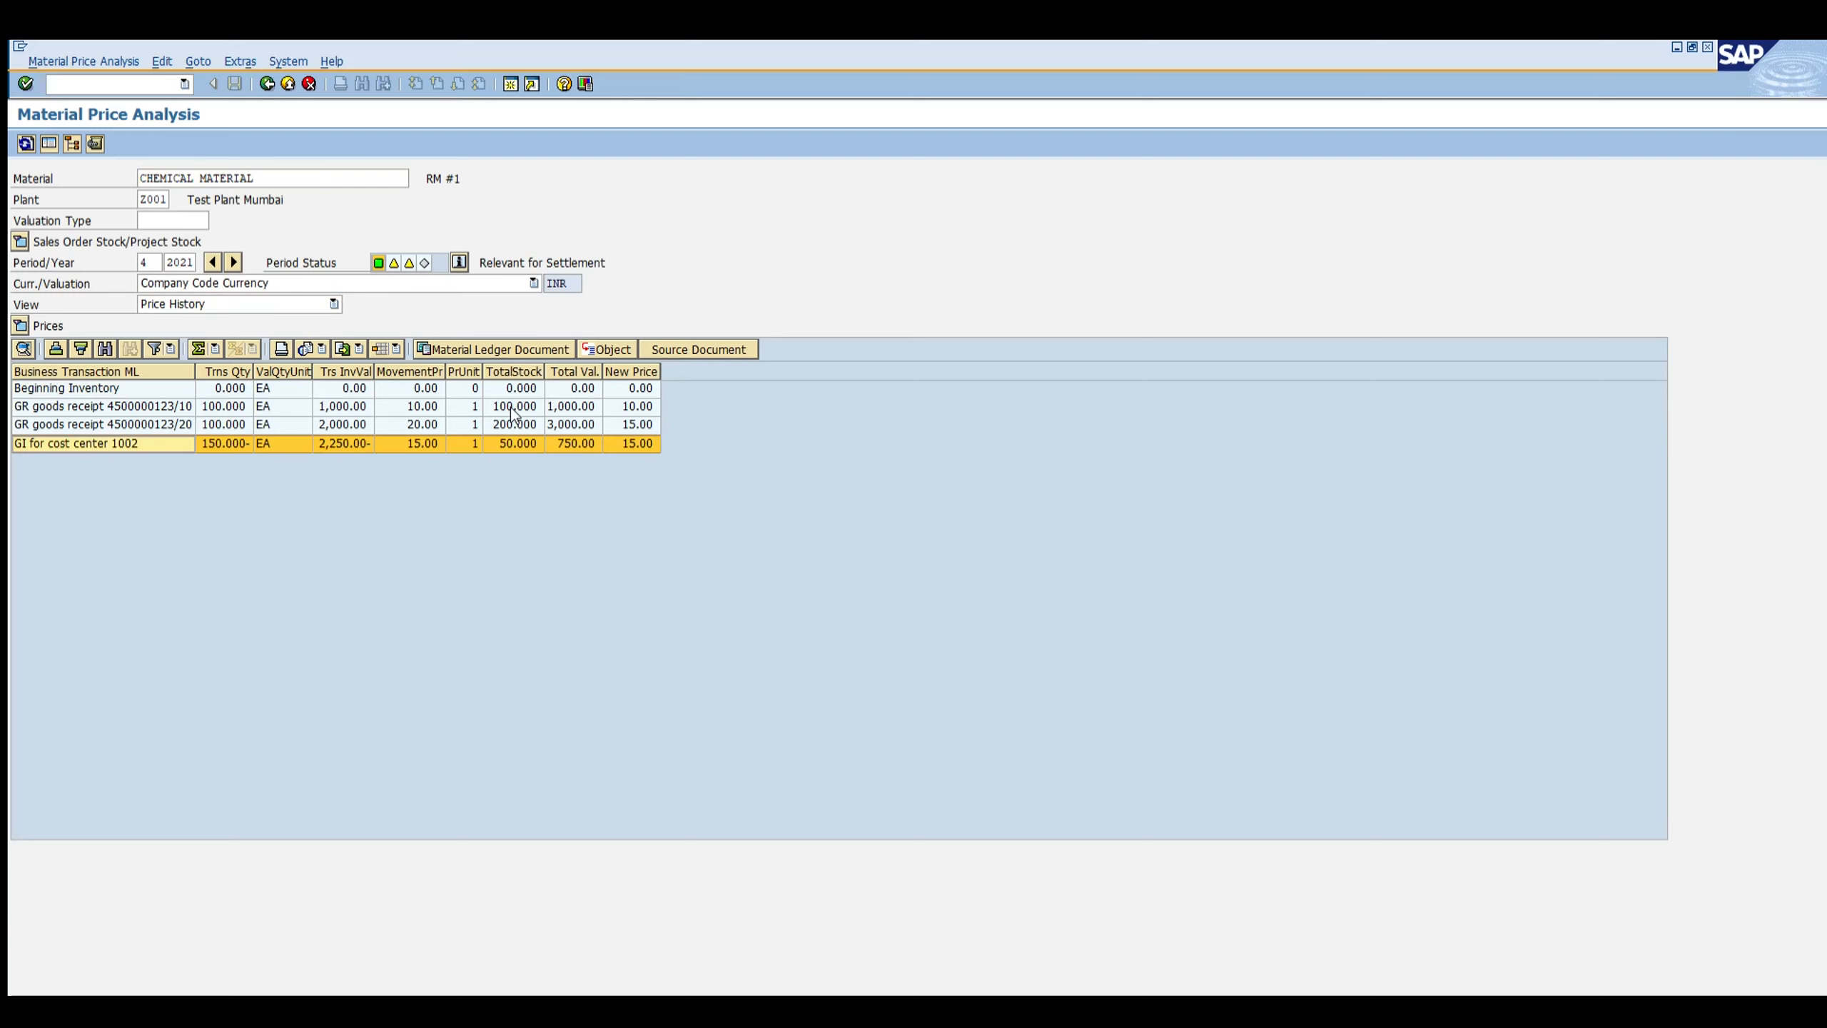
click(424, 444)
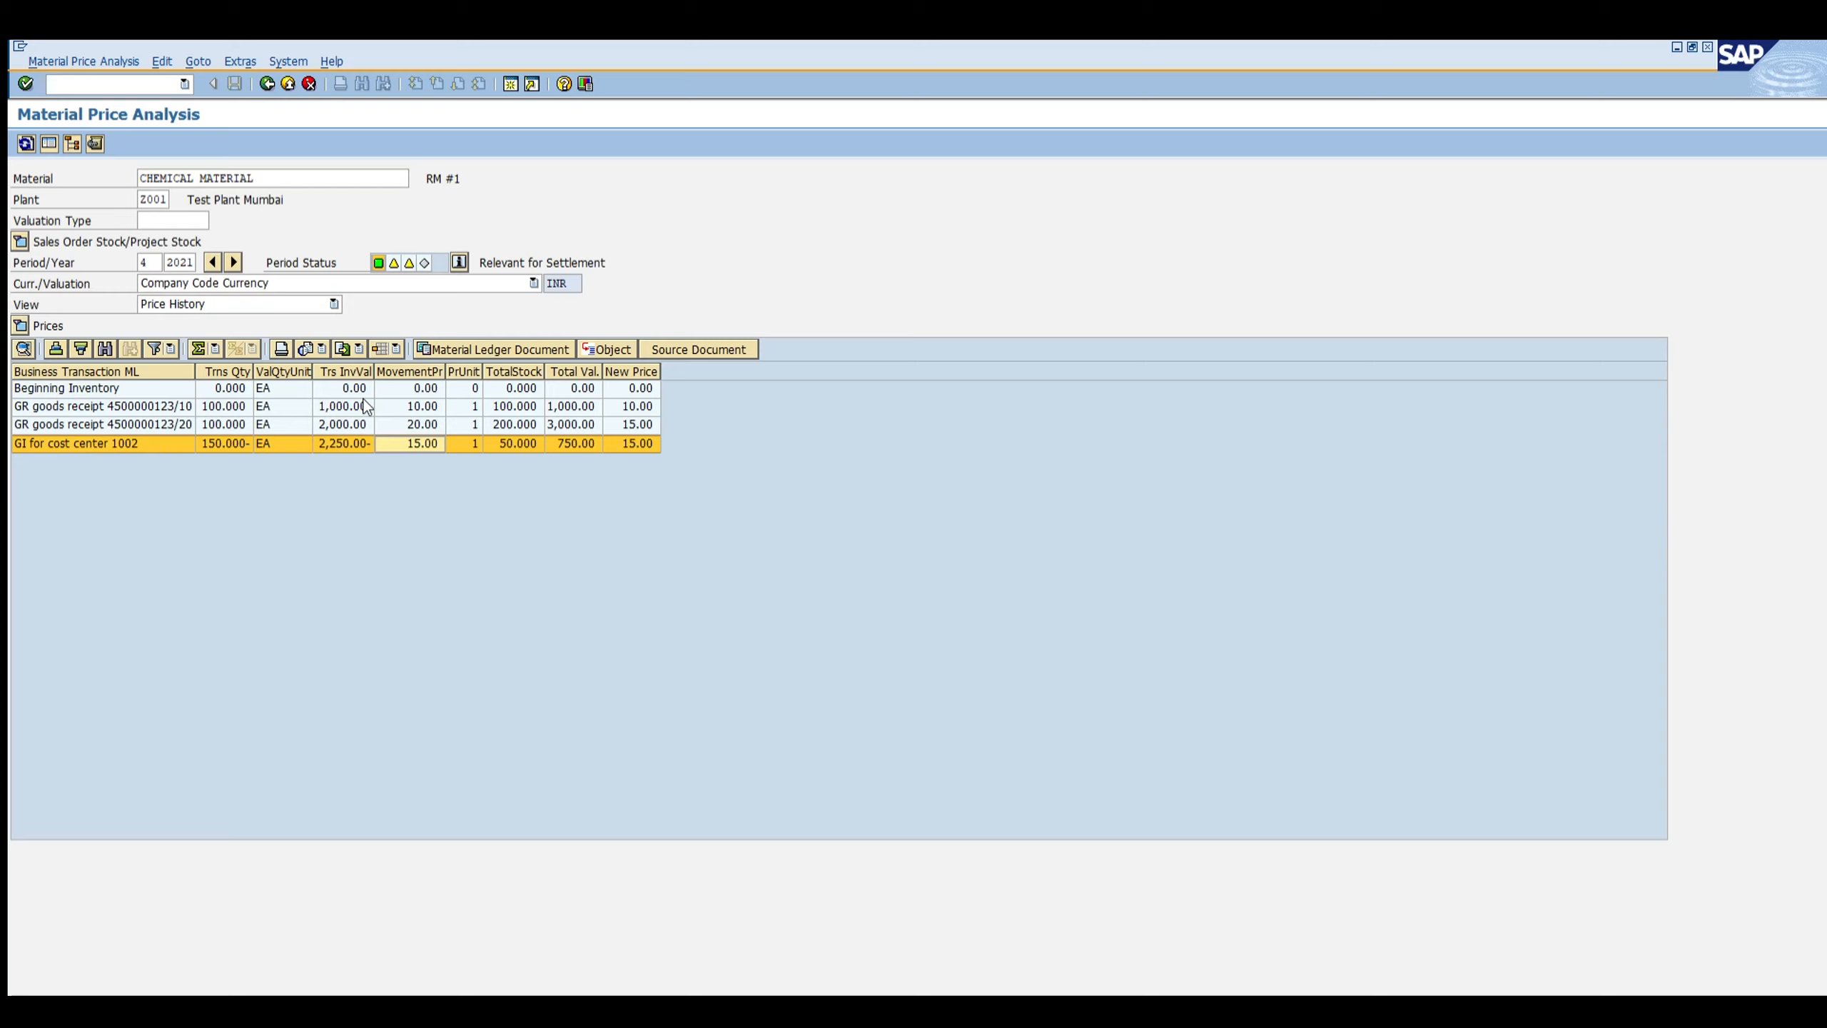
click(223, 407)
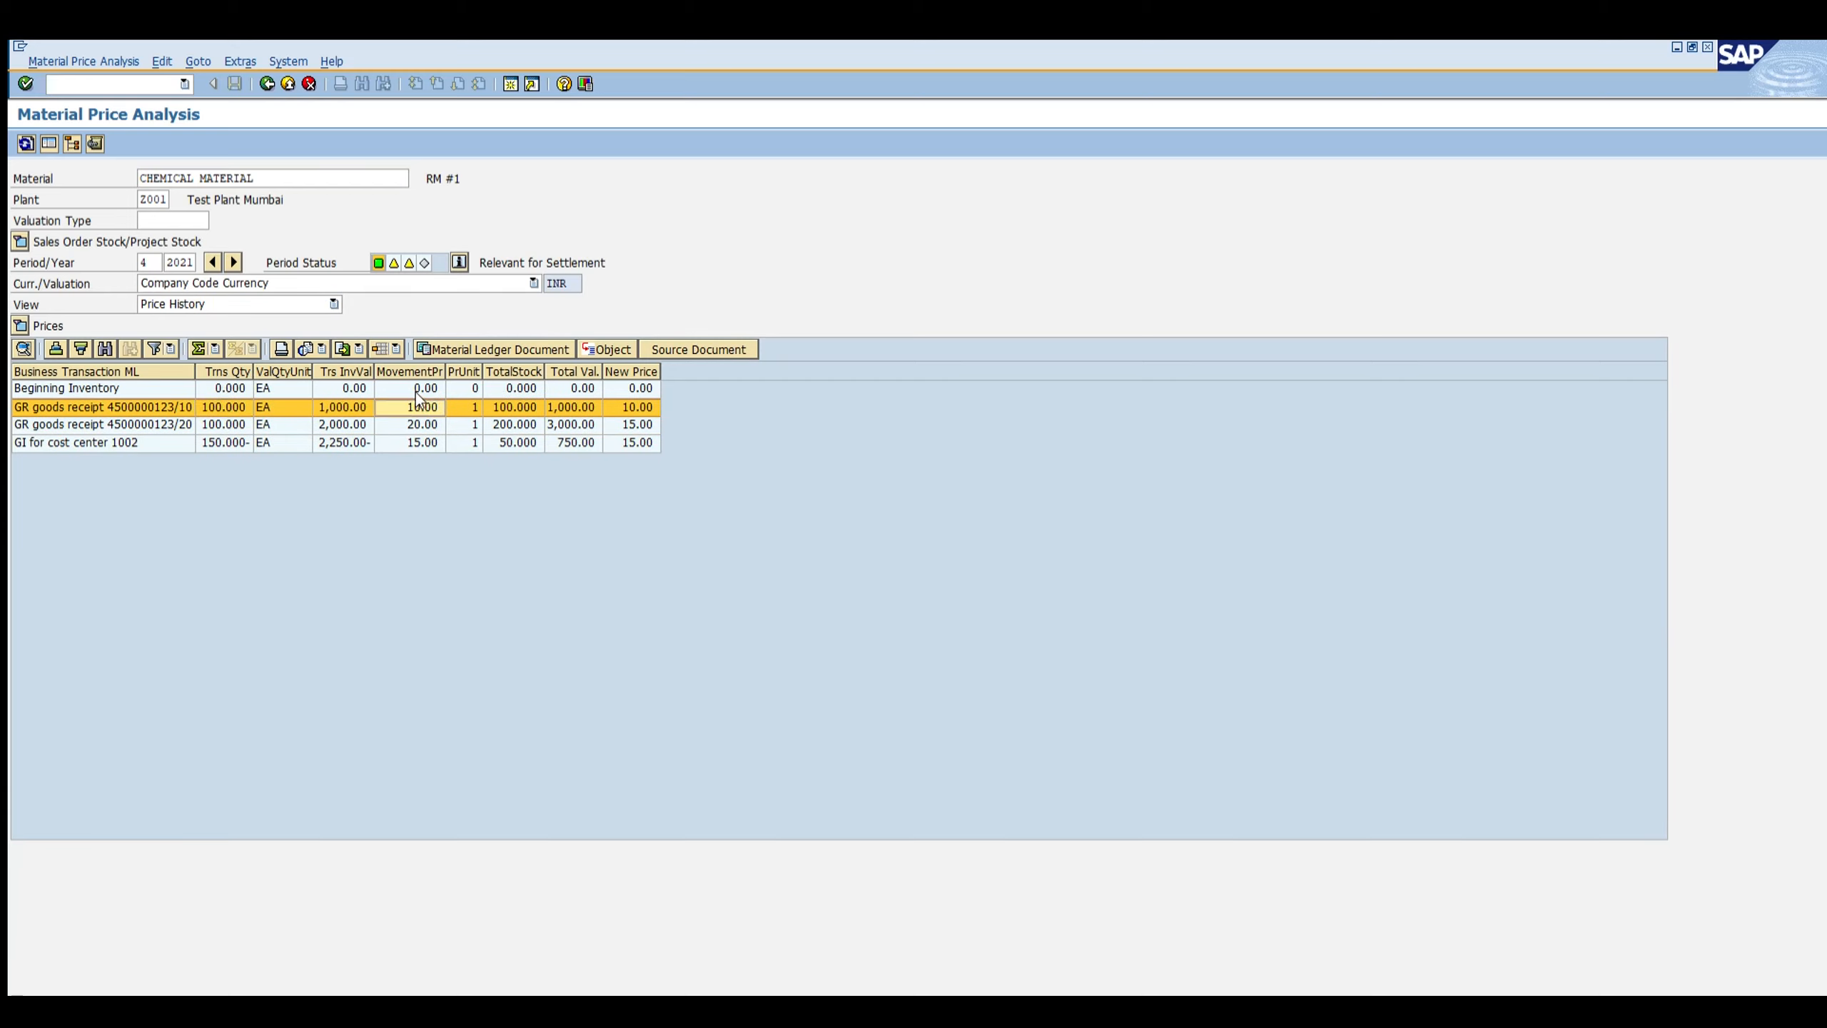
click(422, 423)
click(410, 442)
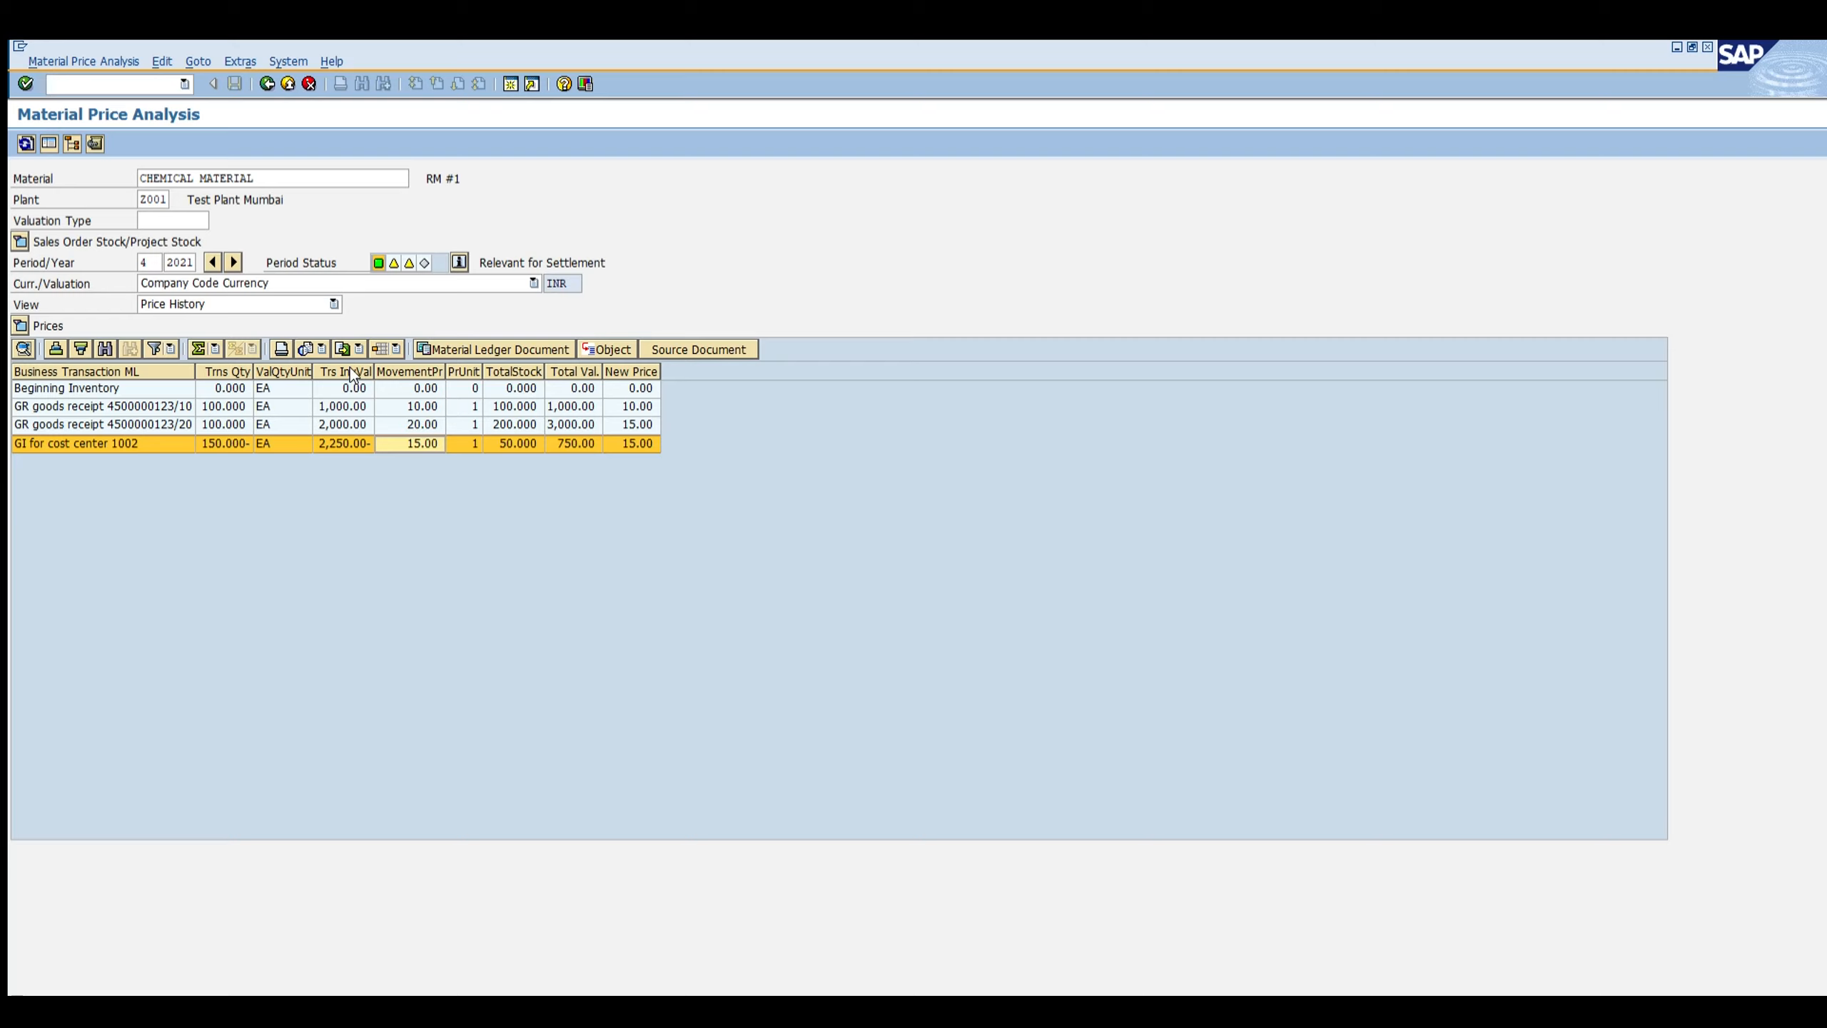
click(326, 405)
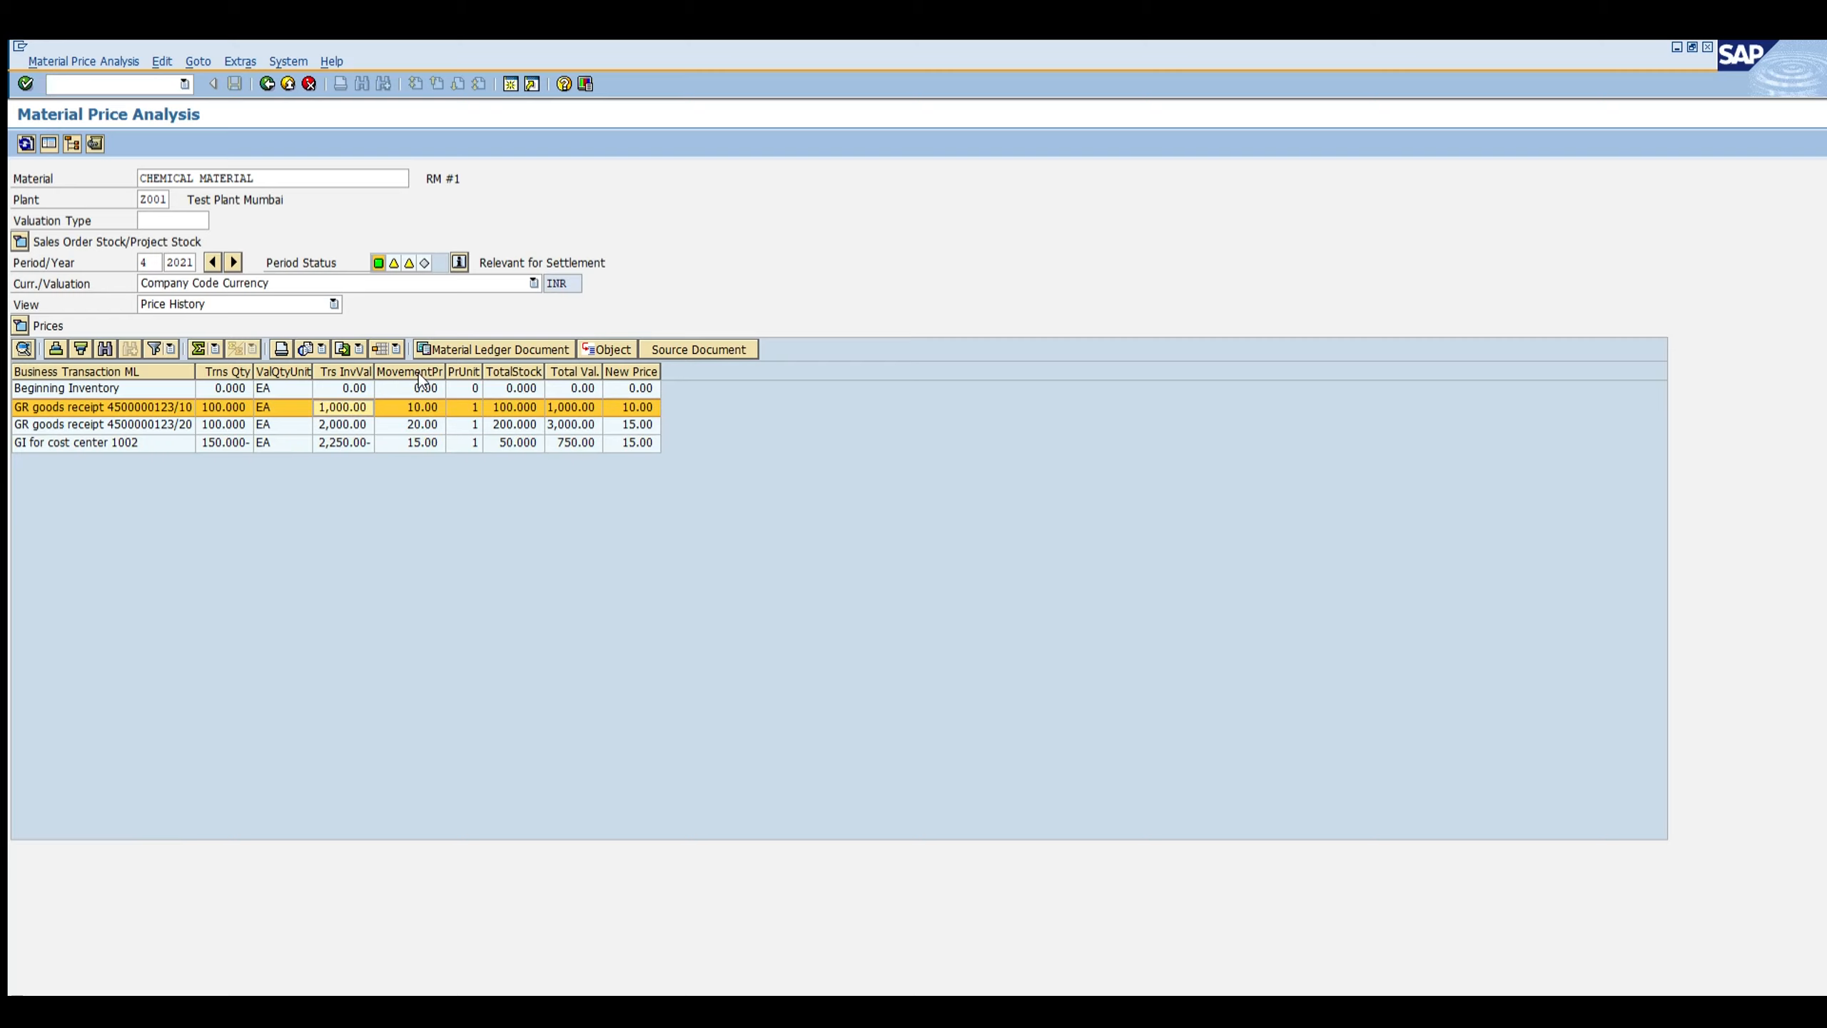
key(Down)
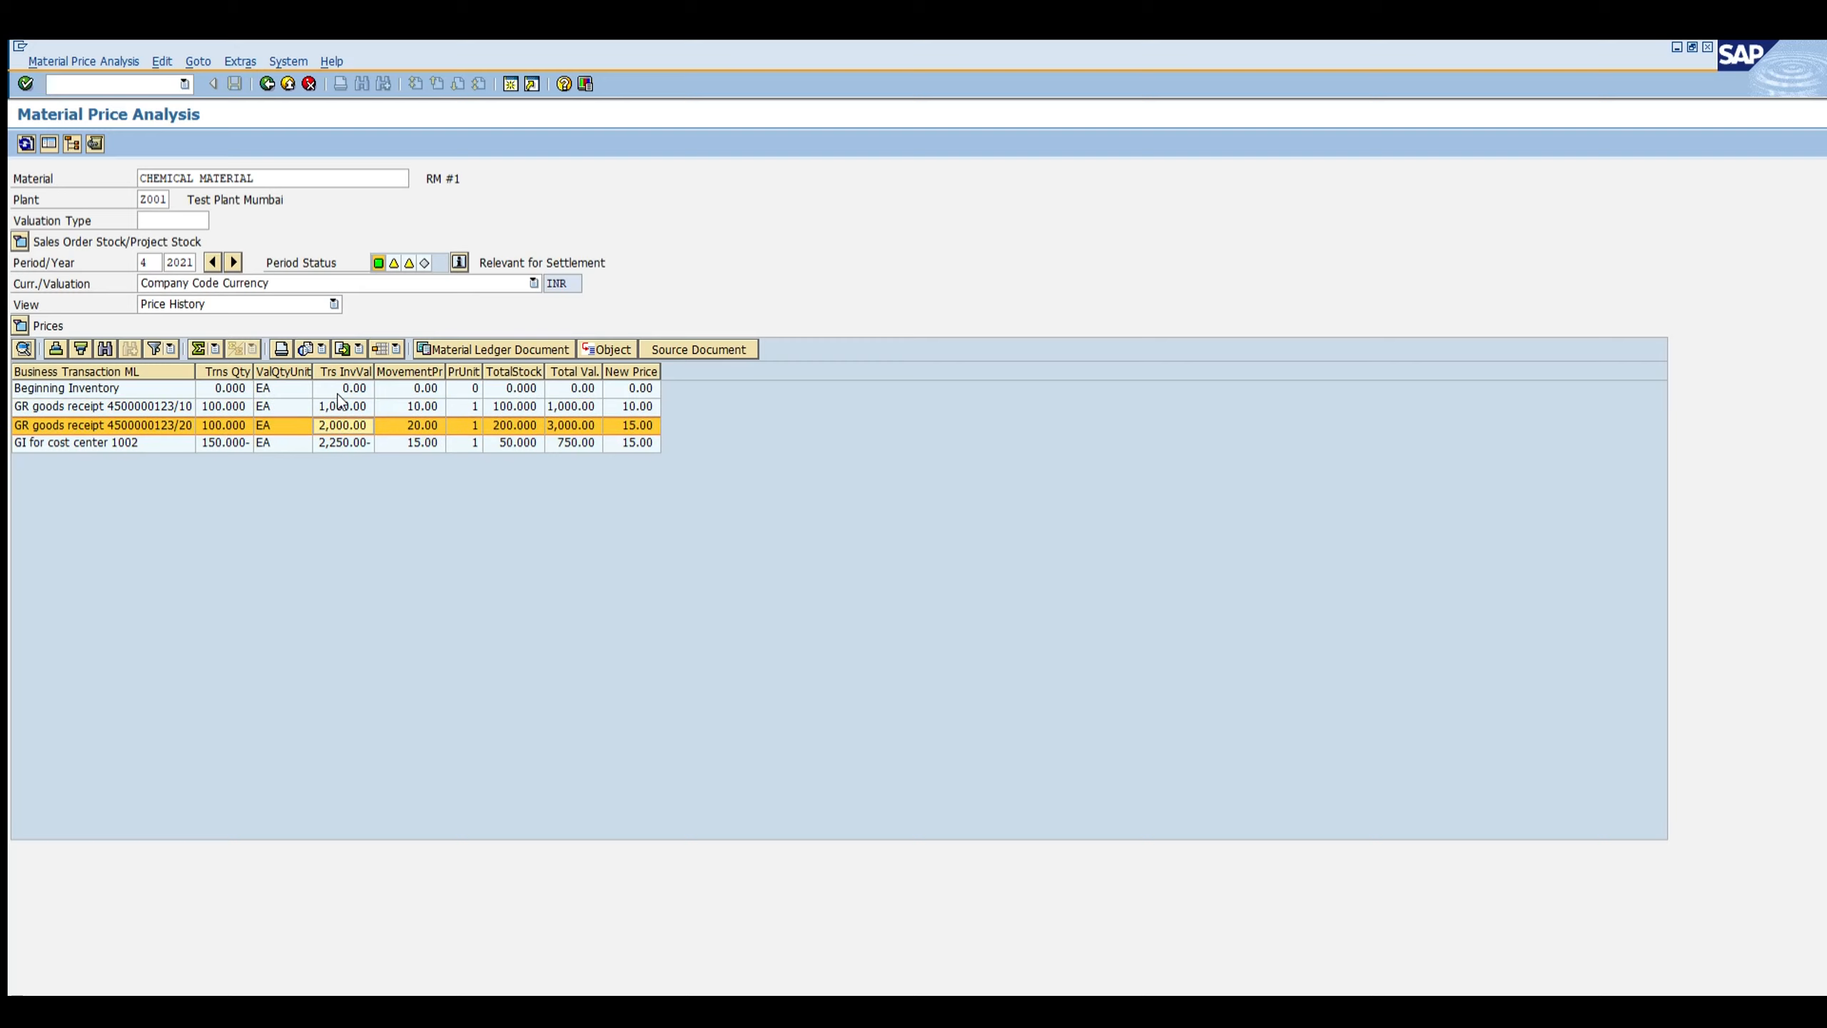
click(505, 441)
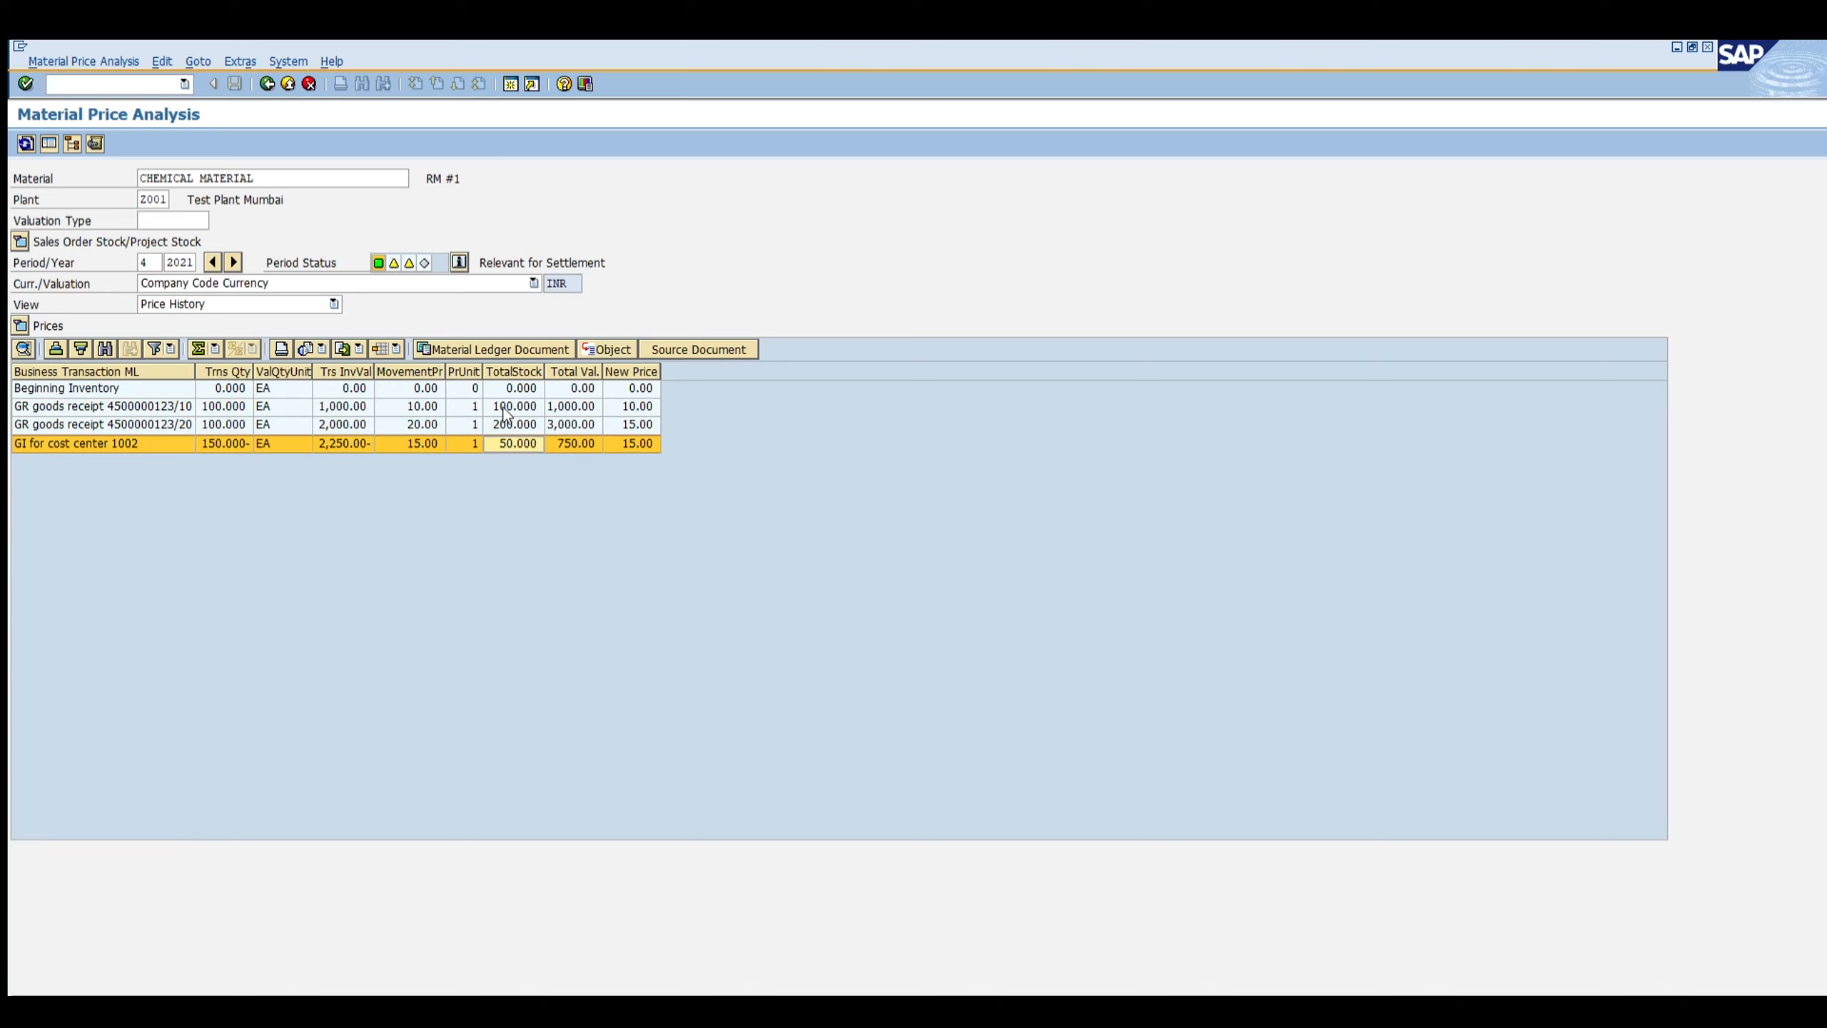
click(551, 440)
click(424, 409)
click(426, 422)
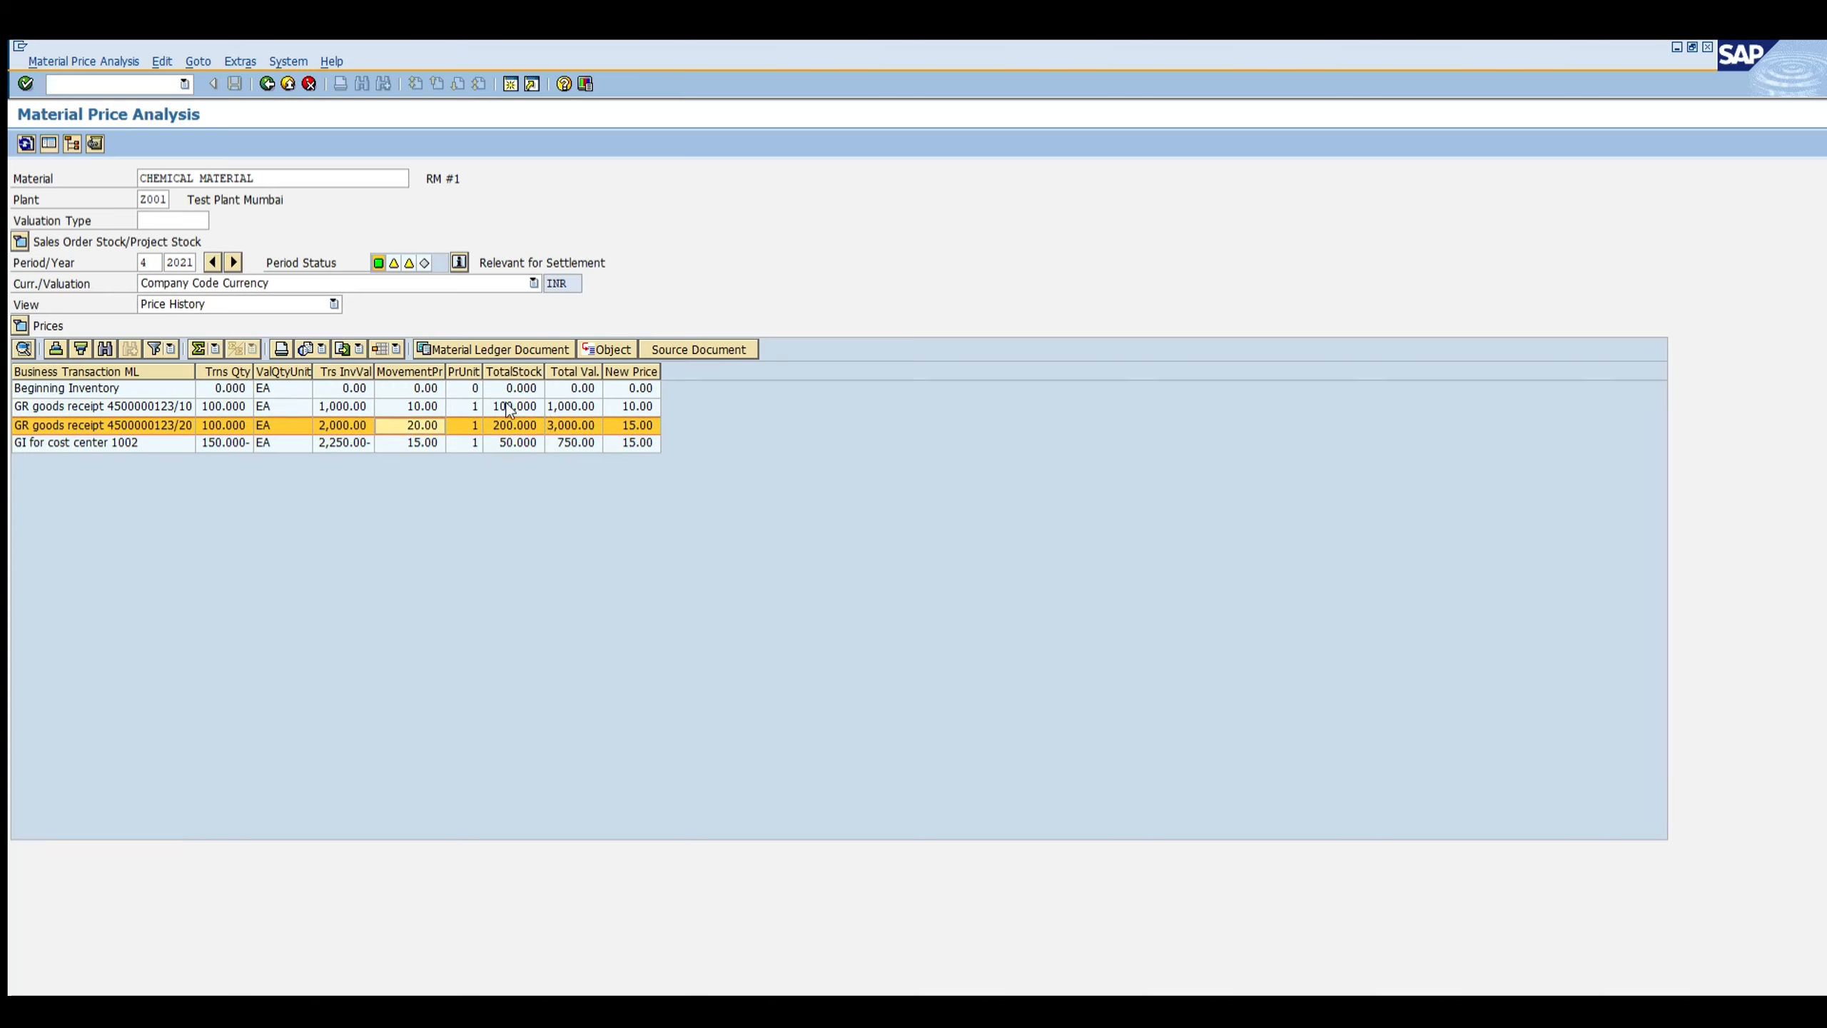
click(563, 440)
click(622, 440)
click(629, 423)
click(628, 439)
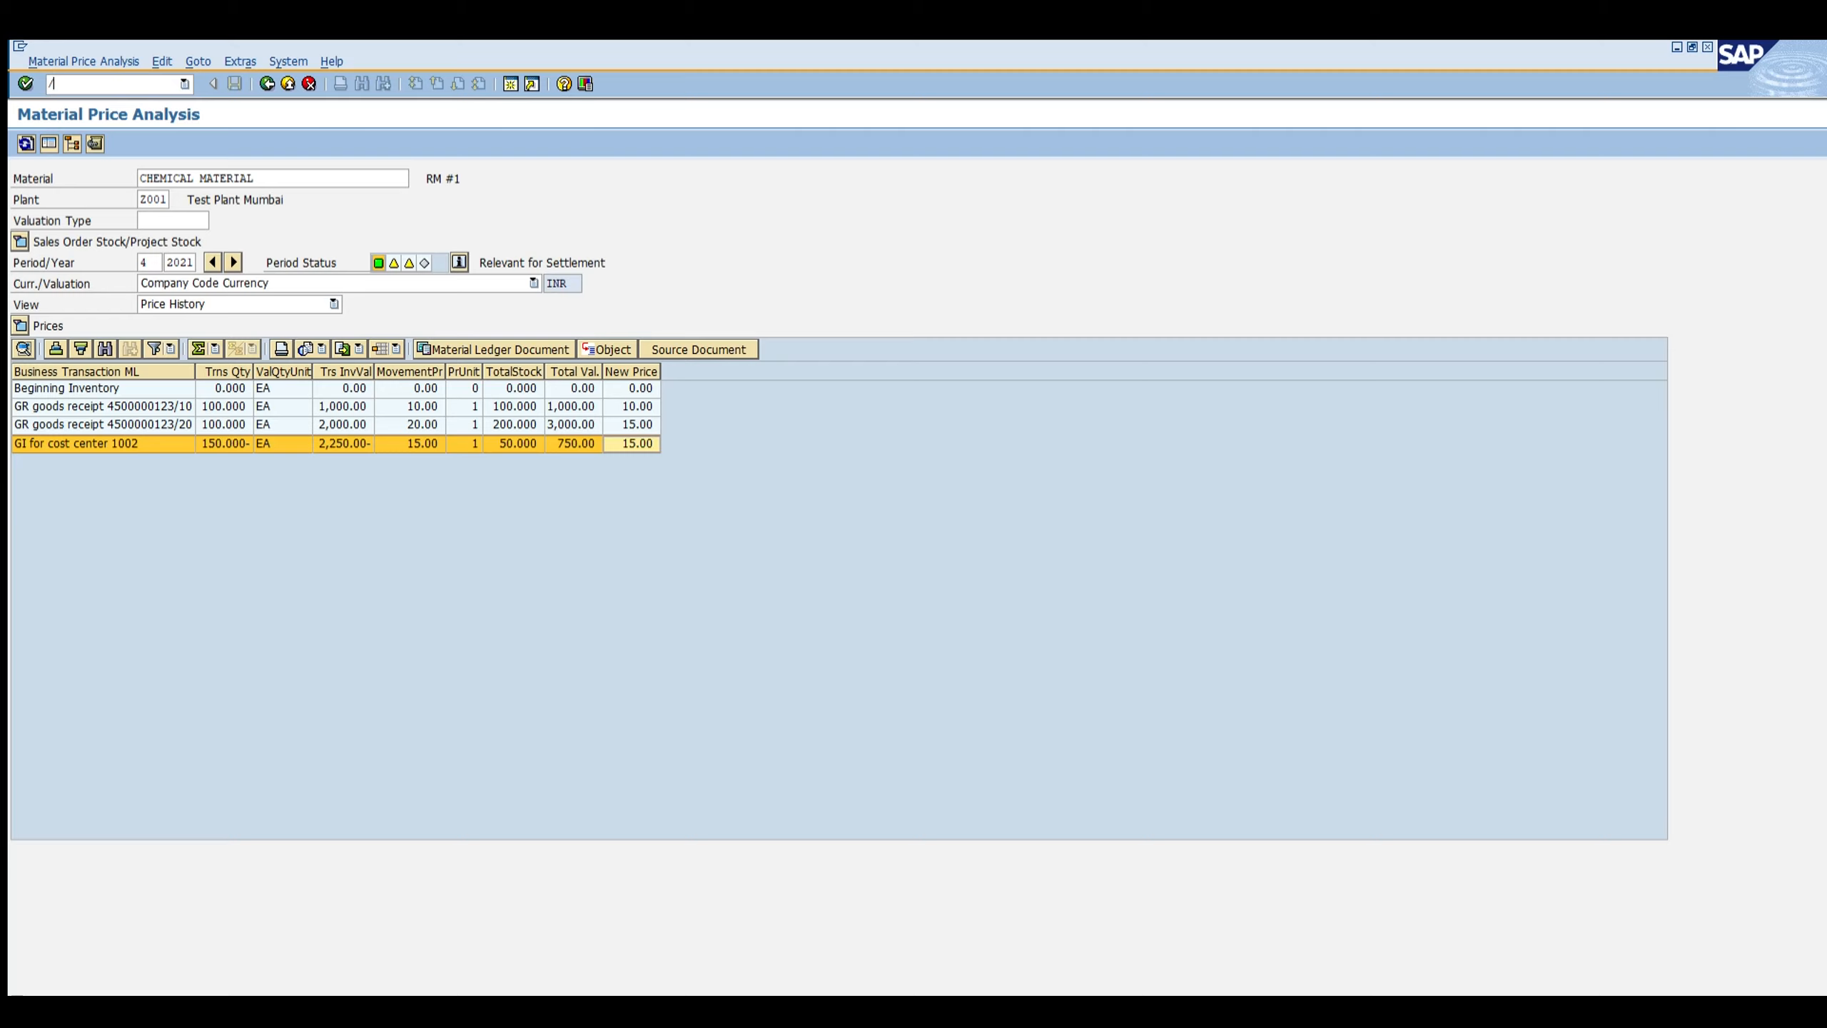
Step: Run MRF4 to flag CHEMICAL MATERIAL for FIFO in company code ZTES, updating the material master and FIFO index table
text(nmrf4)
key(Return)
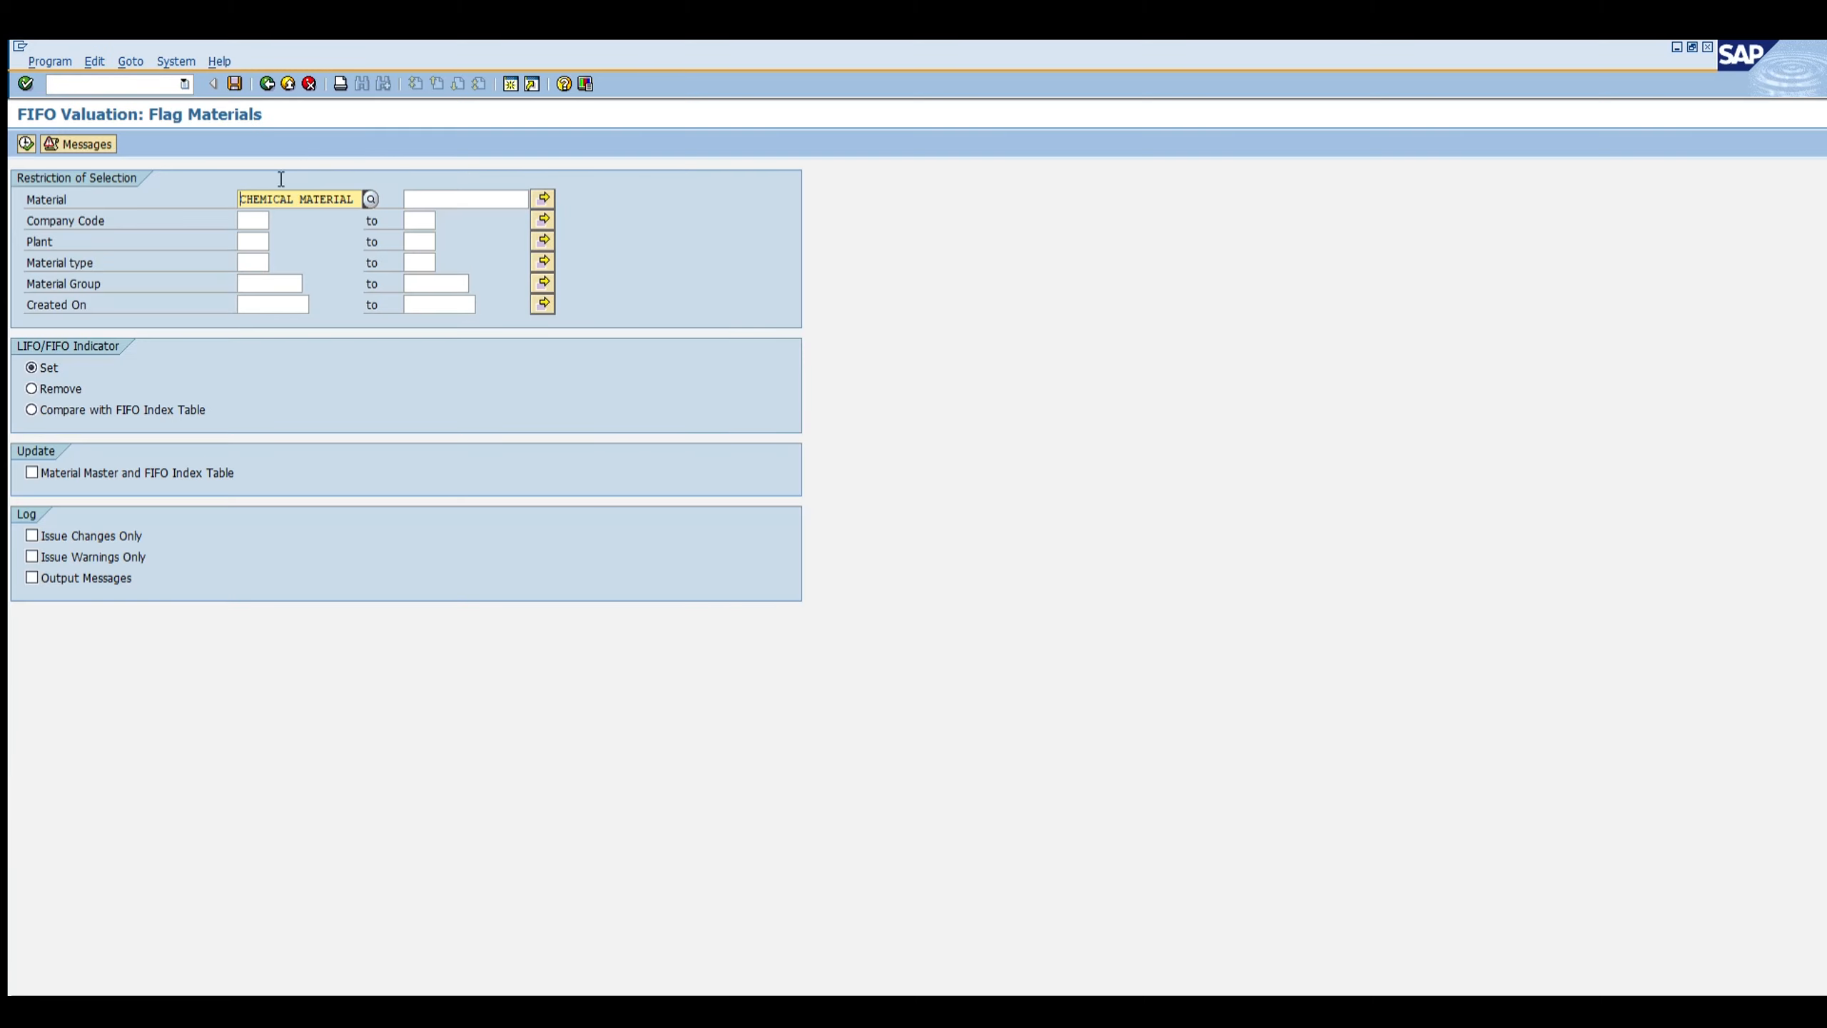
click(253, 221)
text(ZTES)
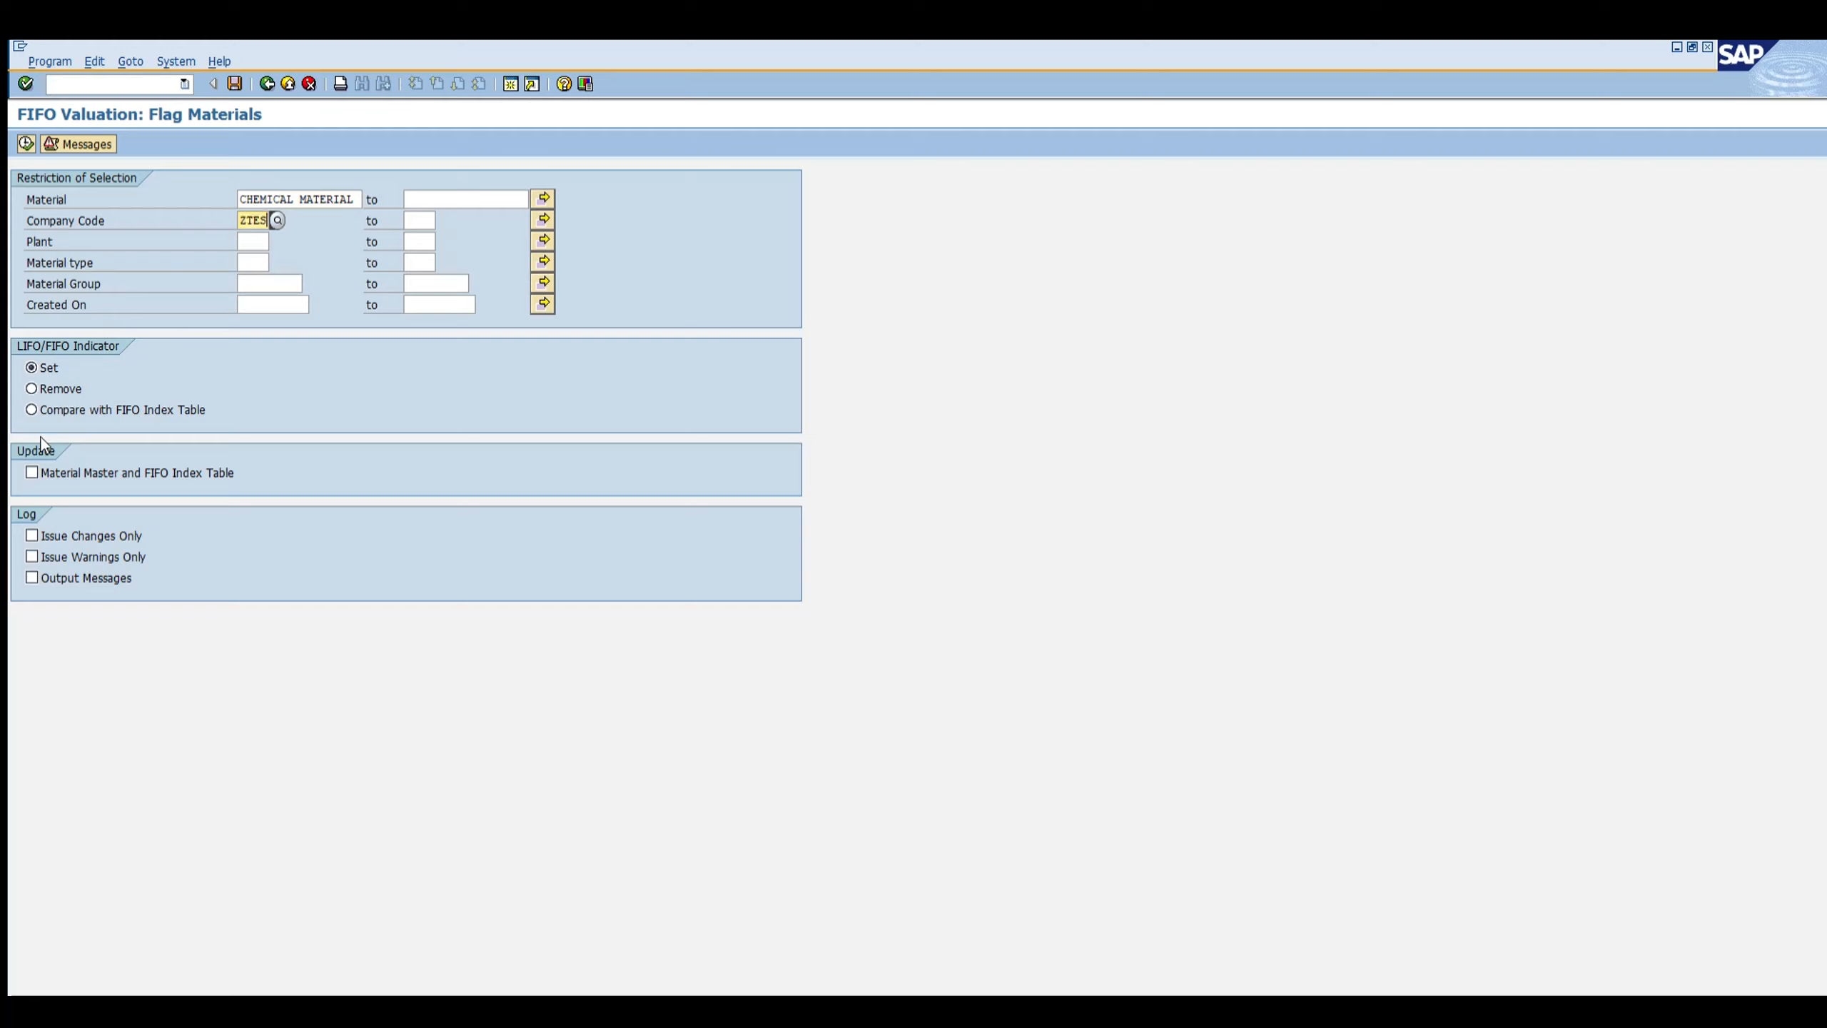
click(32, 473)
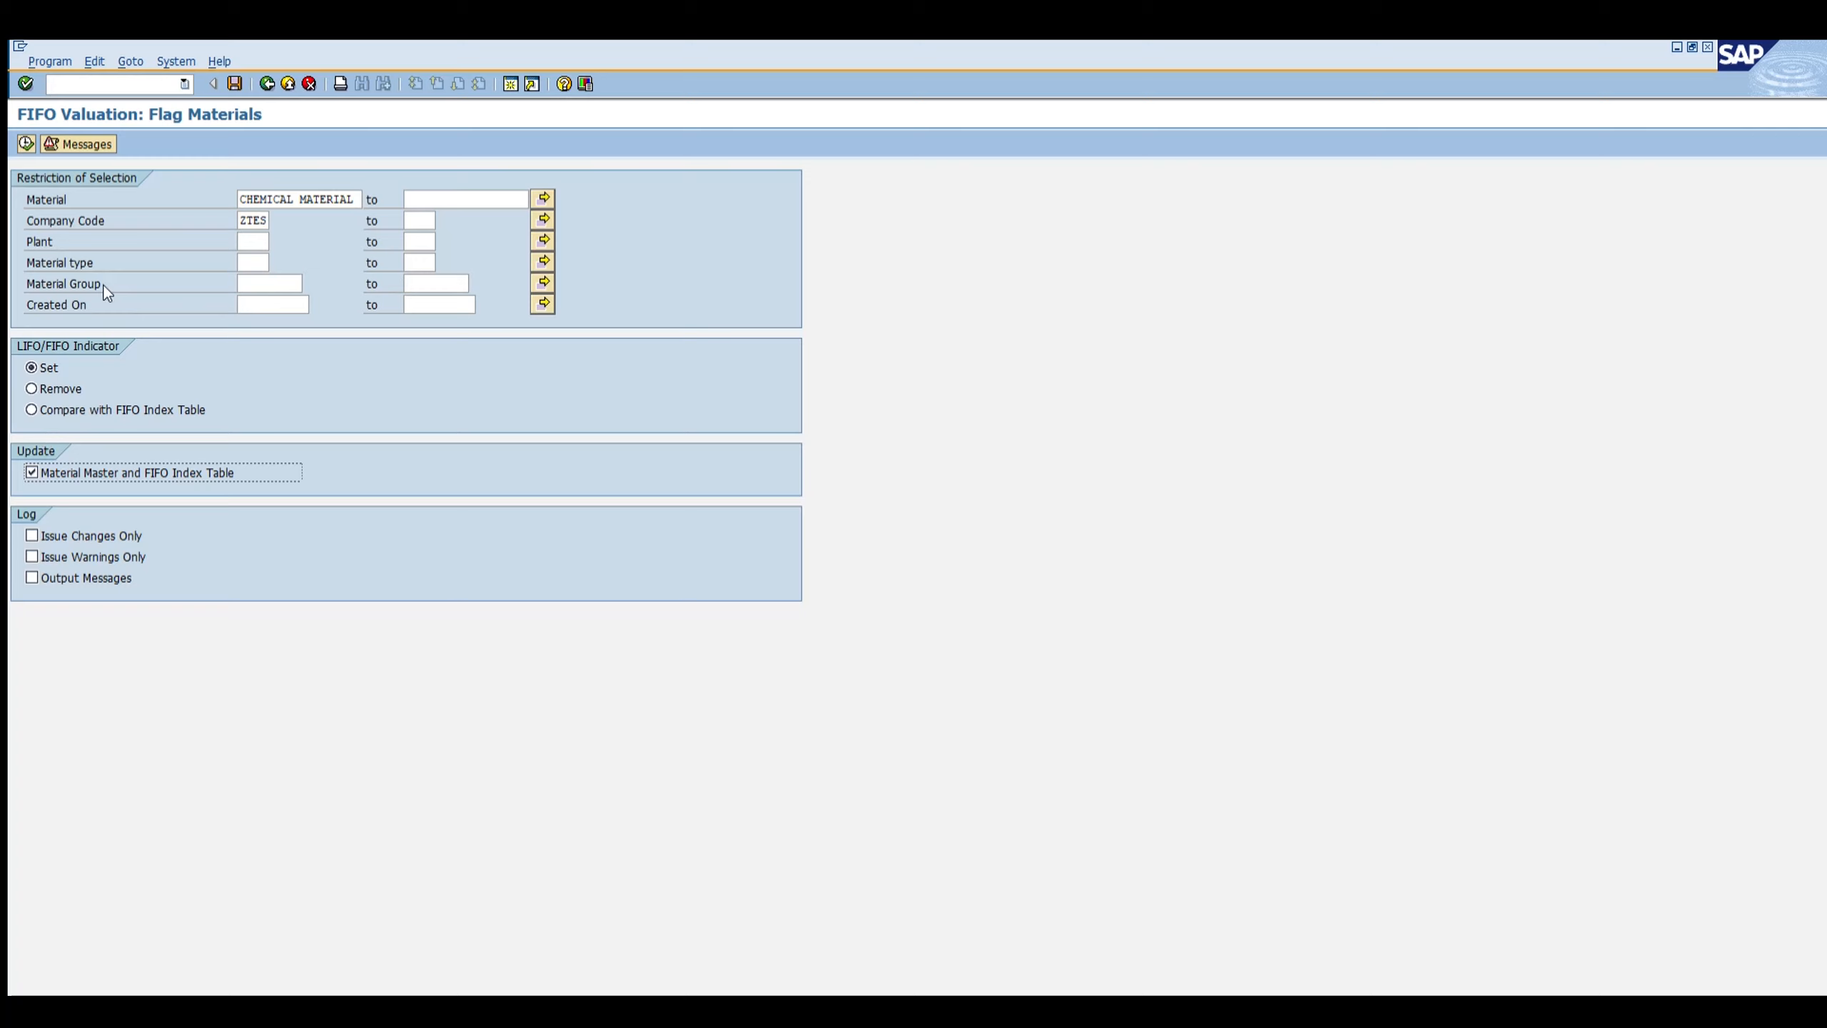
click(25, 144)
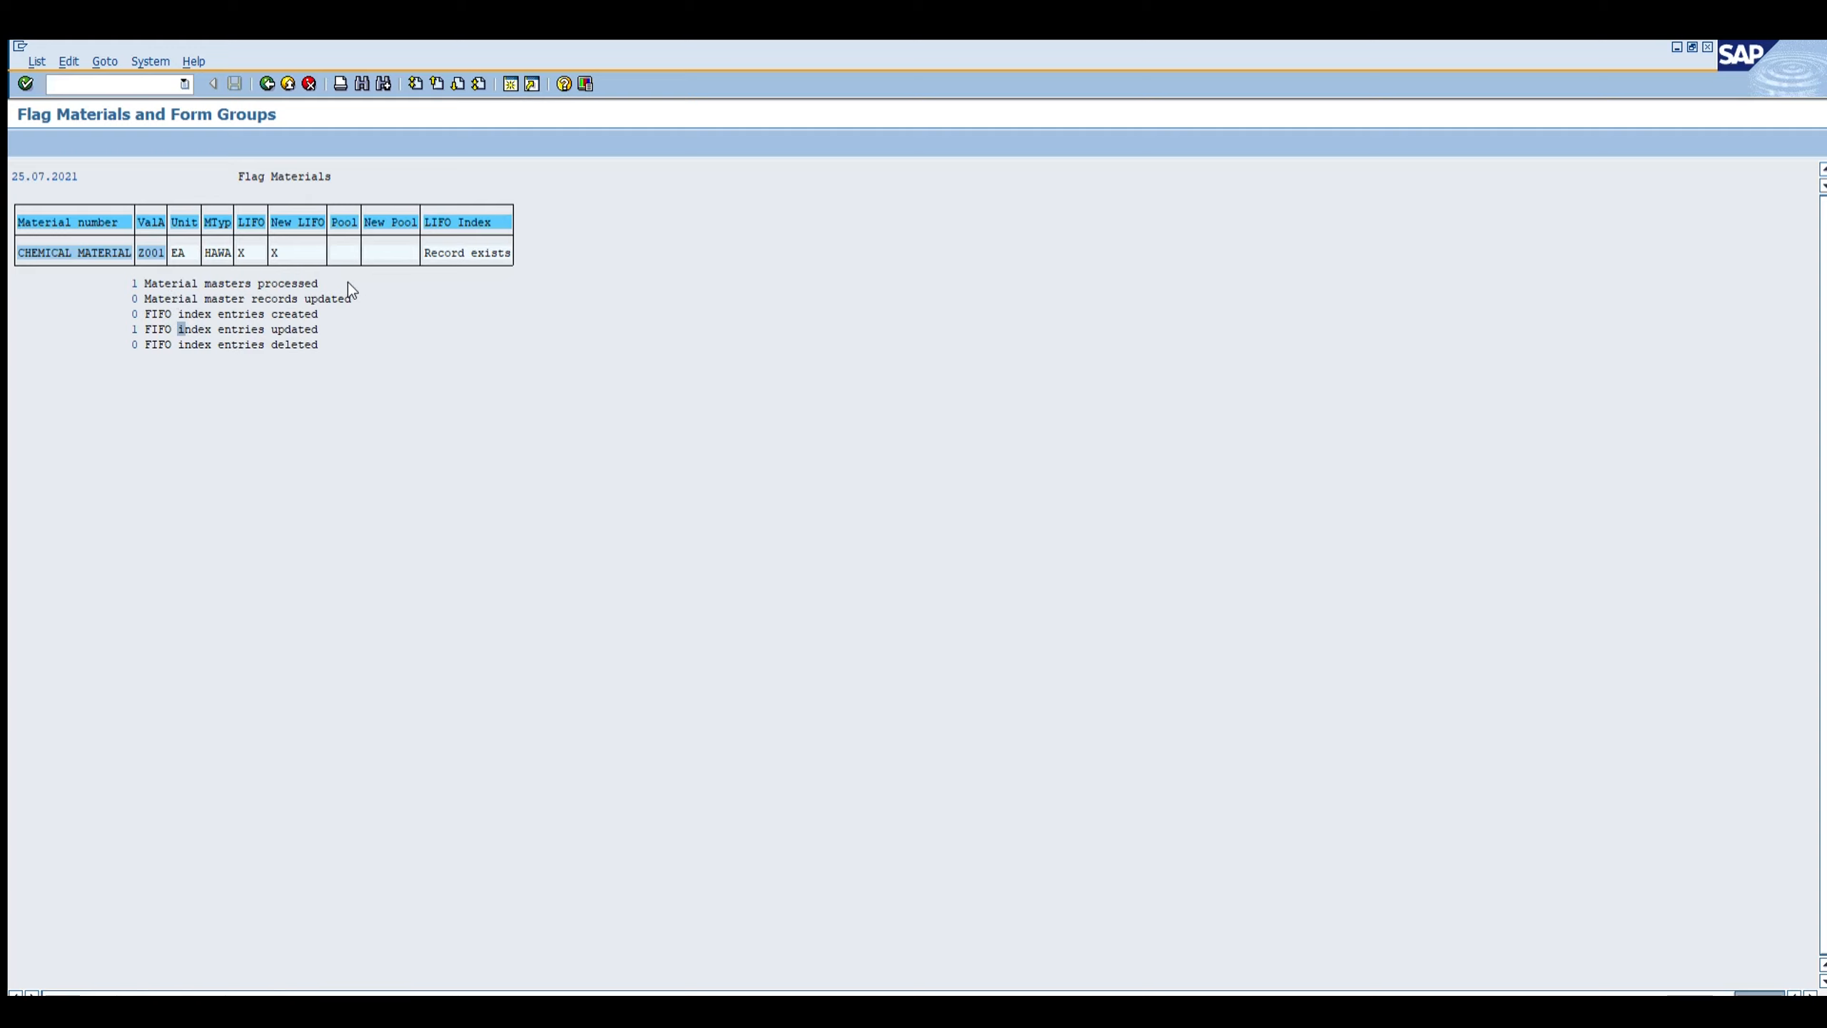
Step: Create the FIFO document extract for CHEMICAL MATERIAL in ZTES with the material type cleared and receipt data updated
click(117, 85)
text(/nmrf1)
key(Return)
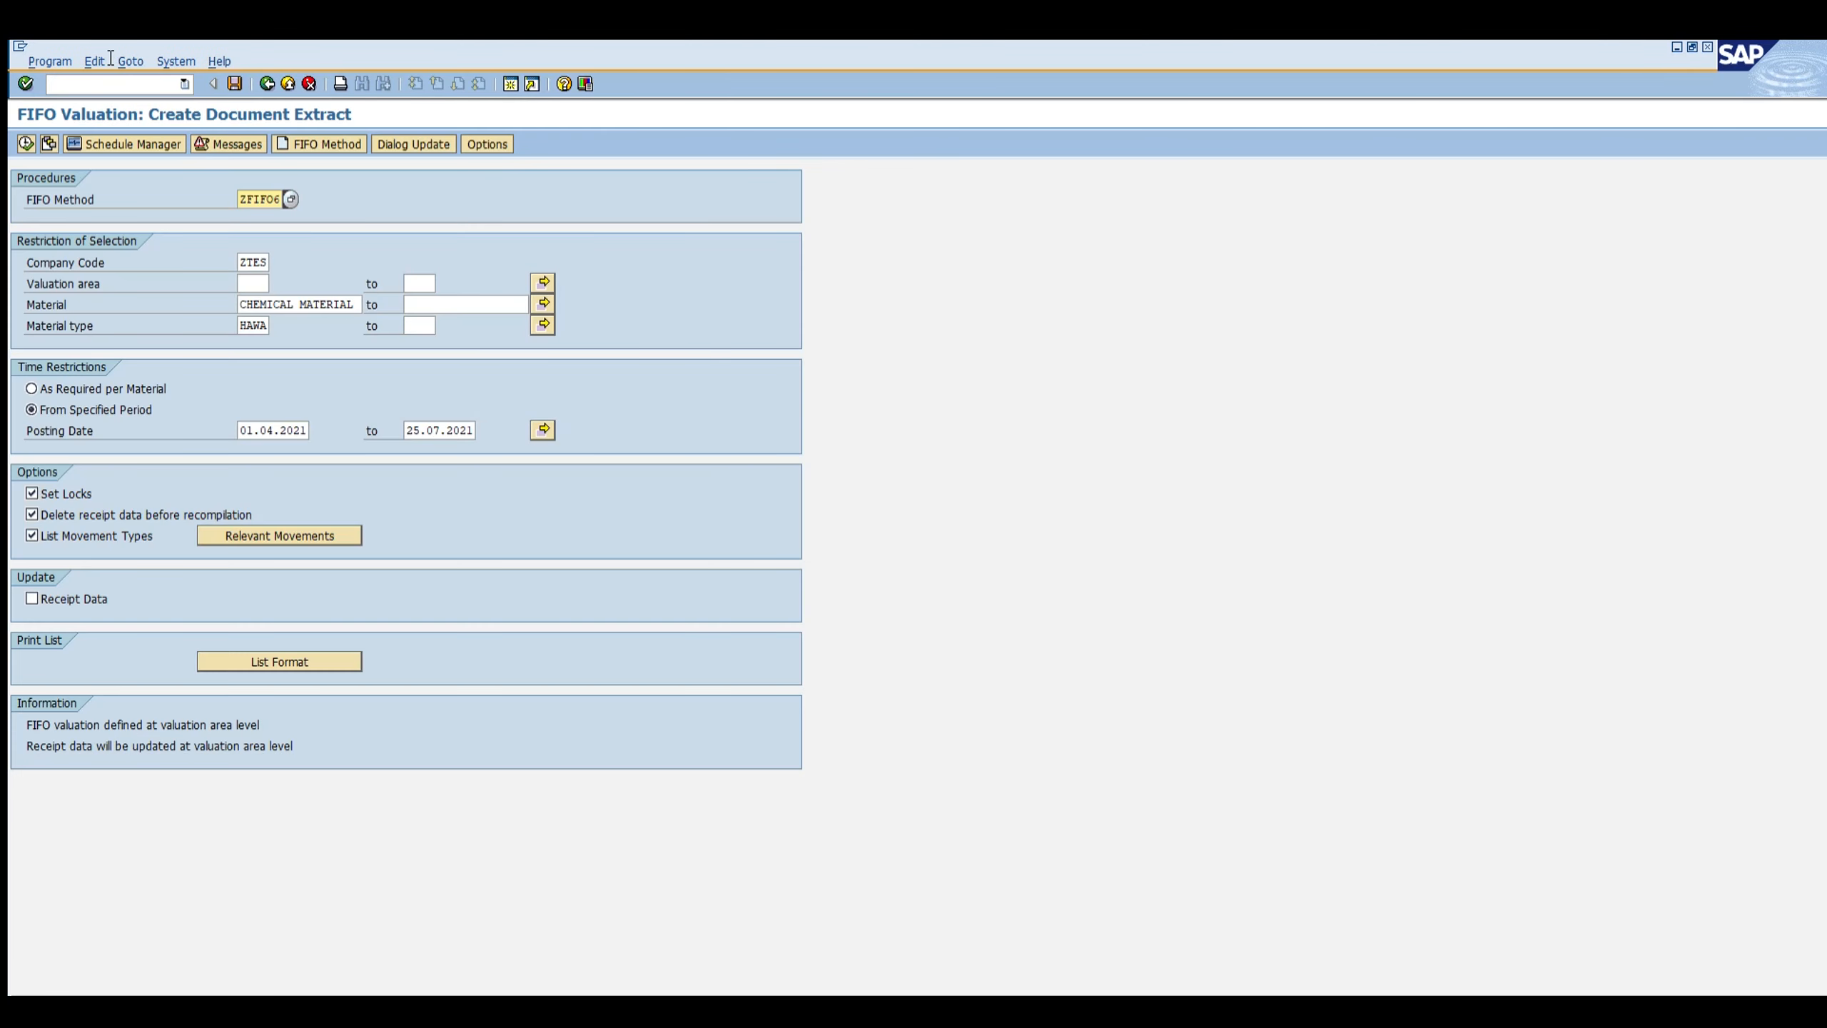
click(284, 159)
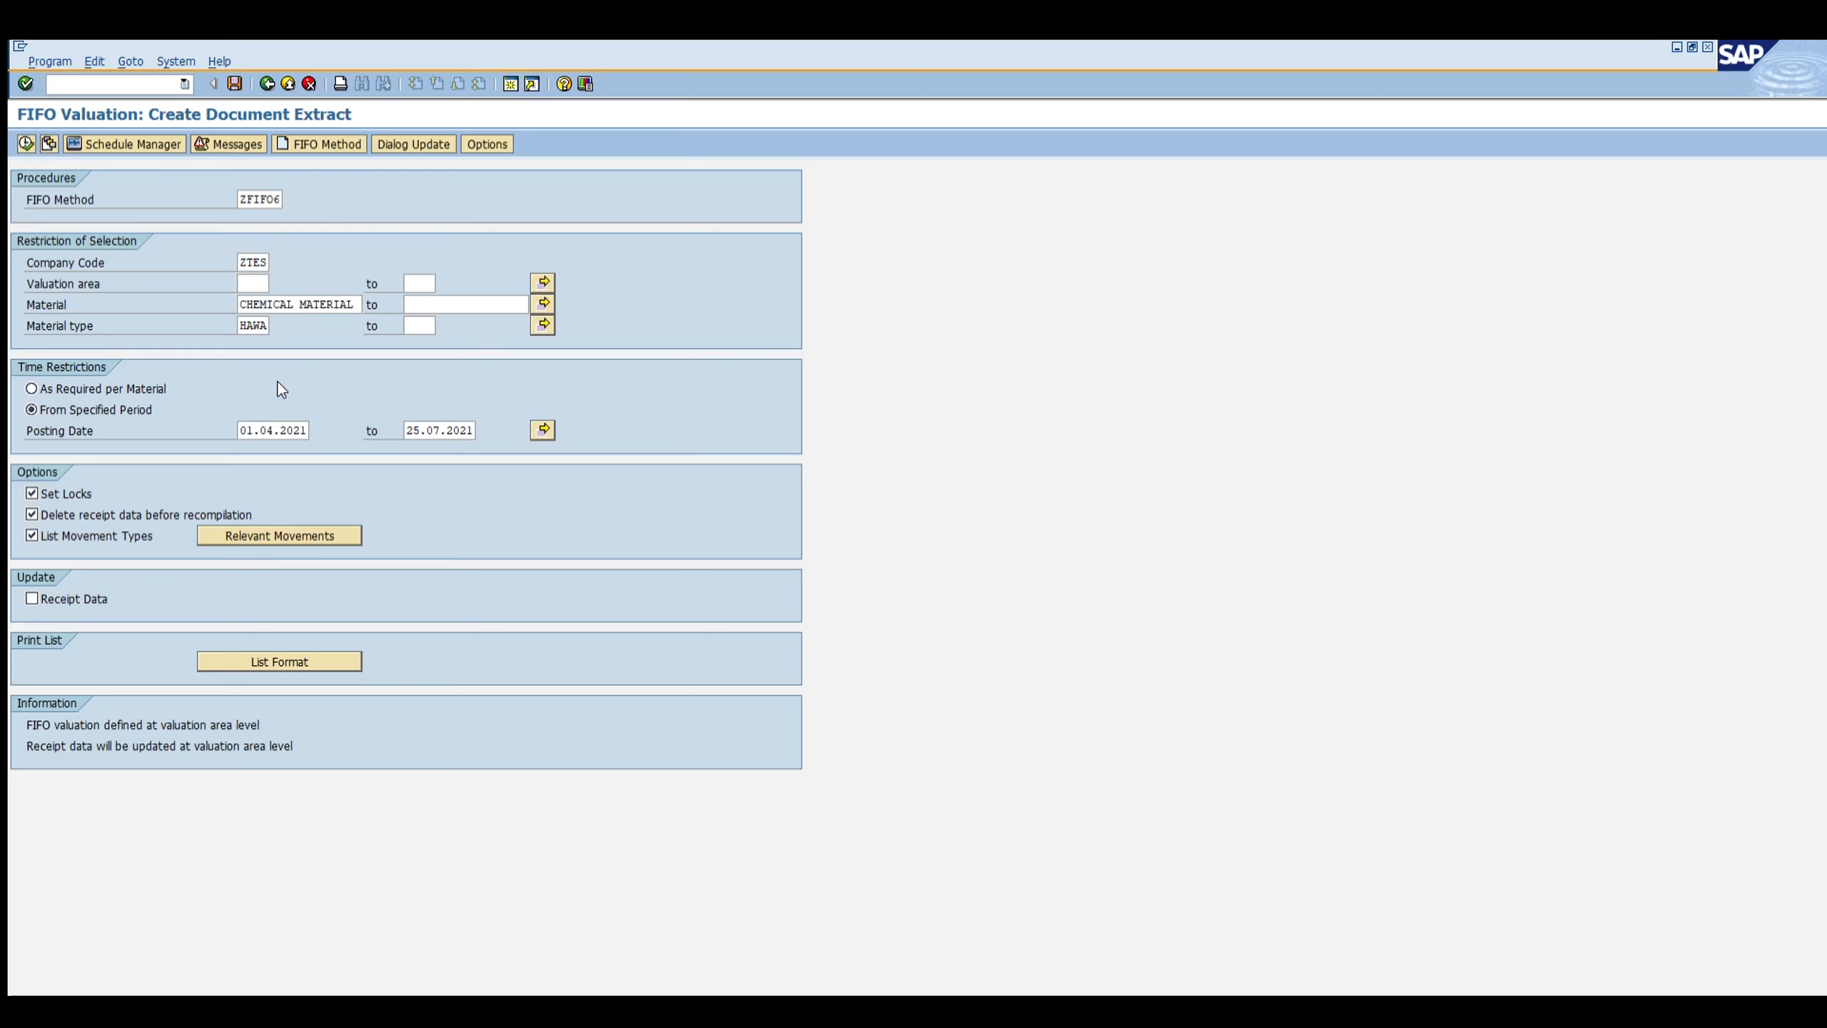
click(266, 200)
click(252, 262)
key(Tab)
double_click(252, 326)
key(BackSpace)
click(37, 598)
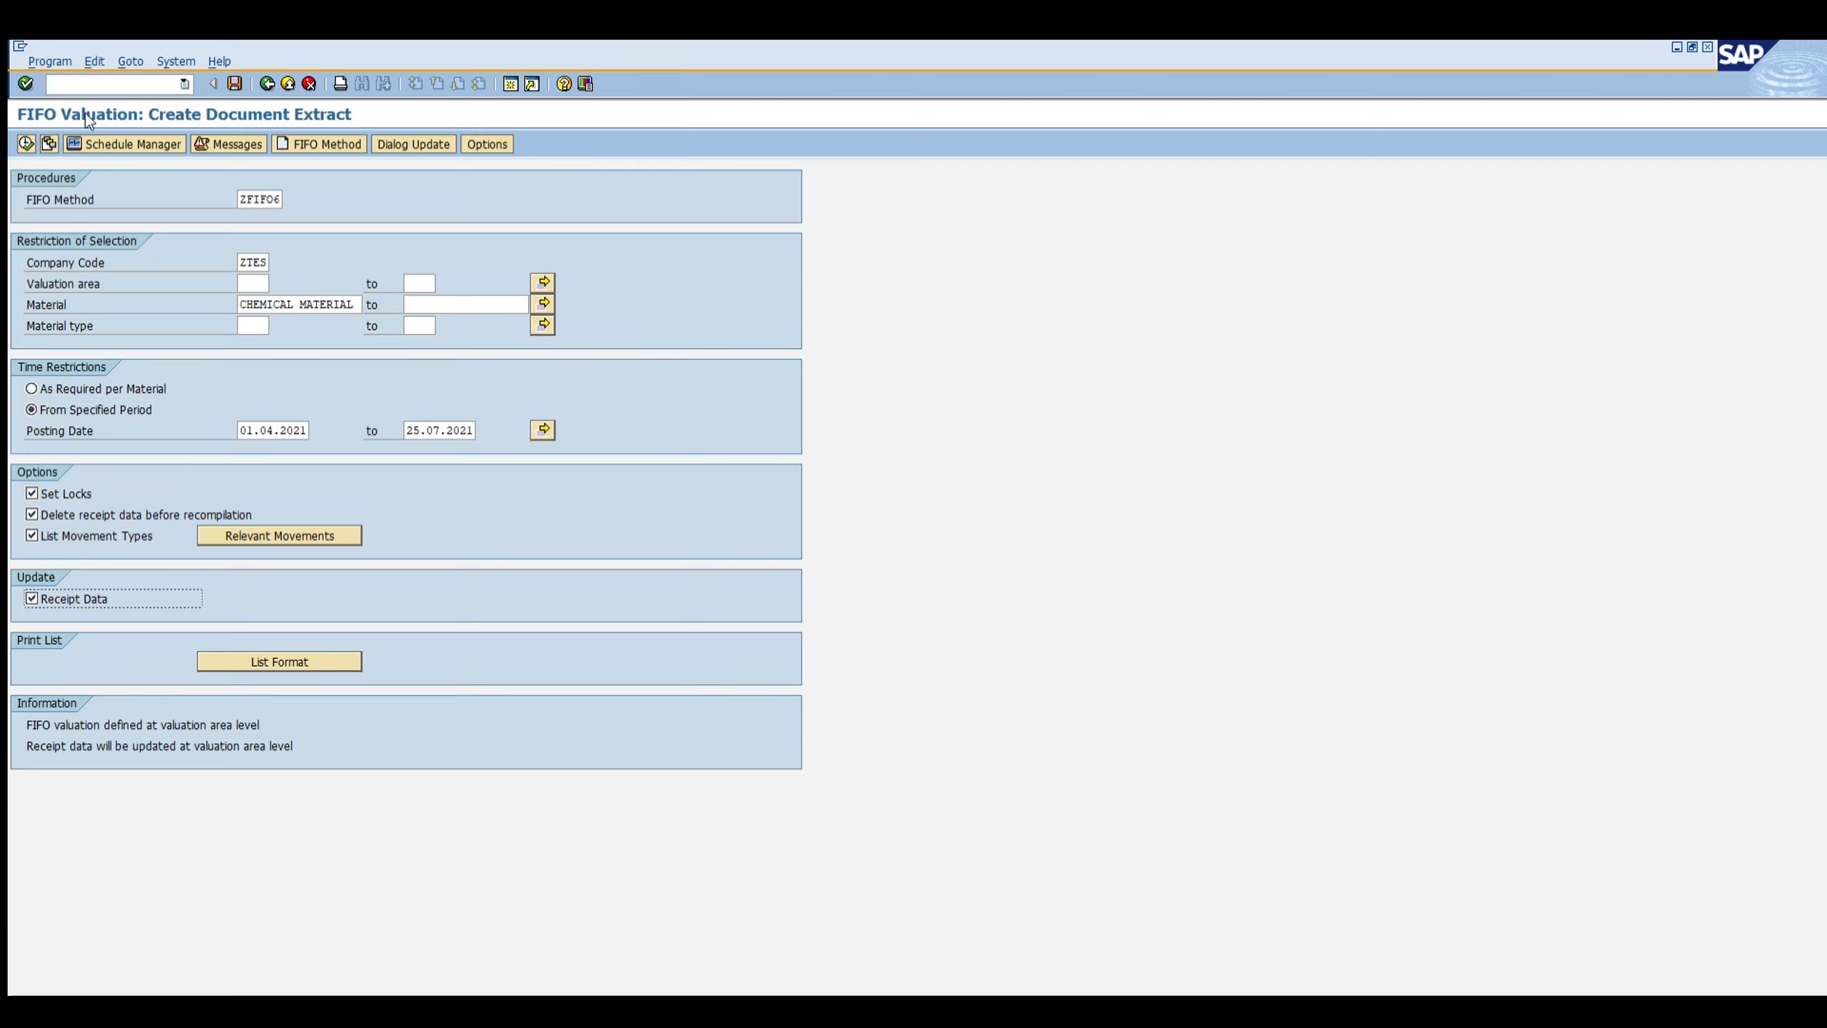
key(F8)
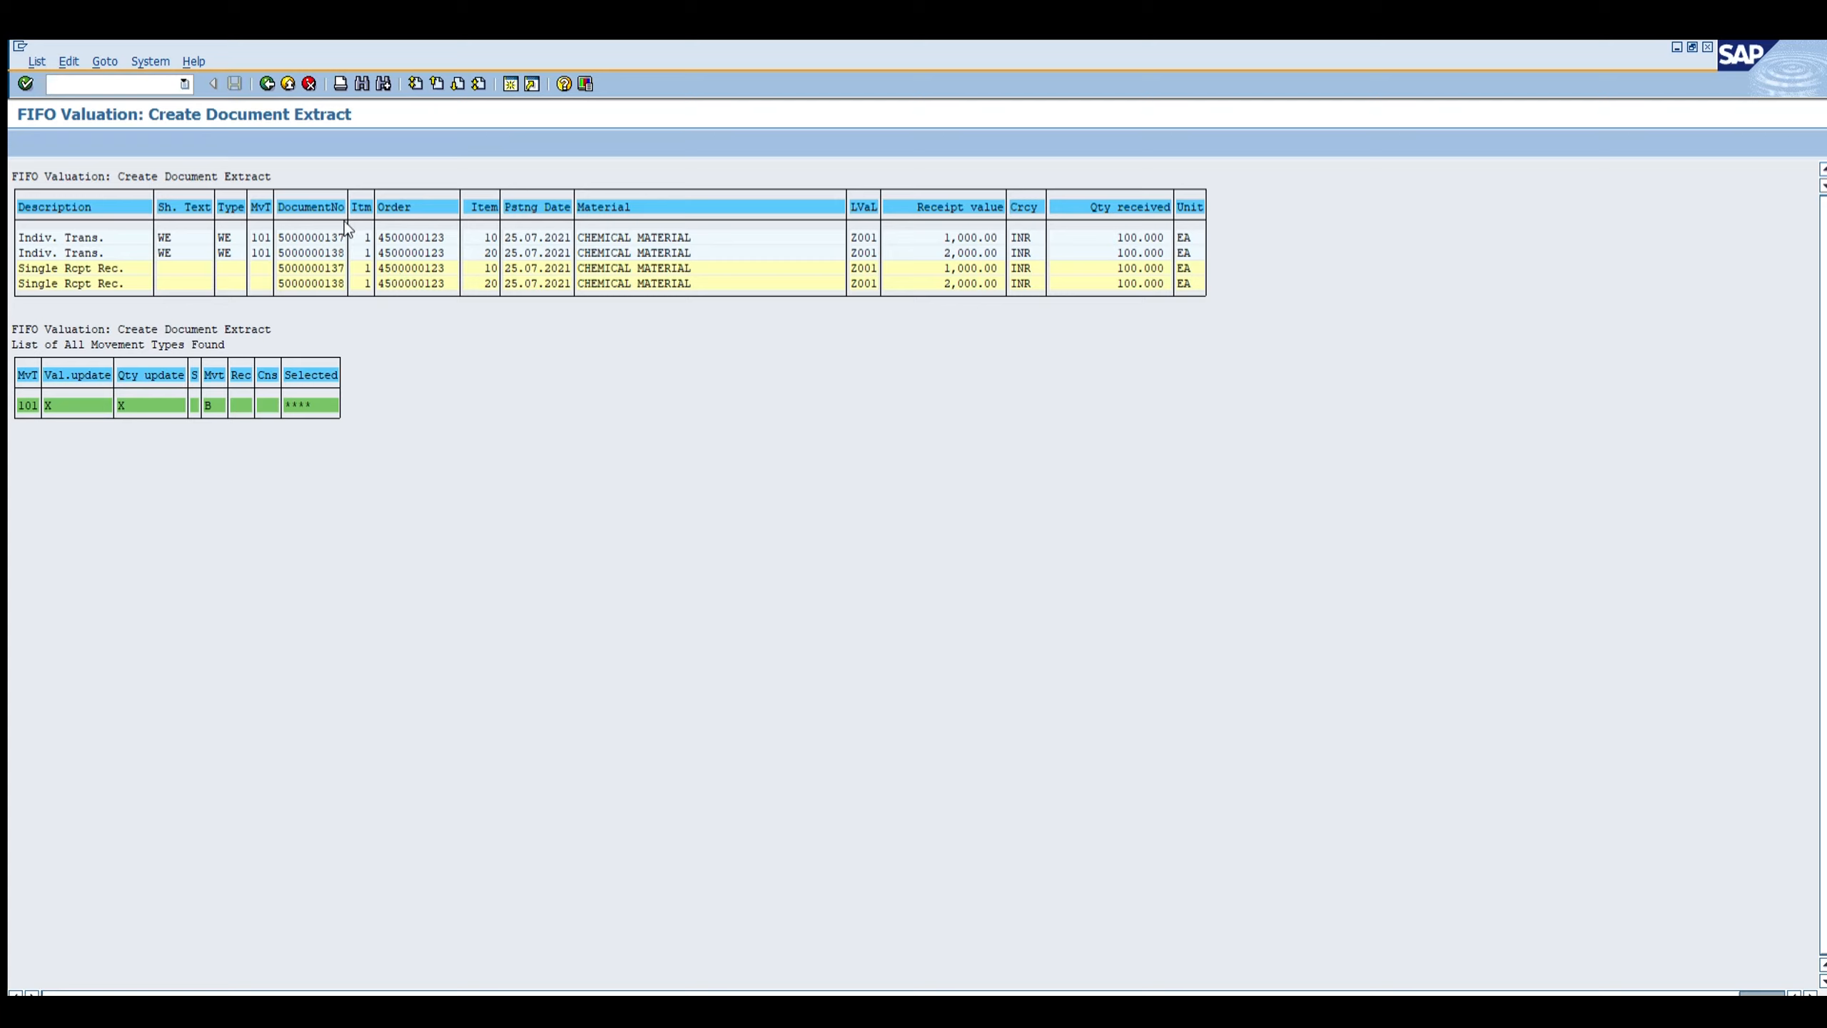
Step: Execute FIFO valuation for CHEMICAL MATERIAL in ZTES, updating both the FIFO price table and the material master price
click(340, 253)
click(261, 241)
click(144, 85)
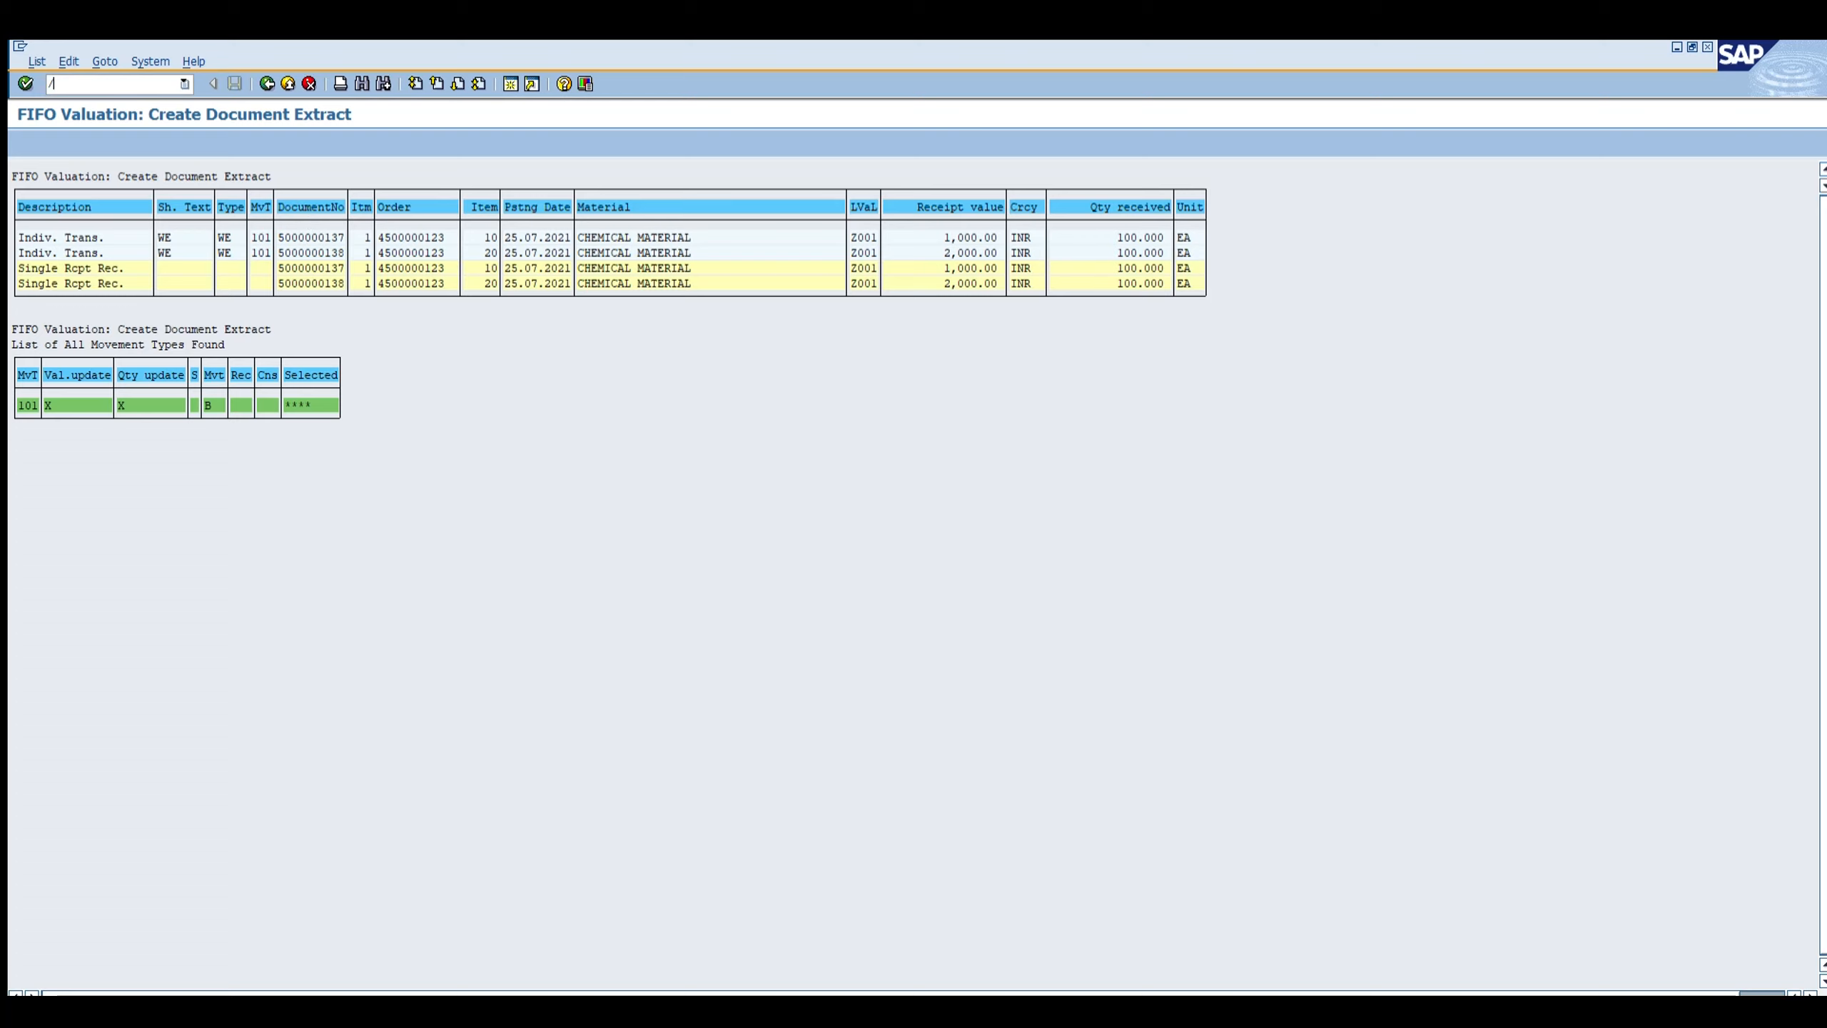
text(/nmrf1)
key(Return)
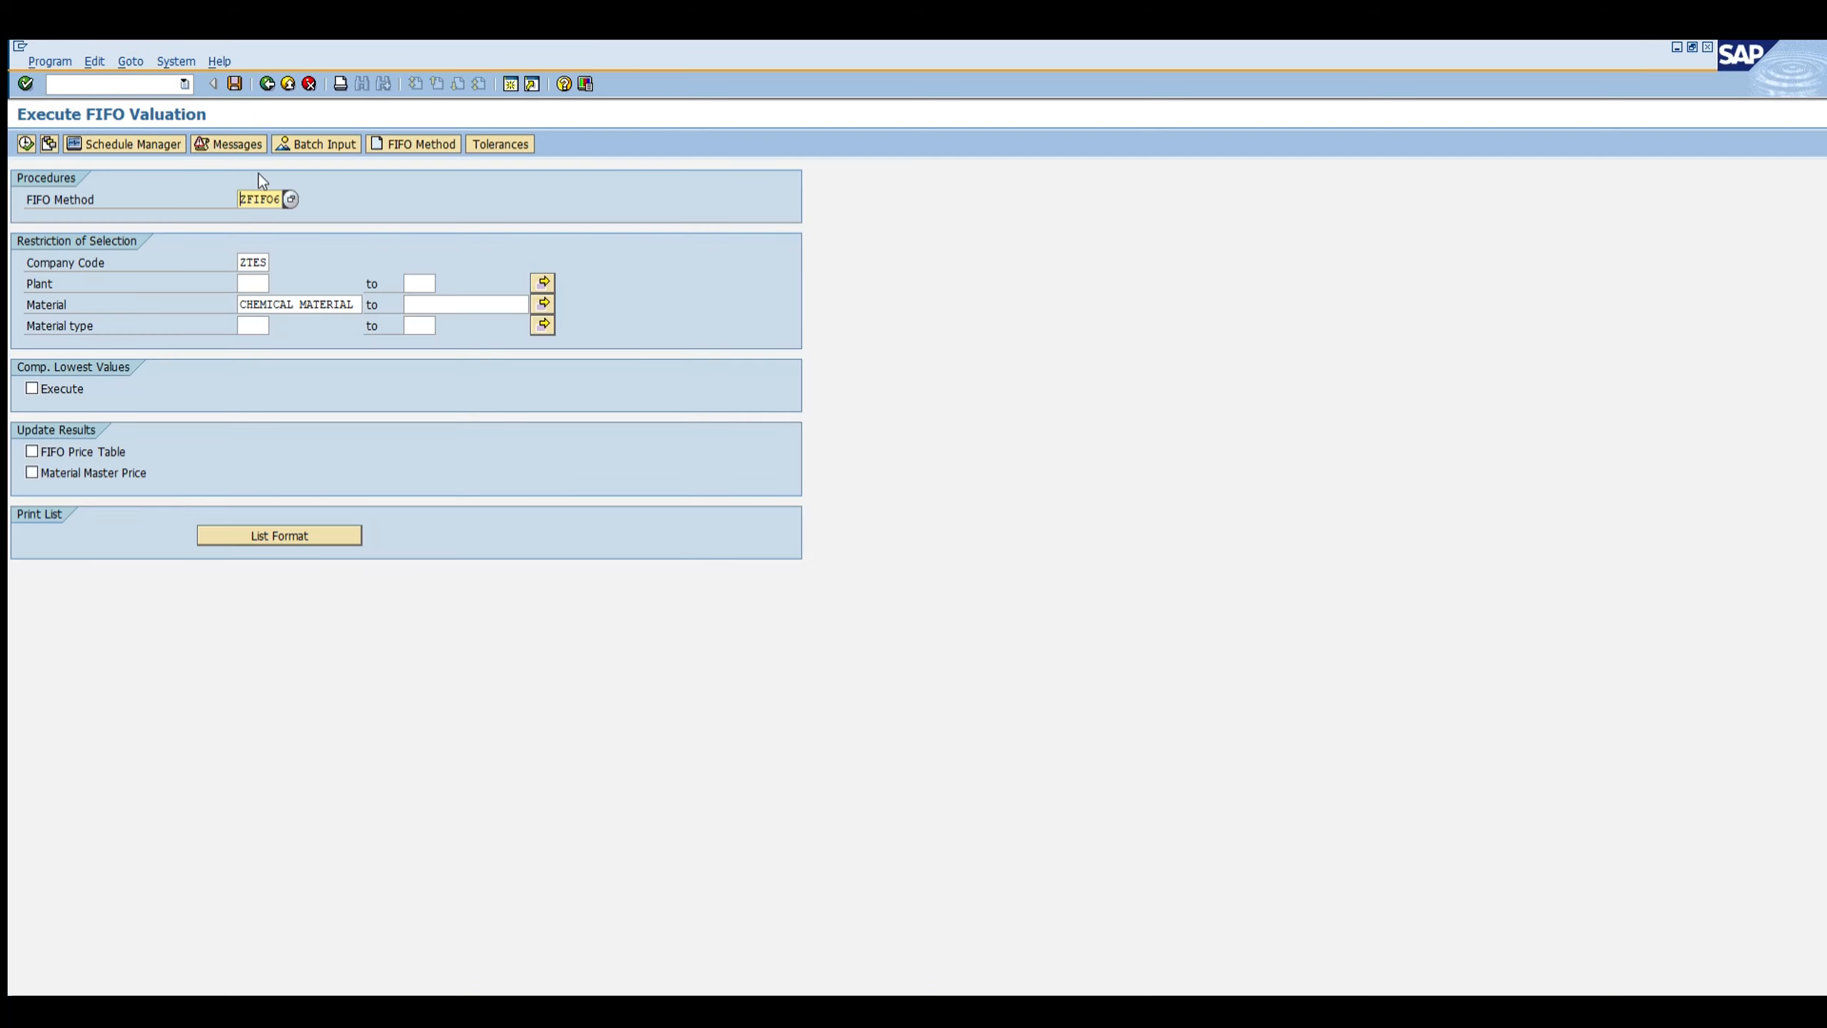
key(F8)
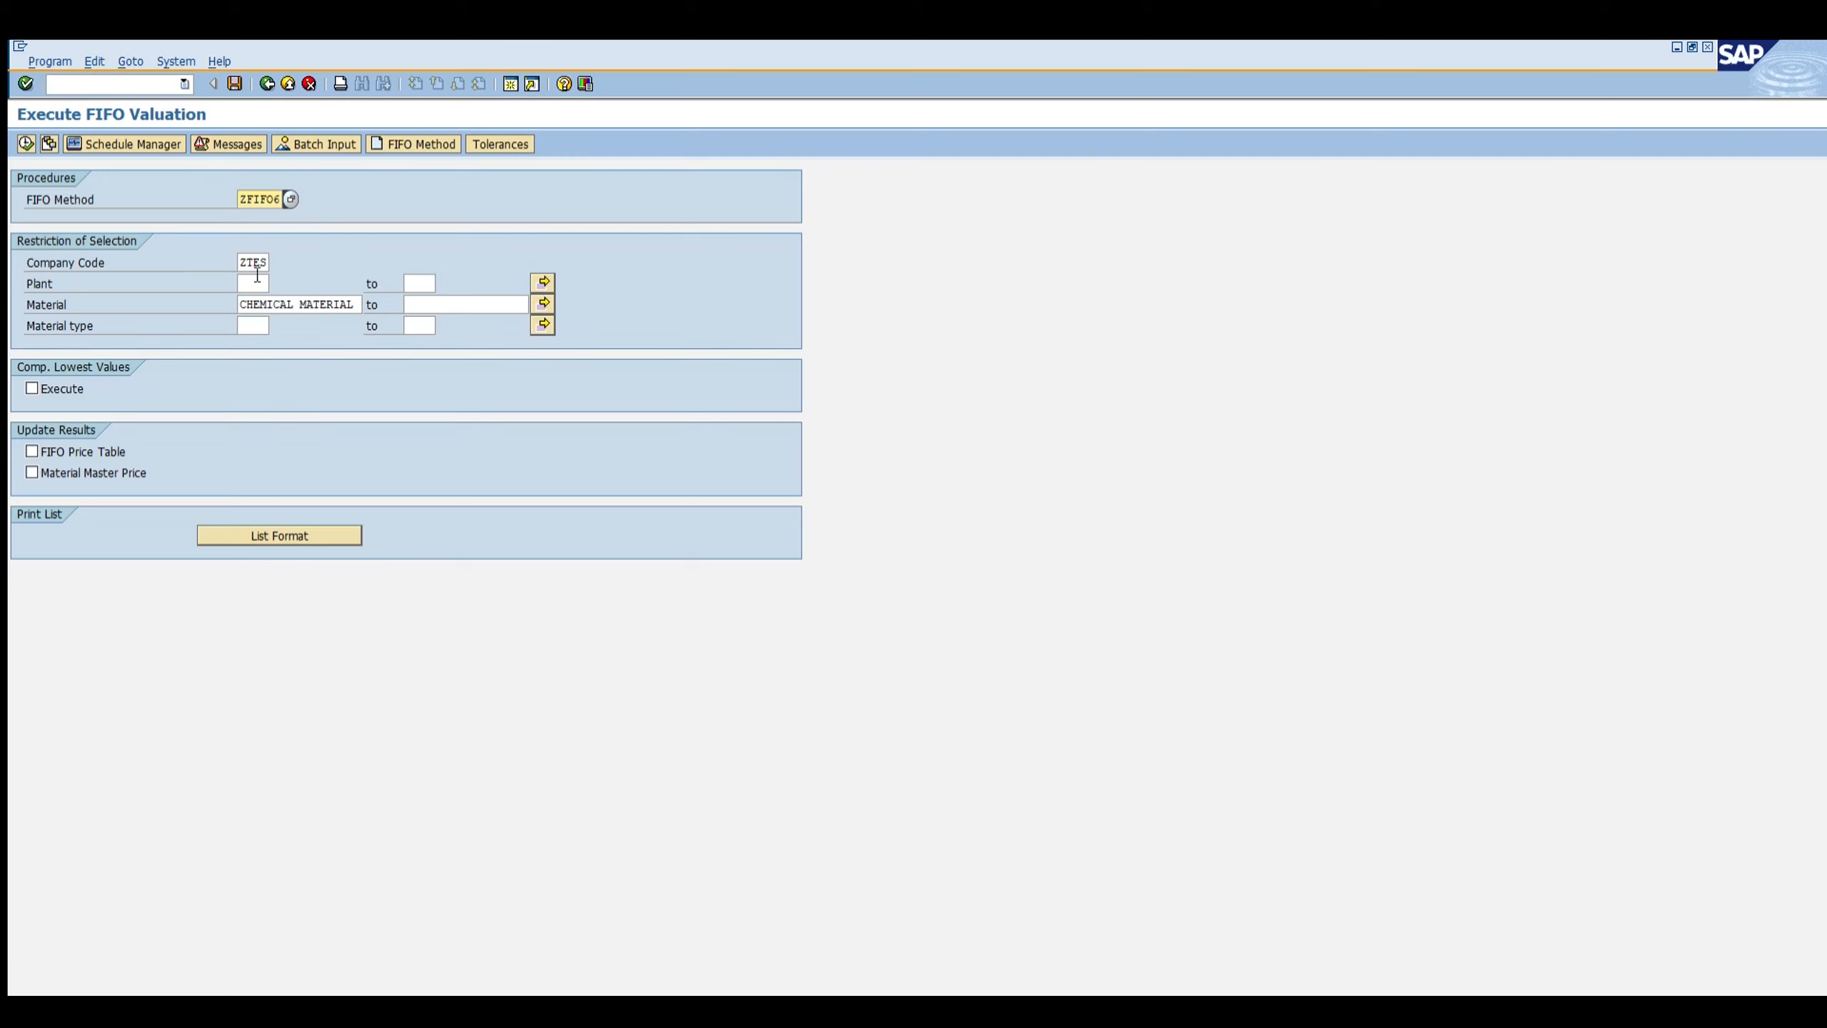
click(275, 303)
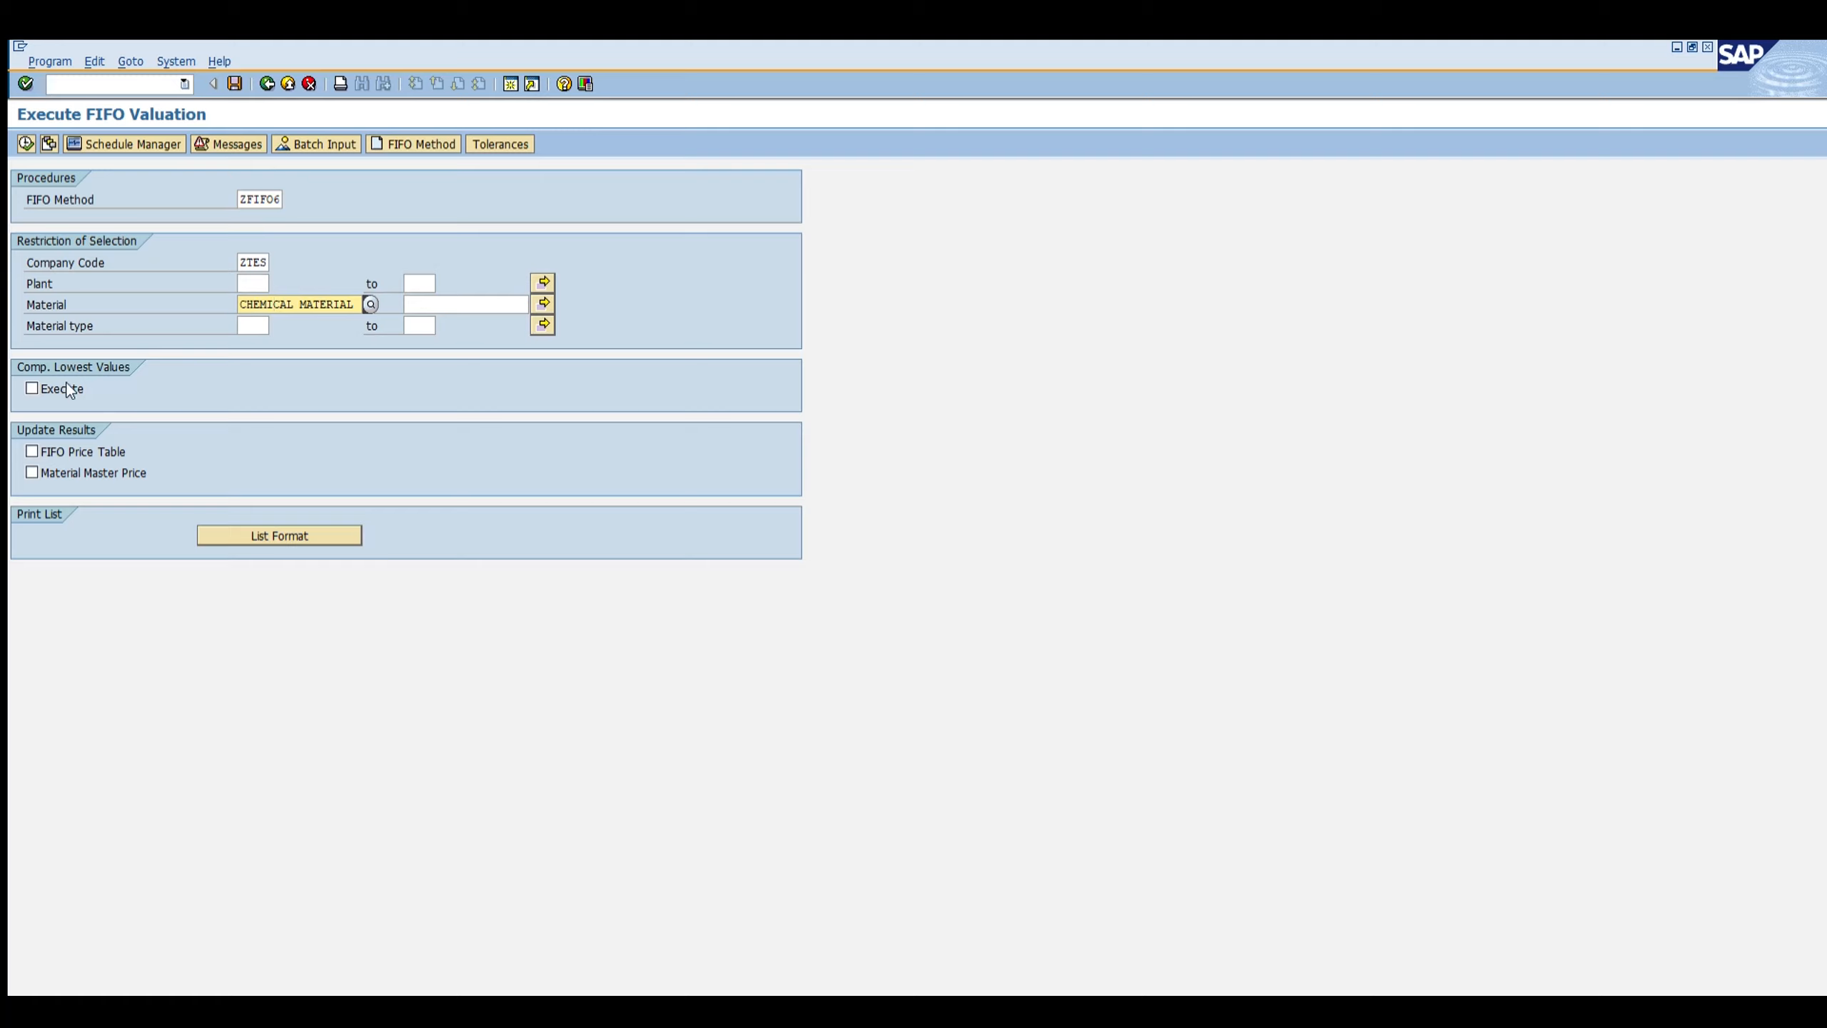
click(58, 451)
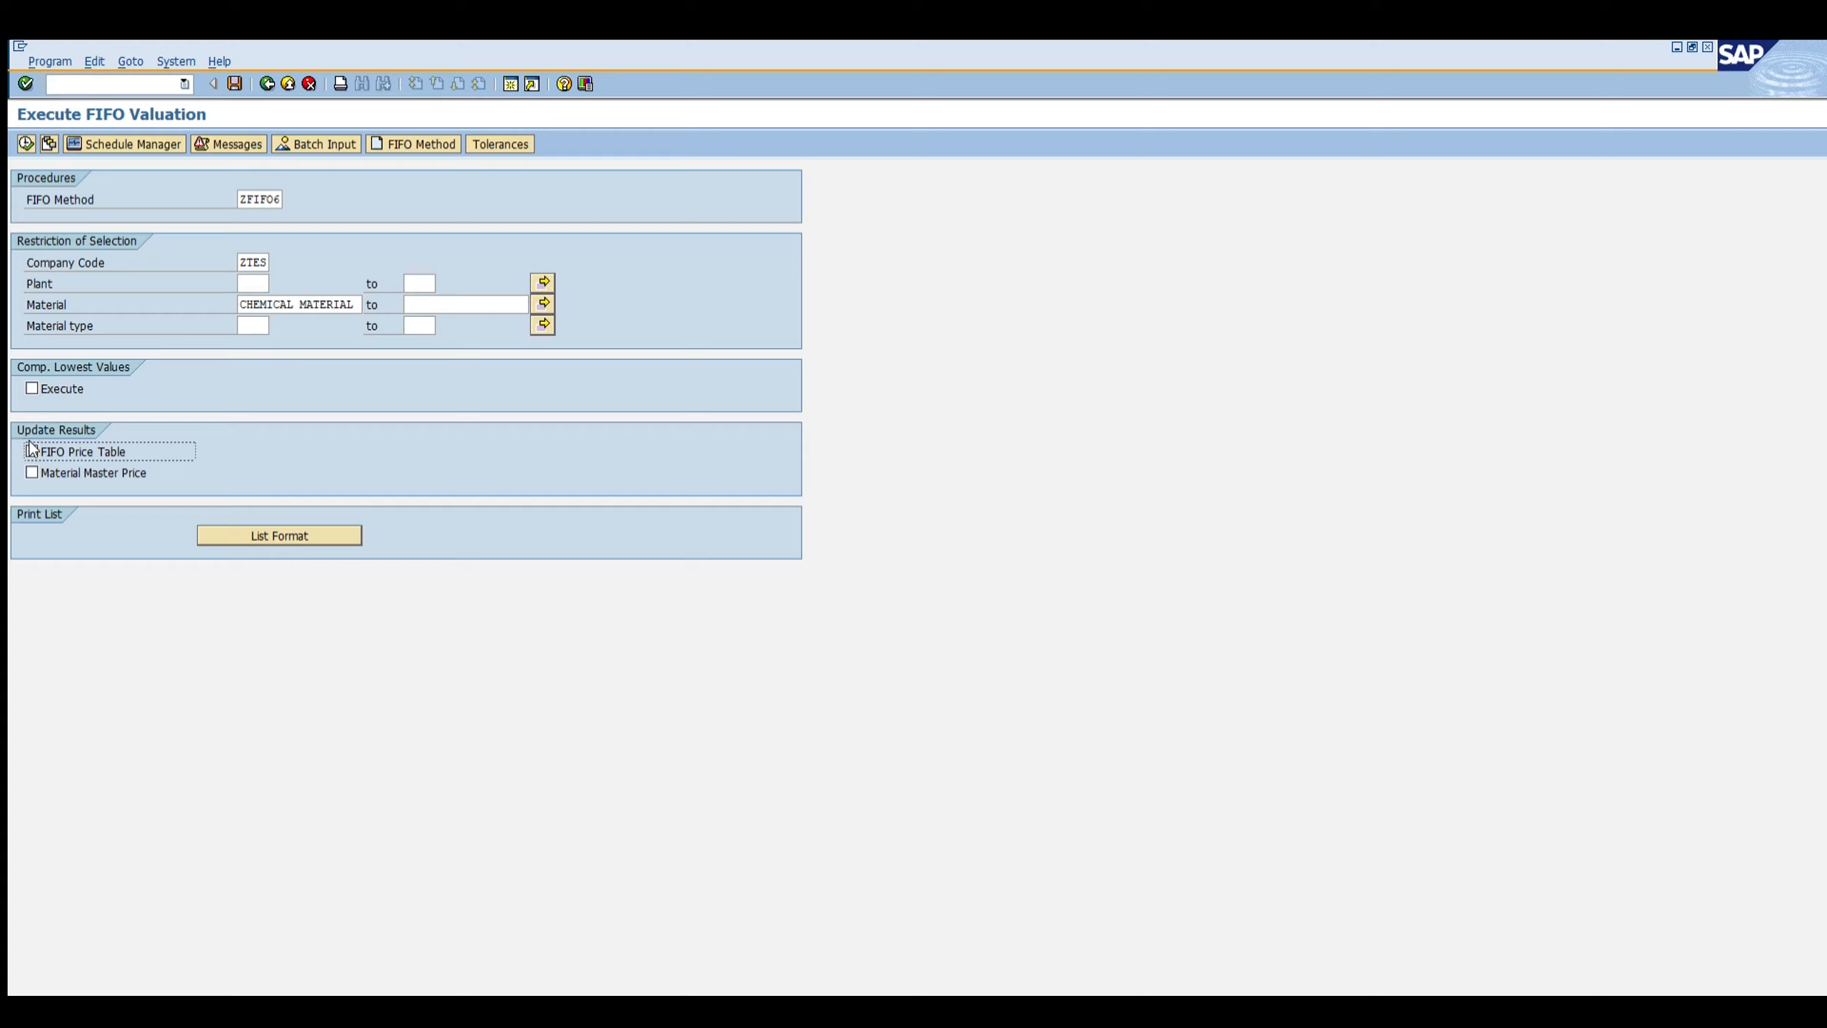
click(32, 473)
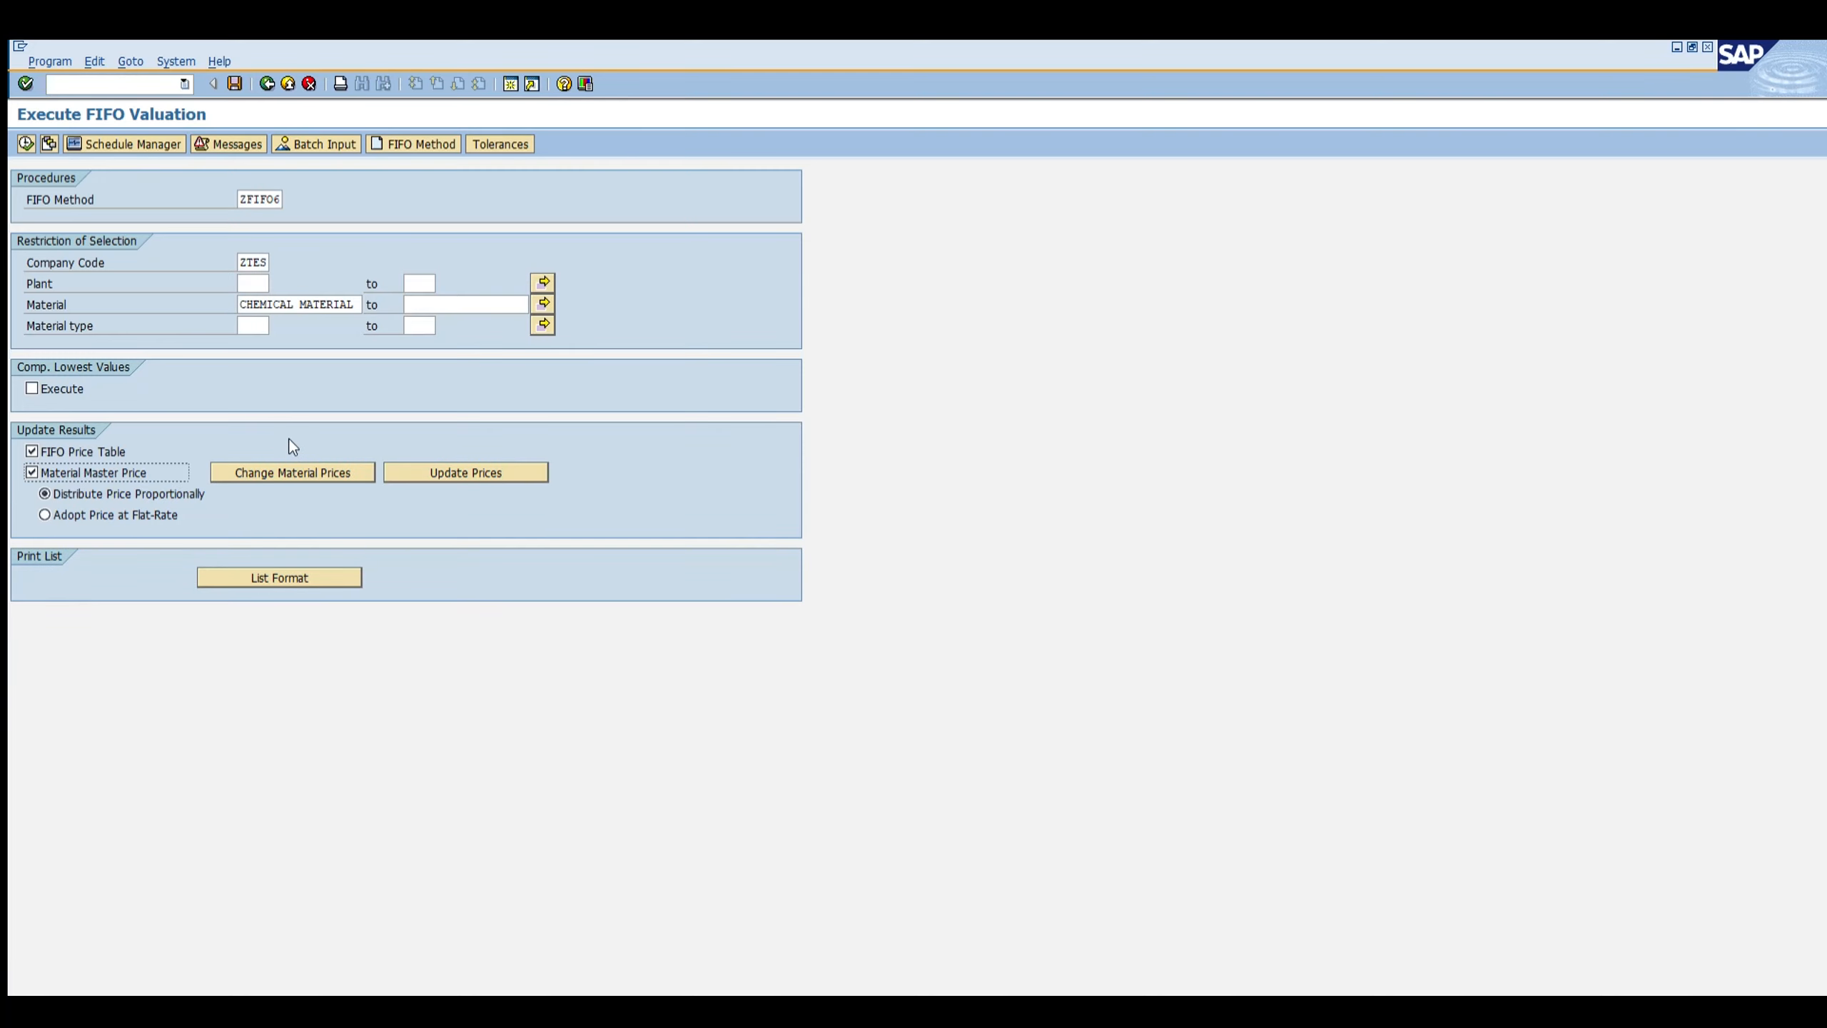
key(F8)
click(25, 144)
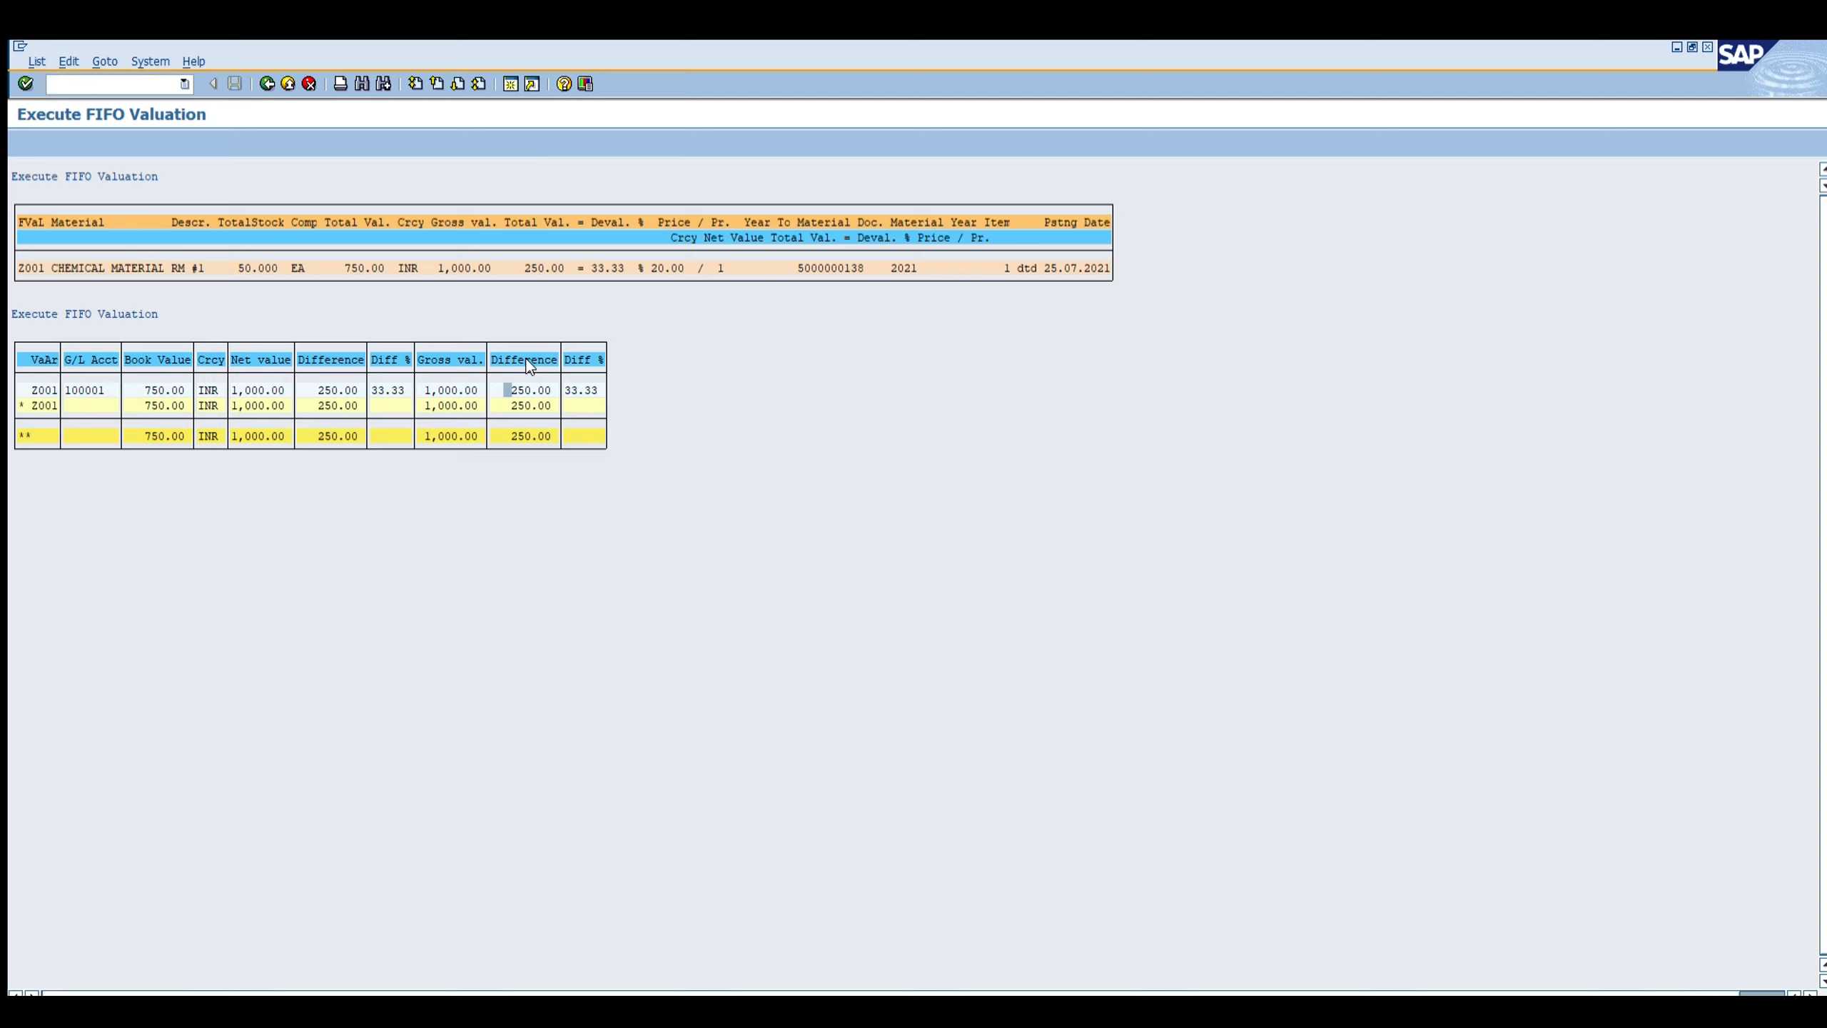
Step: Display CHEMICAL MATERIAL's accounting data with MM03 and open its material price analysis in the Price History view
click(428, 353)
key(alt+Tab)
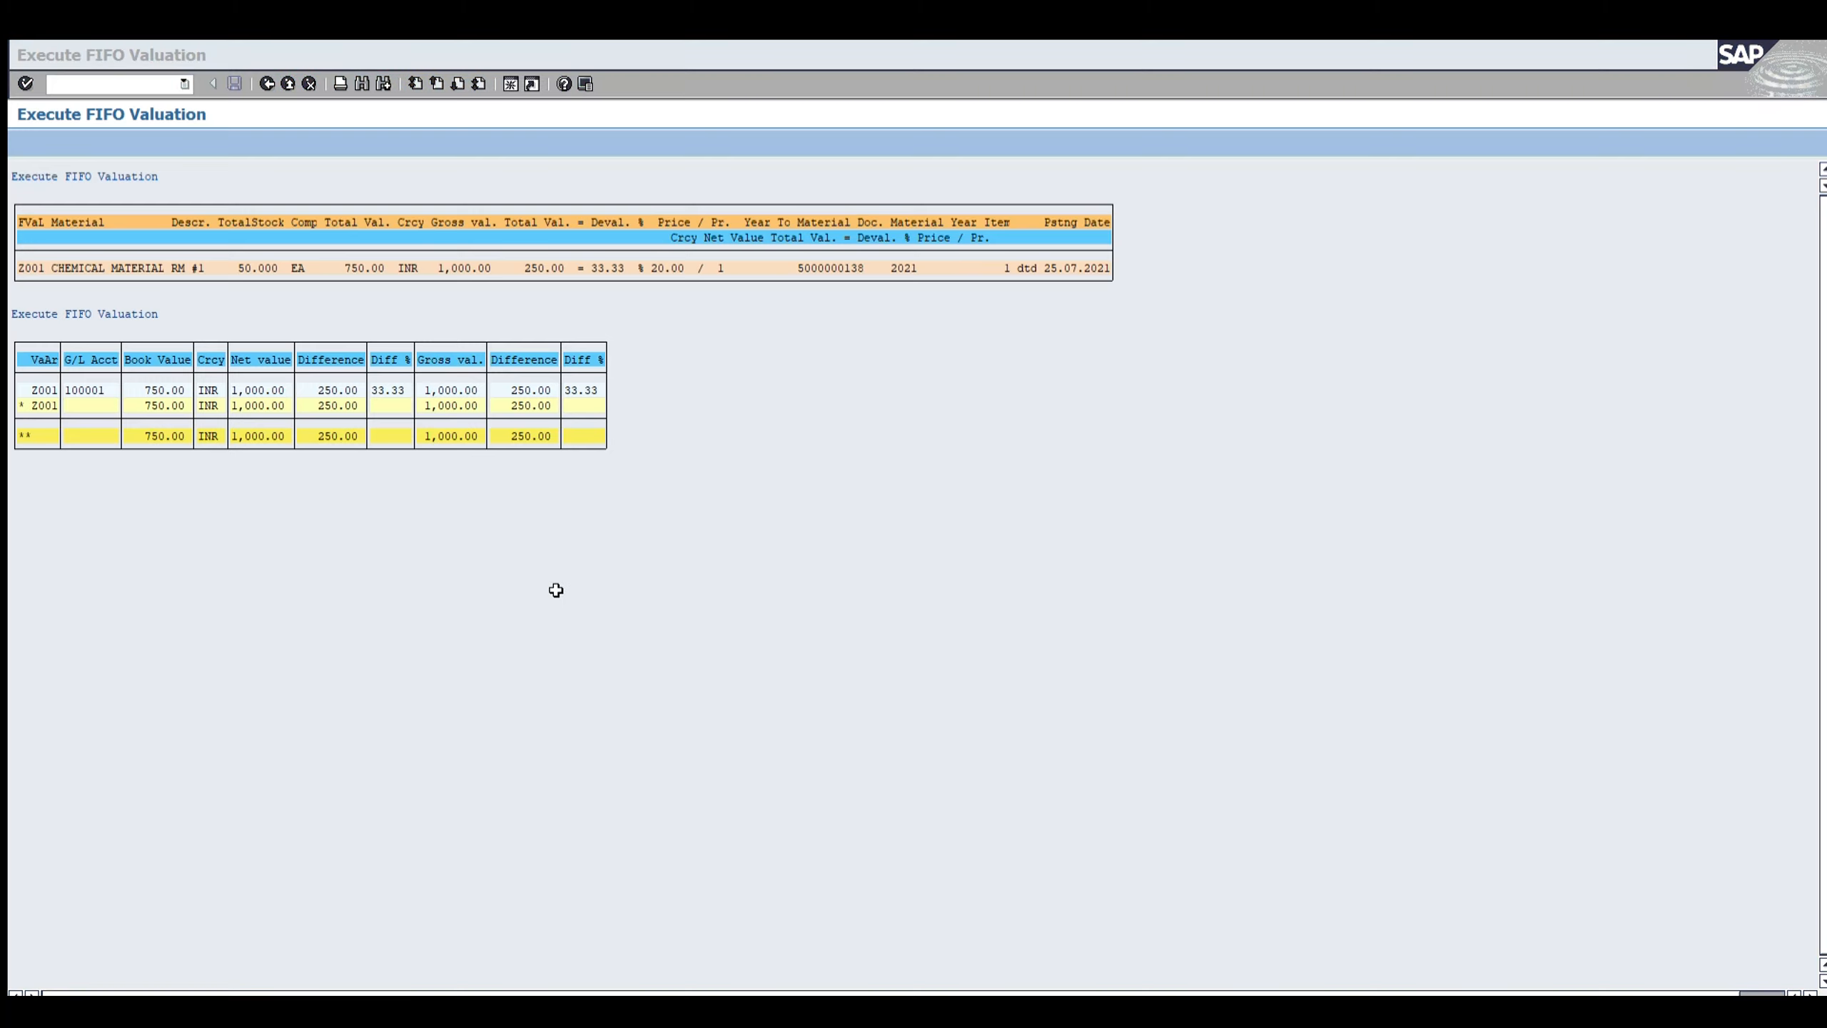
click(720, 517)
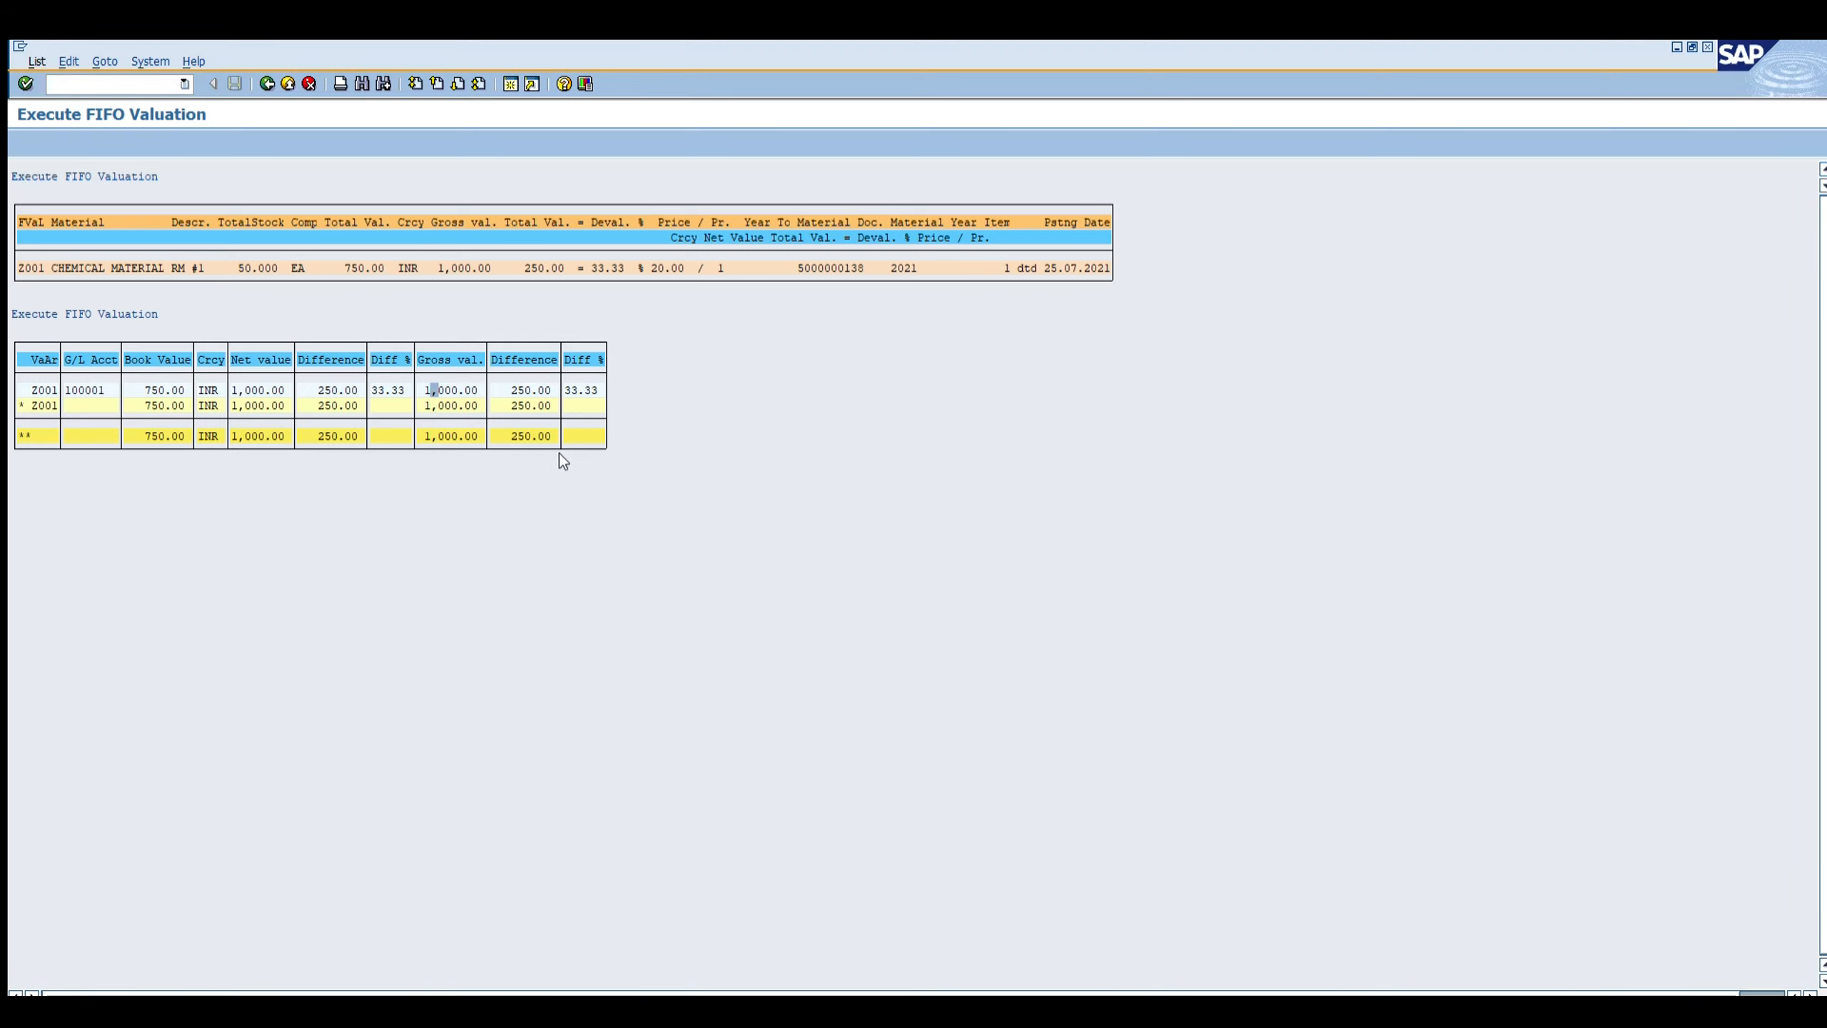
click(146, 84)
text(/nmm03)
key(Return)
key(Return)
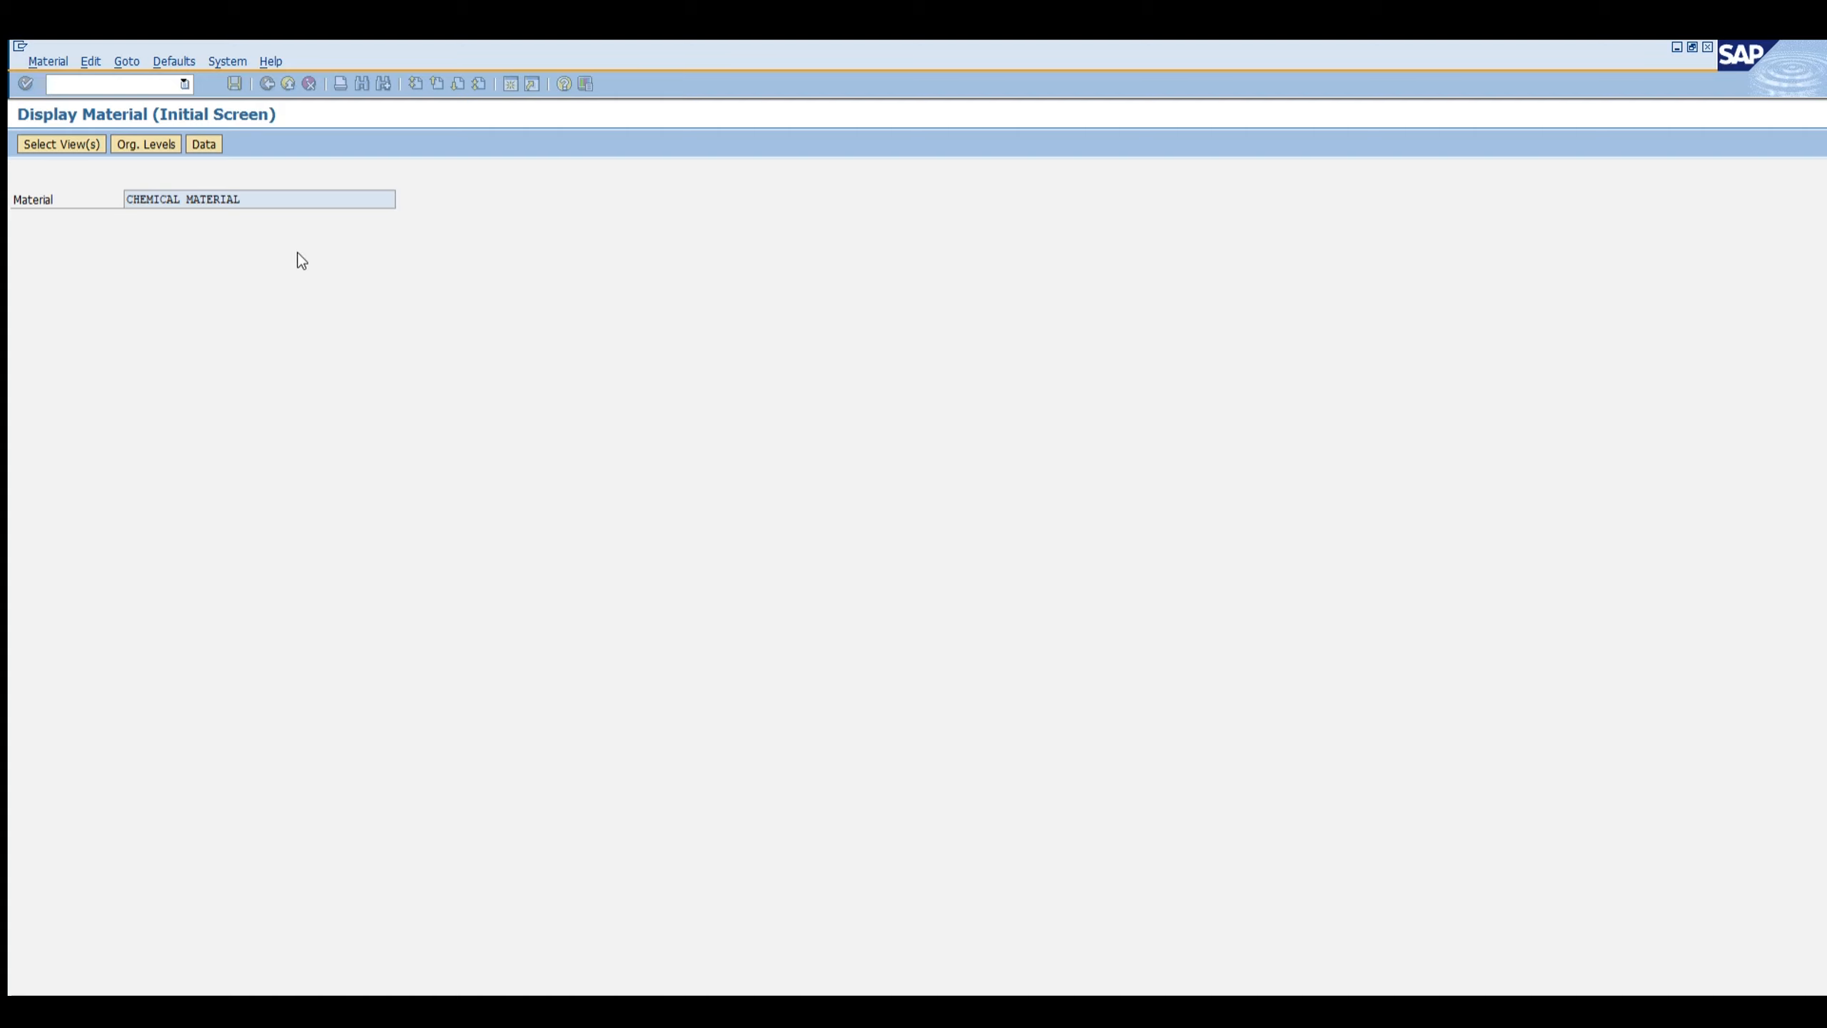
click(578, 179)
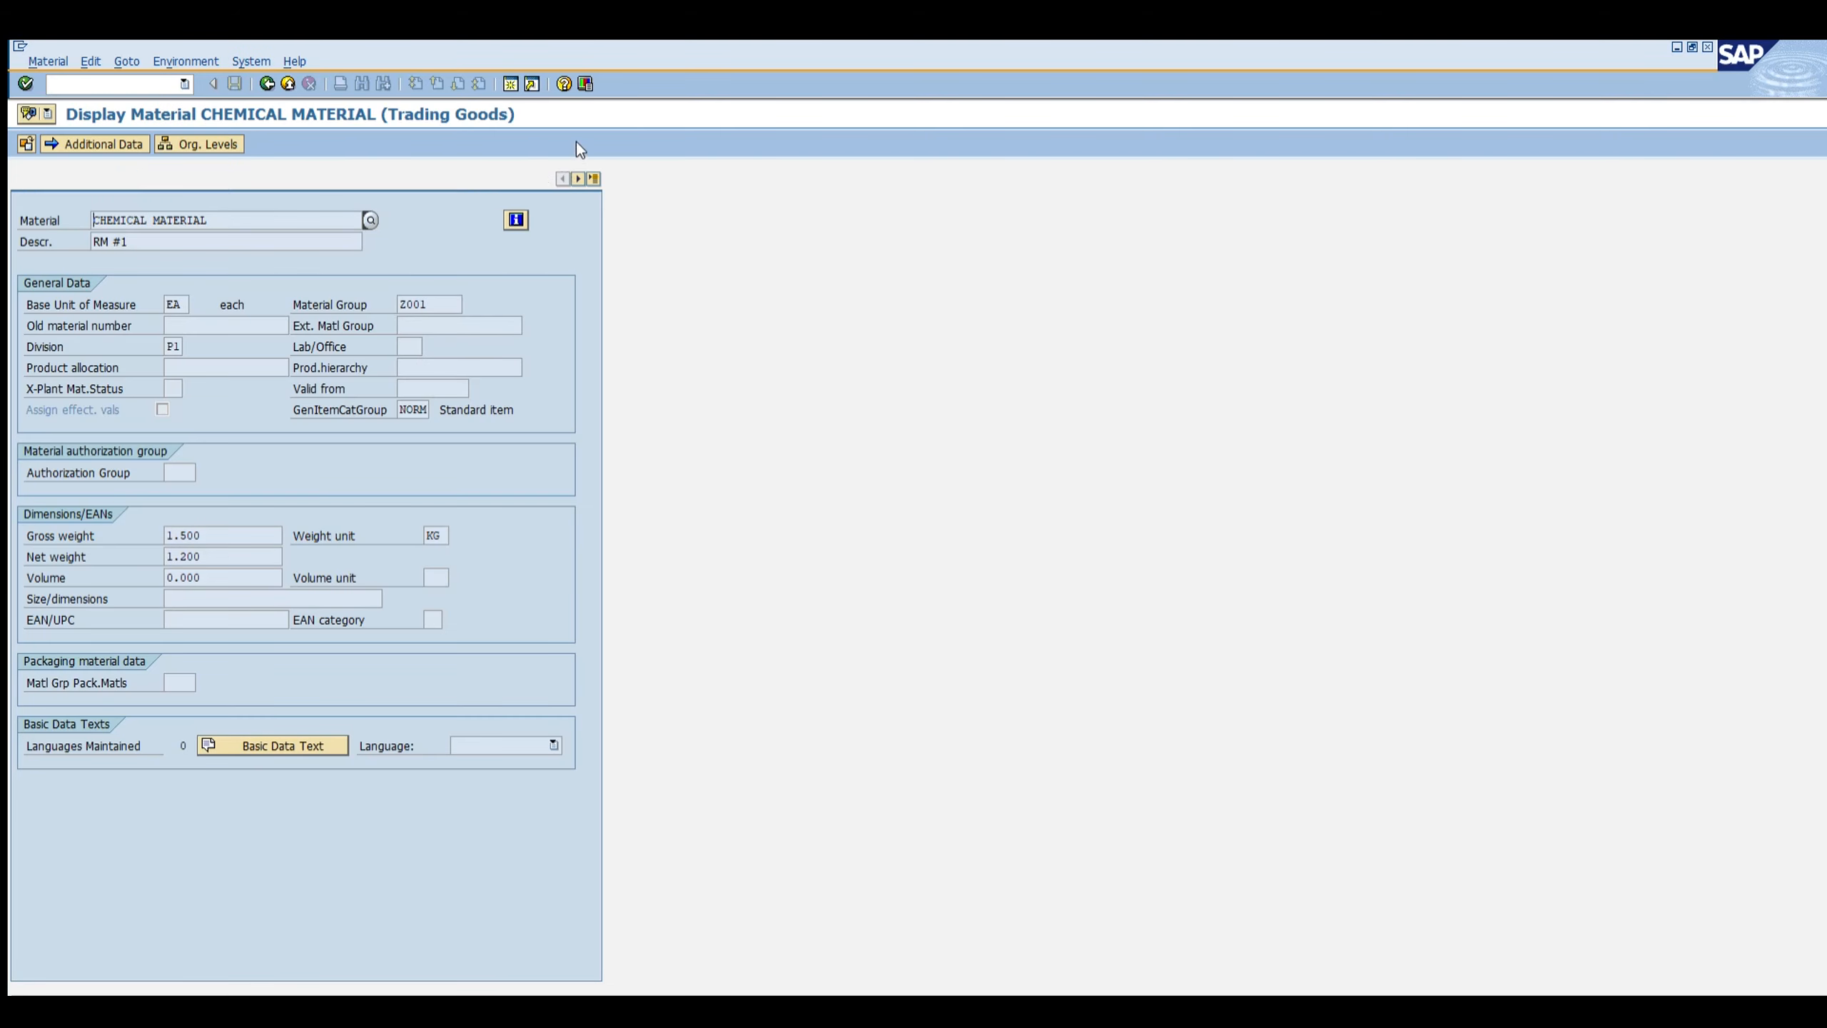
click(578, 179)
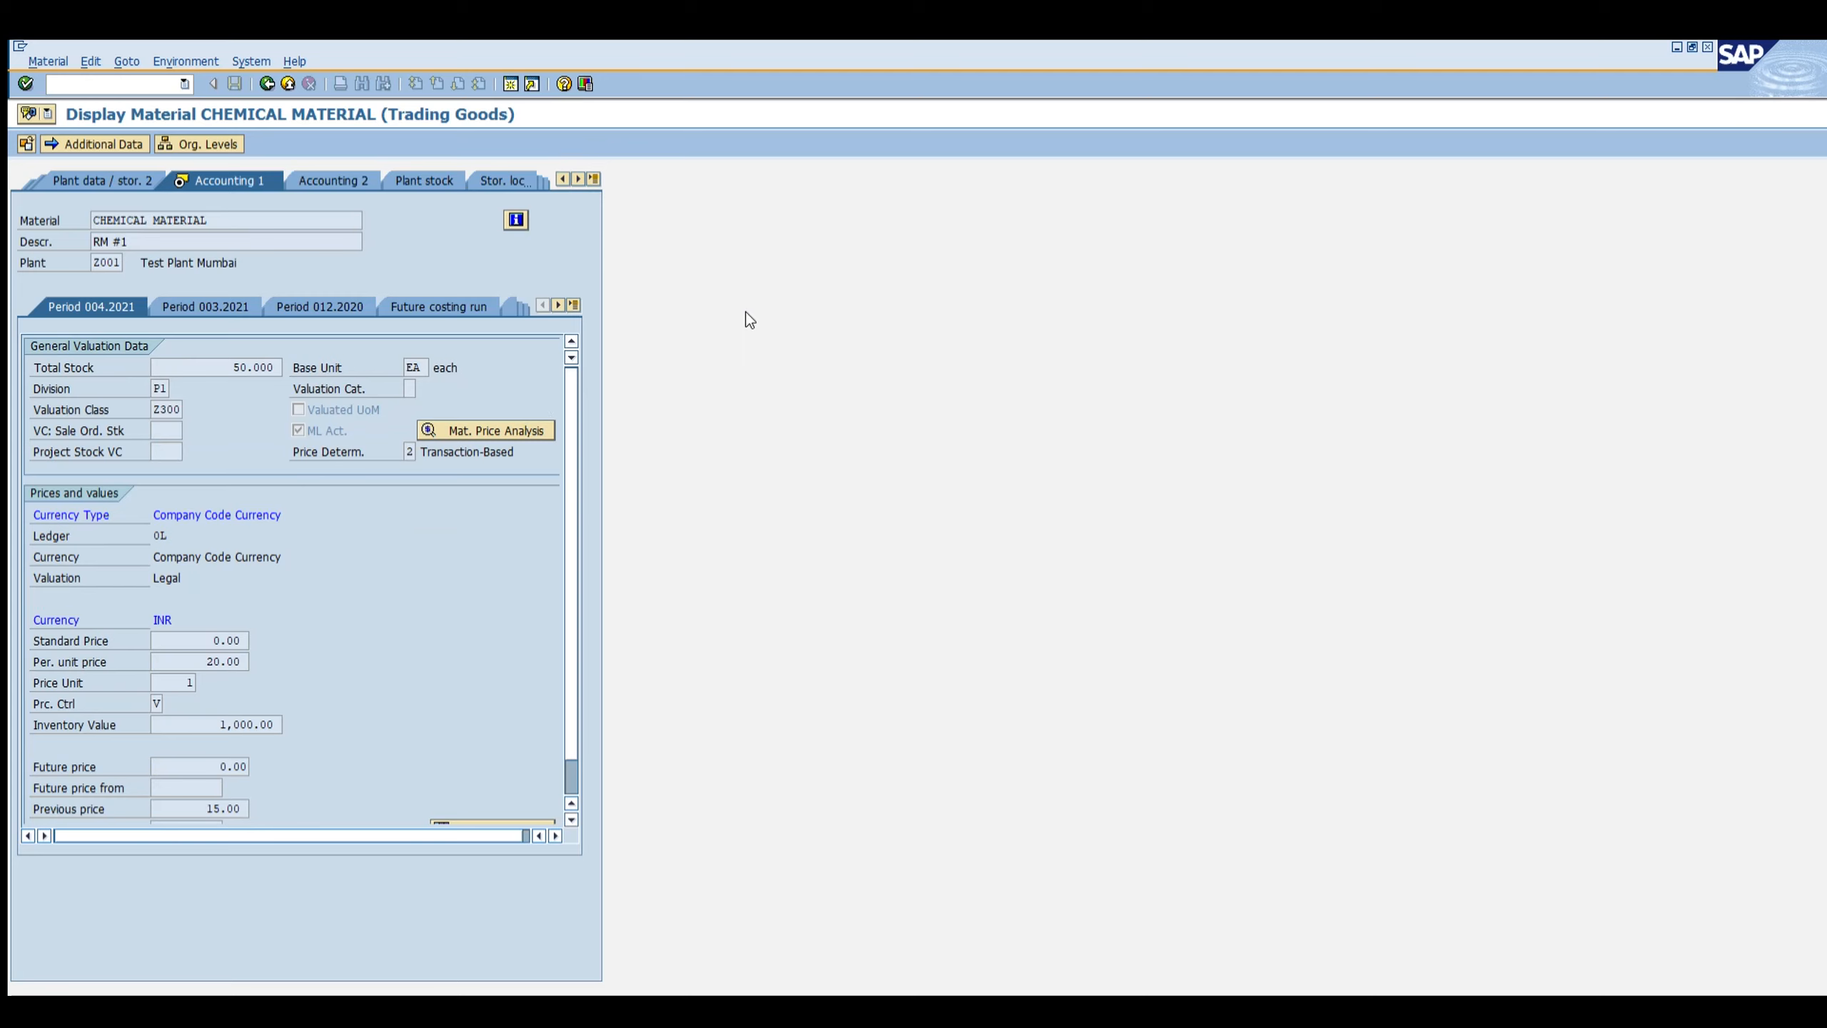
click(299, 301)
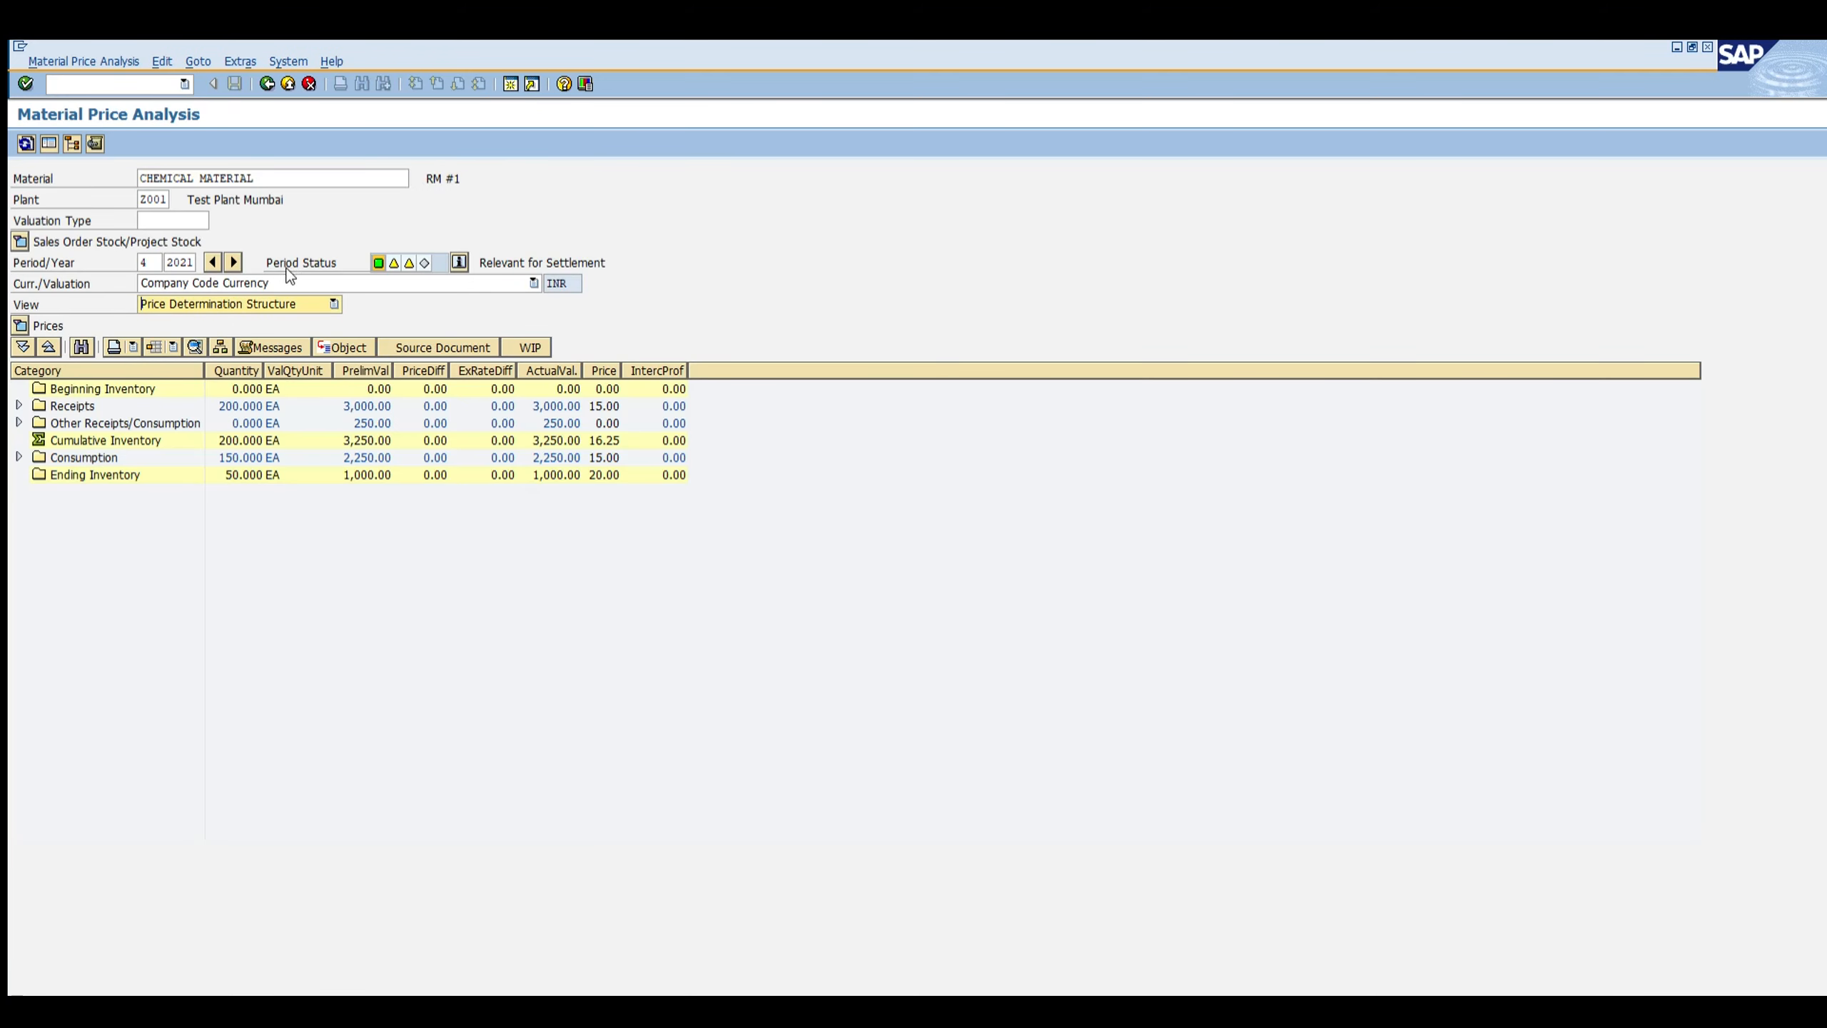
click(245, 295)
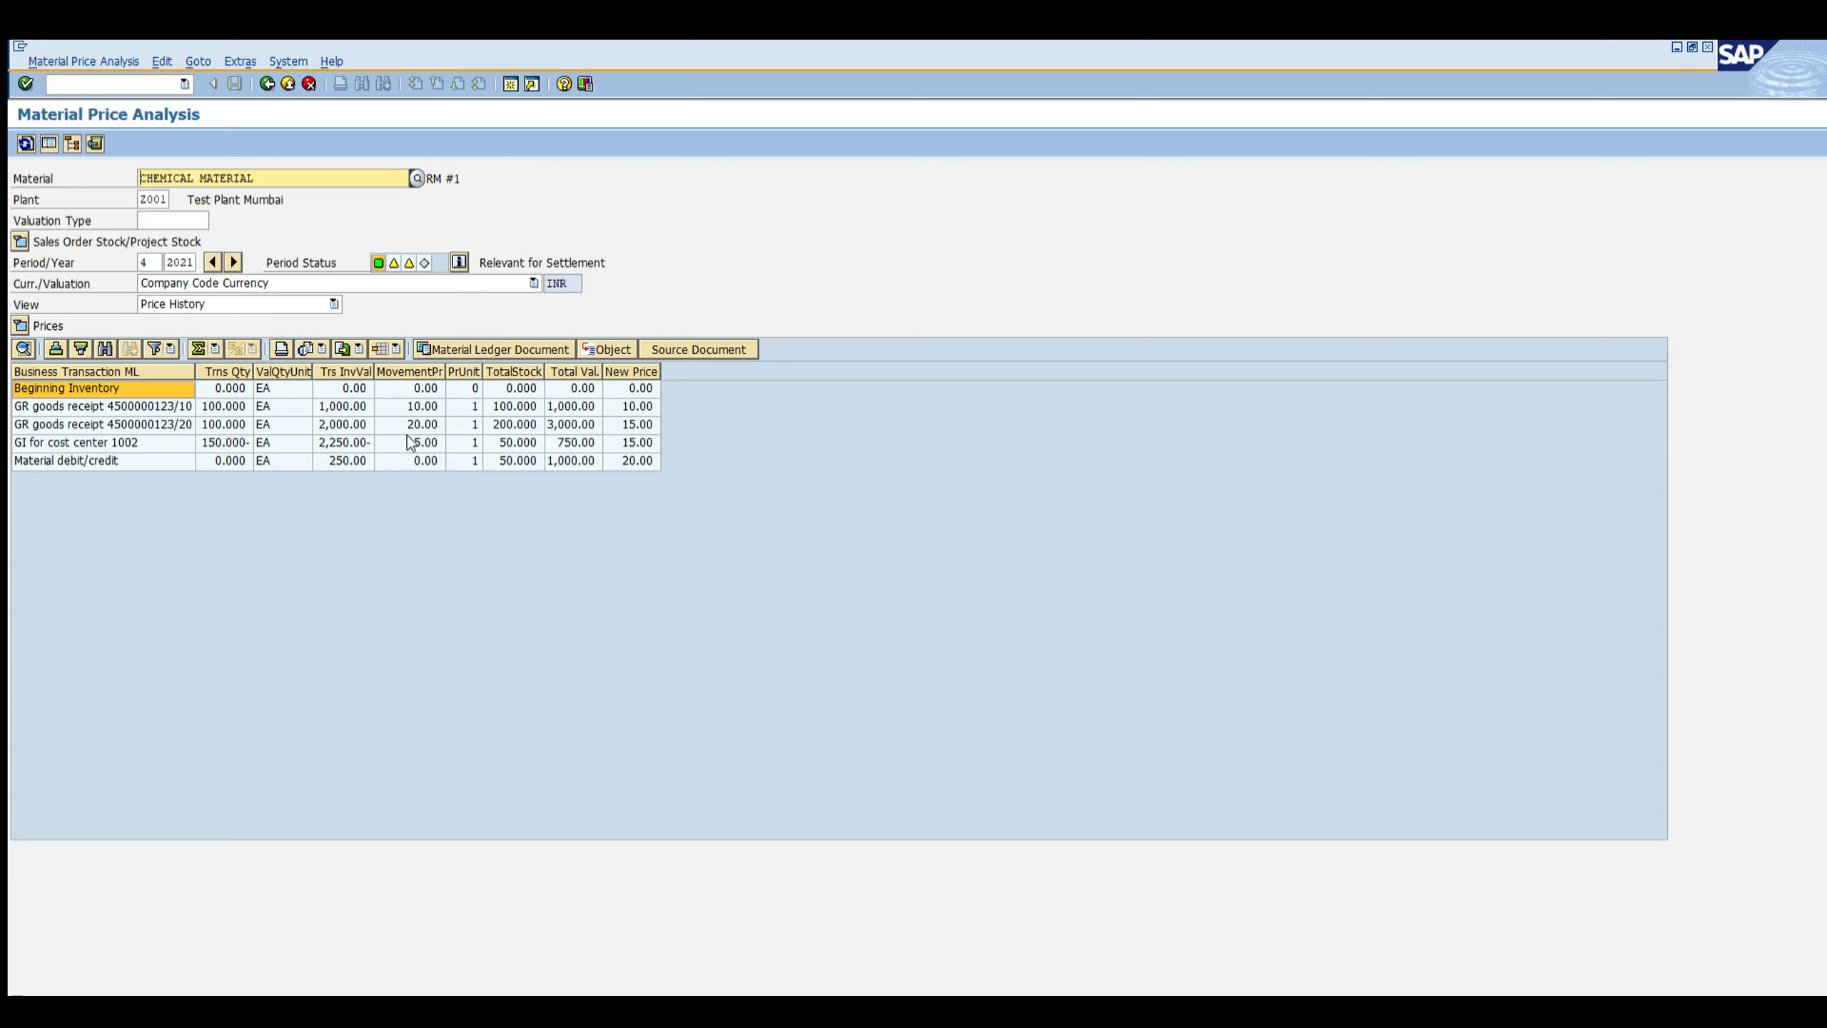
Step: Examine the material debit/credit entry in the price history against the earlier receipts and goods issue
click(105, 460)
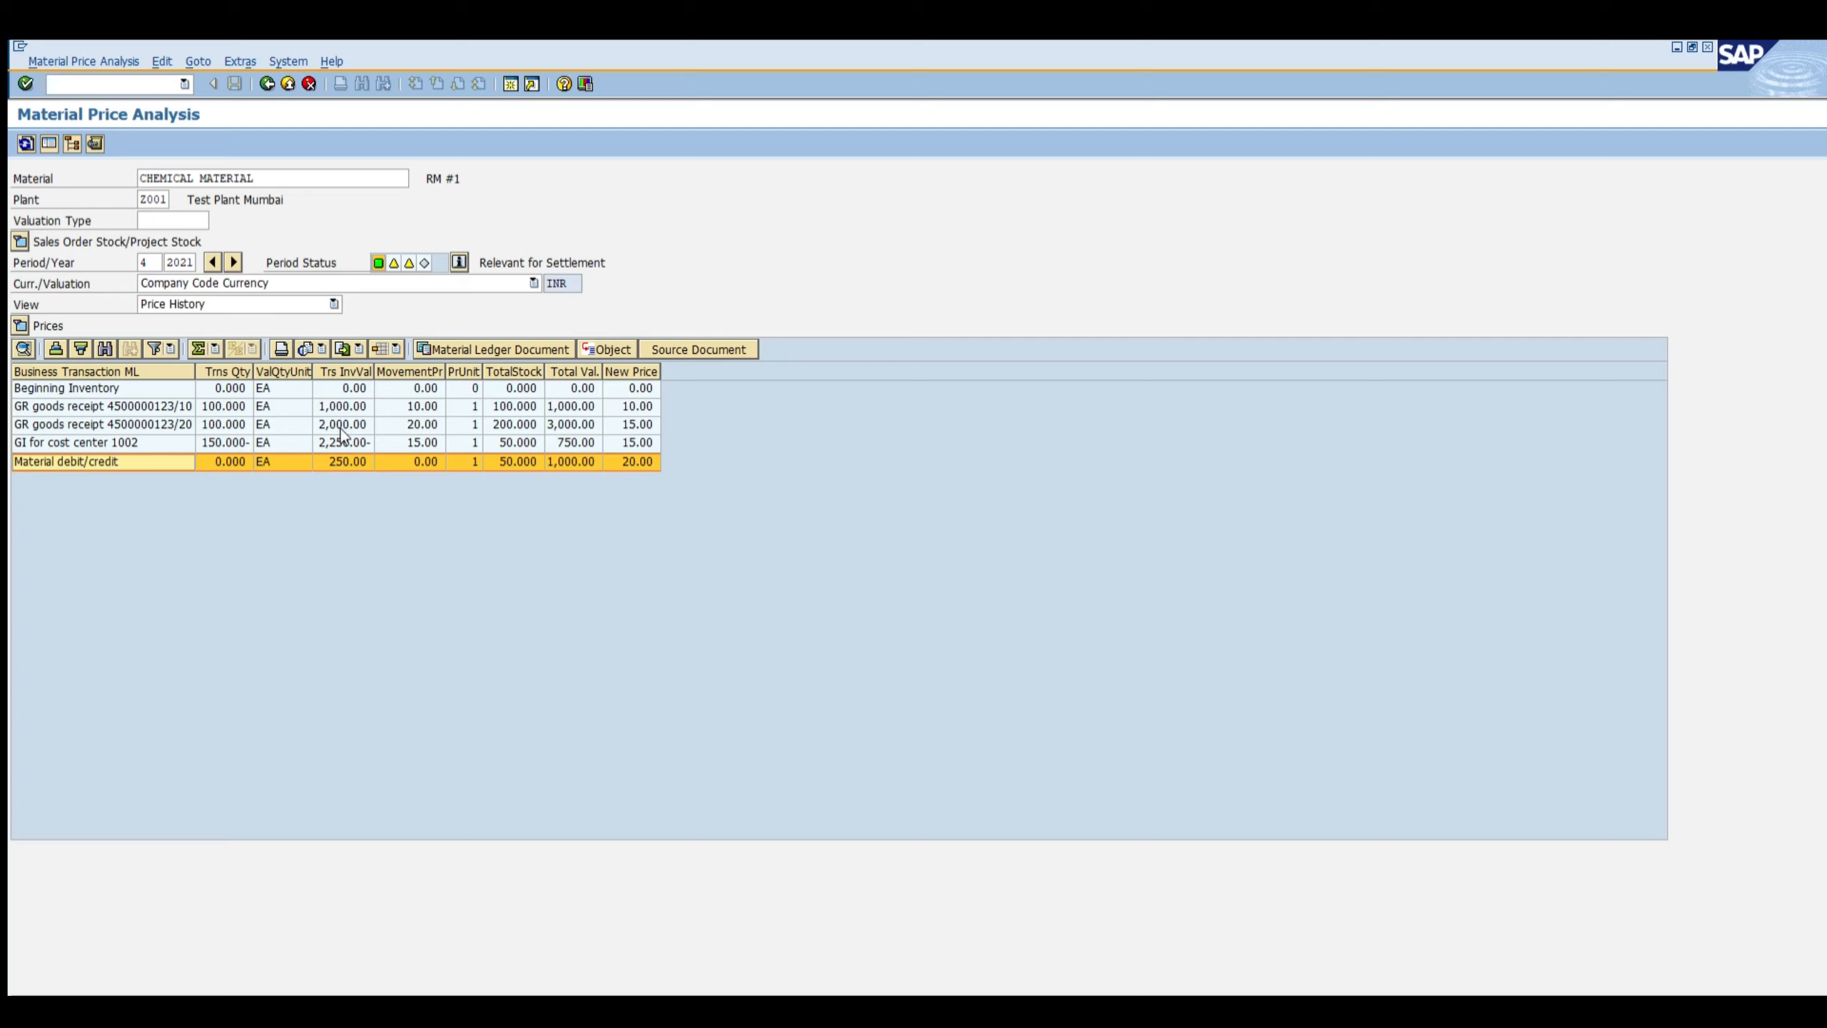
click(344, 461)
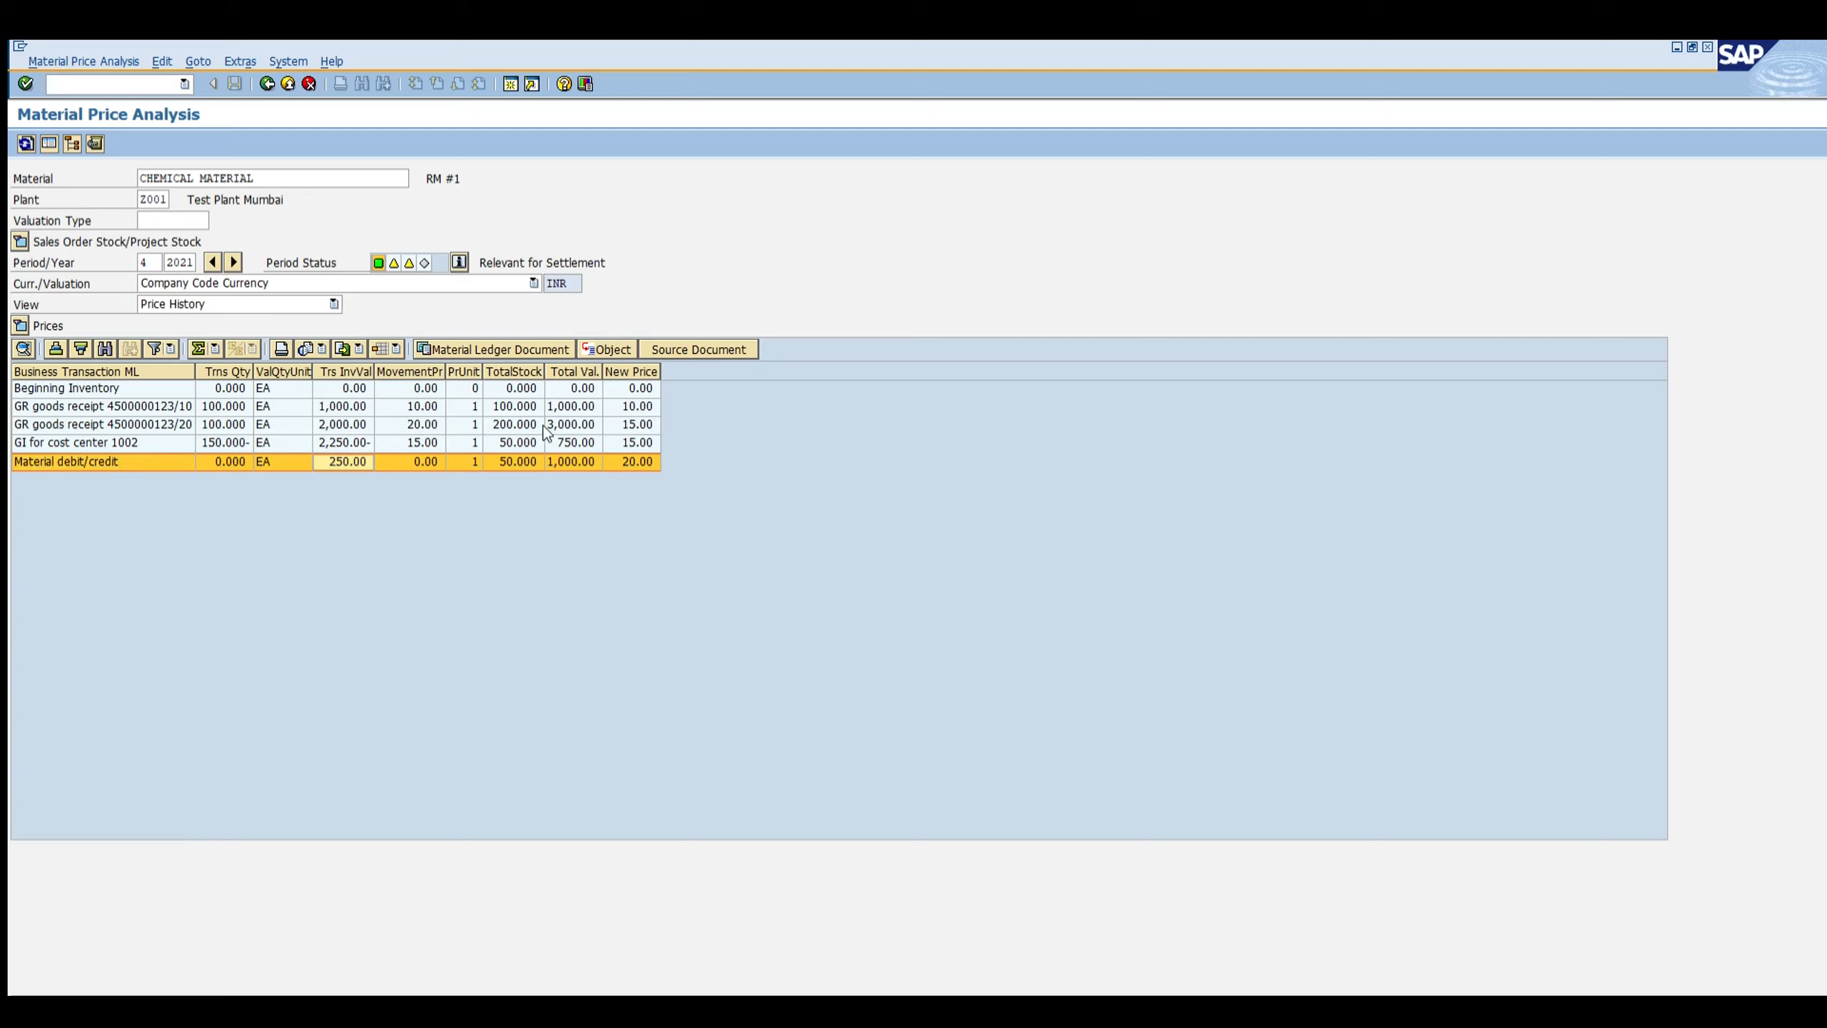
click(513, 461)
click(340, 406)
click(342, 424)
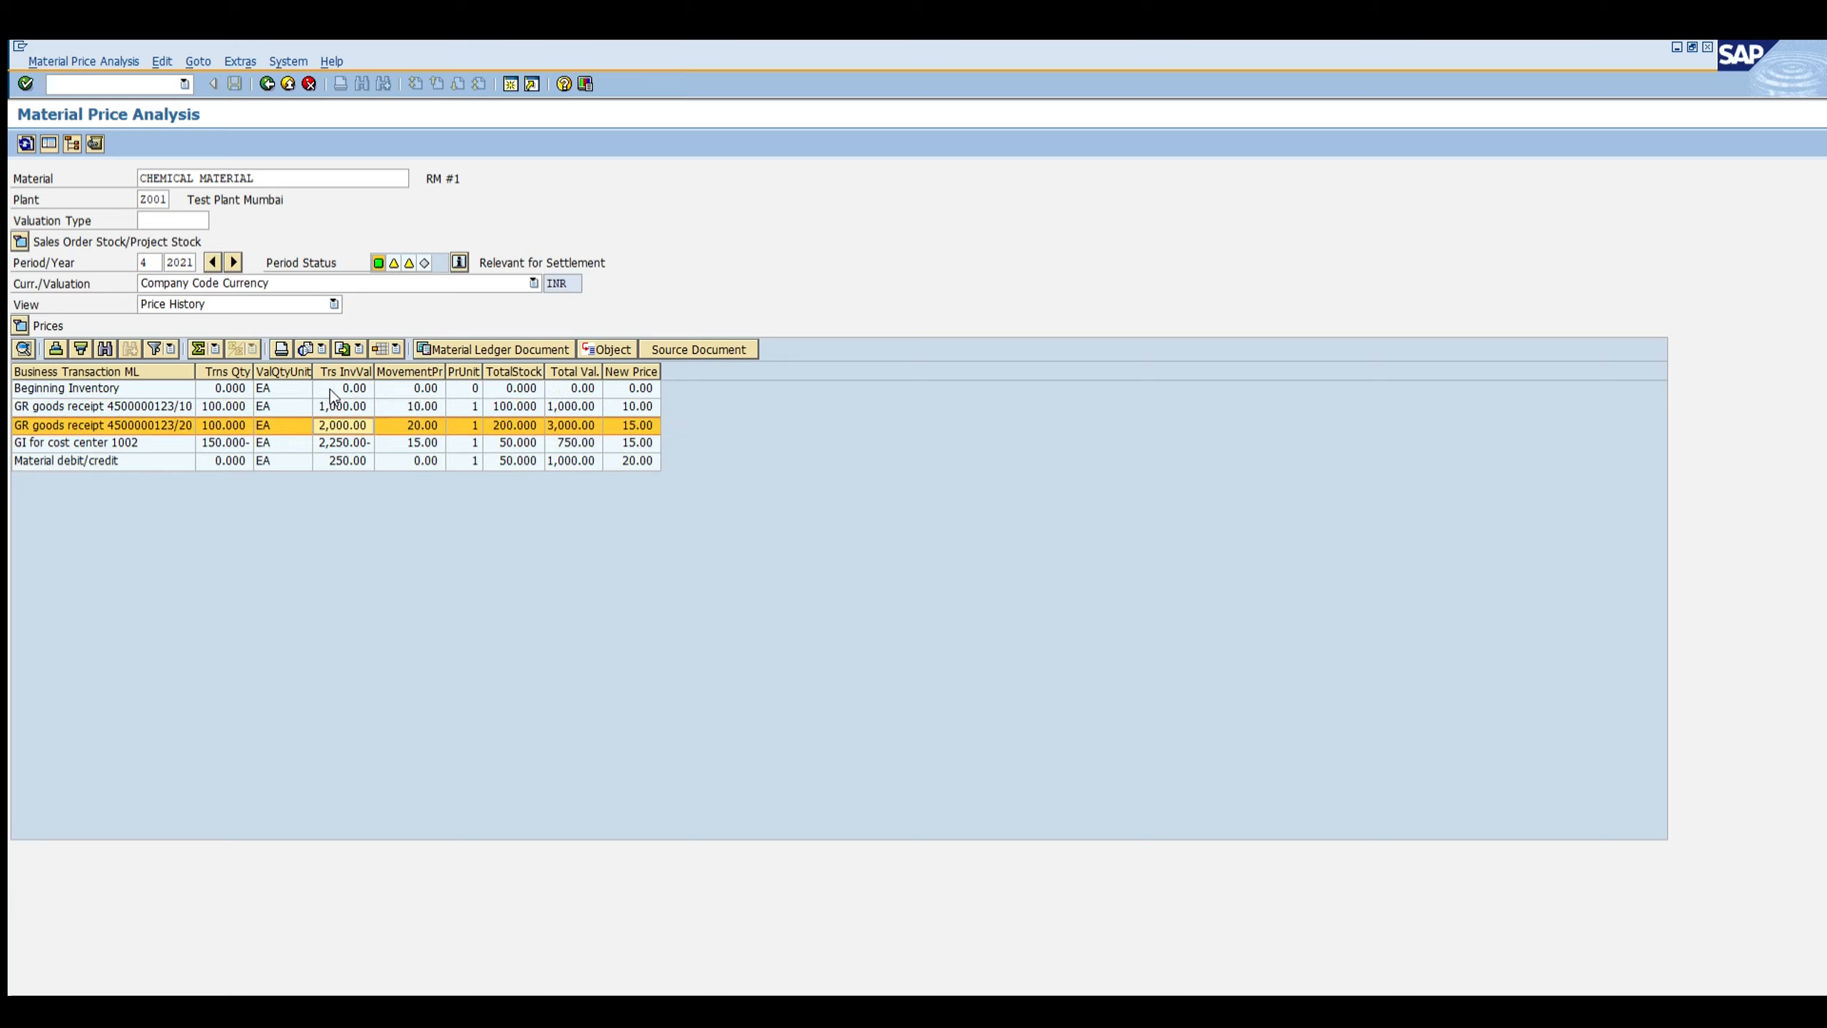
click(224, 424)
click(512, 461)
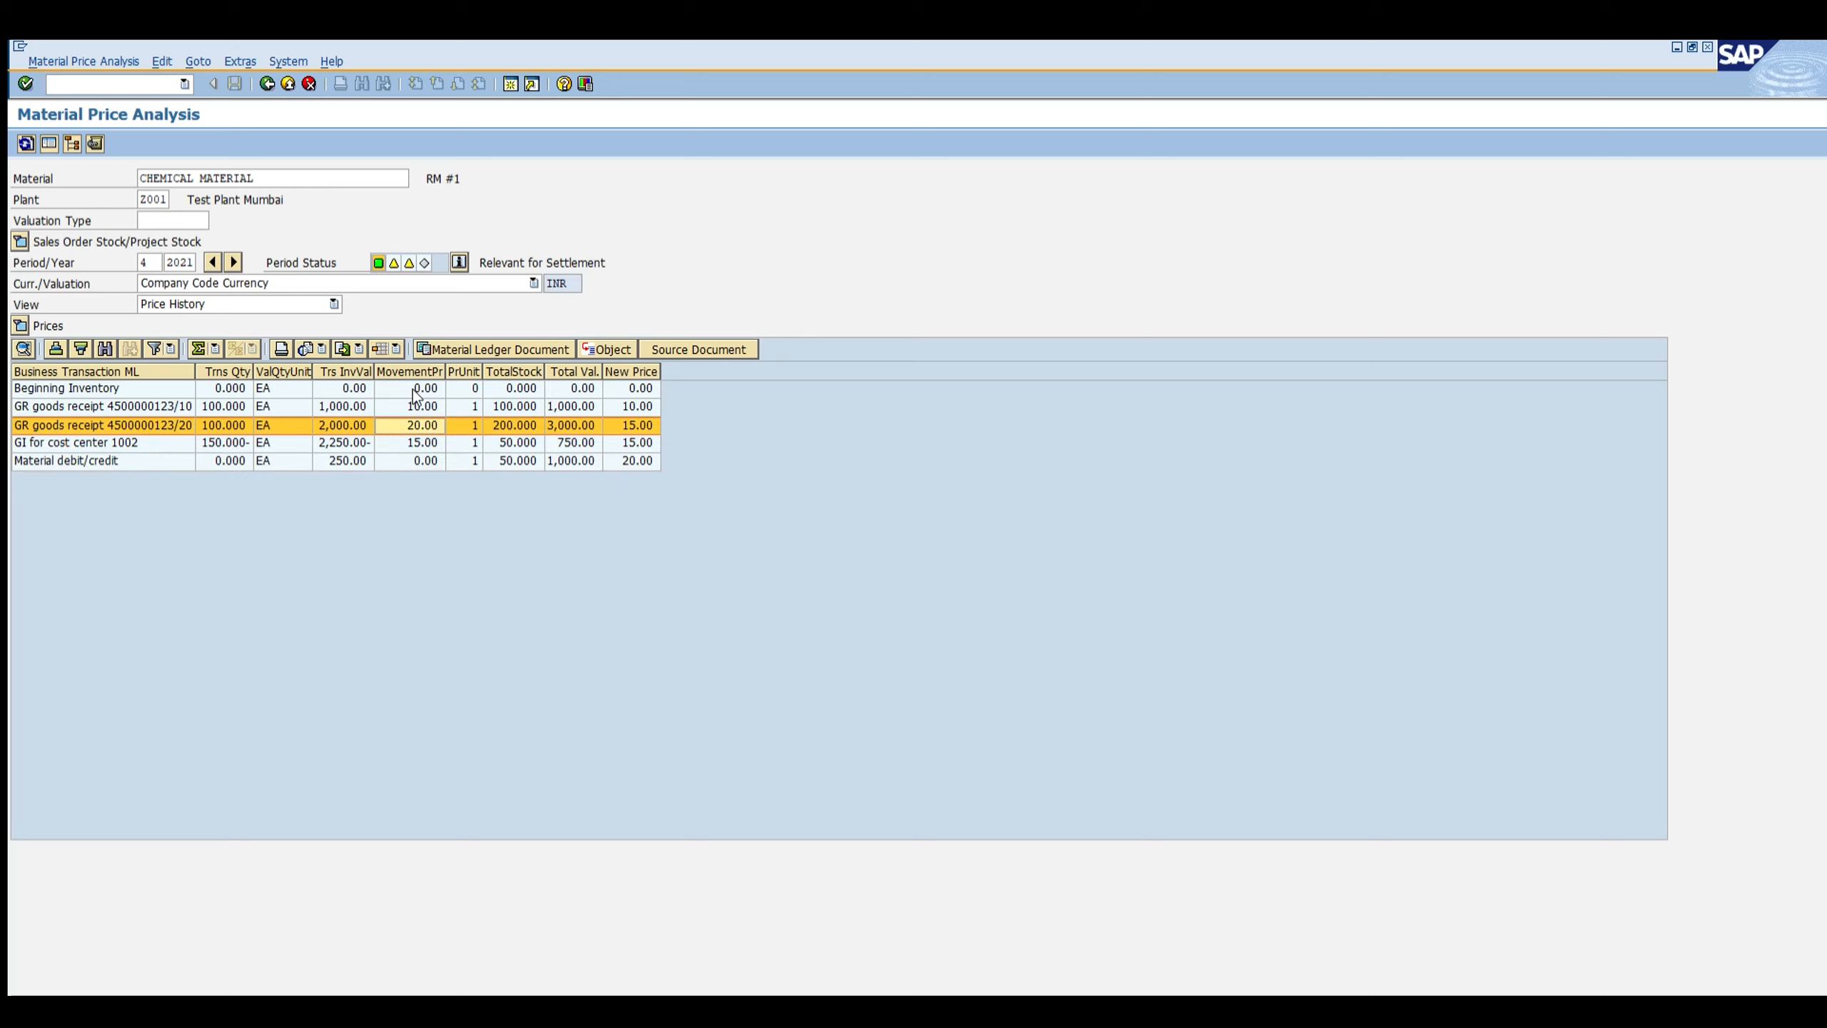
Step: Open the price change document behind the material debit/credit entry in the price history
click(412, 424)
click(633, 460)
key(Left)
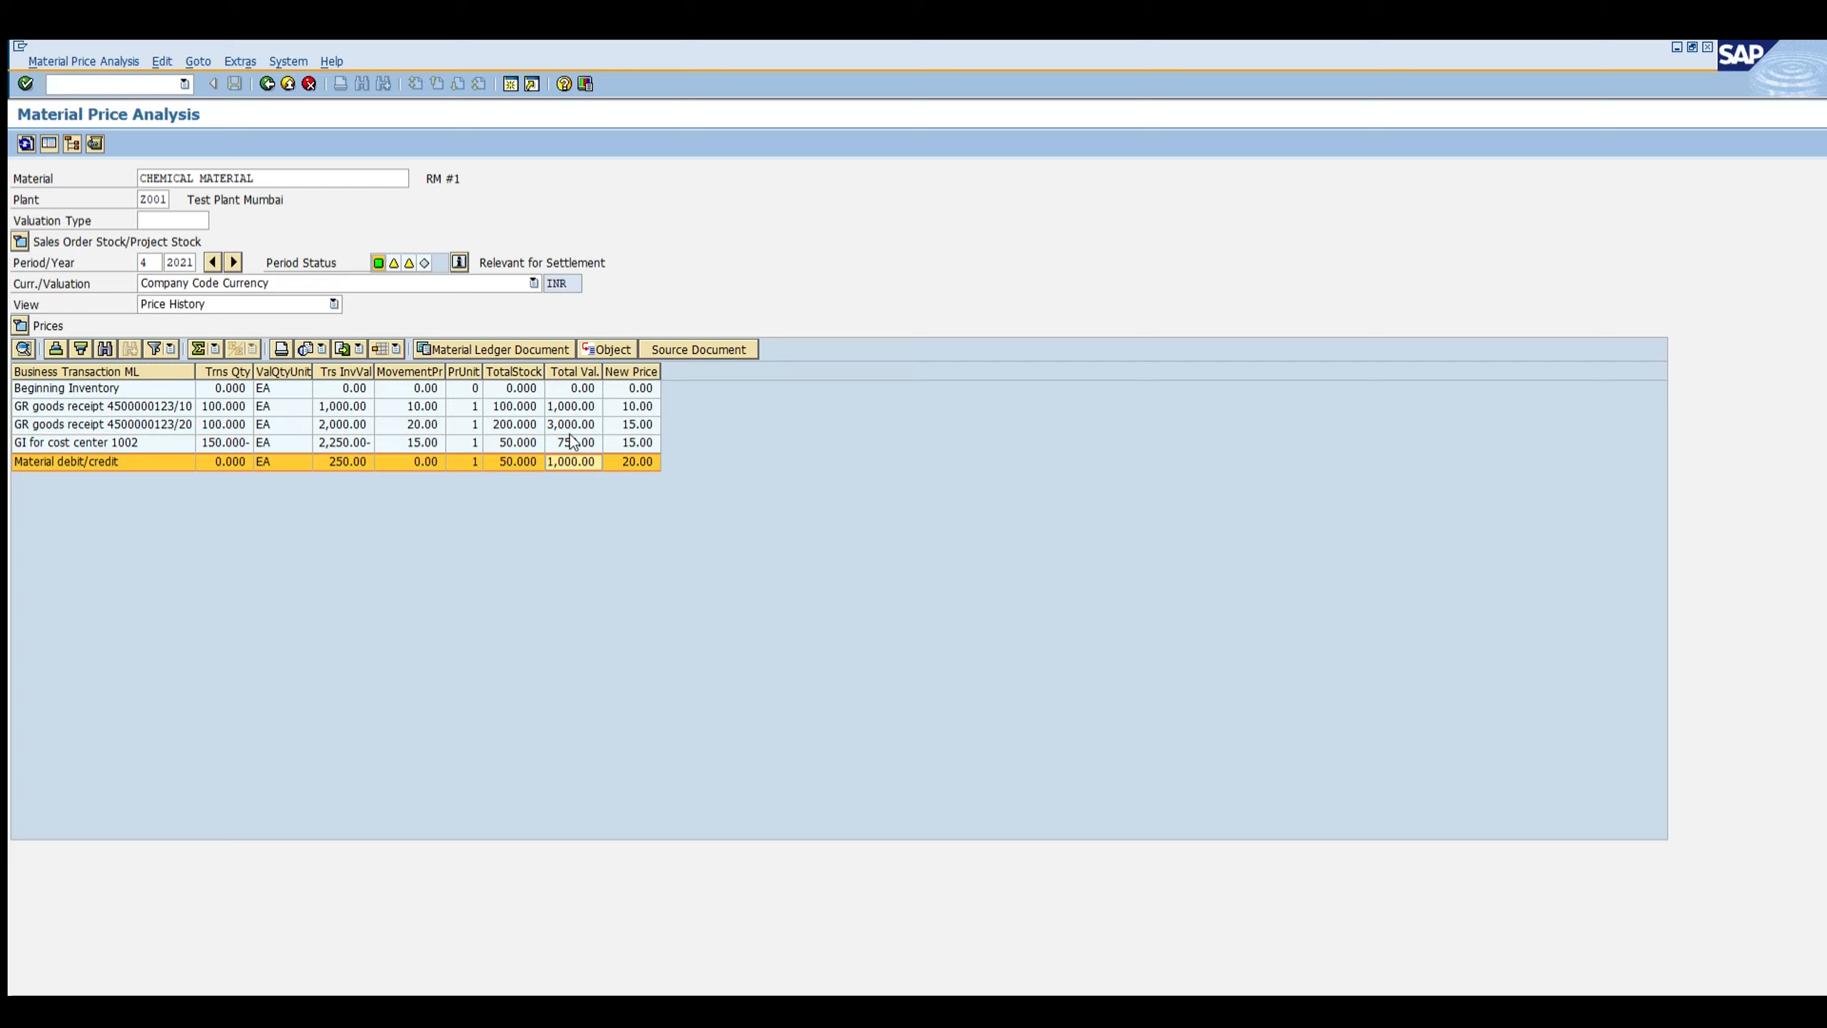
double_click(426, 458)
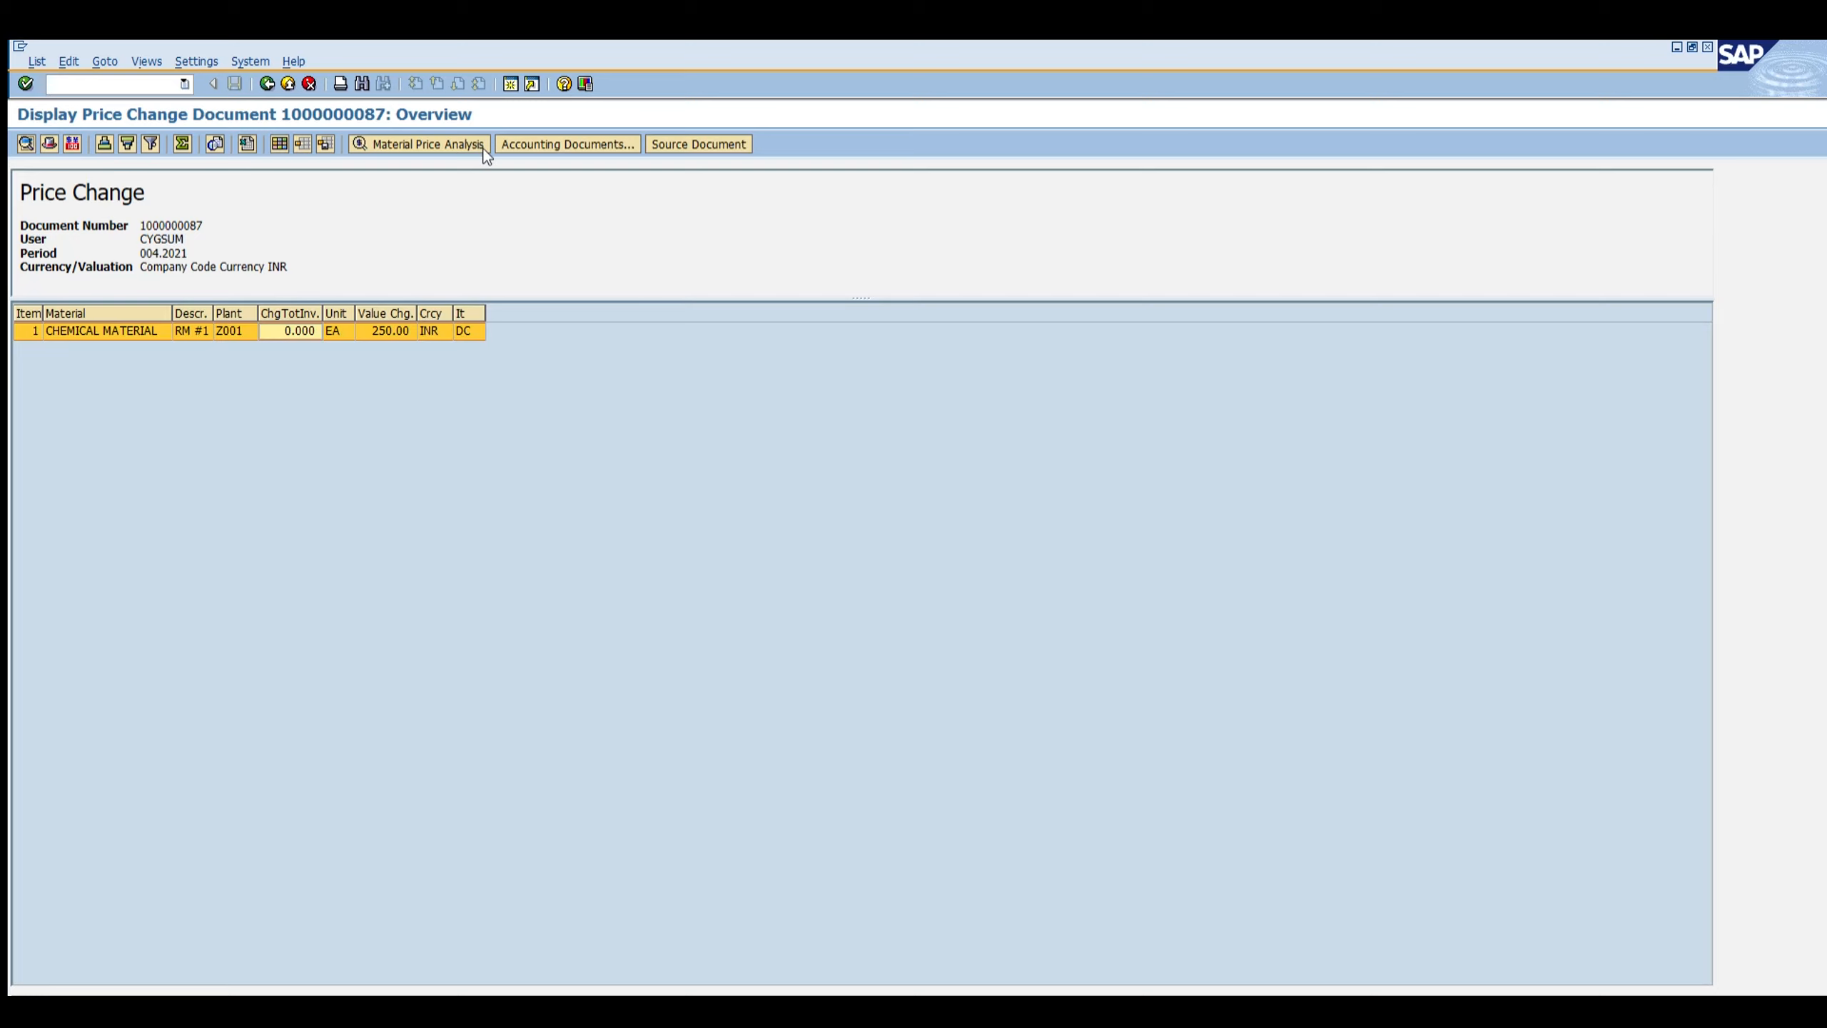
Step: Display the accounting document for the price change and review its material account and price difference lines
click(545, 144)
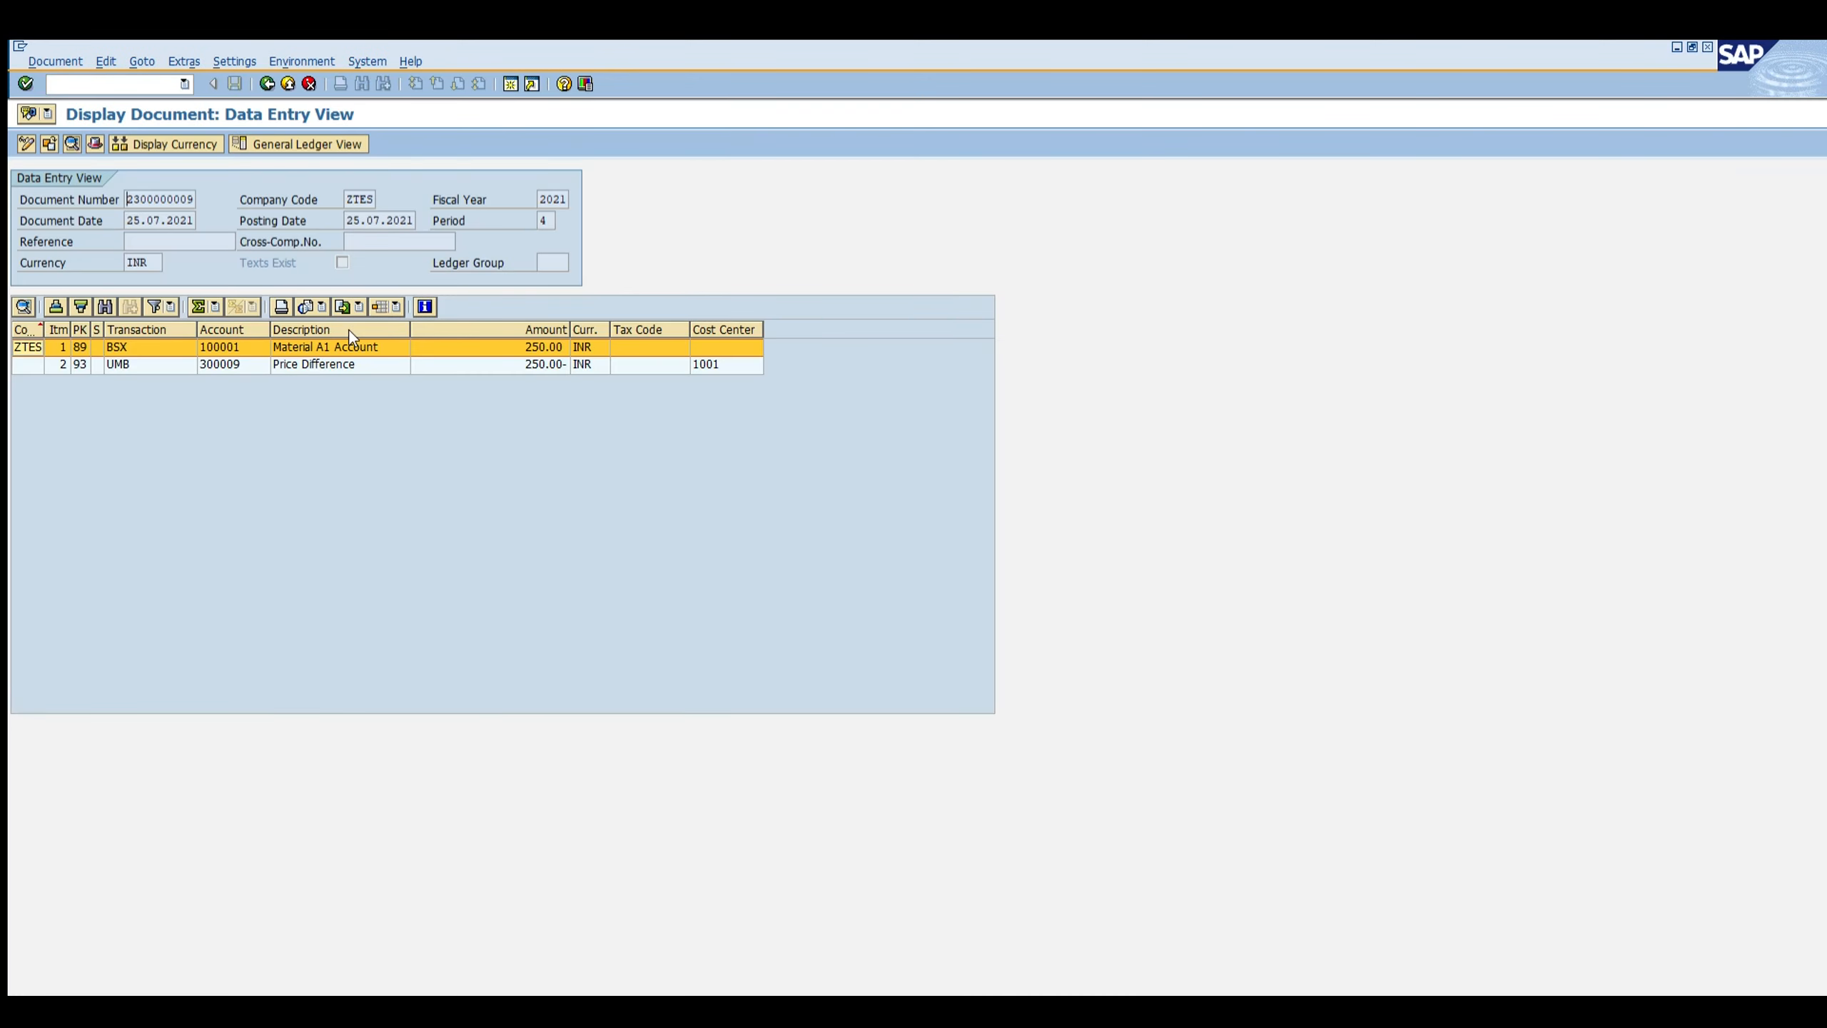
key(Down)
click(325, 362)
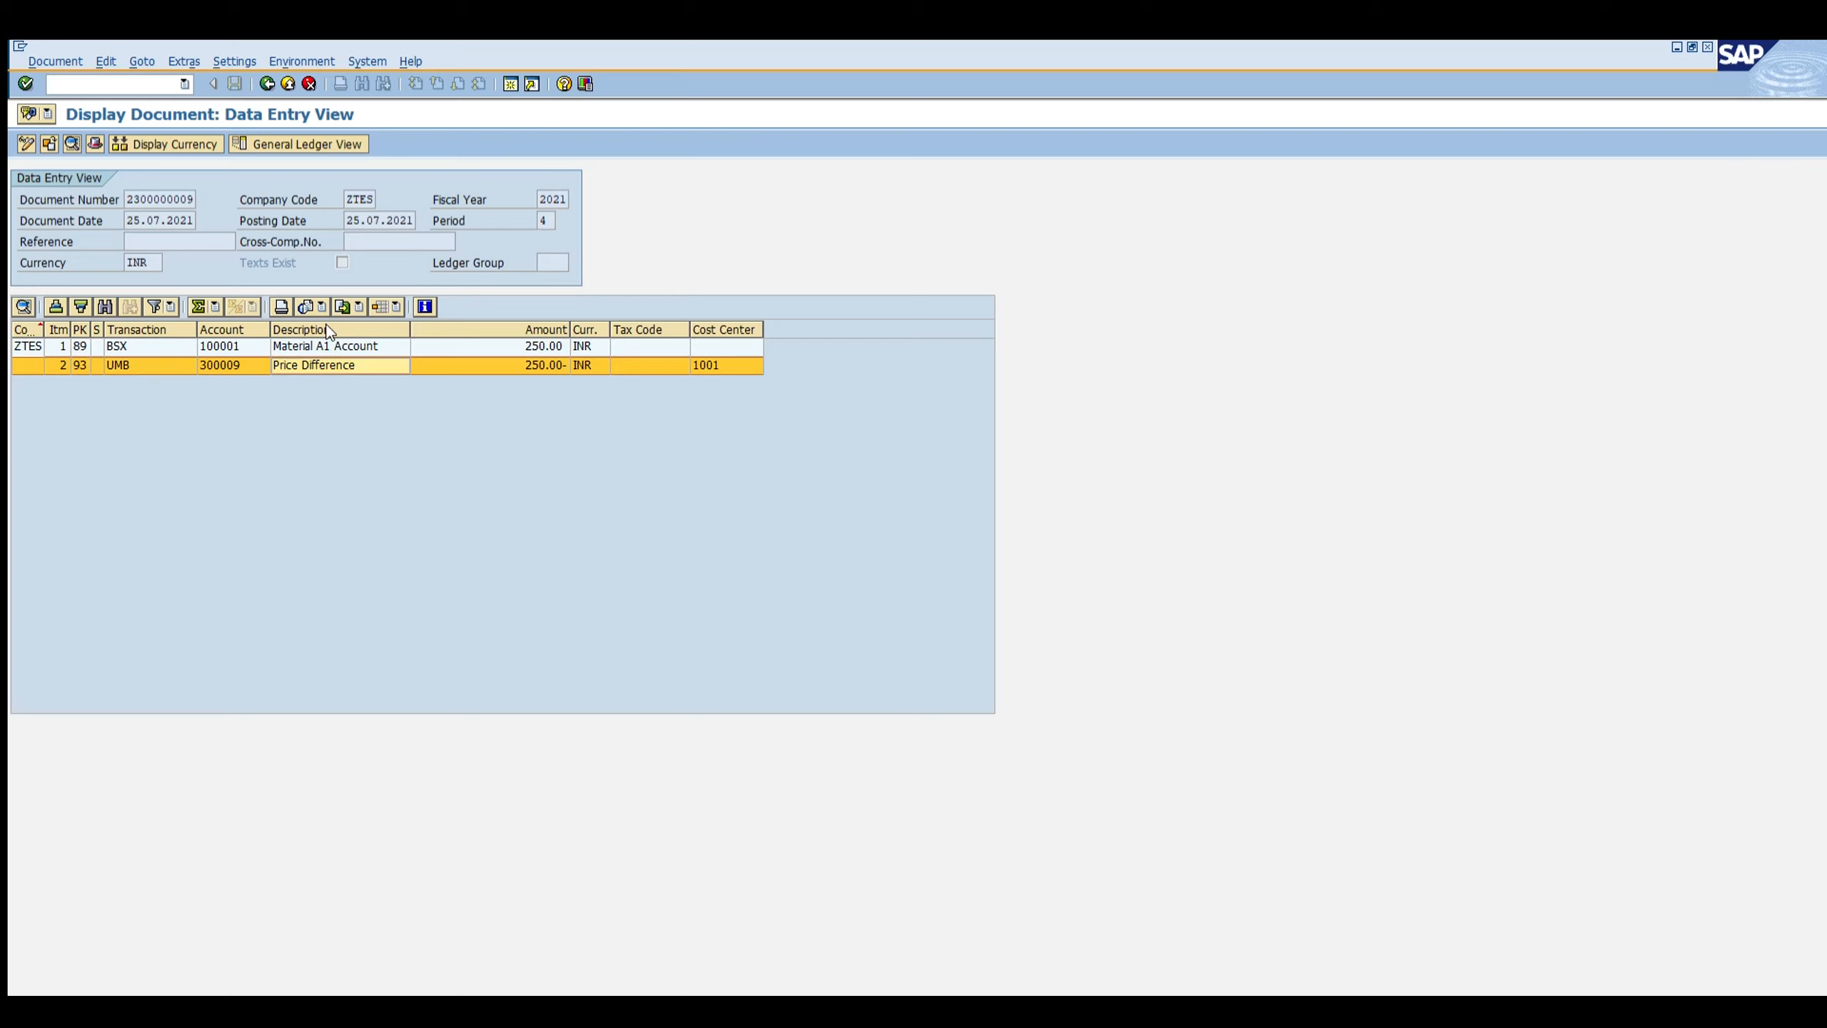
click(534, 365)
click(368, 346)
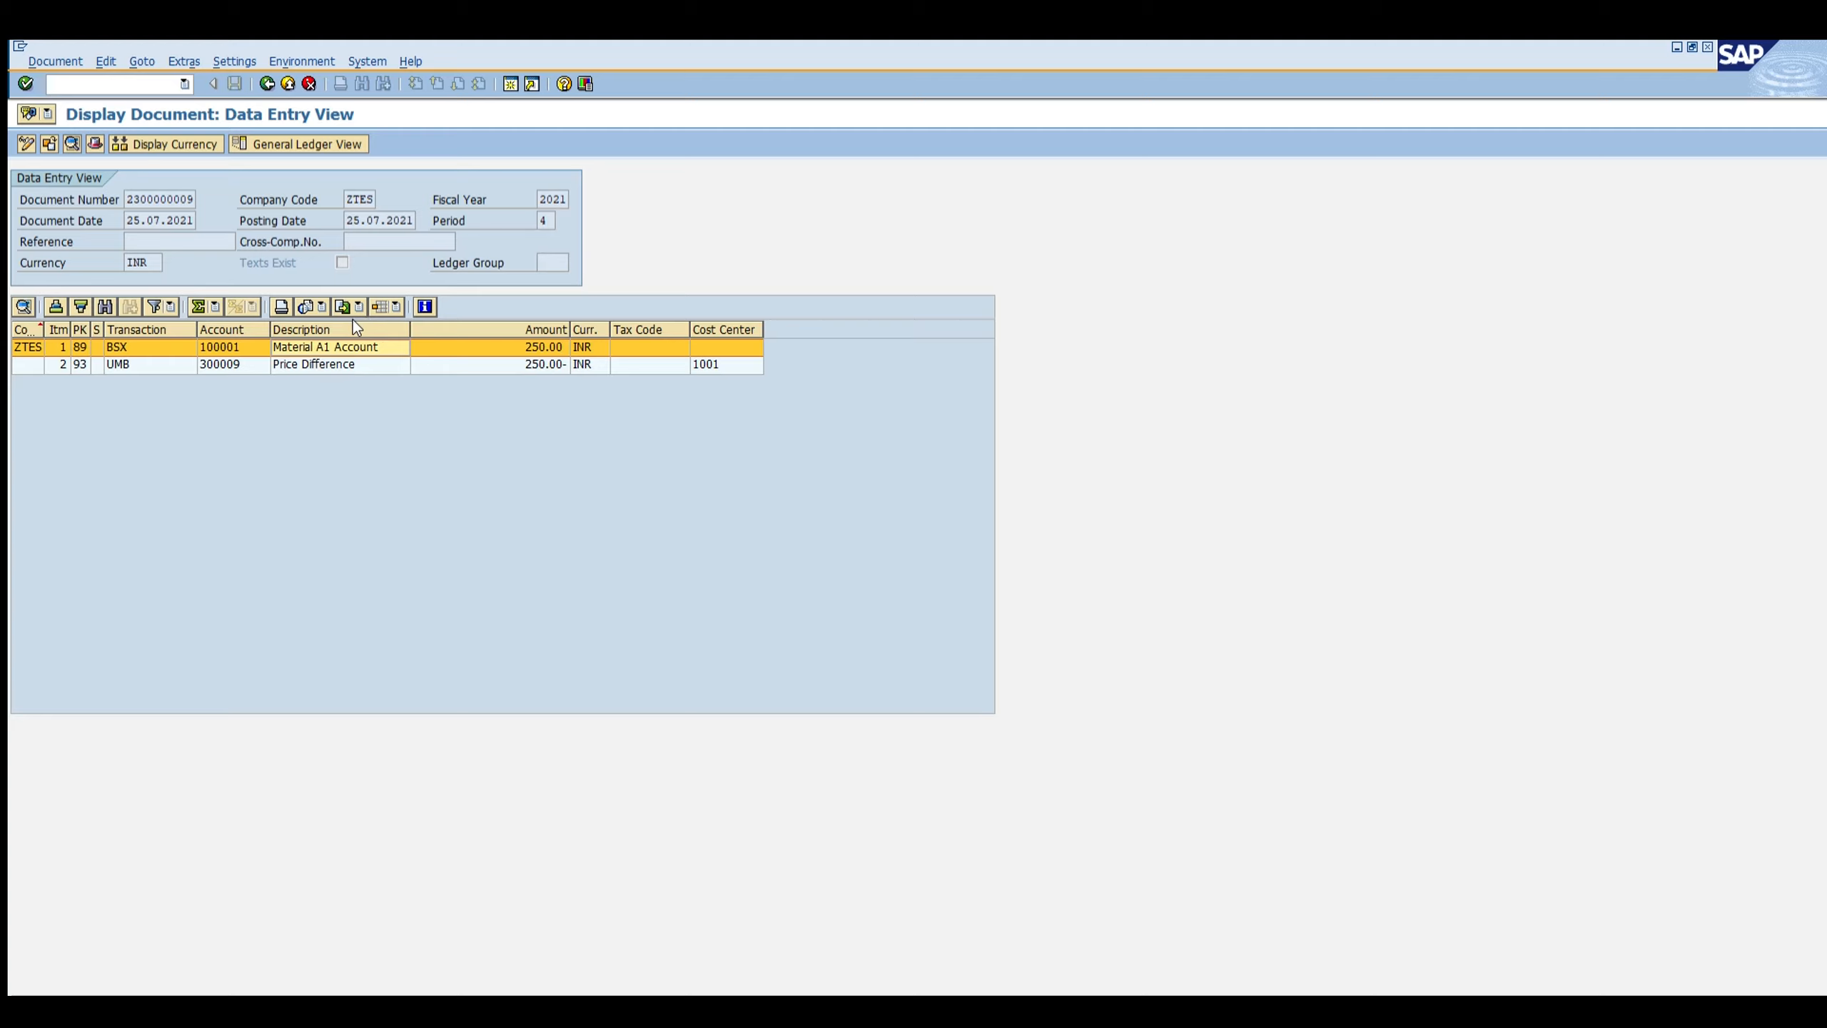
click(547, 346)
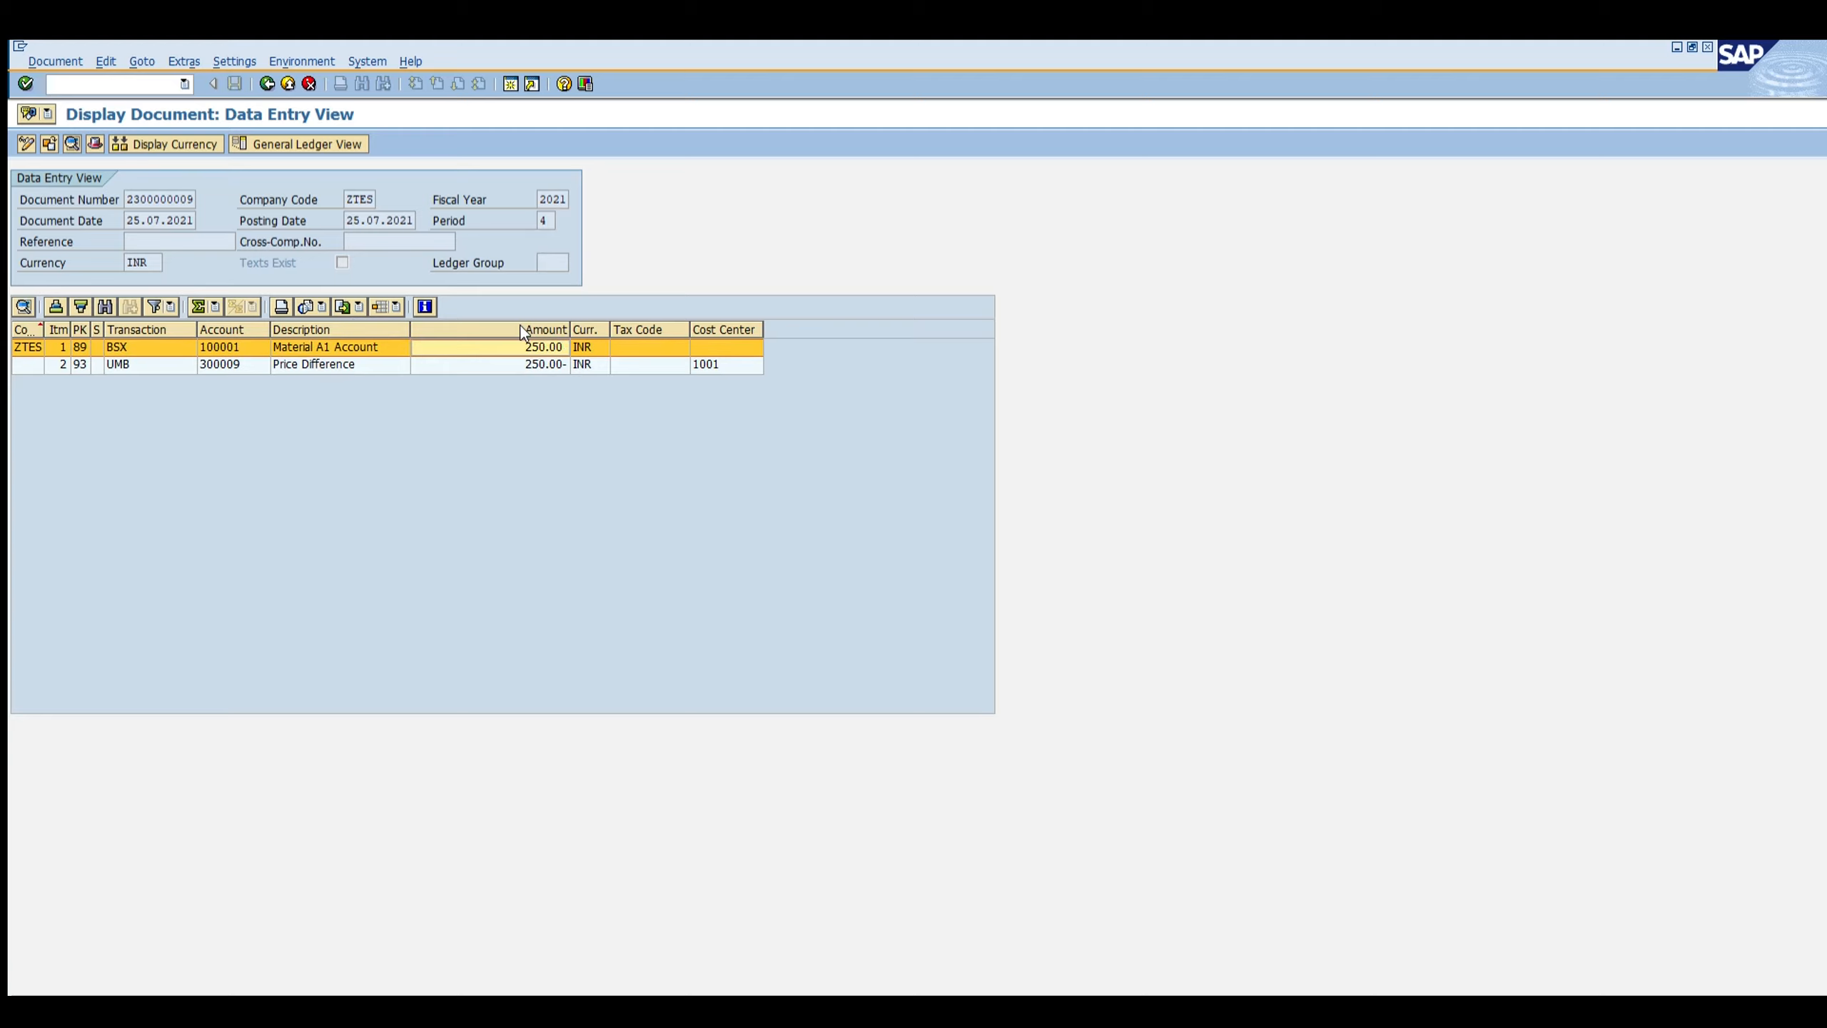
Step: Compare the amounts posted to the material account and the price difference account in the accounting document
key(Down)
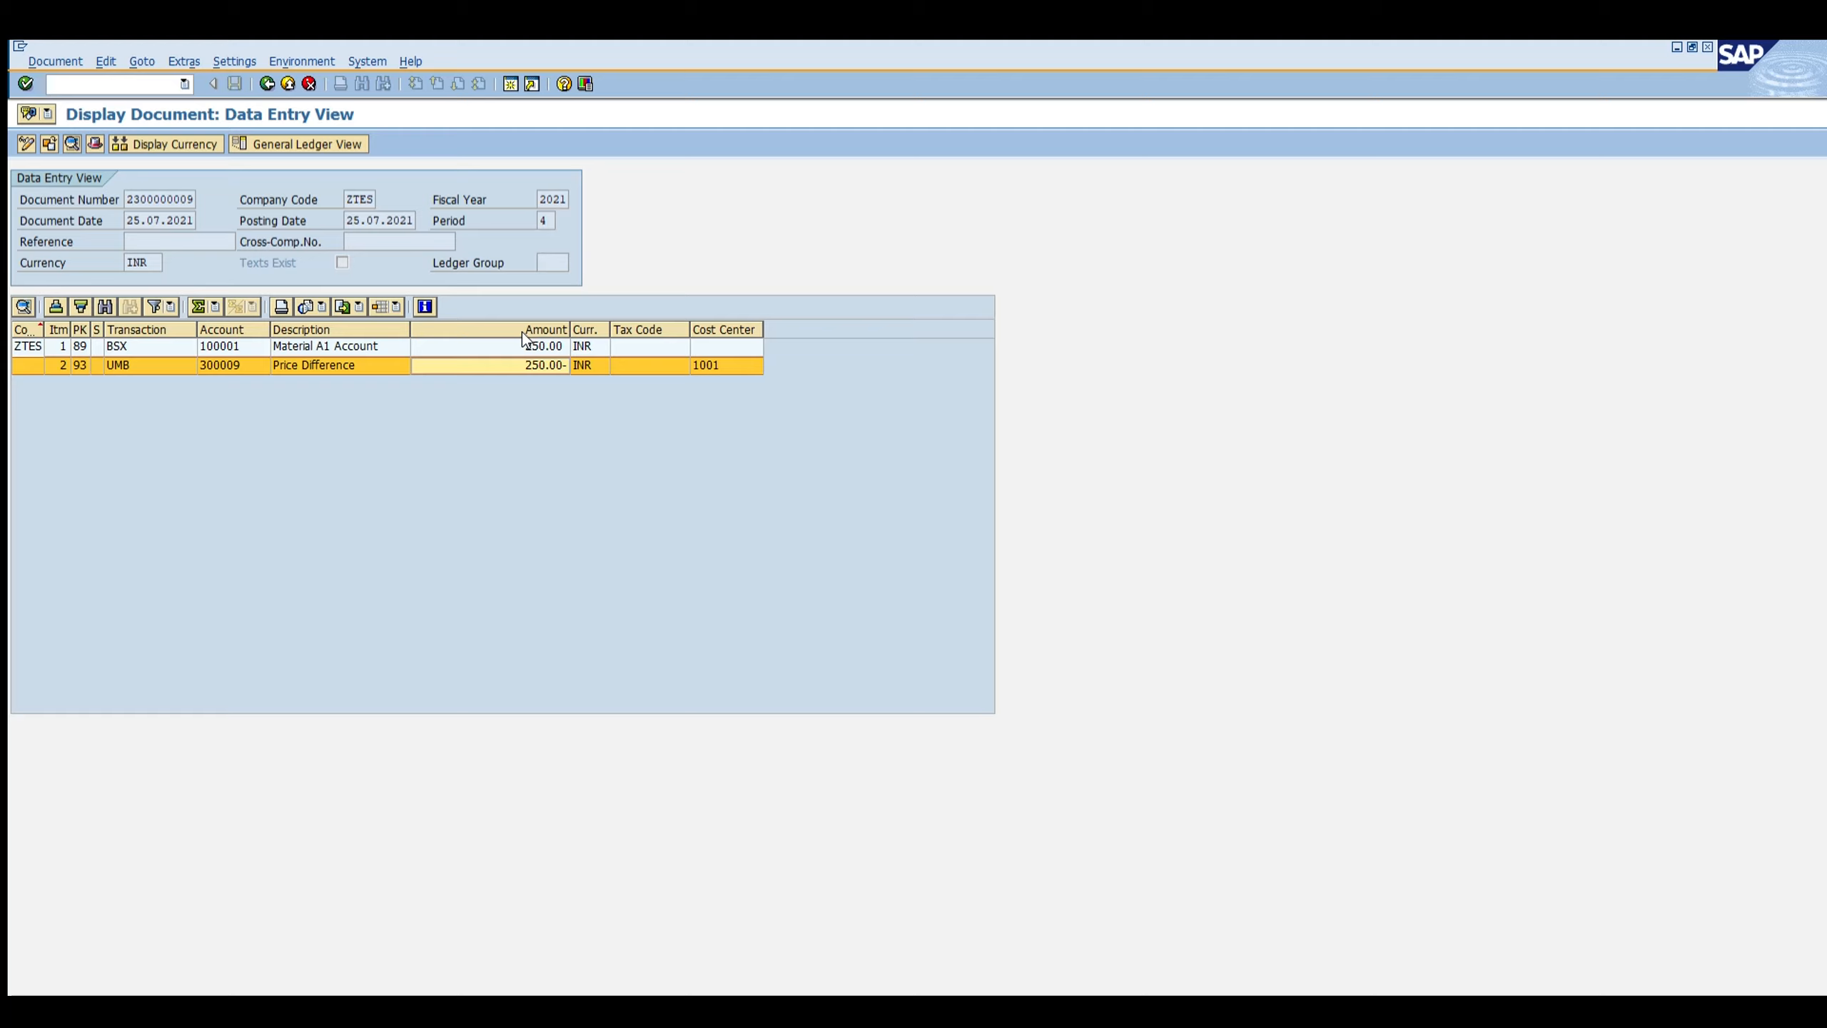
click(524, 346)
click(524, 365)
click(528, 347)
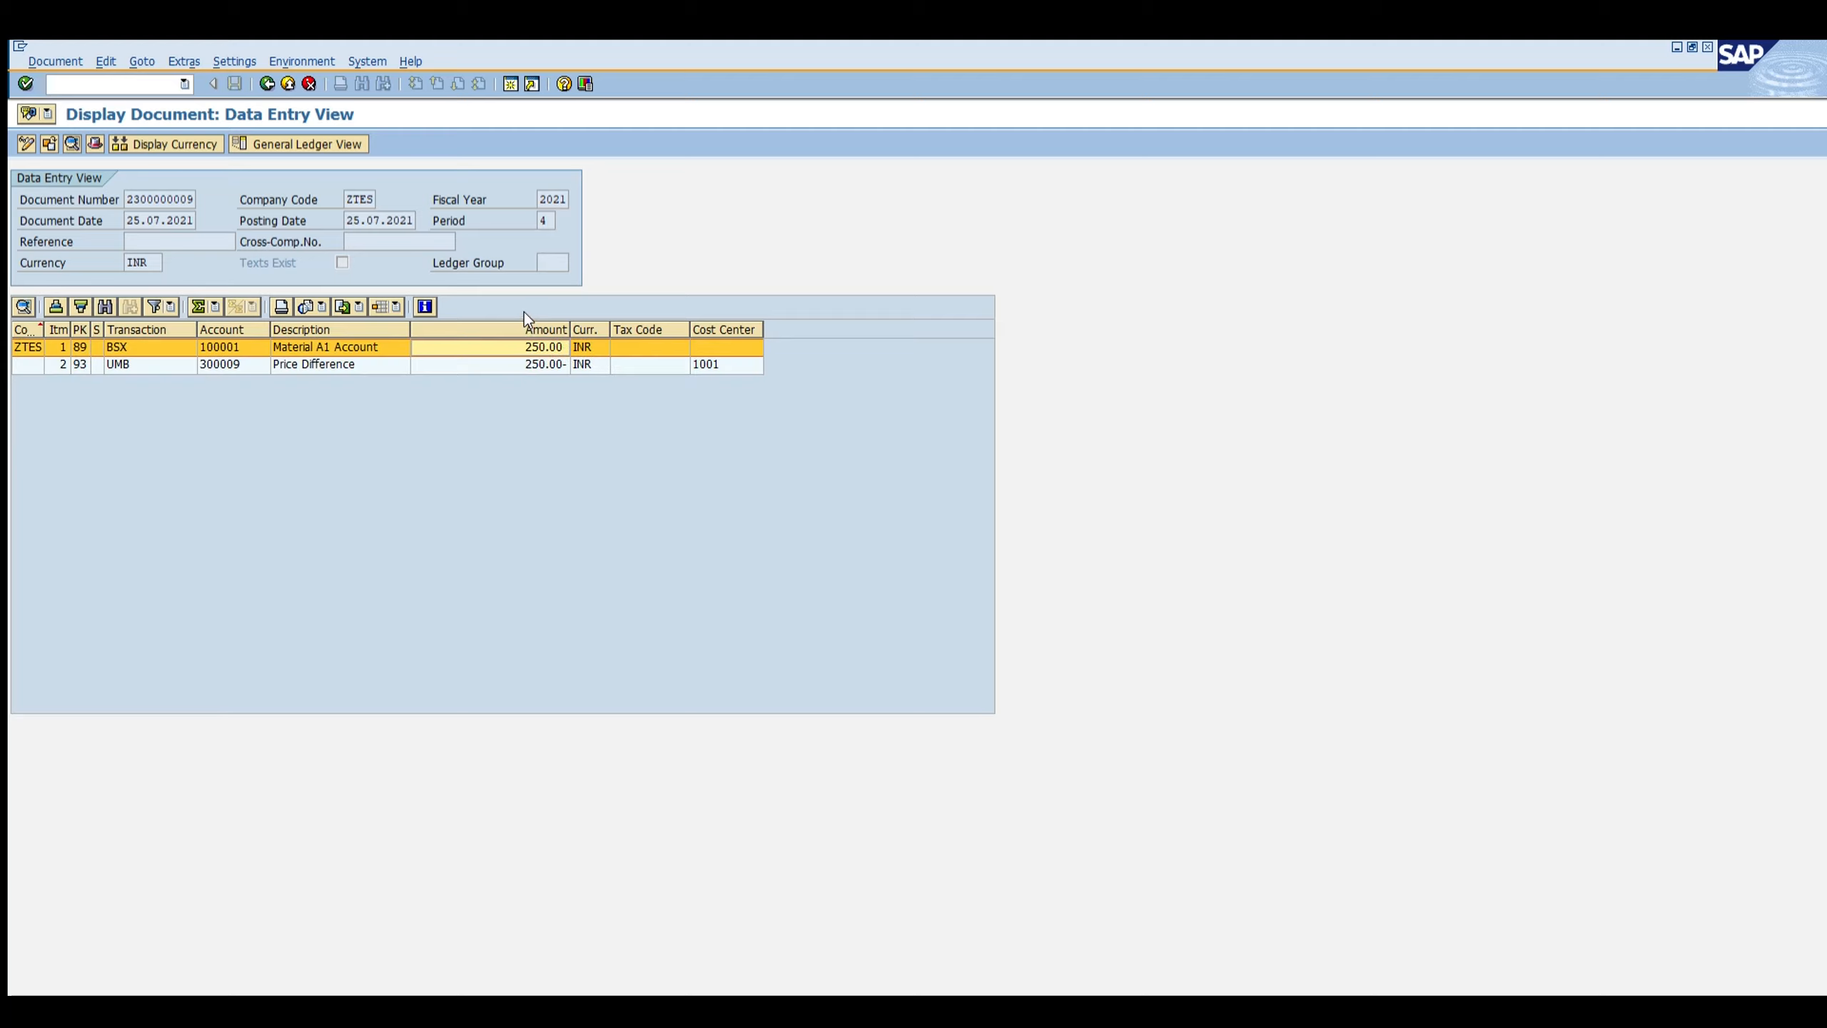
click(525, 364)
click(525, 346)
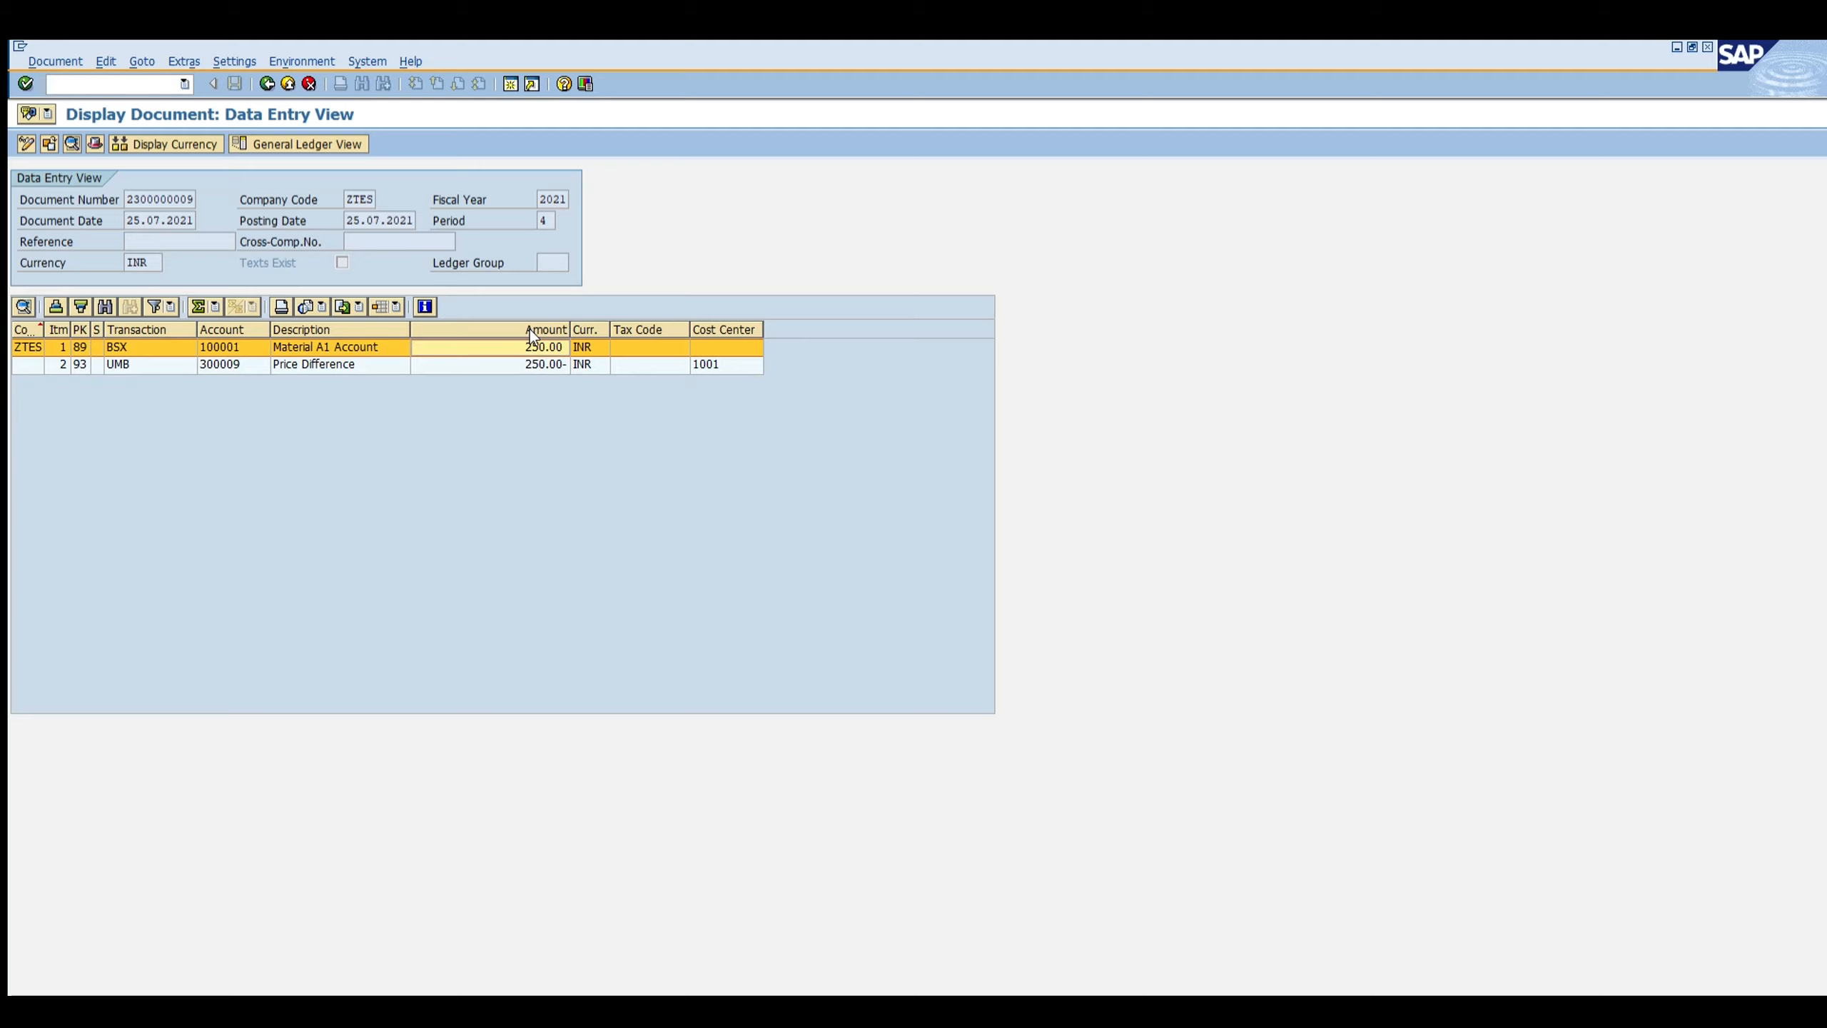